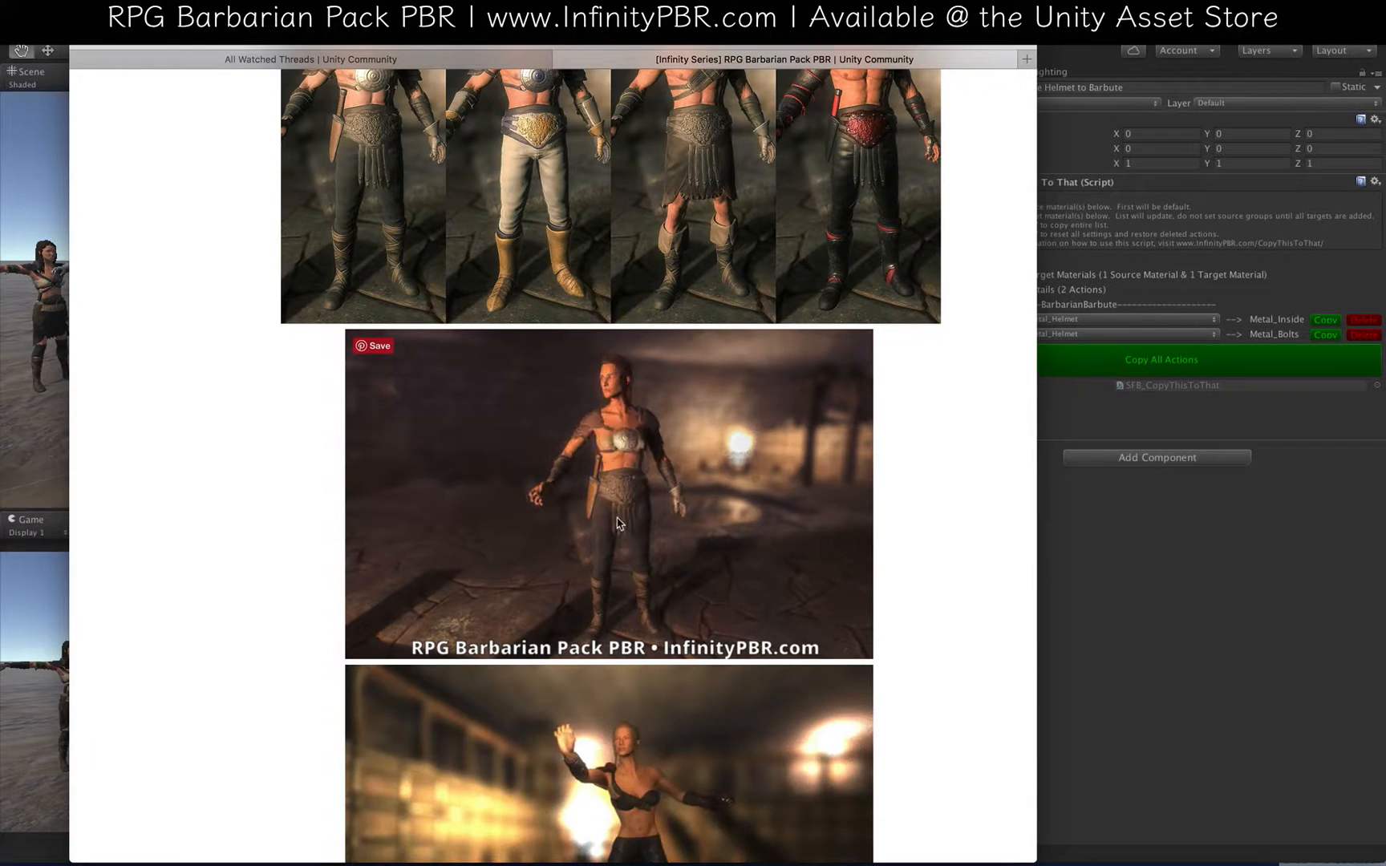
Step: Review the RPG Barbarian Pack character images in the forum thread and the six barbarian characters in the Unity scene
scroll(400, 505, up, 5)
scroll(400, 505, up, 15)
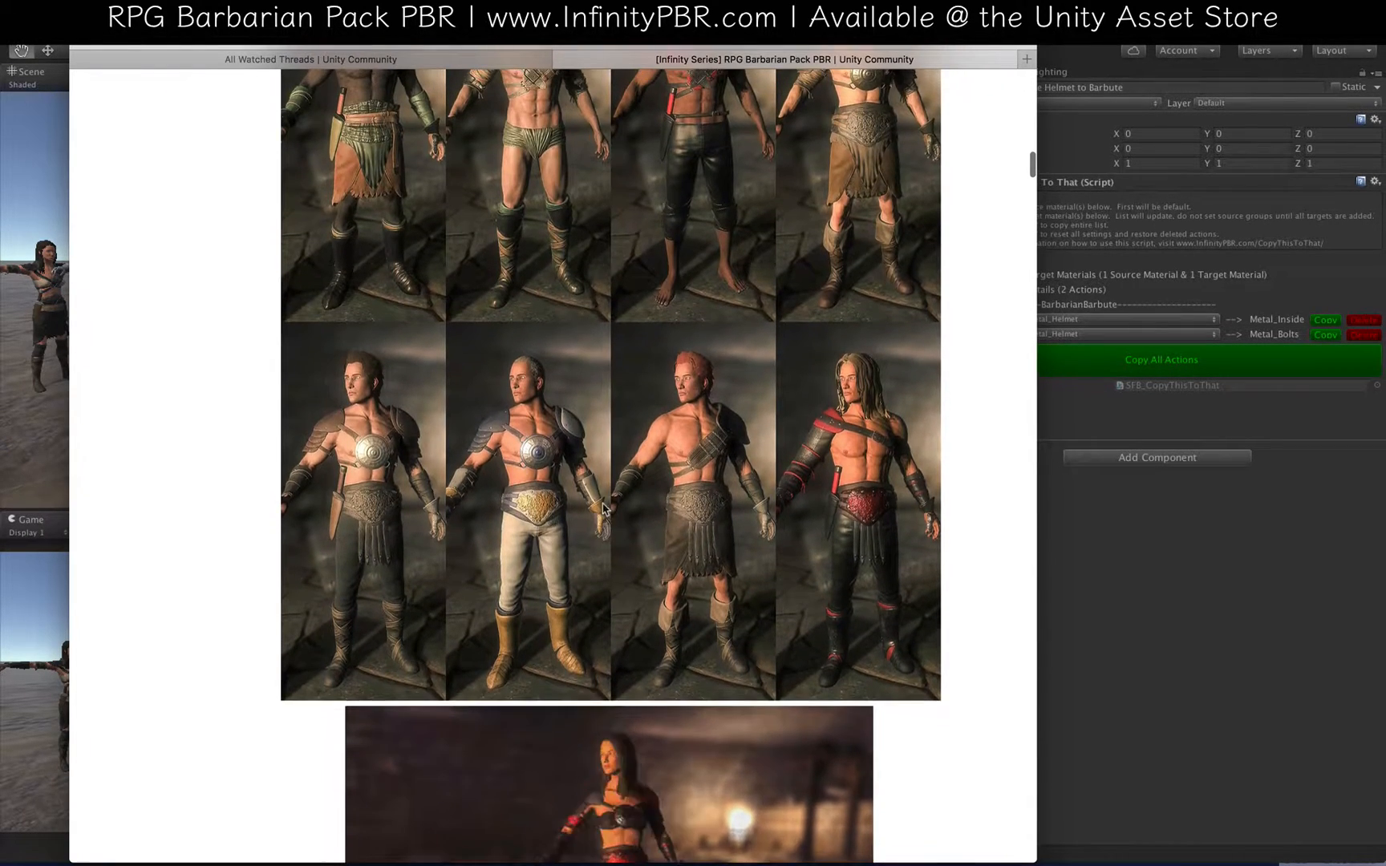
scroll(603, 508, down, 1)
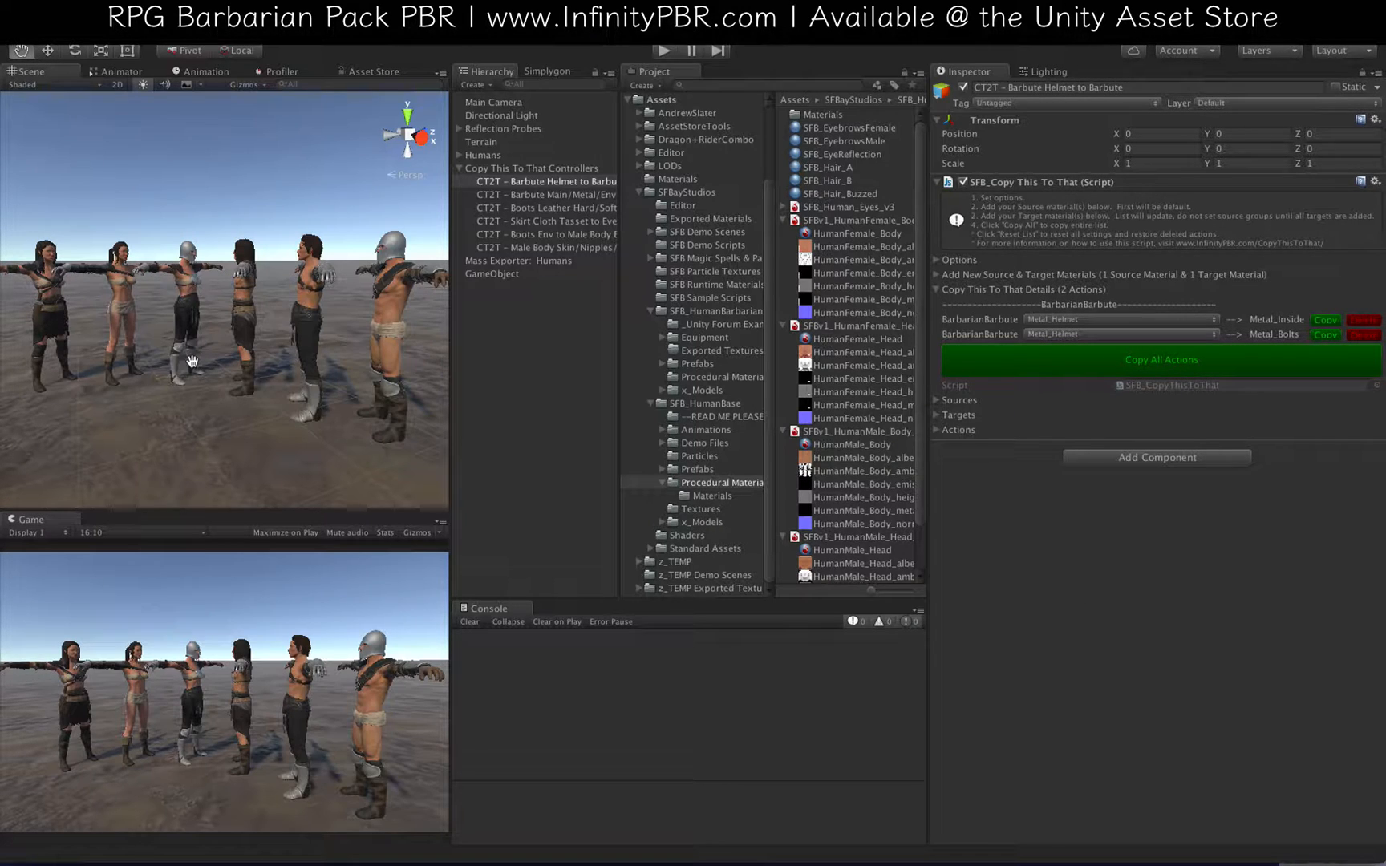
scroll(178, 259, up, 5)
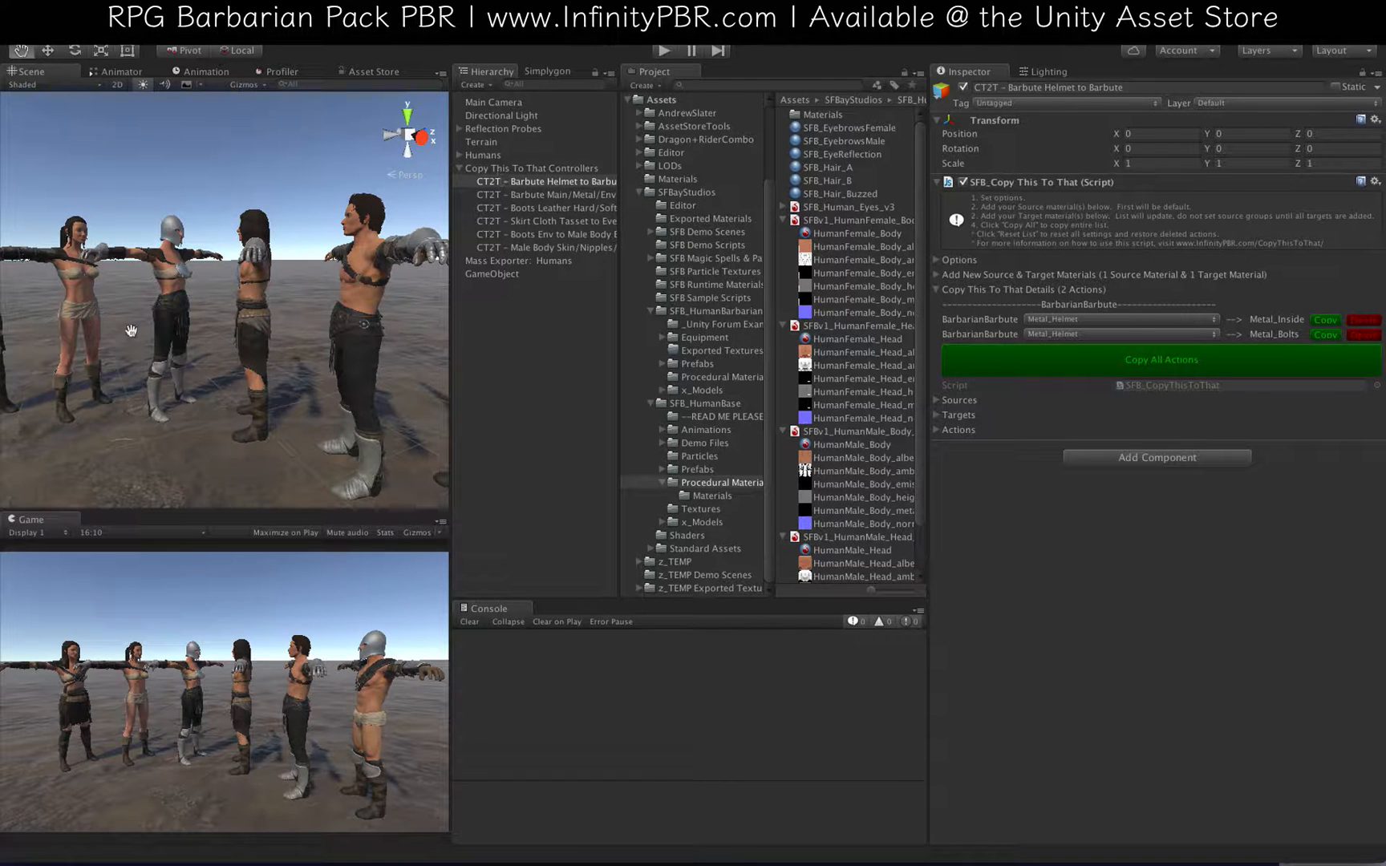
scroll(148, 325, down, 2)
alt+drag(147, 325, 295, 356)
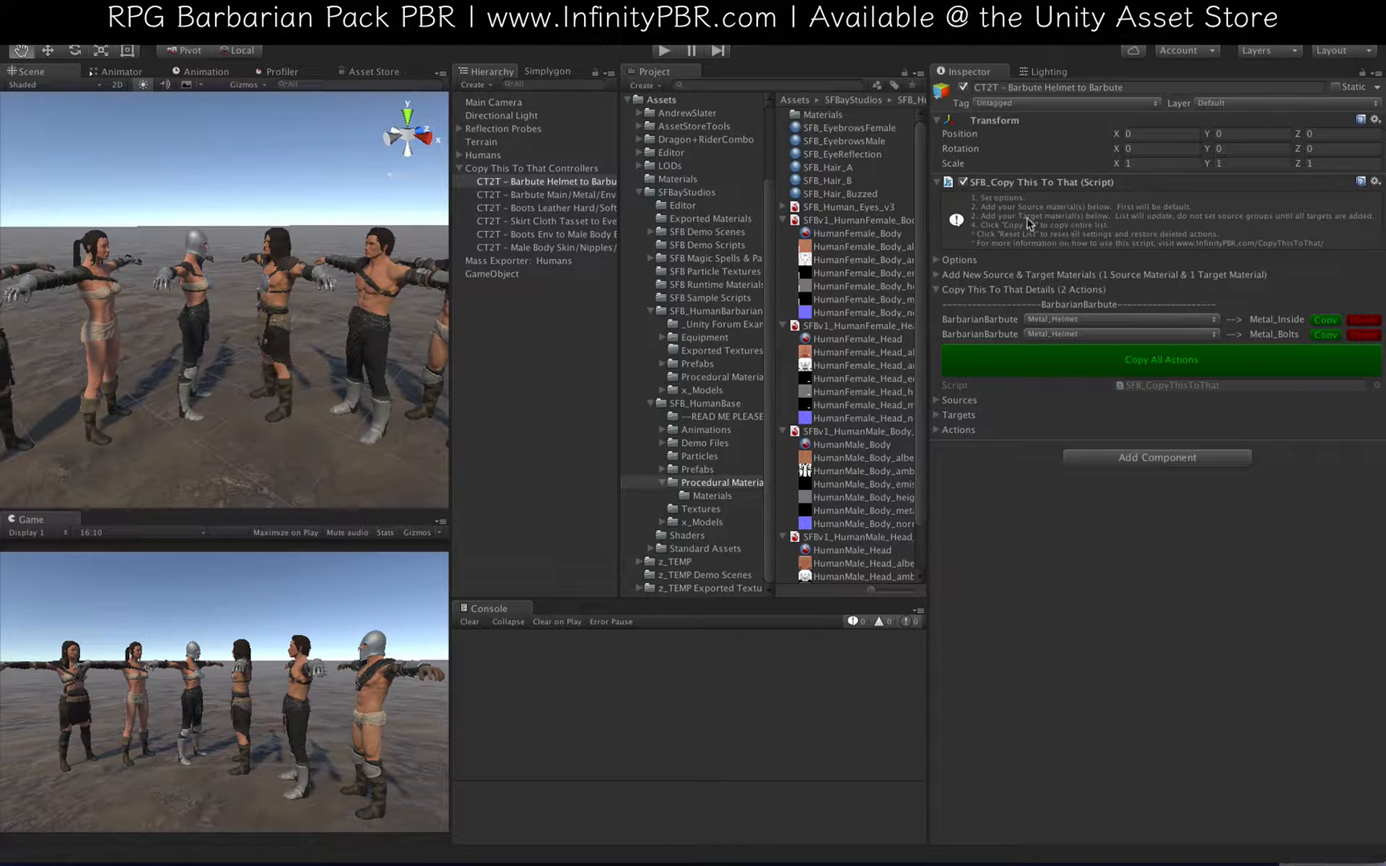
Step: Open the SFB_HumanBarbarian procedural materials folder and select the BarbarianBoots material inside SFBv1_BarbarianBoots_v2
click(716, 378)
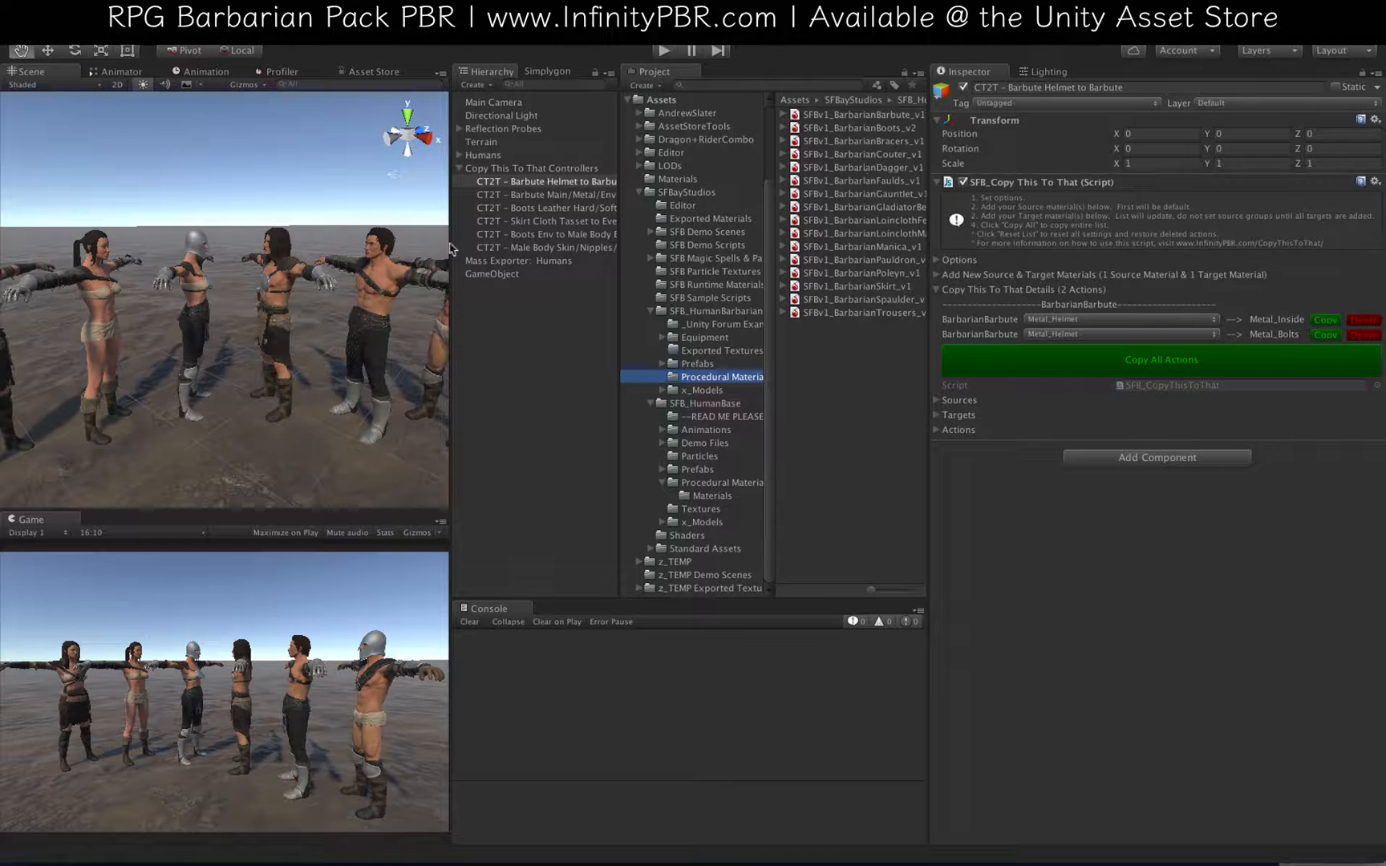
drag(375, 324, 332, 333)
scroll(222, 292, up, 5)
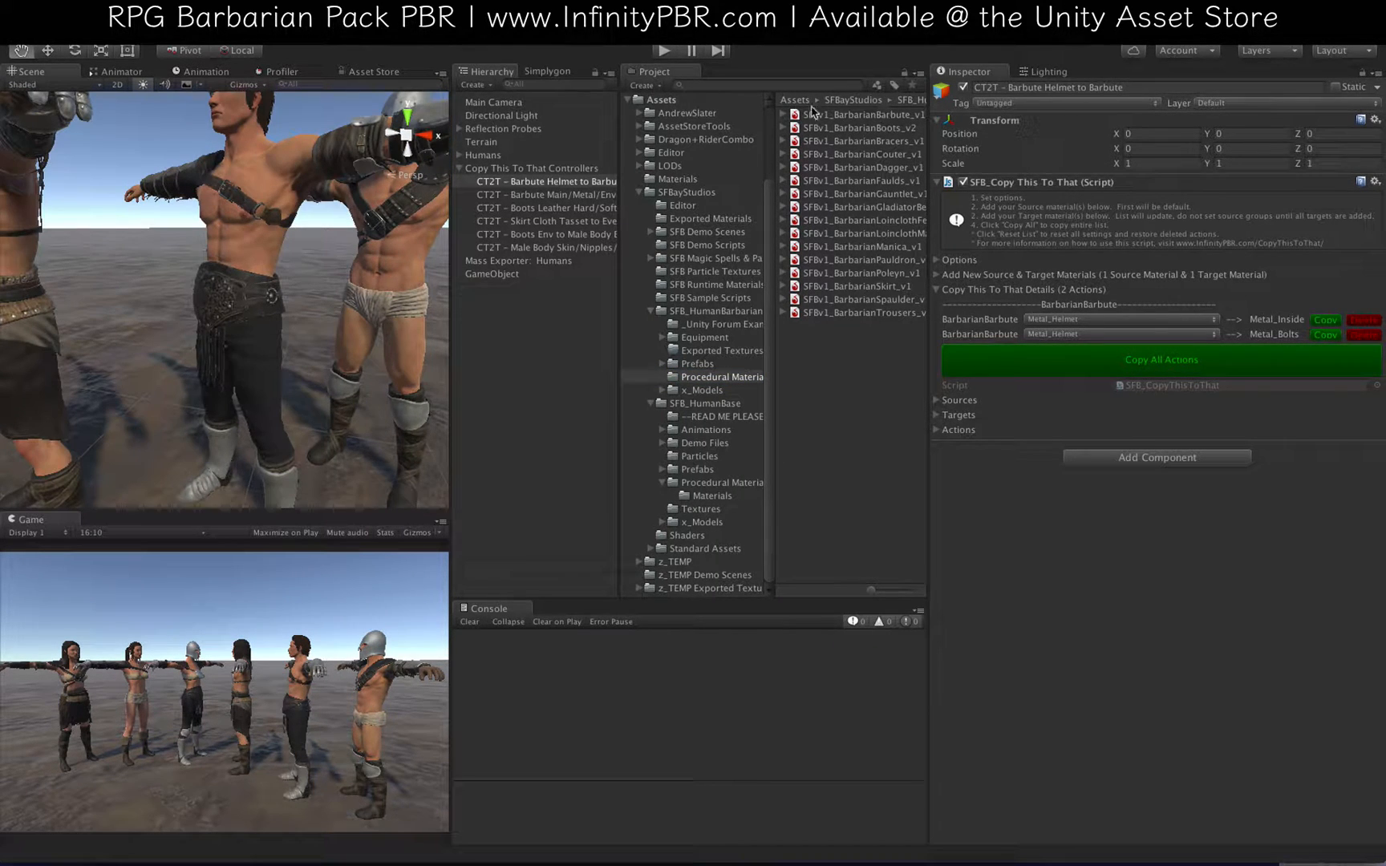
click(783, 127)
click(832, 141)
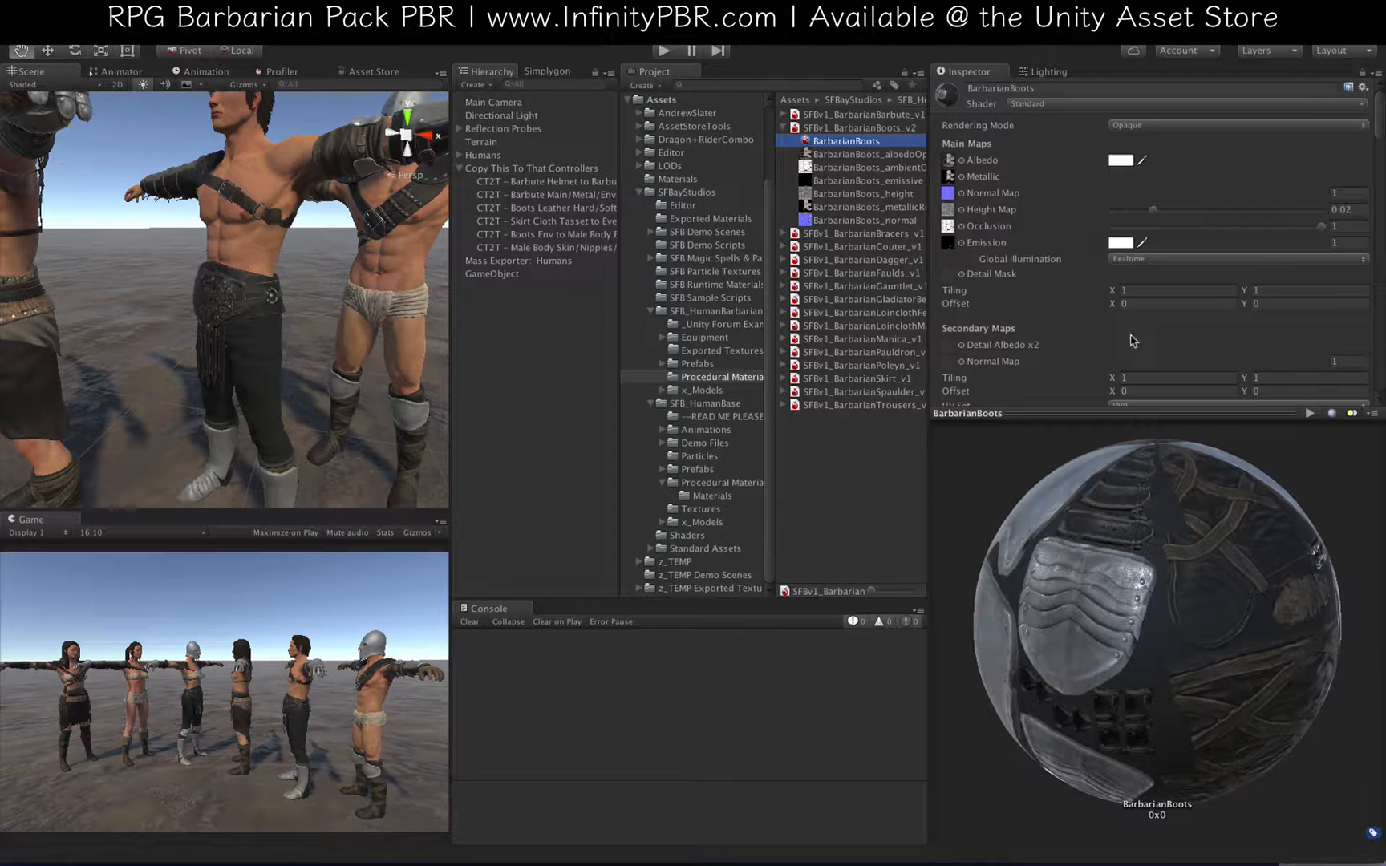
Step: Collapse the expanded parameter groups of the BarbarianBoots material, including the leather, metal, dirt, damage and custom groups
scroll(1107, 312, down, 5)
click(939, 162)
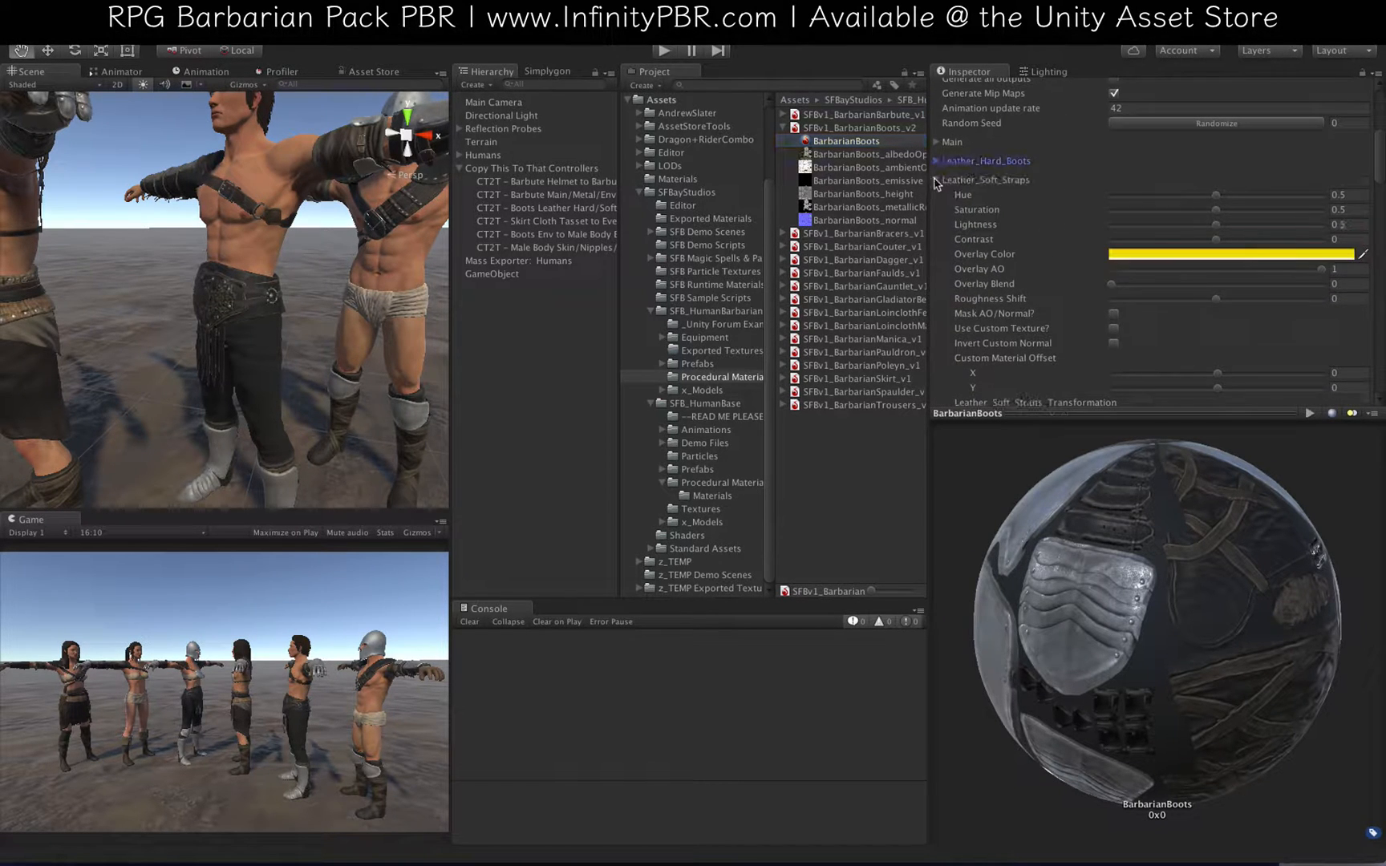
click(937, 179)
click(937, 274)
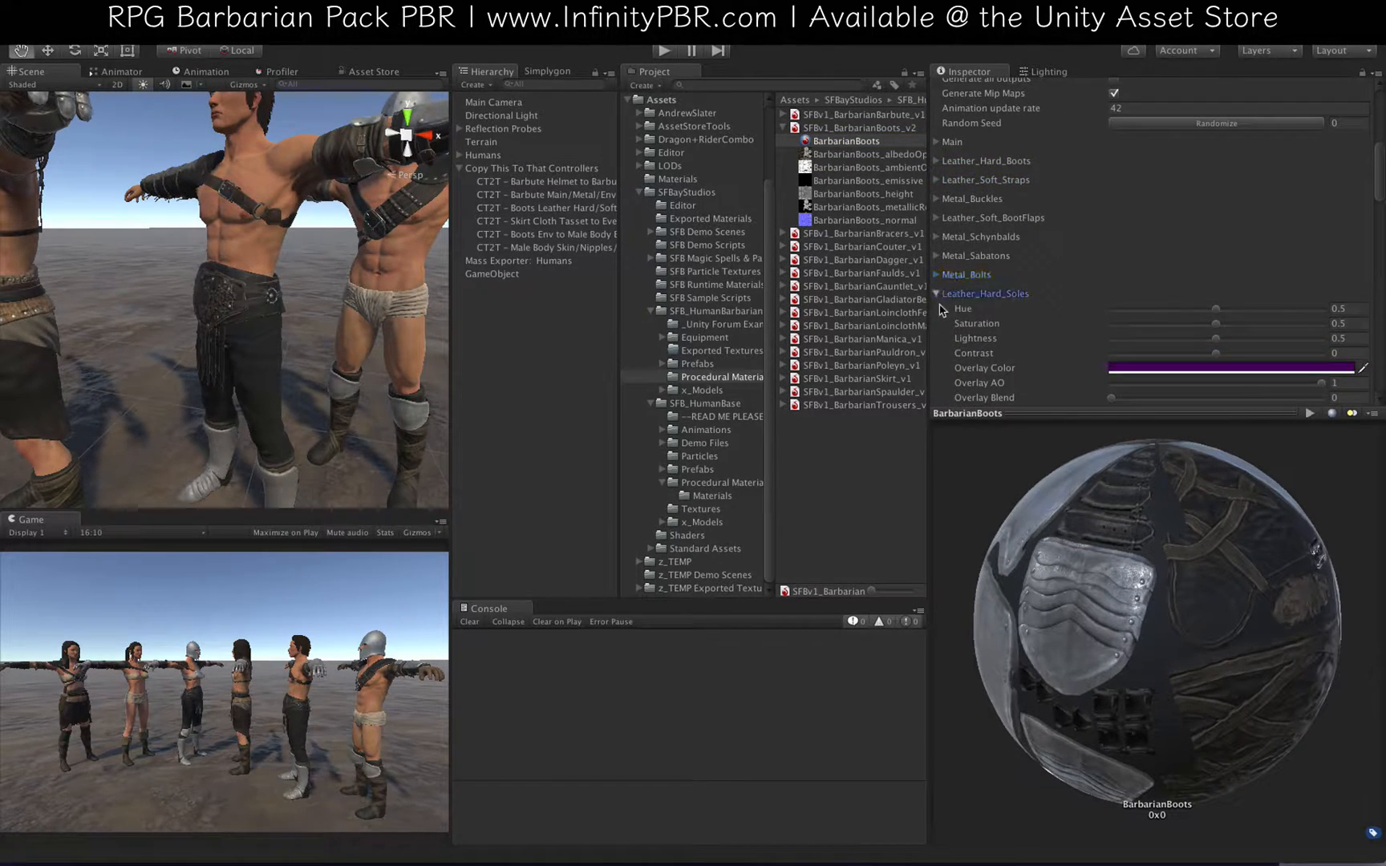
click(937, 294)
click(937, 350)
scroll(939, 305, down, 5)
click(937, 179)
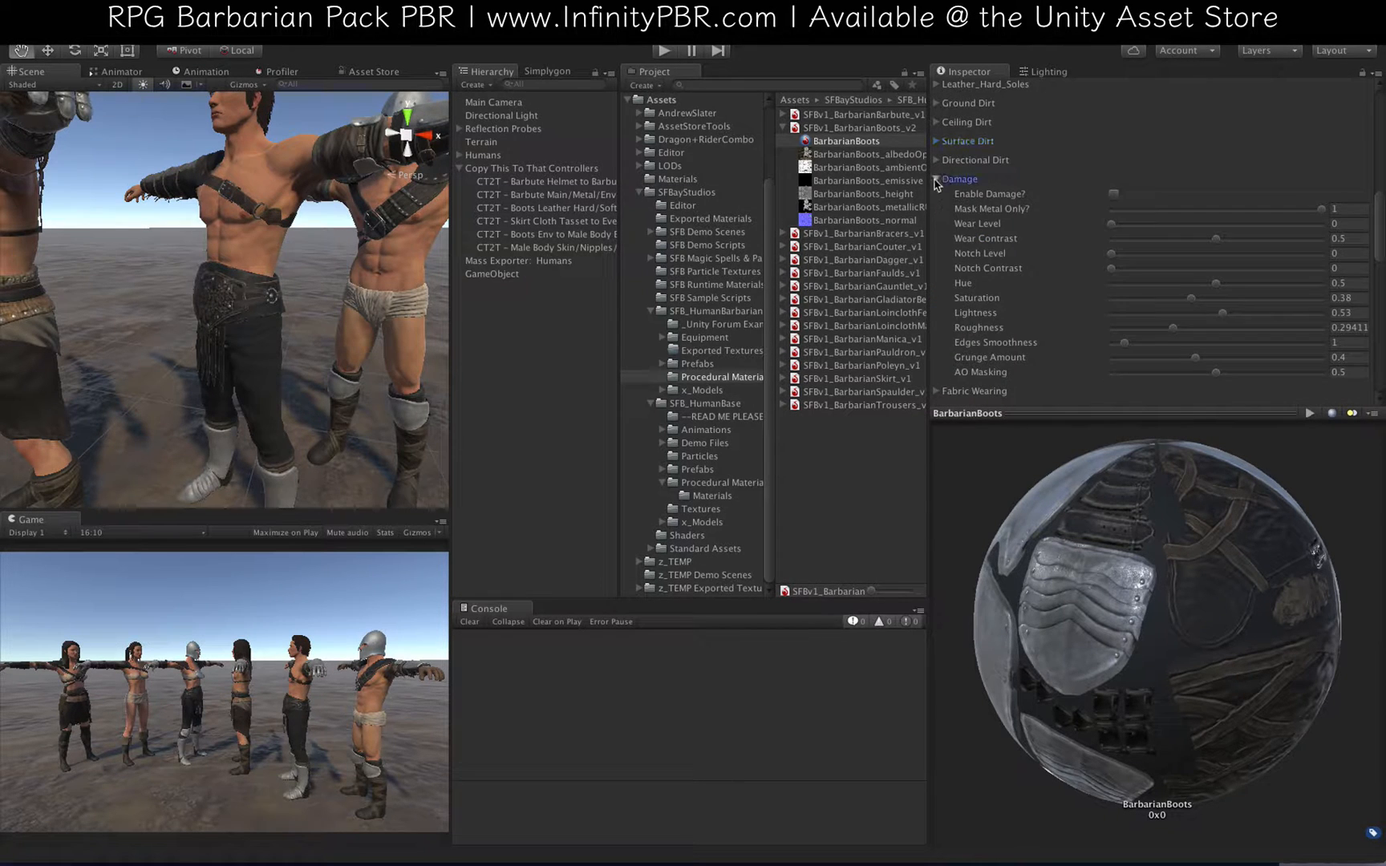
click(937, 236)
scroll(937, 277, down, 4)
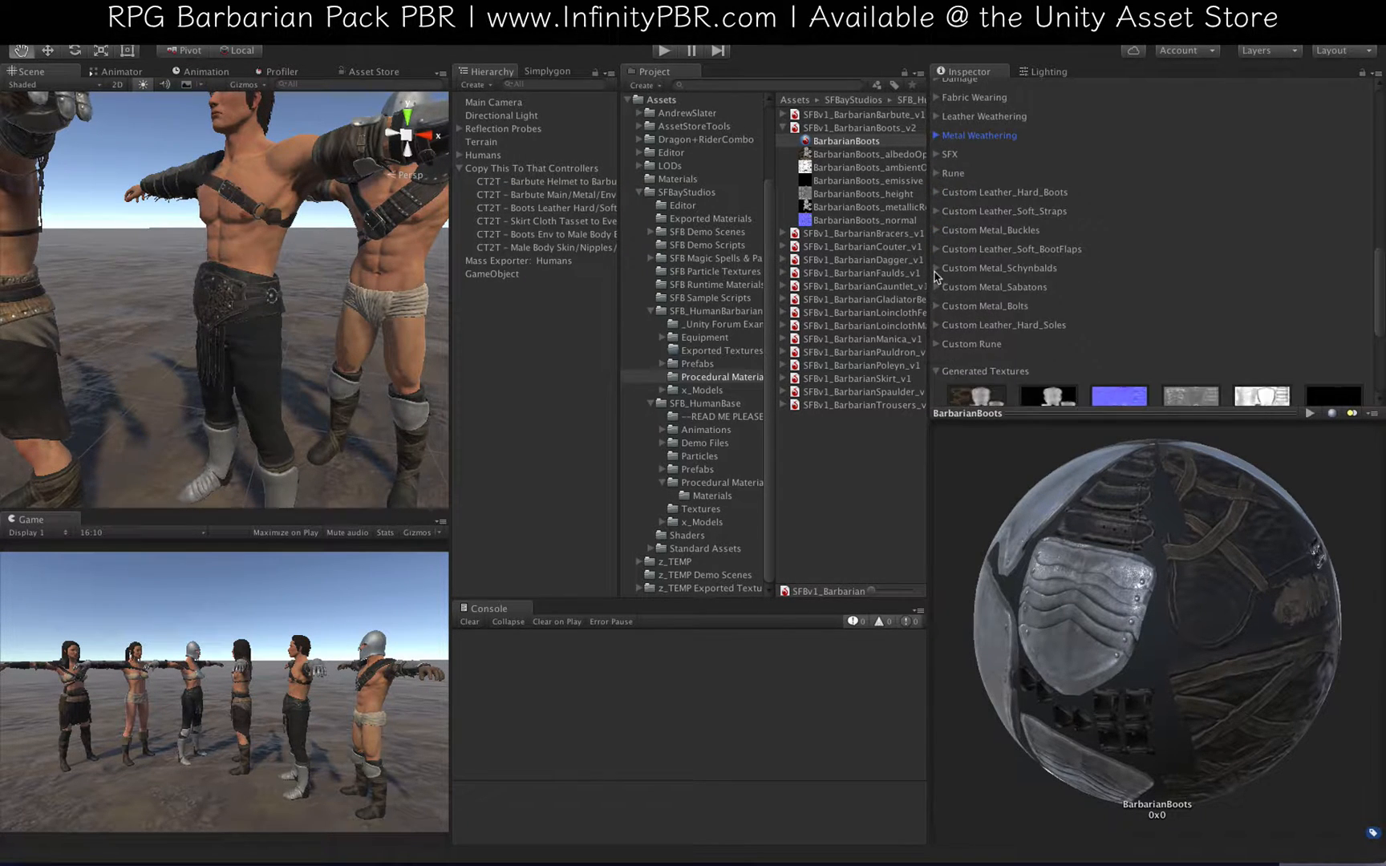
Step: Enable texture modification in the Main group of the BarbarianBoots material, with the characters' boots framed in the scene
scroll(937, 278, up, 8)
drag(139, 423, 226, 297)
drag(226, 297, 248, 287)
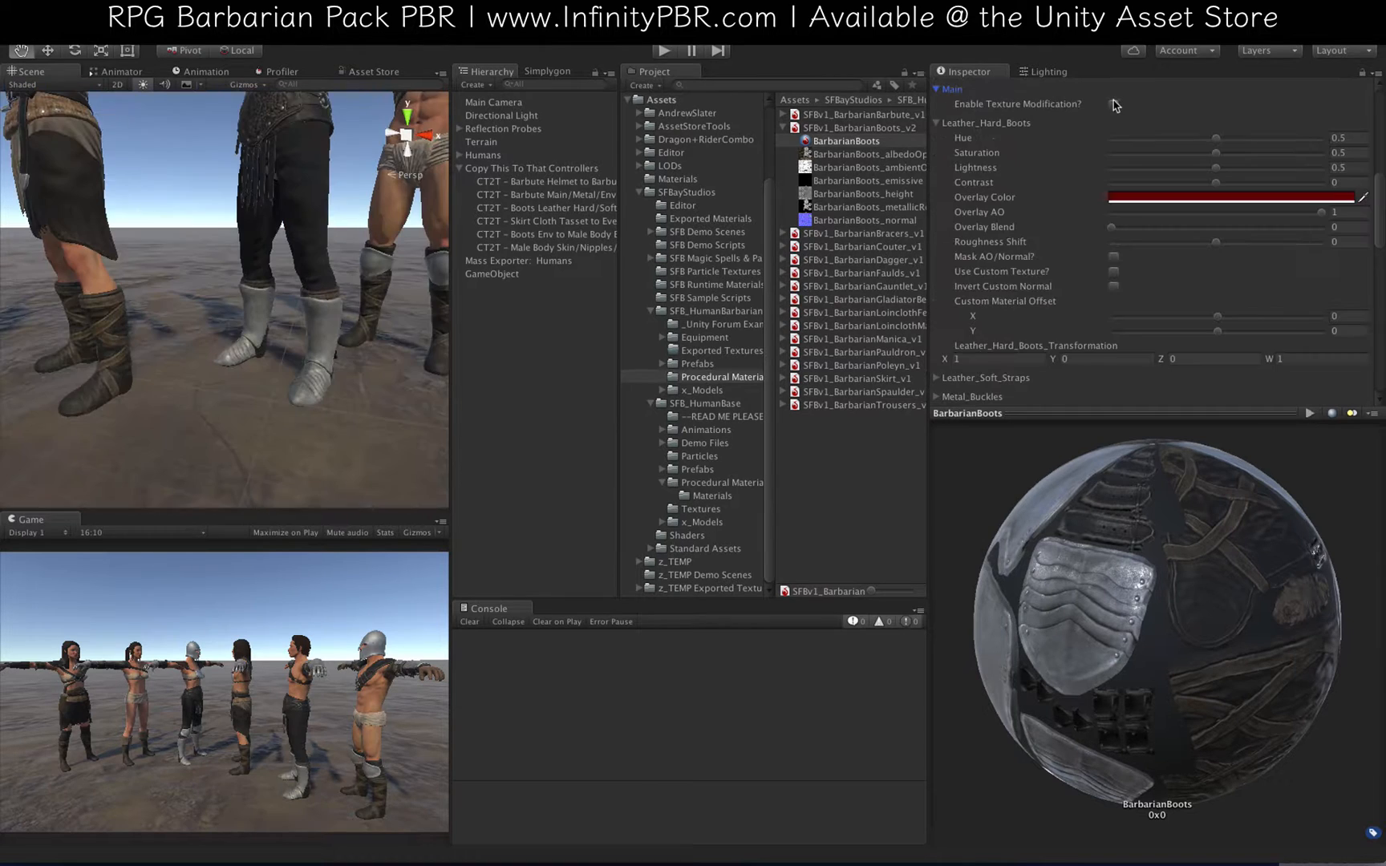
click(1116, 105)
Step: Set Leather_Hard_Boots to hue 0.832, saturation 0.789, lightness 0.652 and contrast 0.248
drag(115, 365, 160, 361)
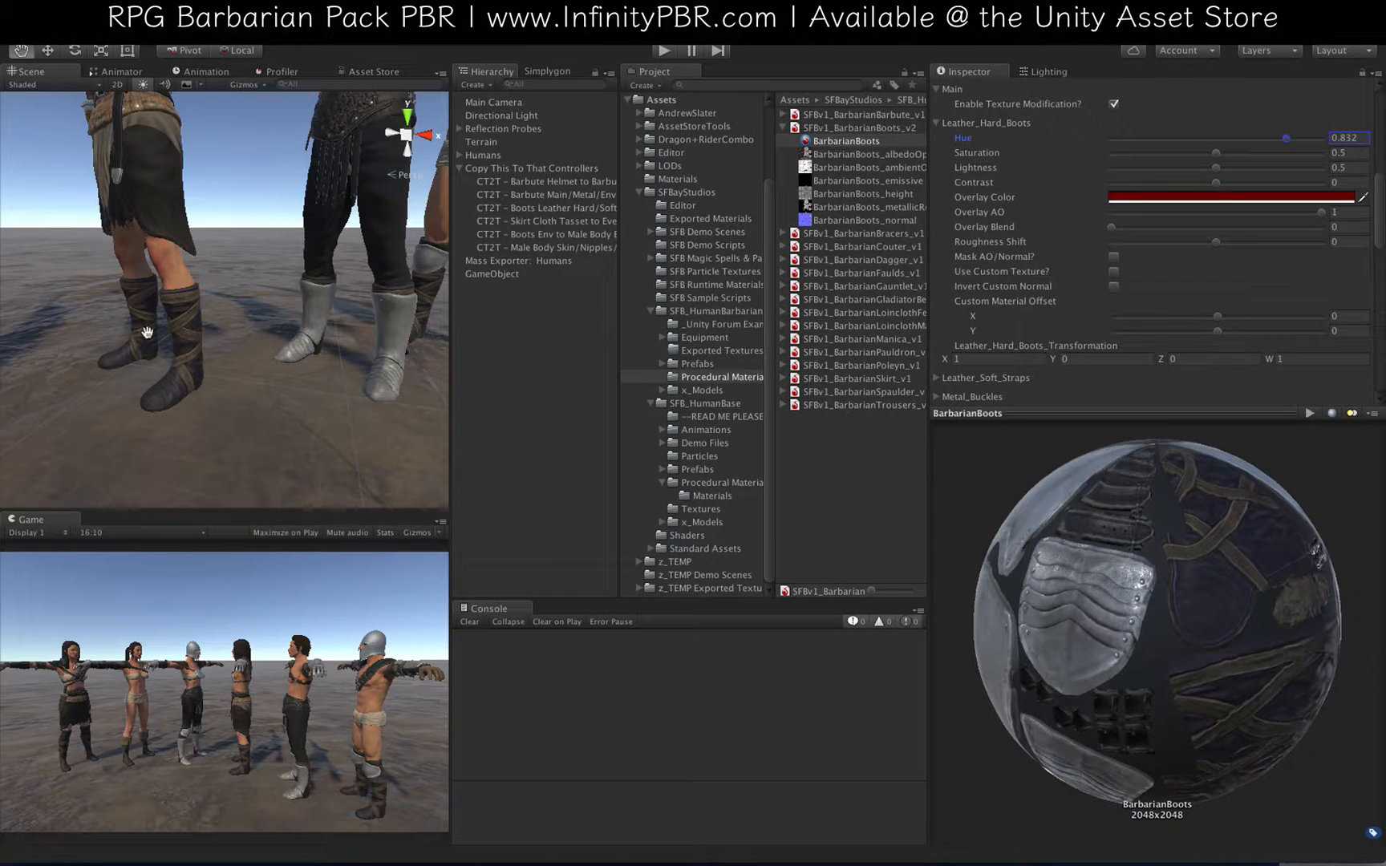
scroll(147, 331, up, 3)
click(1279, 153)
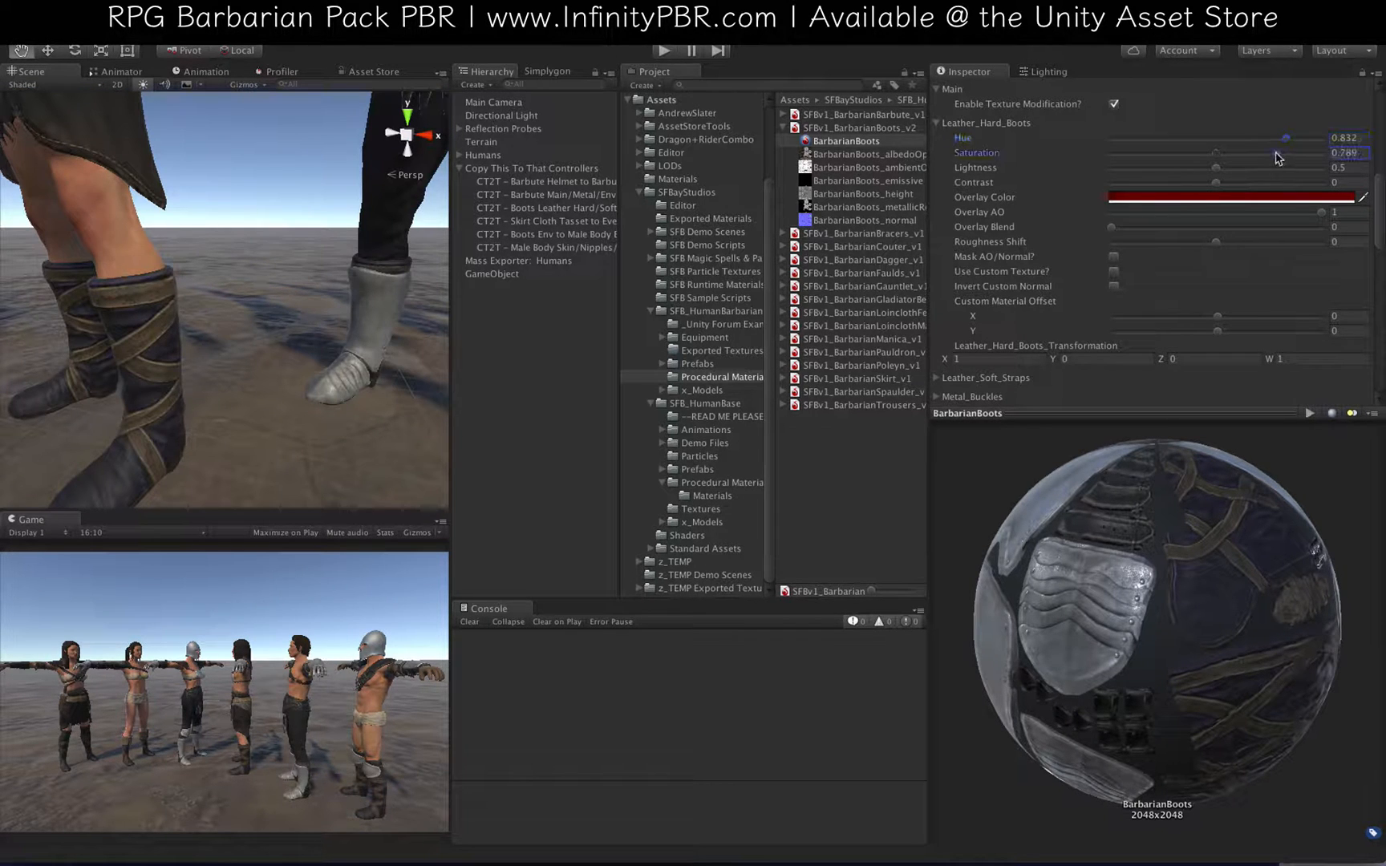
scroll(133, 356, down, 4)
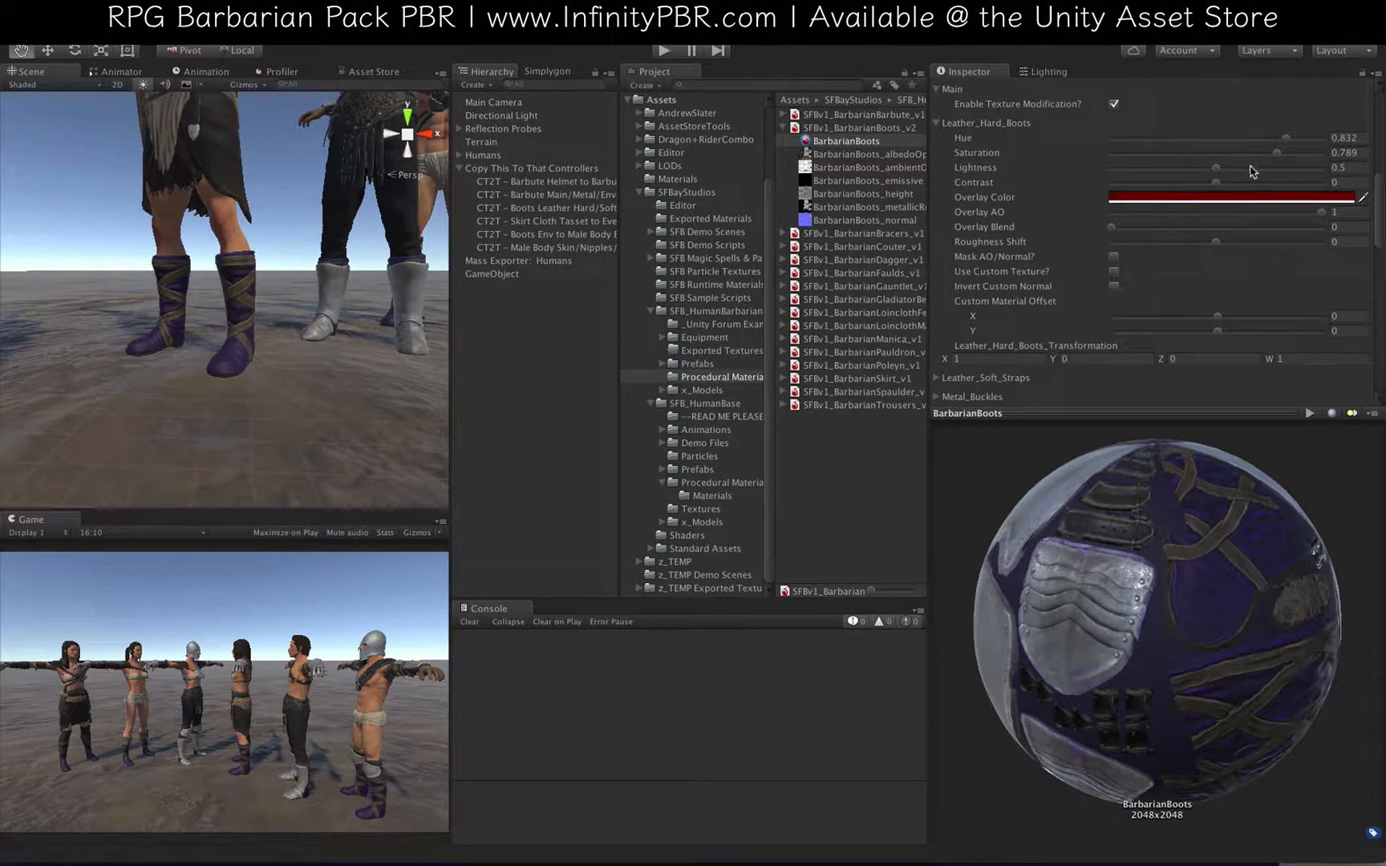
click(1249, 168)
click(1243, 183)
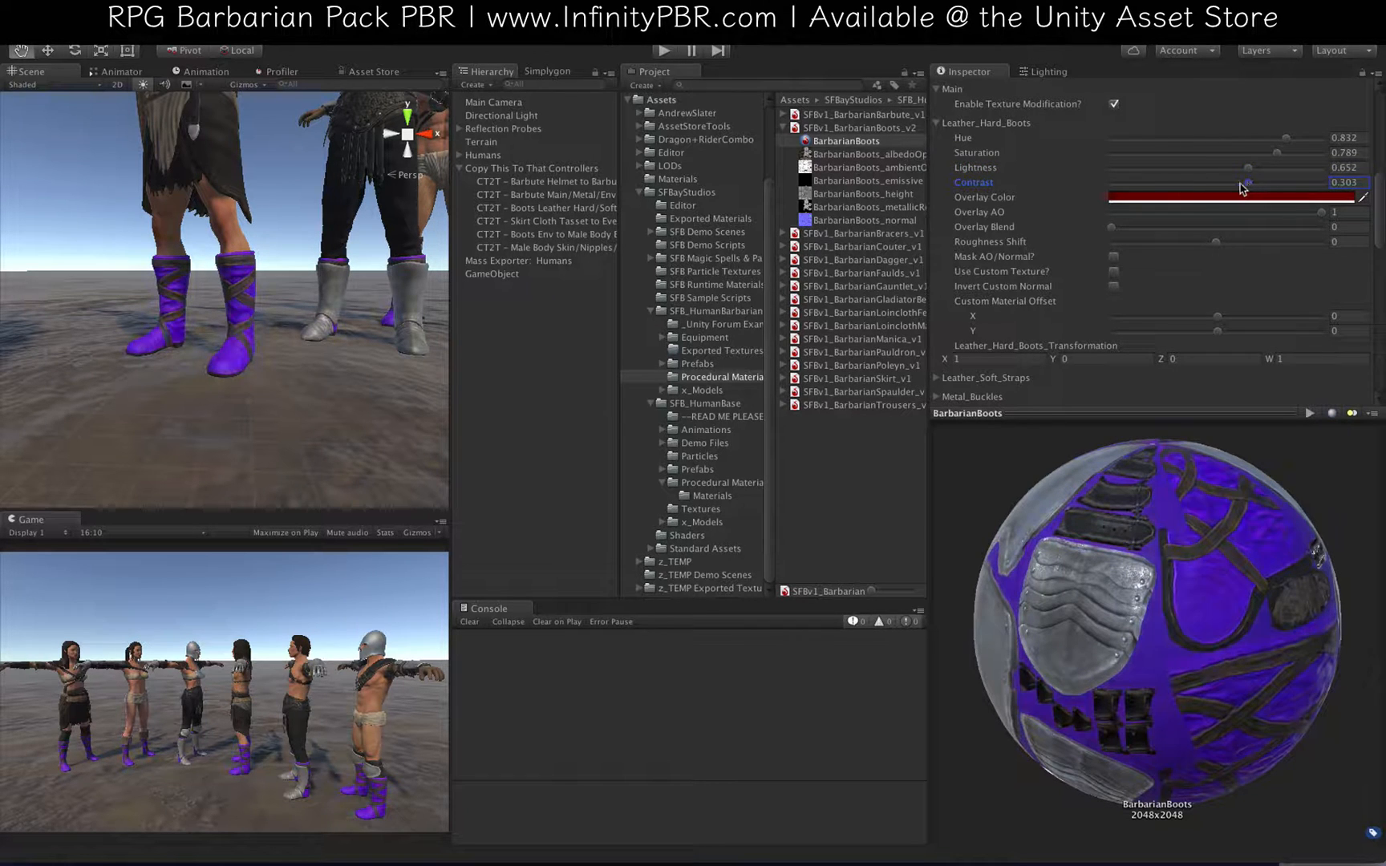
Step: Adjust Leather_Hard_Boots to hue 0.409, saturation 0.616, contrast -0.167 and overlay blend 0.444
click(1201, 138)
drag(1200, 138, 1241, 152)
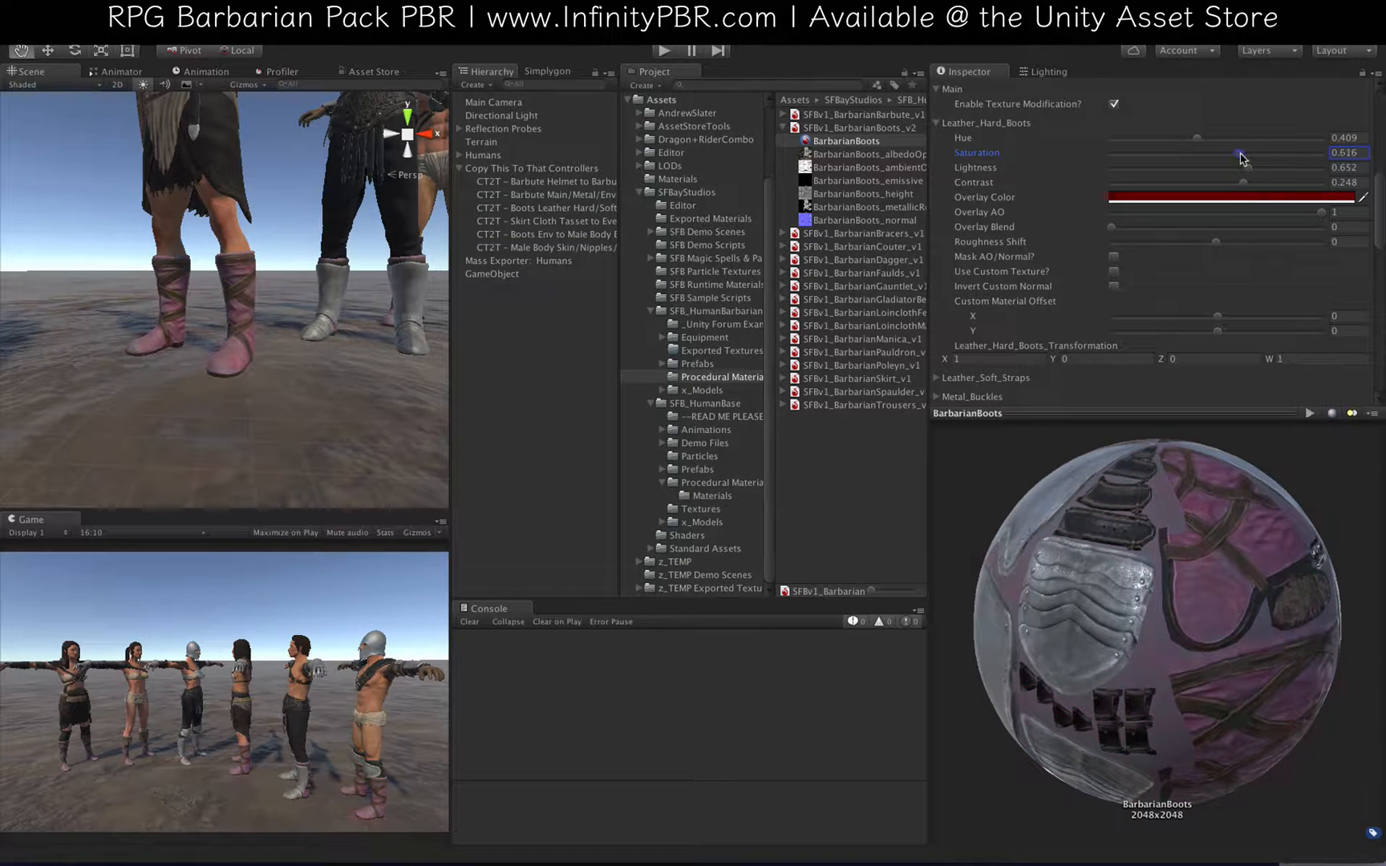
click(1201, 182)
click(1204, 228)
Step: Set the Leather_Hard_Boots overlay color to olive green 85A31CFF and its saturation to 0.468
click(1213, 197)
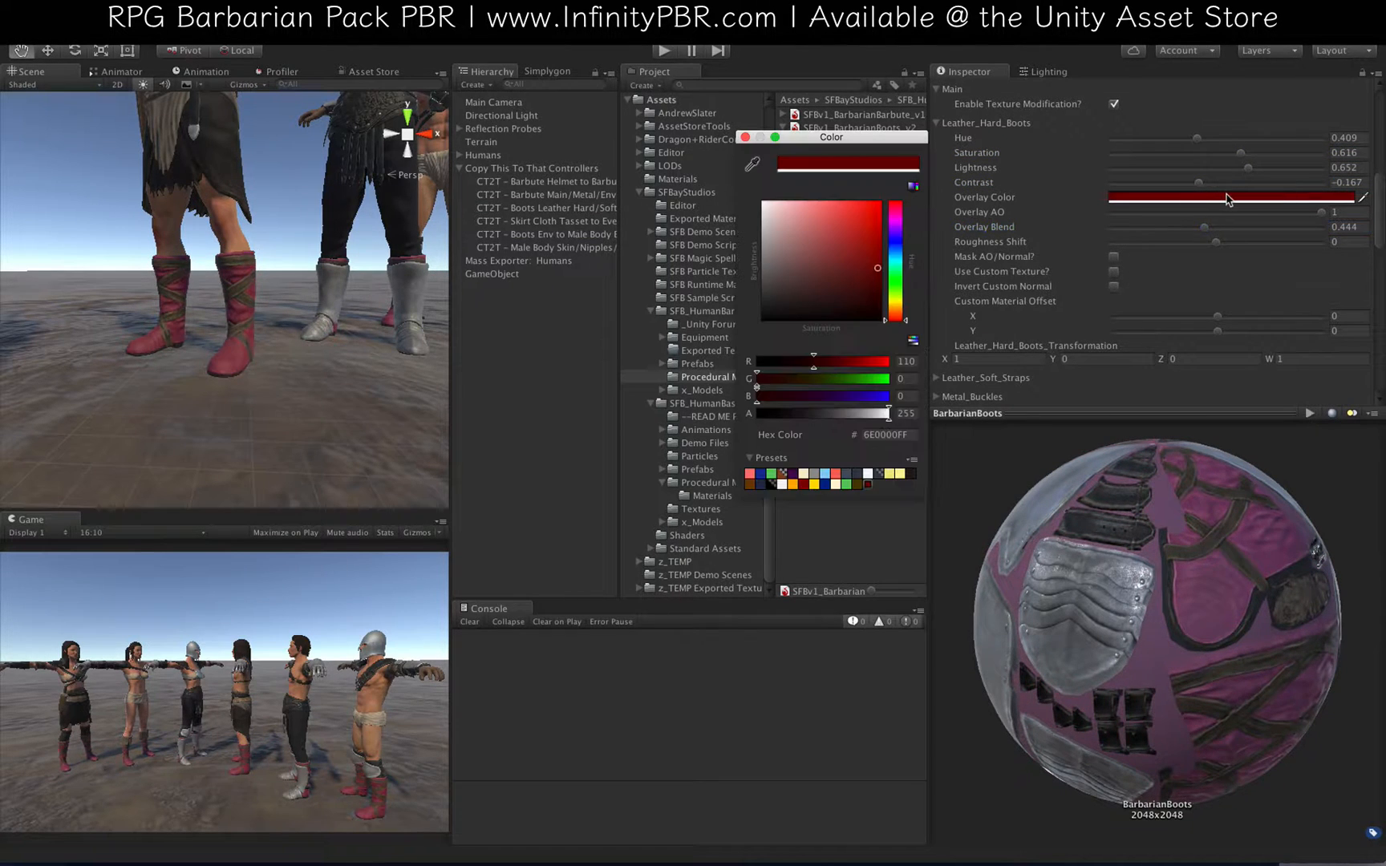
click(893, 229)
click(859, 246)
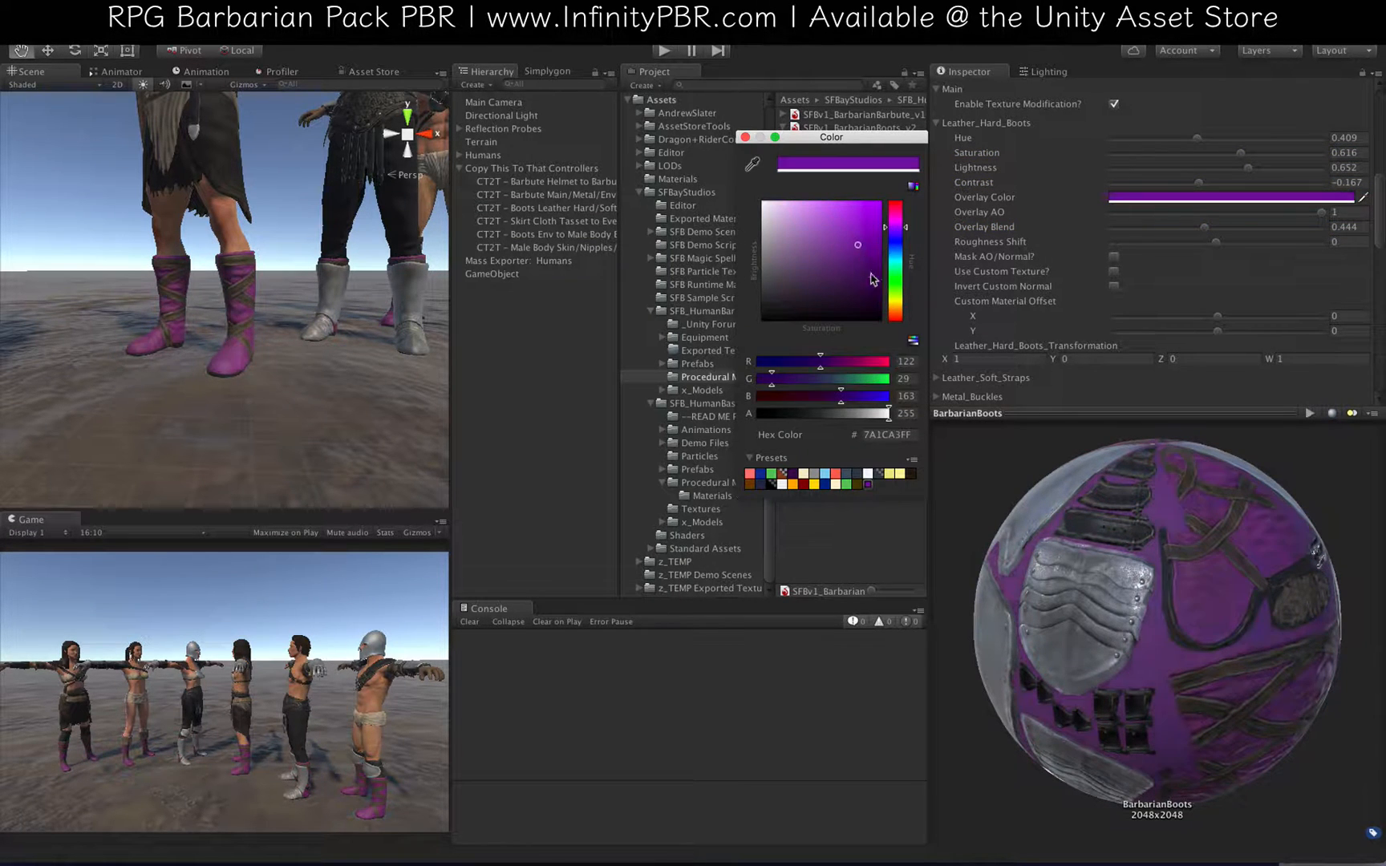
click(895, 299)
drag(764, 140, 772, 141)
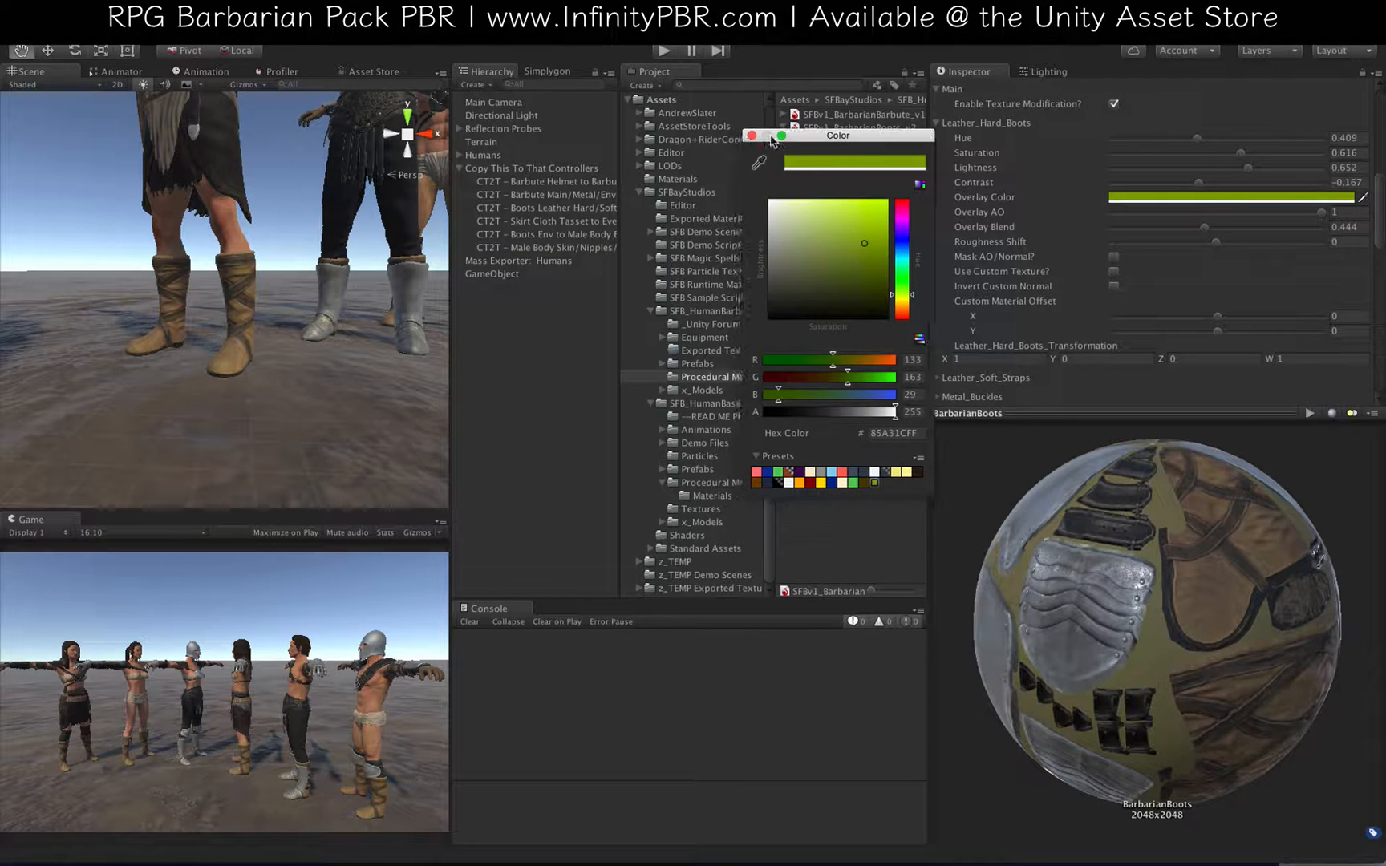
click(1210, 154)
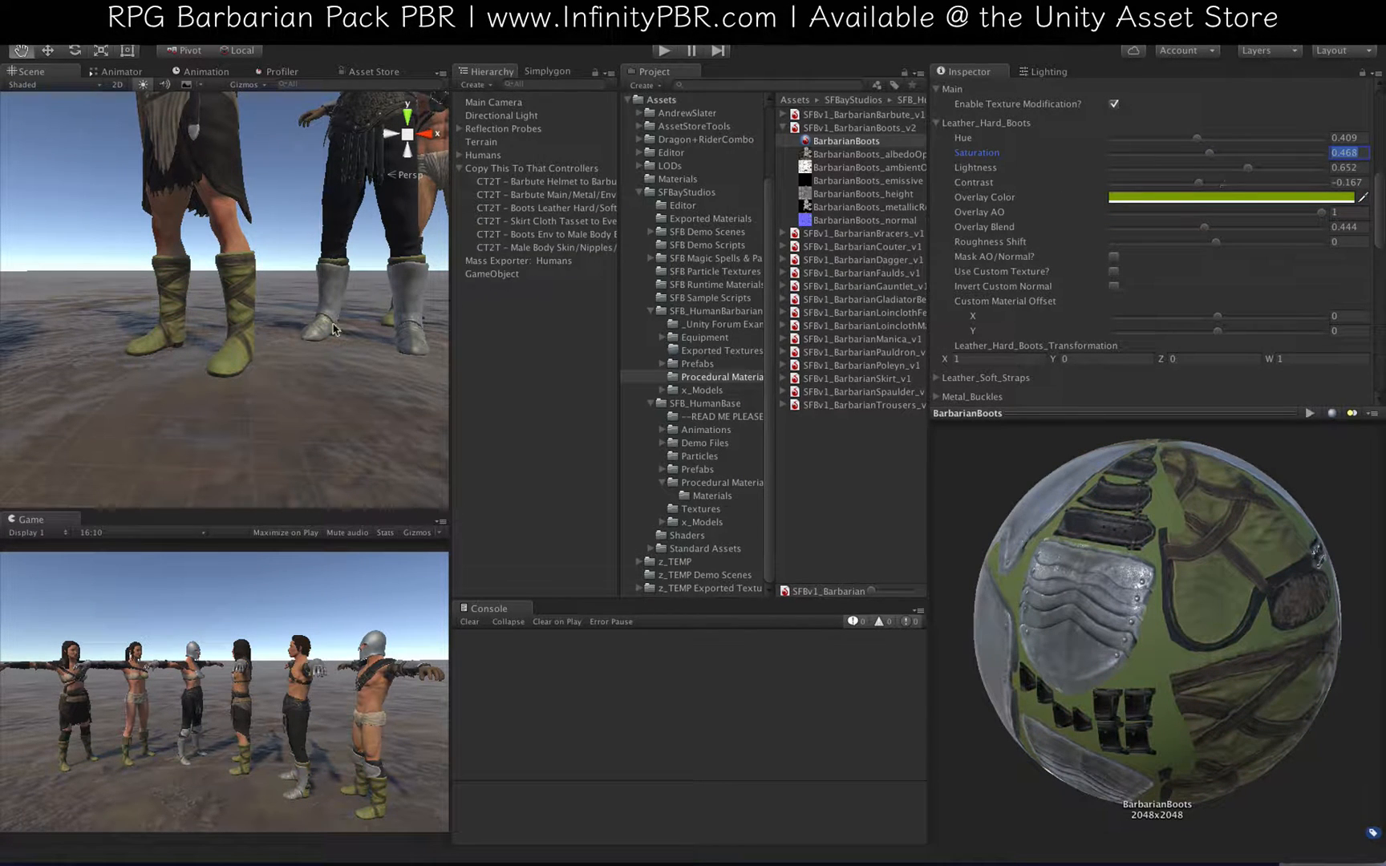
Step: Reset Leather_Hard_Boots hue, saturation and lightness to 0.5 and contrast and overlay blend to 0, and collapse the group
mouse_move(240, 304)
alt+right_down()
mouse_move(387, 368)
mouse_move(246, 288)
alt+right_up()
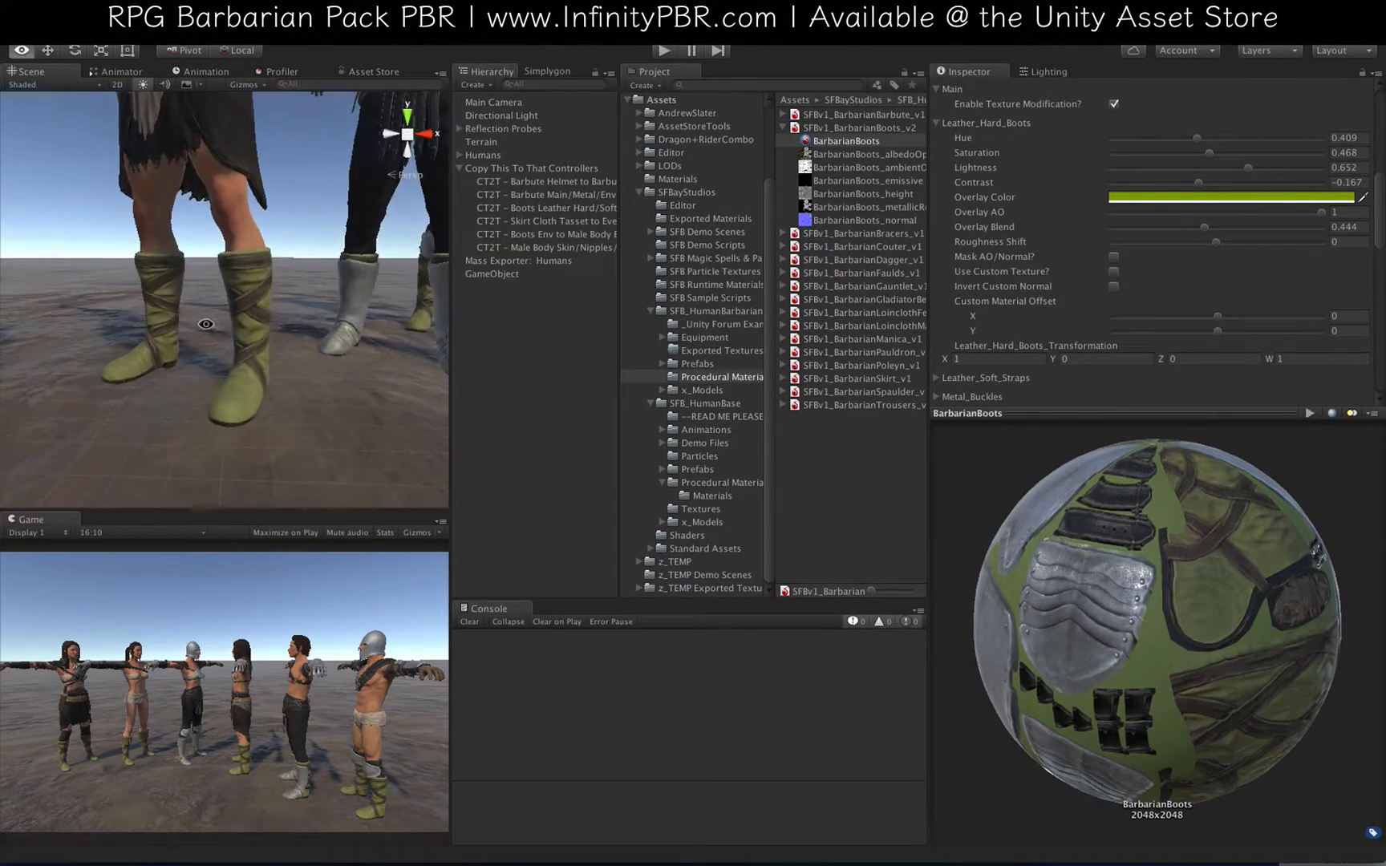
scroll(247, 288, down, 5)
alt+drag(246, 288, 202, 295)
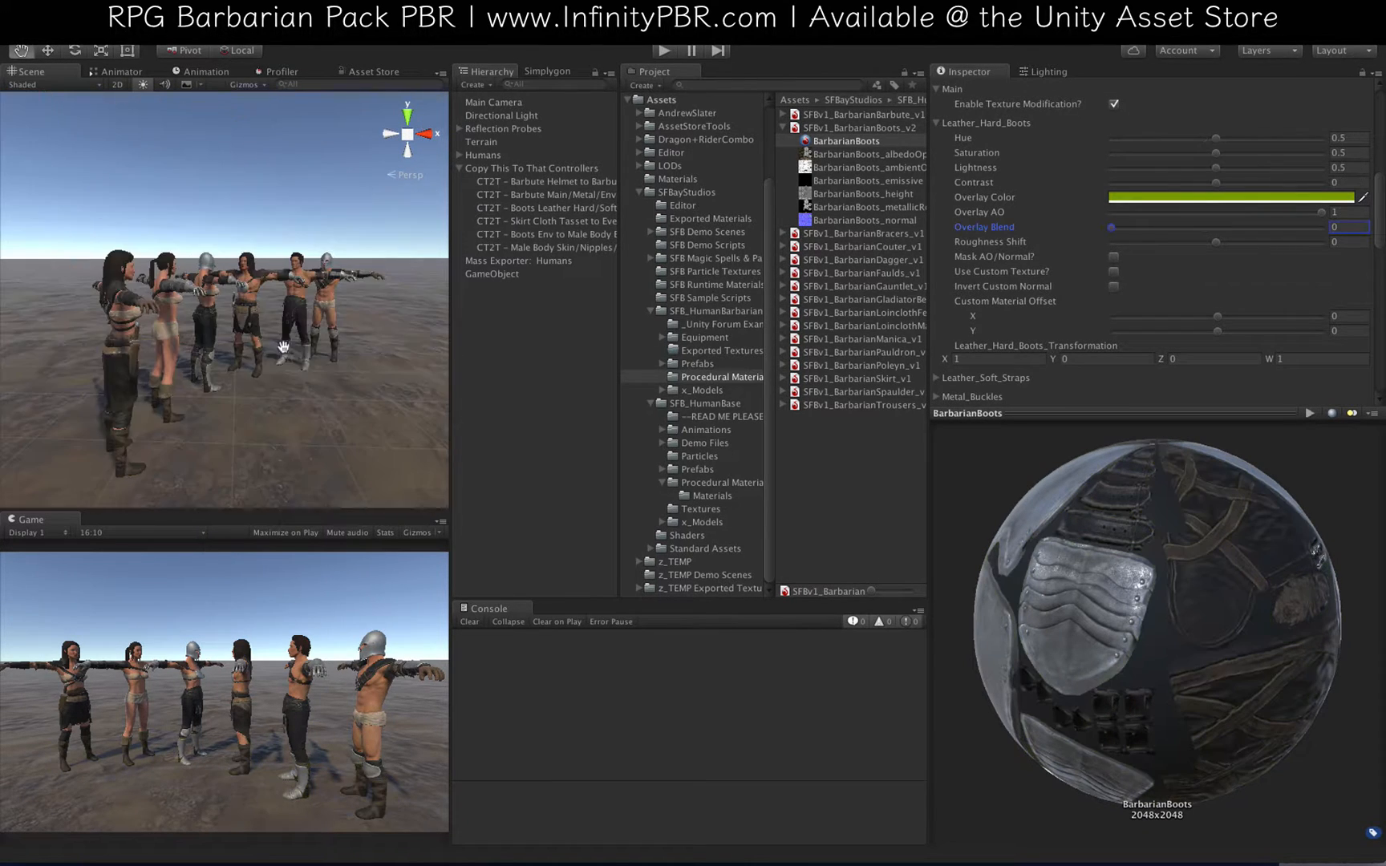
alt+drag(284, 348, 103, 300)
scroll(103, 300, up, 5)
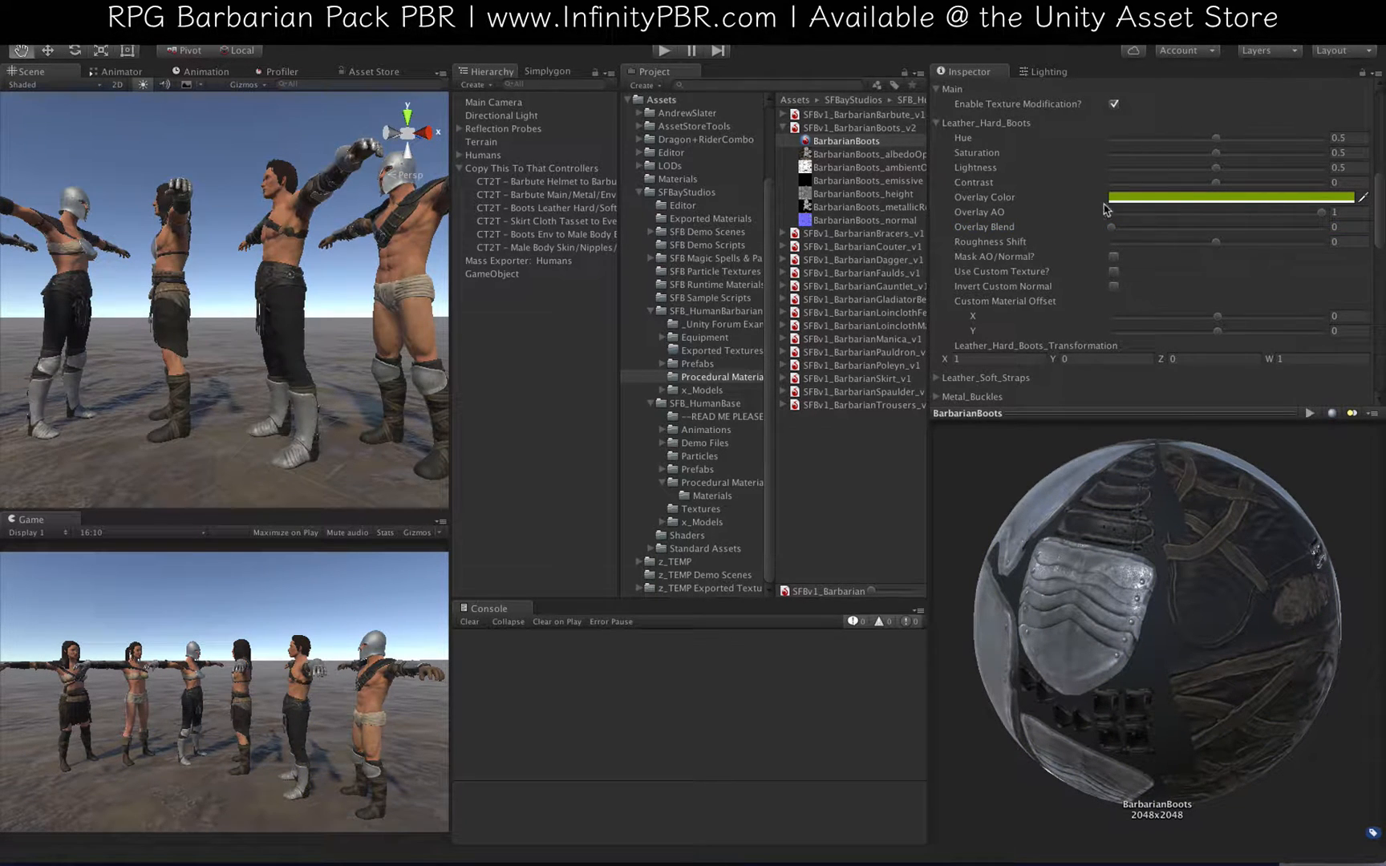
click(937, 125)
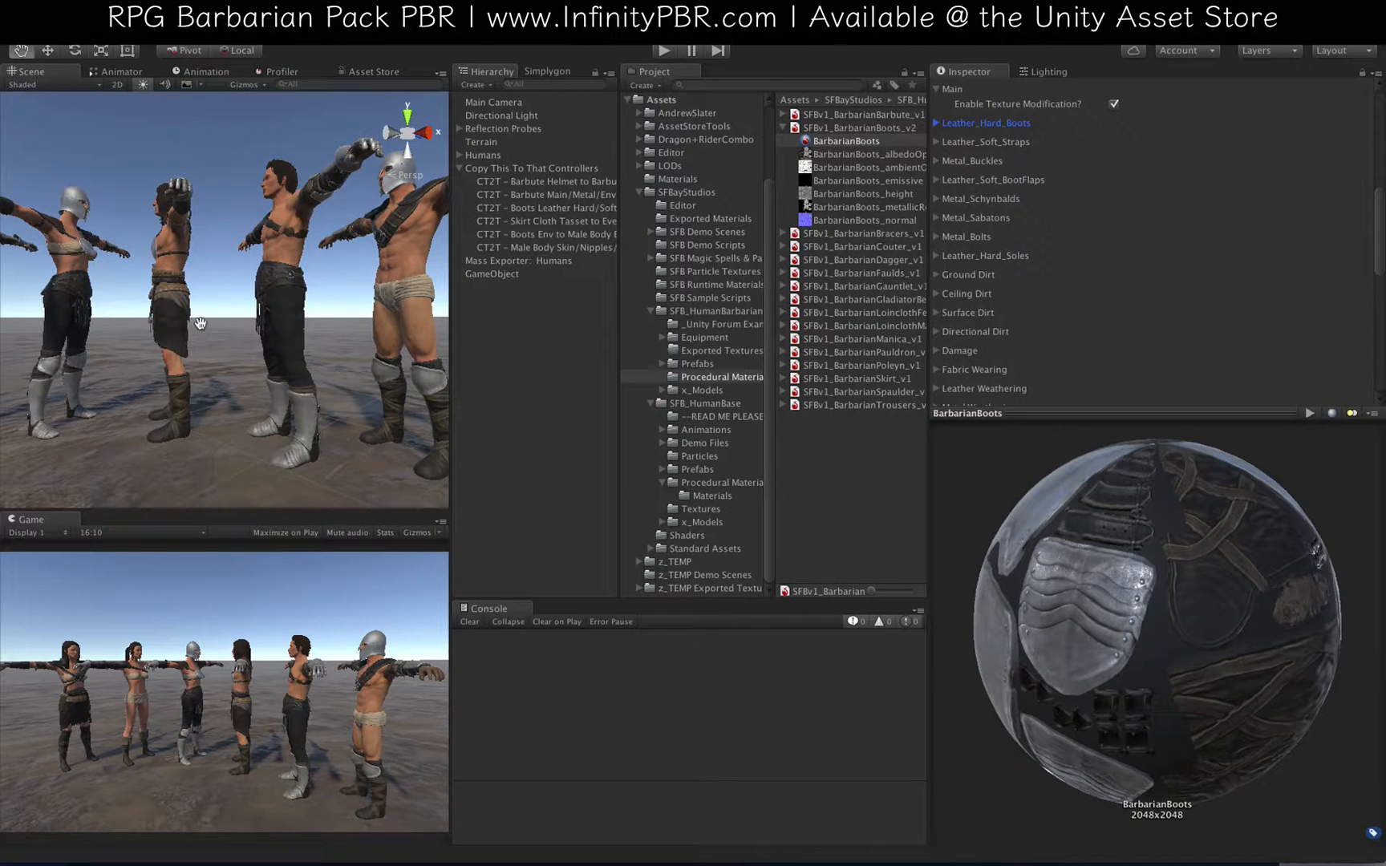
Step: Select the BarbarianBarbute material and collapse its expanded parameter groups, including Metal_Helmet, Metal_Inside, Metal_Bolts and Surface Dirt
alt+drag(199, 323, 345, 381)
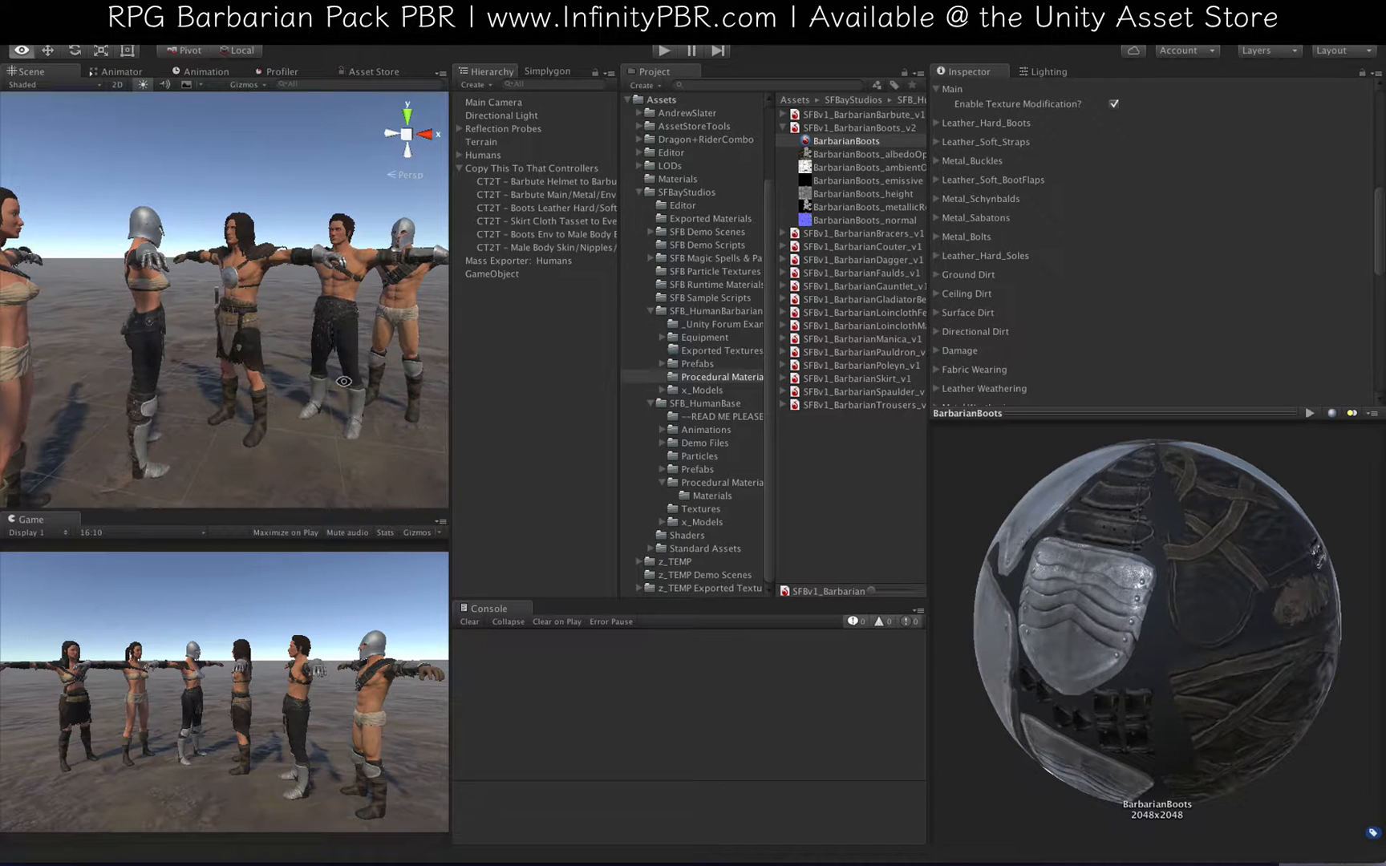
click(564, 183)
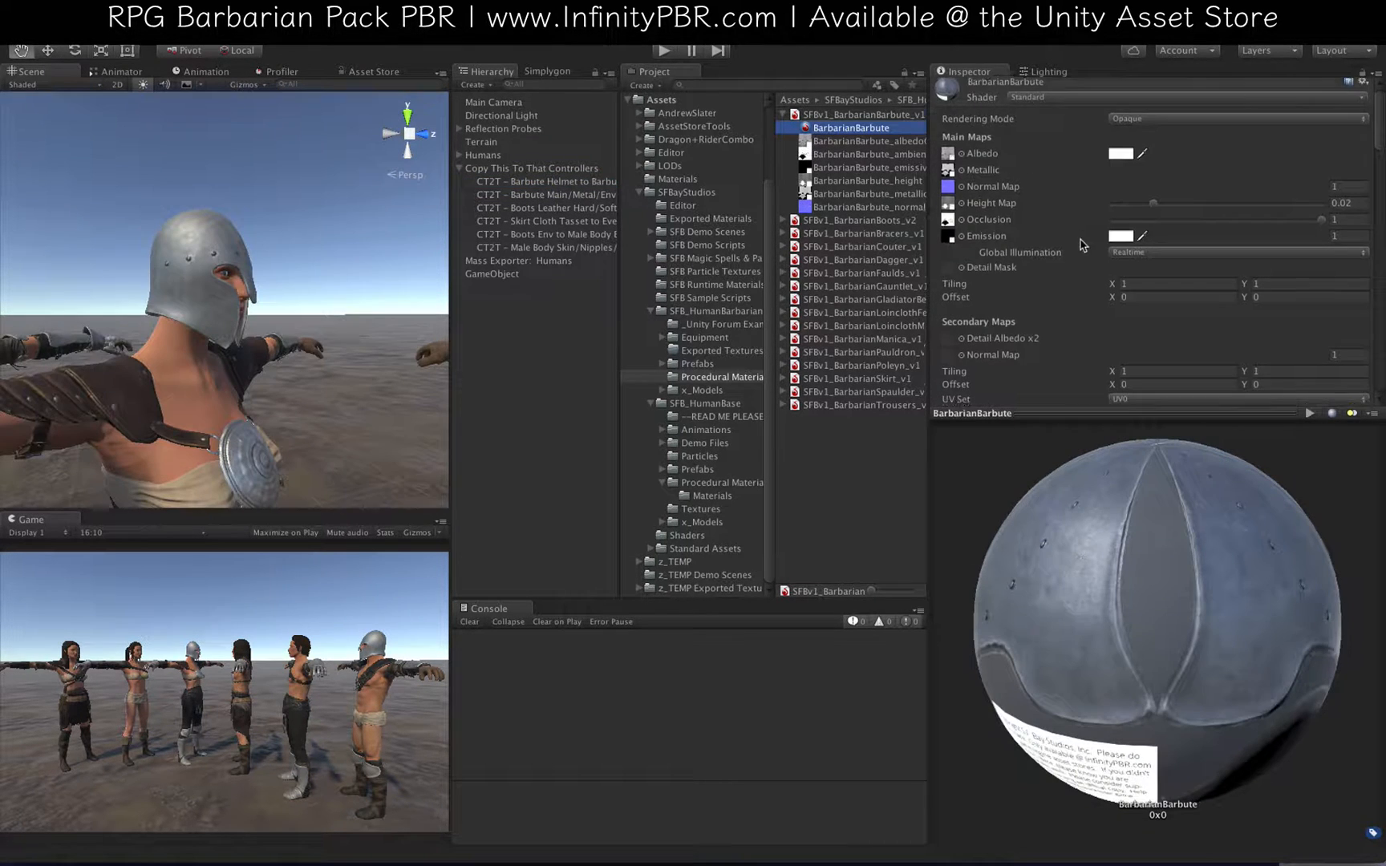
scroll(1251, 261, down, 10)
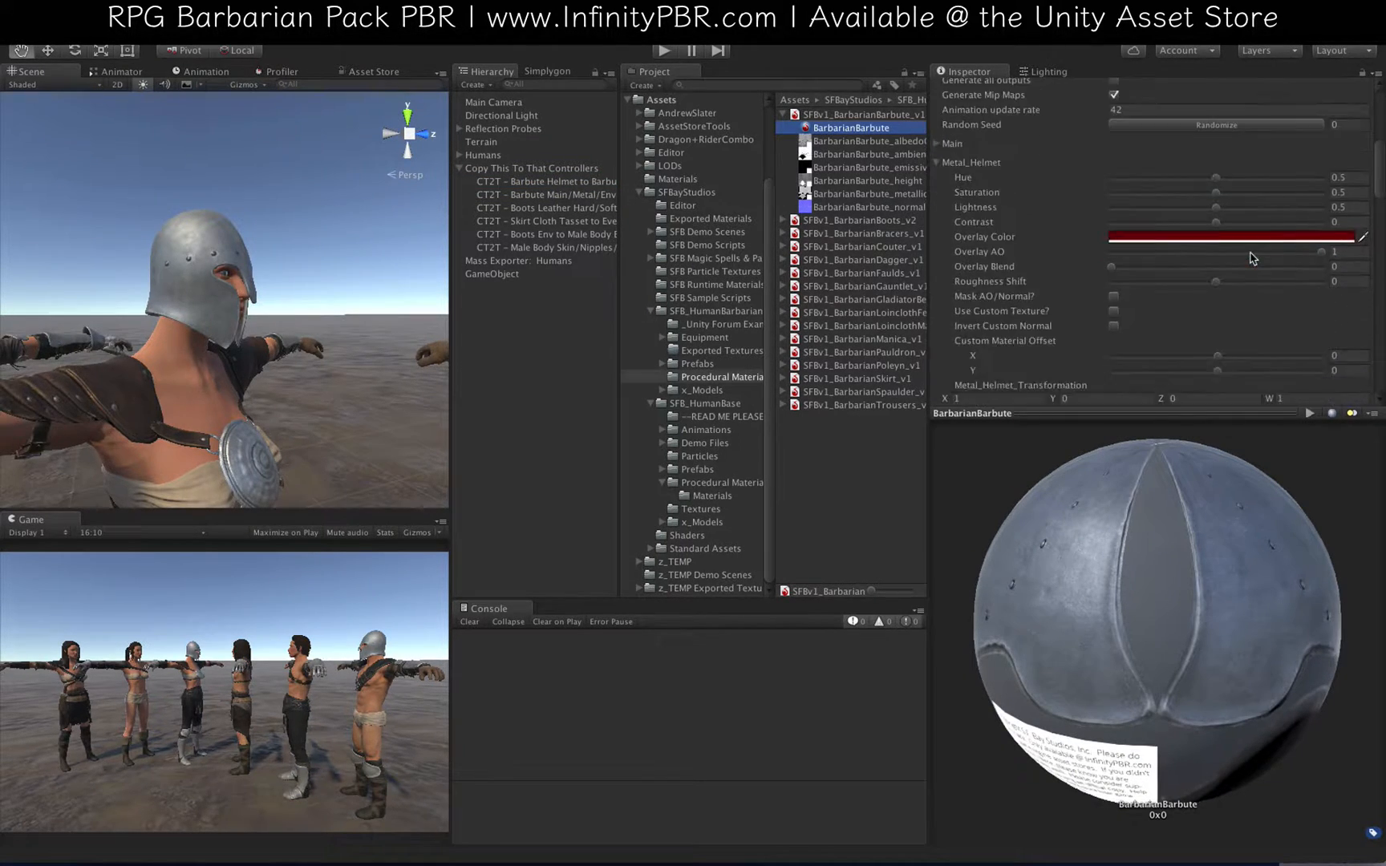
click(938, 117)
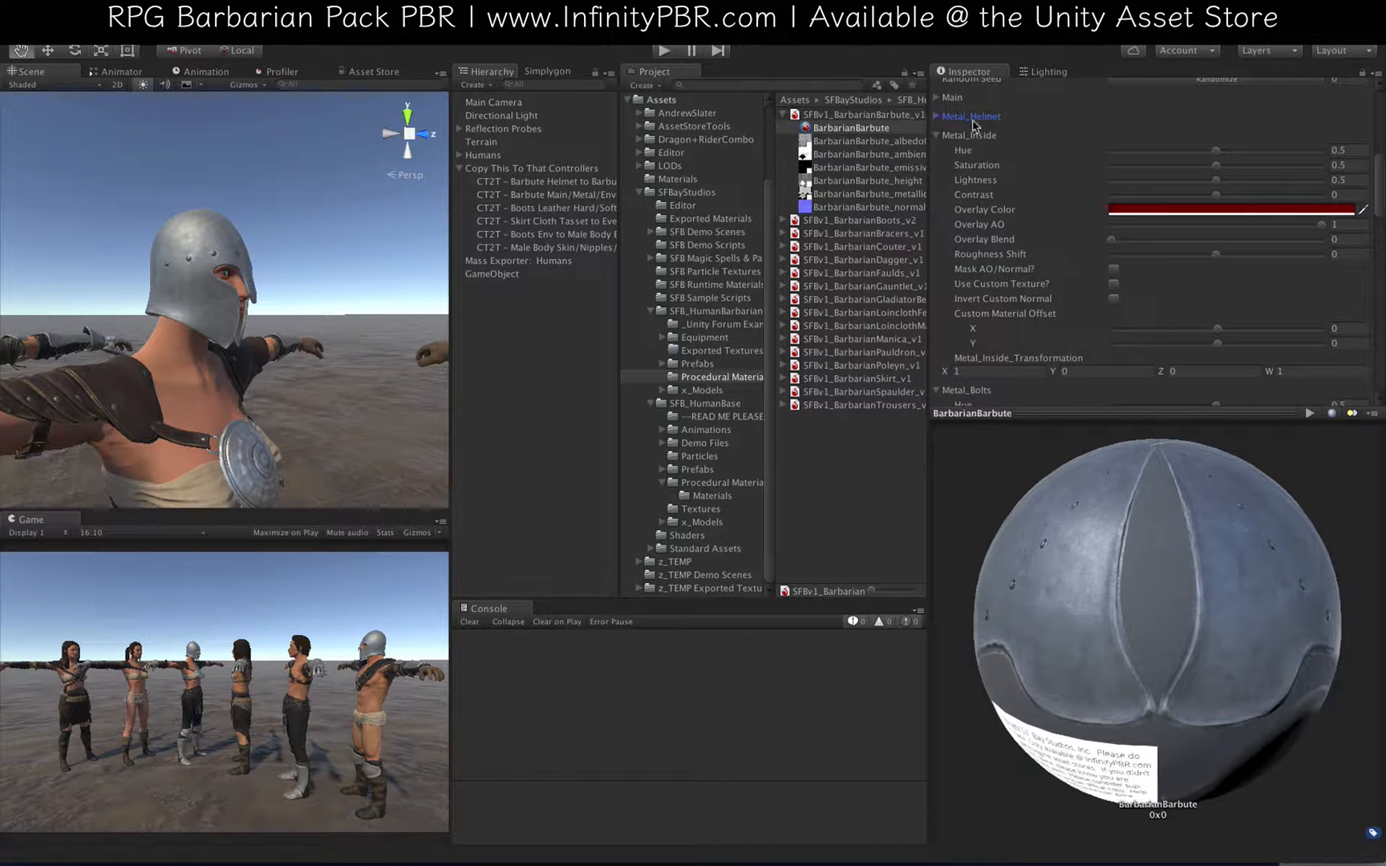
click(937, 137)
click(937, 155)
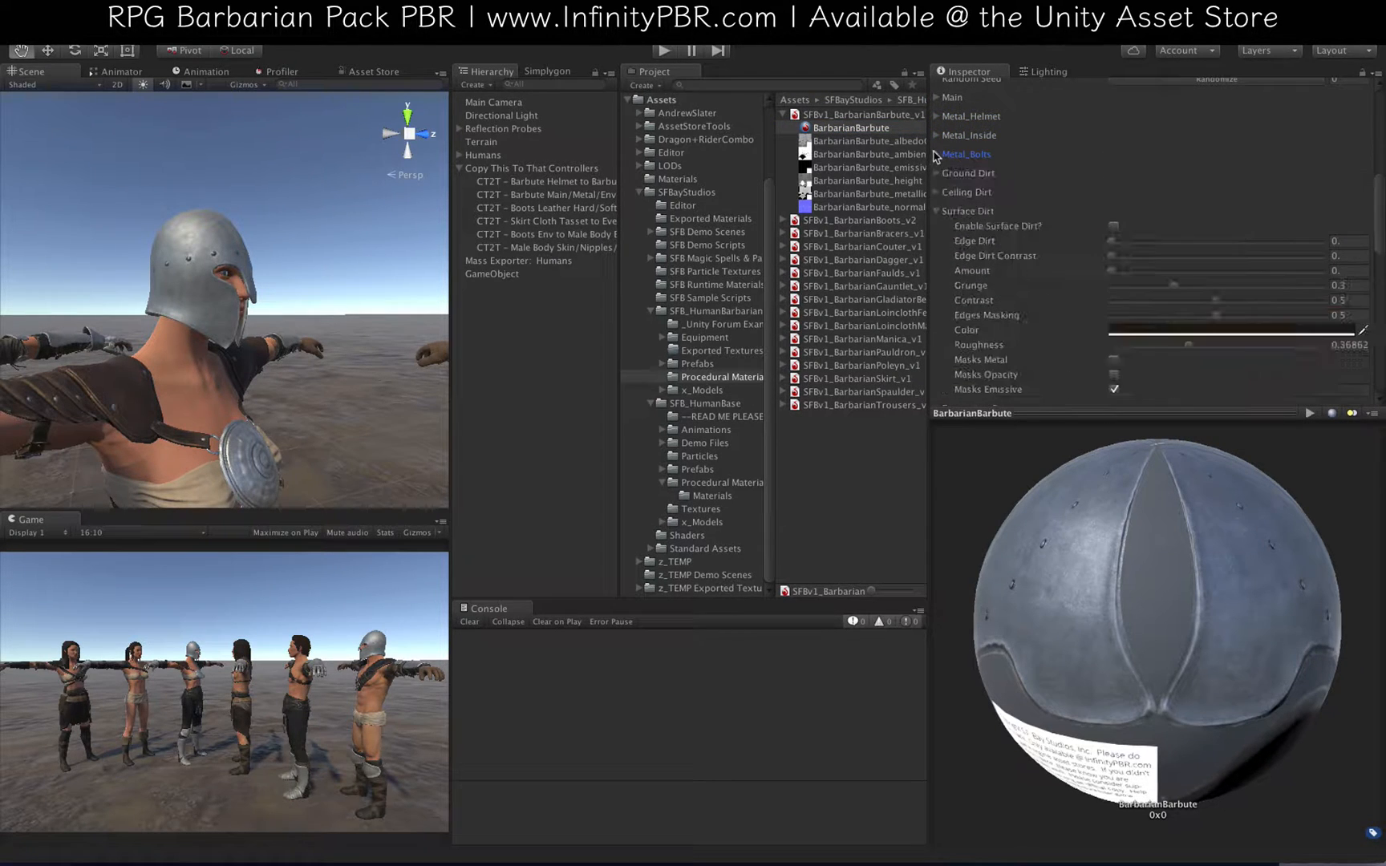
click(936, 212)
click(937, 249)
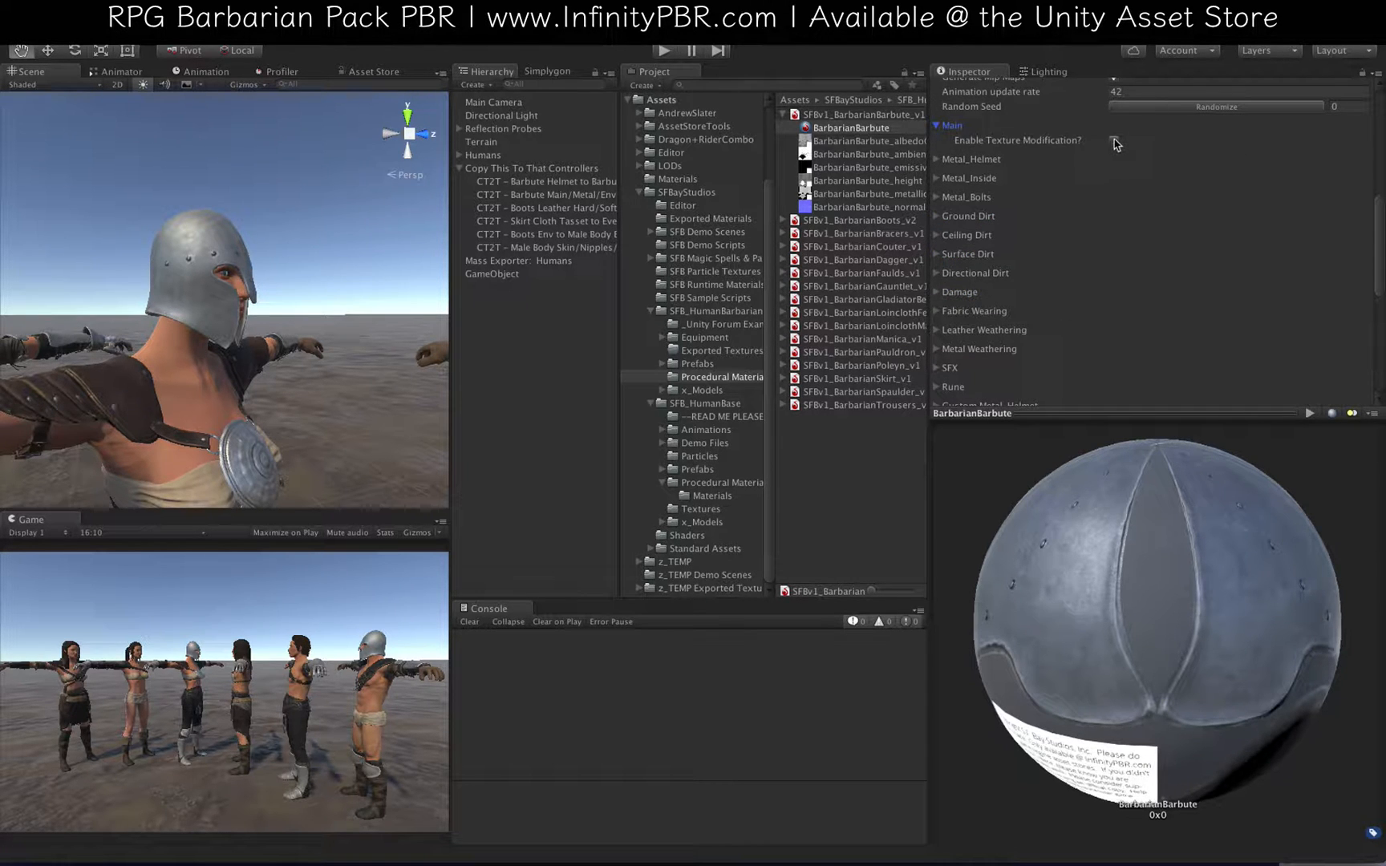
Step: Collapse Main, set the Metal_Helmet overlay blend to 0.264, and change its overlay color to blue 226DD5FF
click(937, 125)
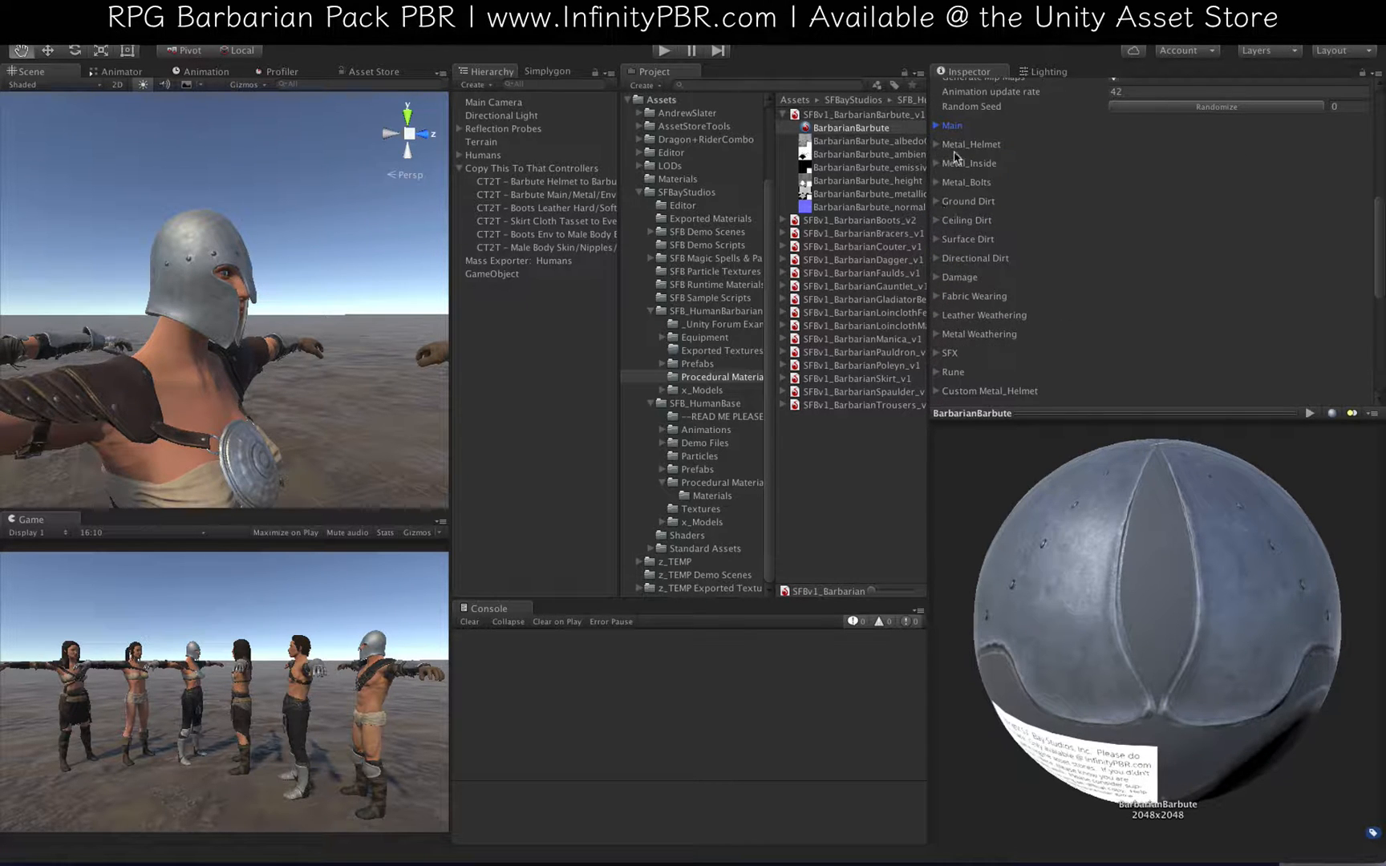
click(936, 145)
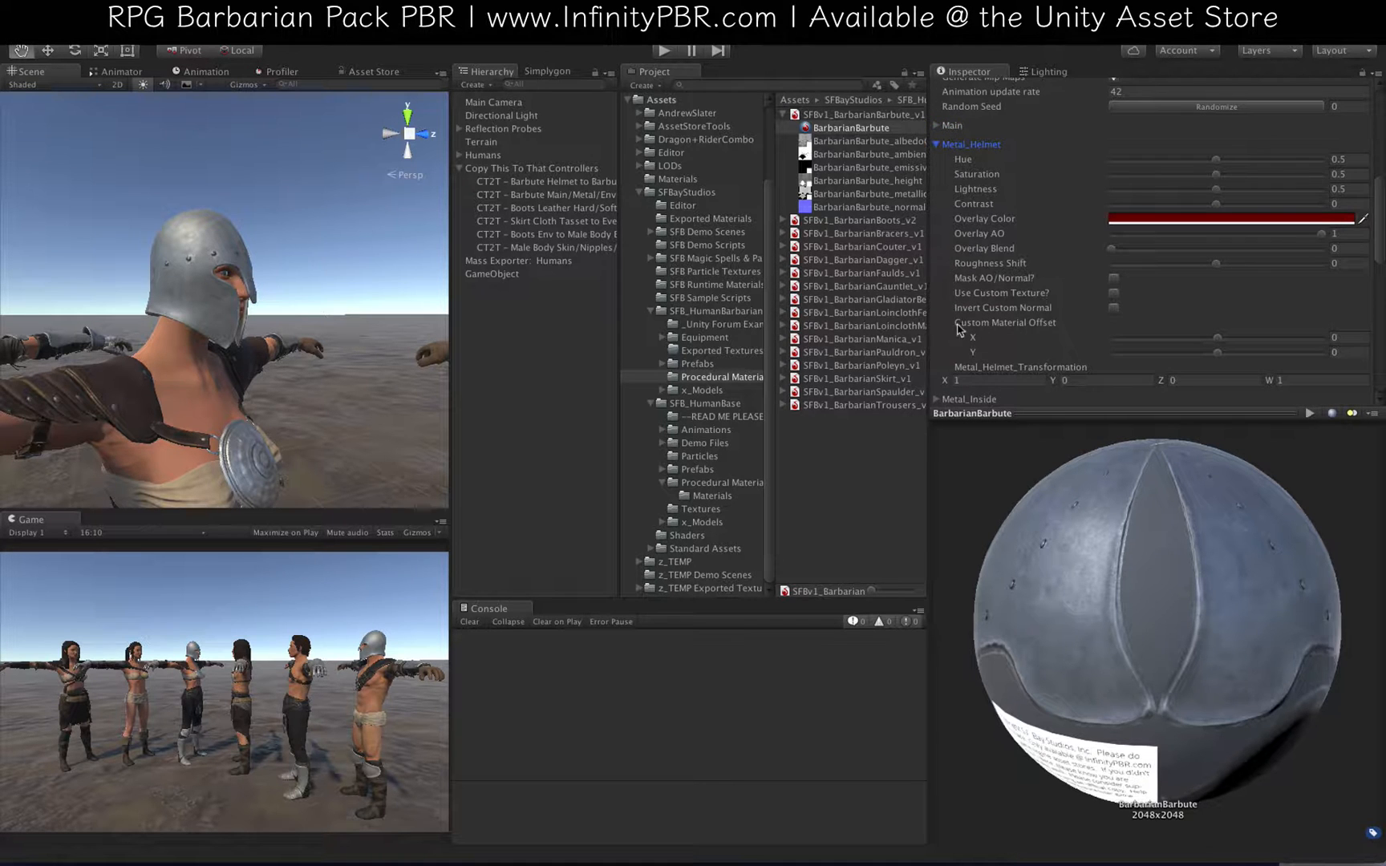
click(1167, 249)
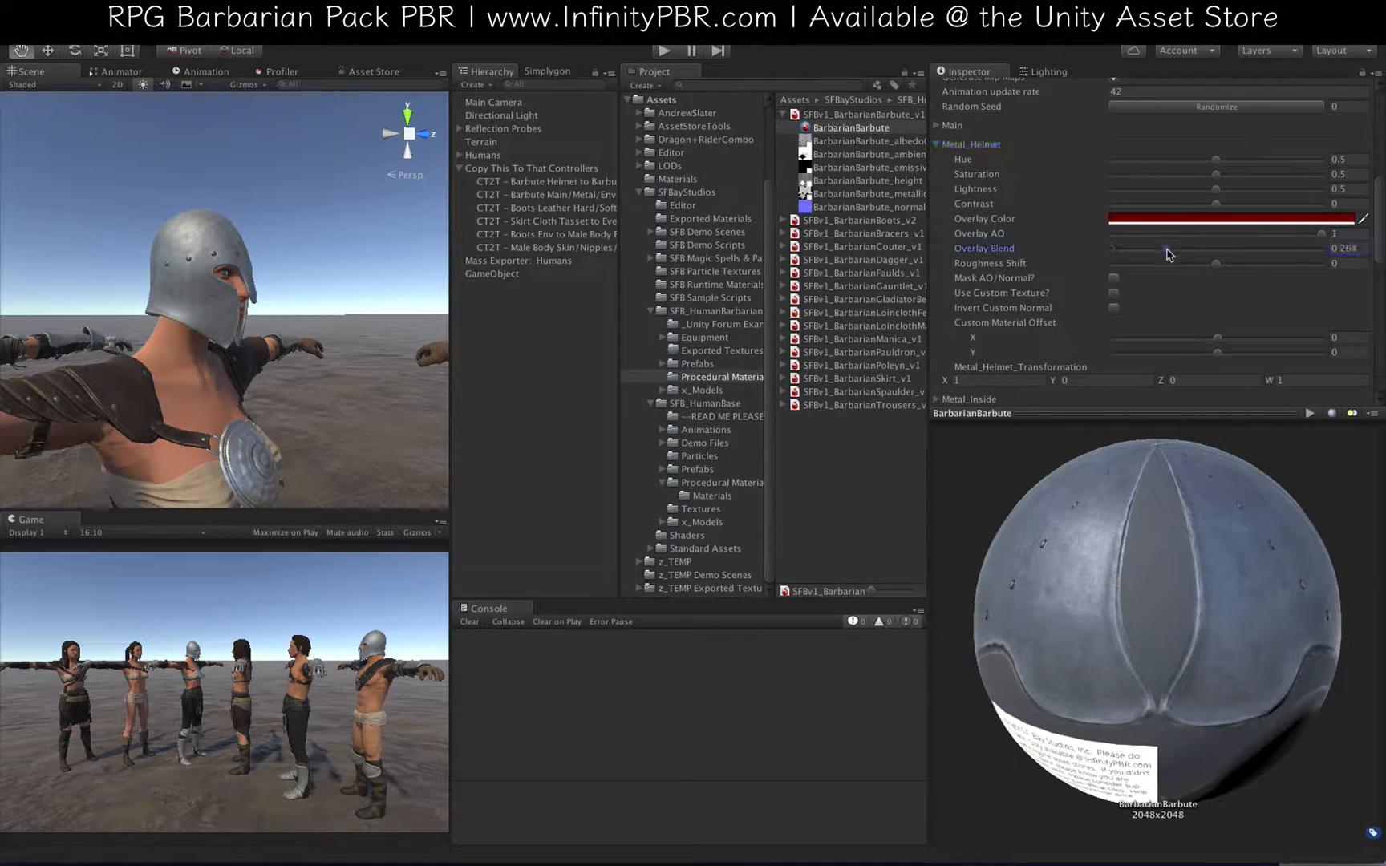
click(1210, 224)
click(899, 227)
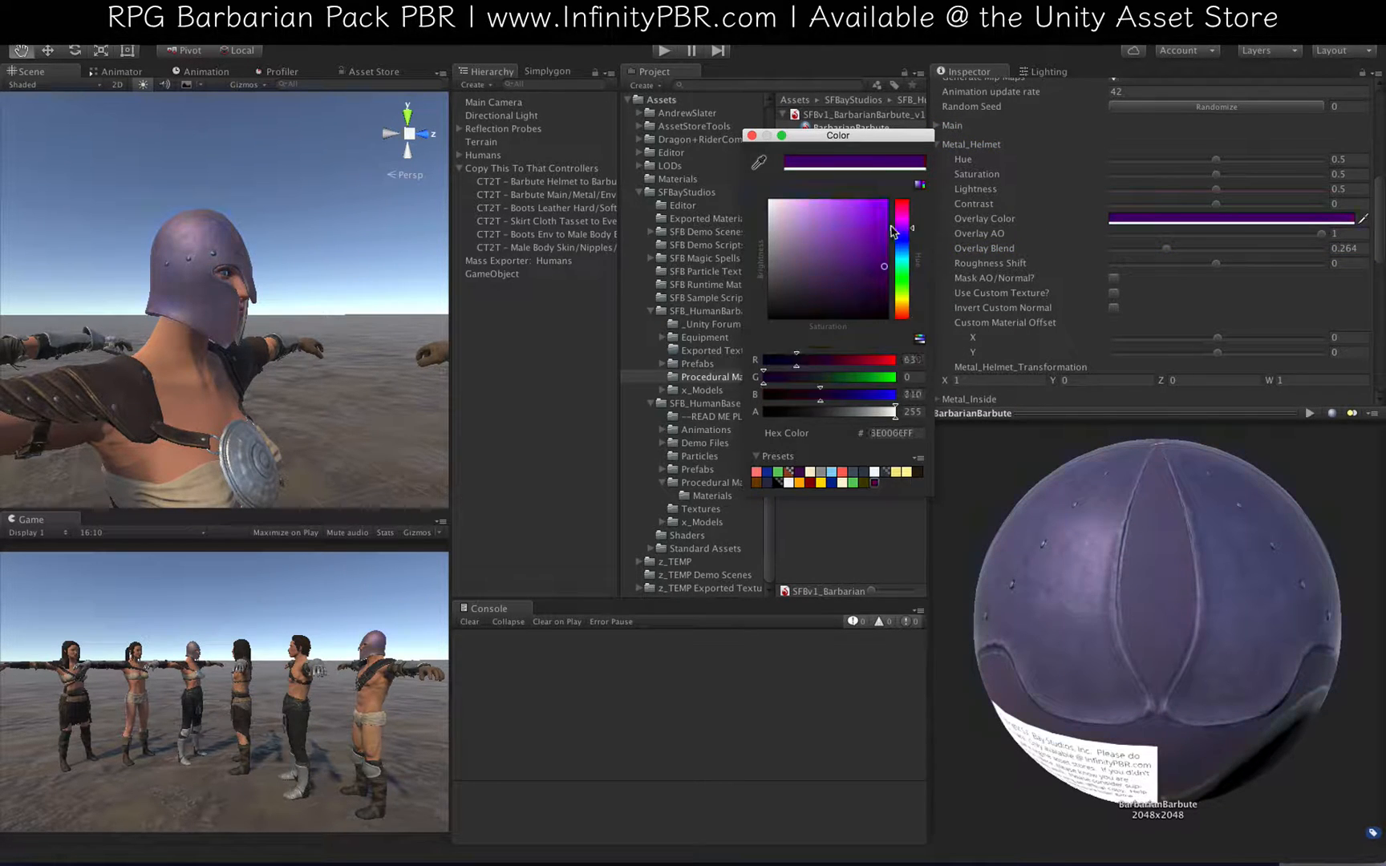
click(868, 223)
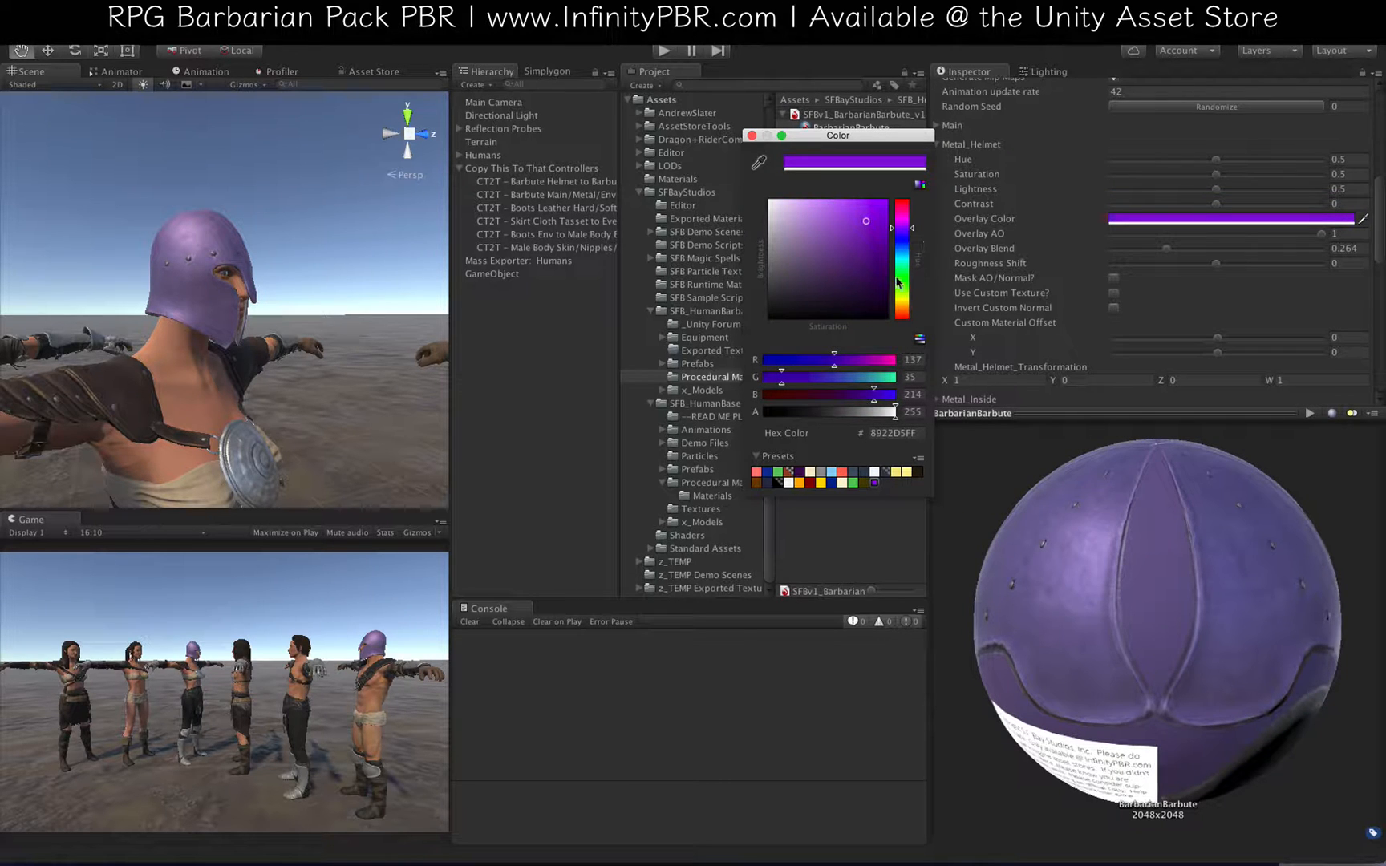
click(906, 249)
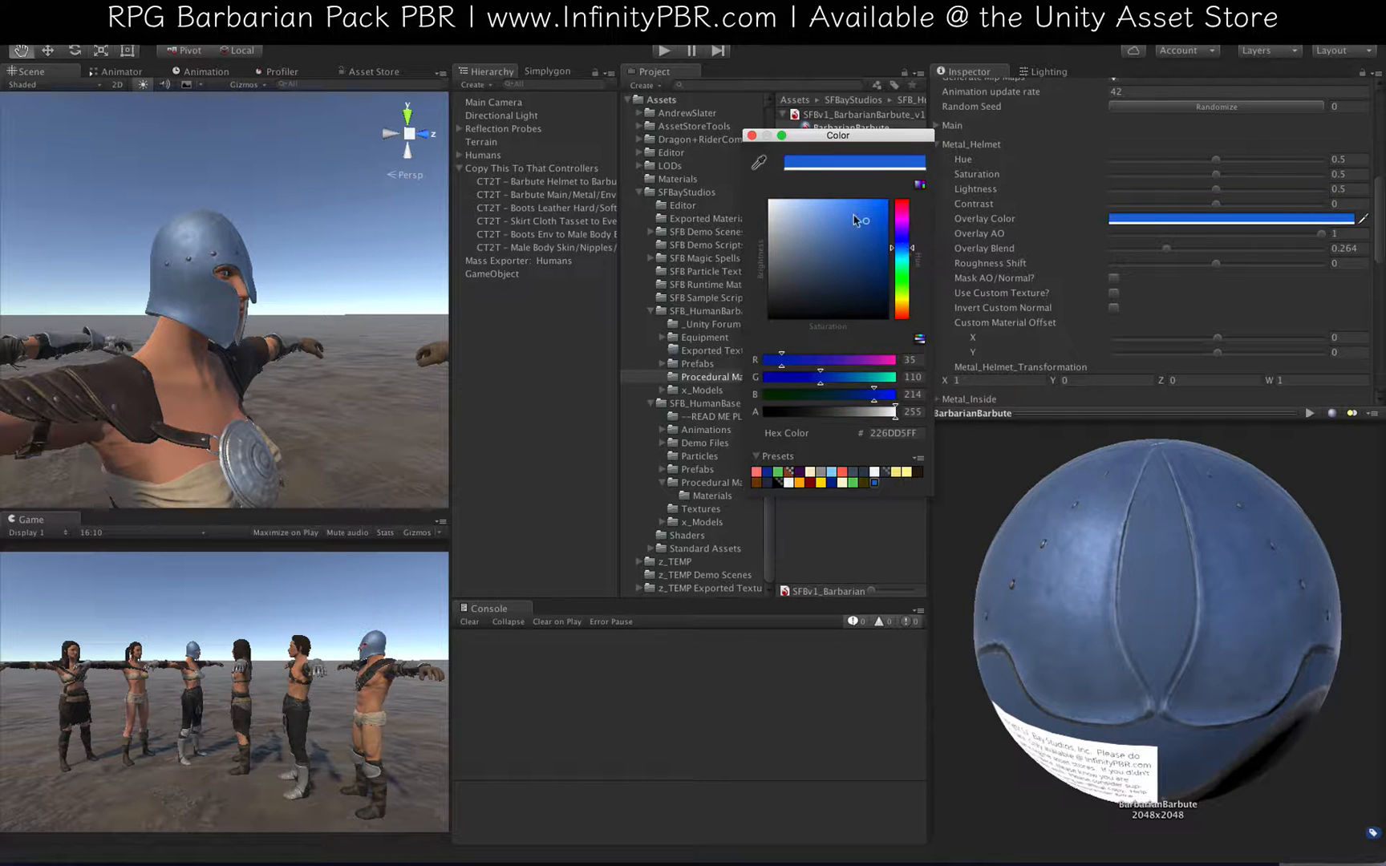
click(752, 135)
Step: Set the Metal_Helmet overlay blend to 0.589 and roughness shift to -0.347, and collapse the group
mouse_move(1166, 248)
mouse_down()
mouse_move(1253, 256)
mouse_move(1179, 263)
mouse_up()
click(1172, 263)
mouse_move(262, 298)
alt+mouse_down()
mouse_move(302, 281)
mouse_move(196, 300)
mouse_move(263, 310)
alt+mouse_up()
scroll(265, 310, up, 5)
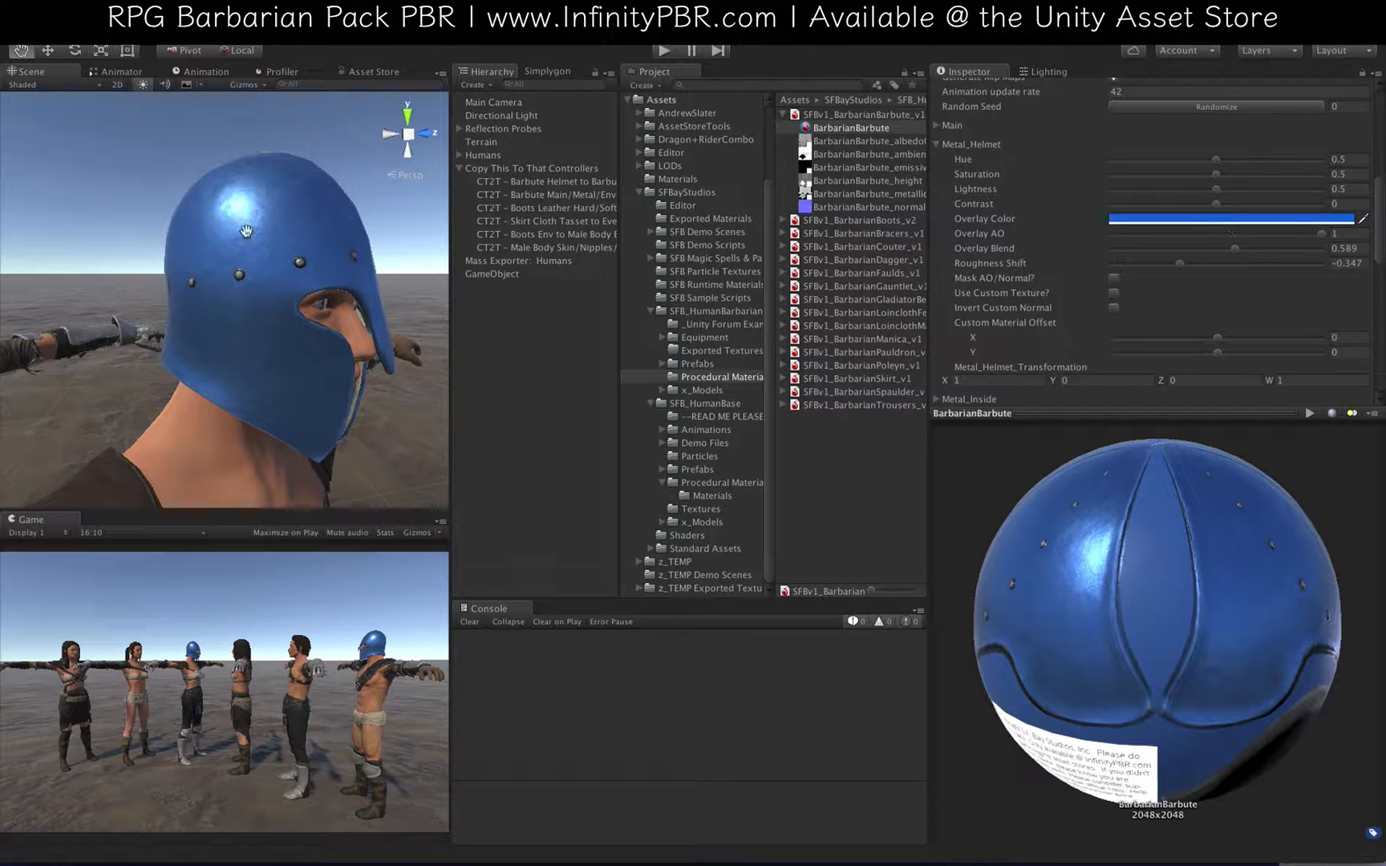
click(937, 144)
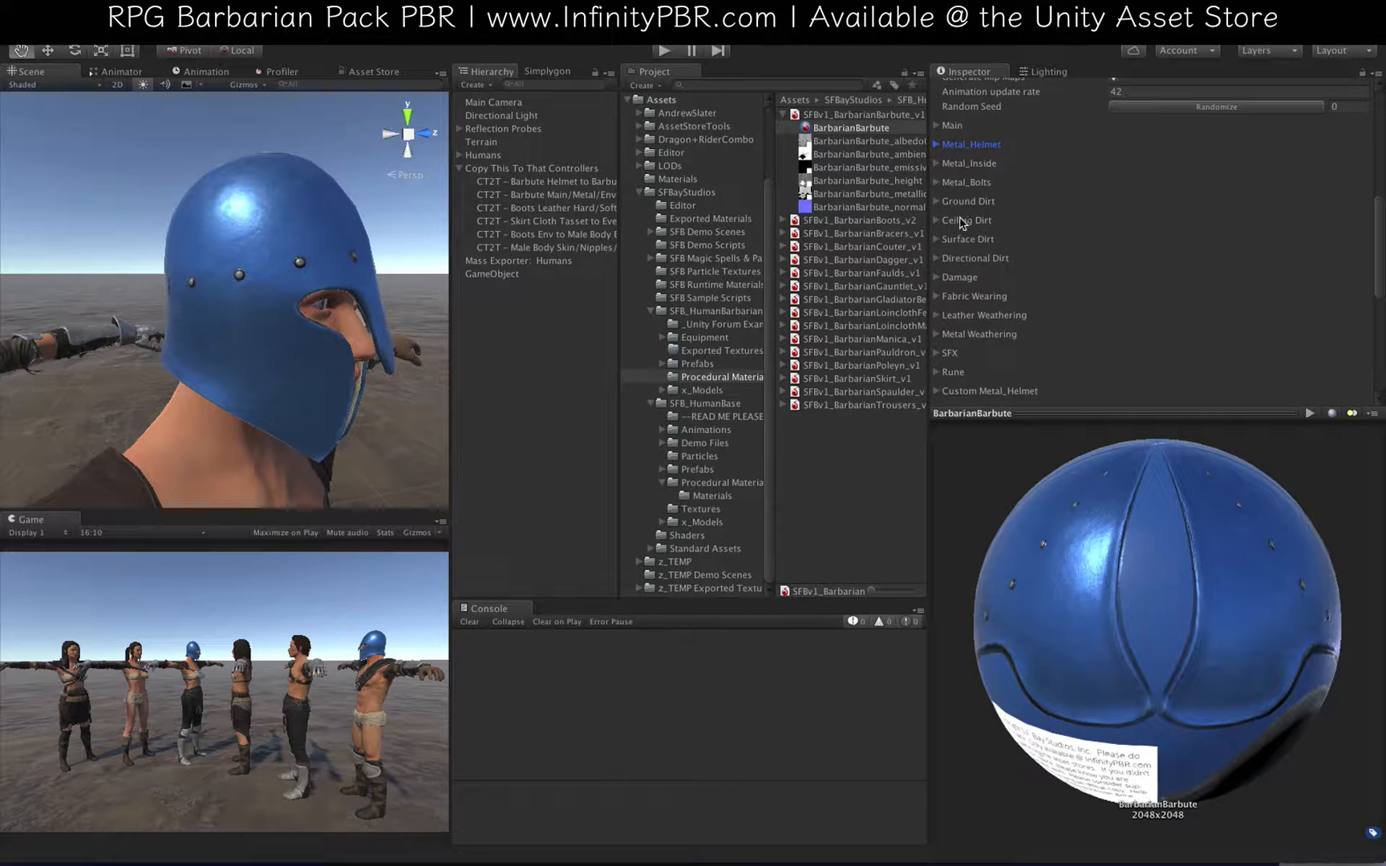
Step: Enable Surface Dirt on the barbute material and collapse its parameter group
scroll(963, 223, down, 3)
click(943, 196)
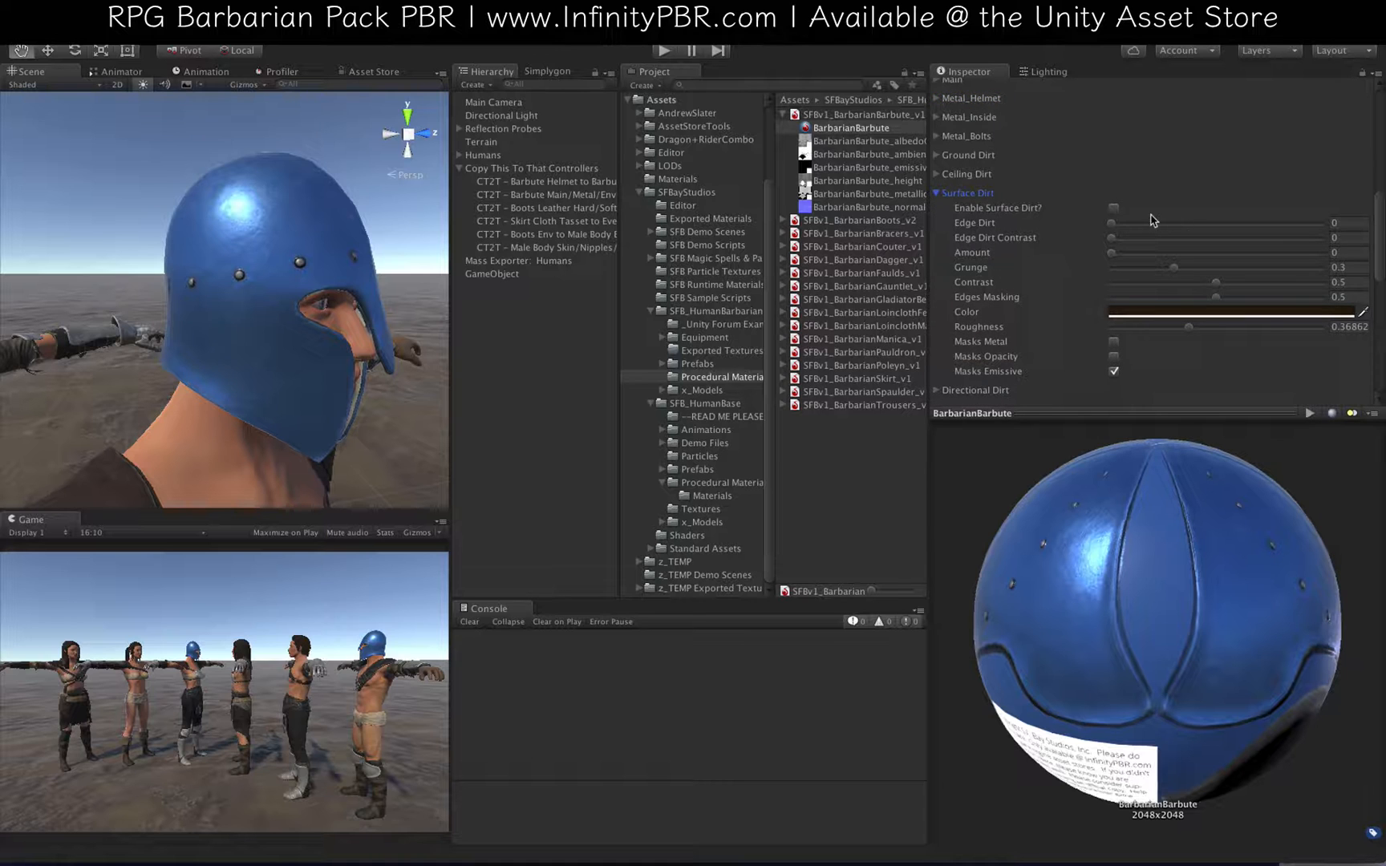
click(1114, 208)
click(939, 193)
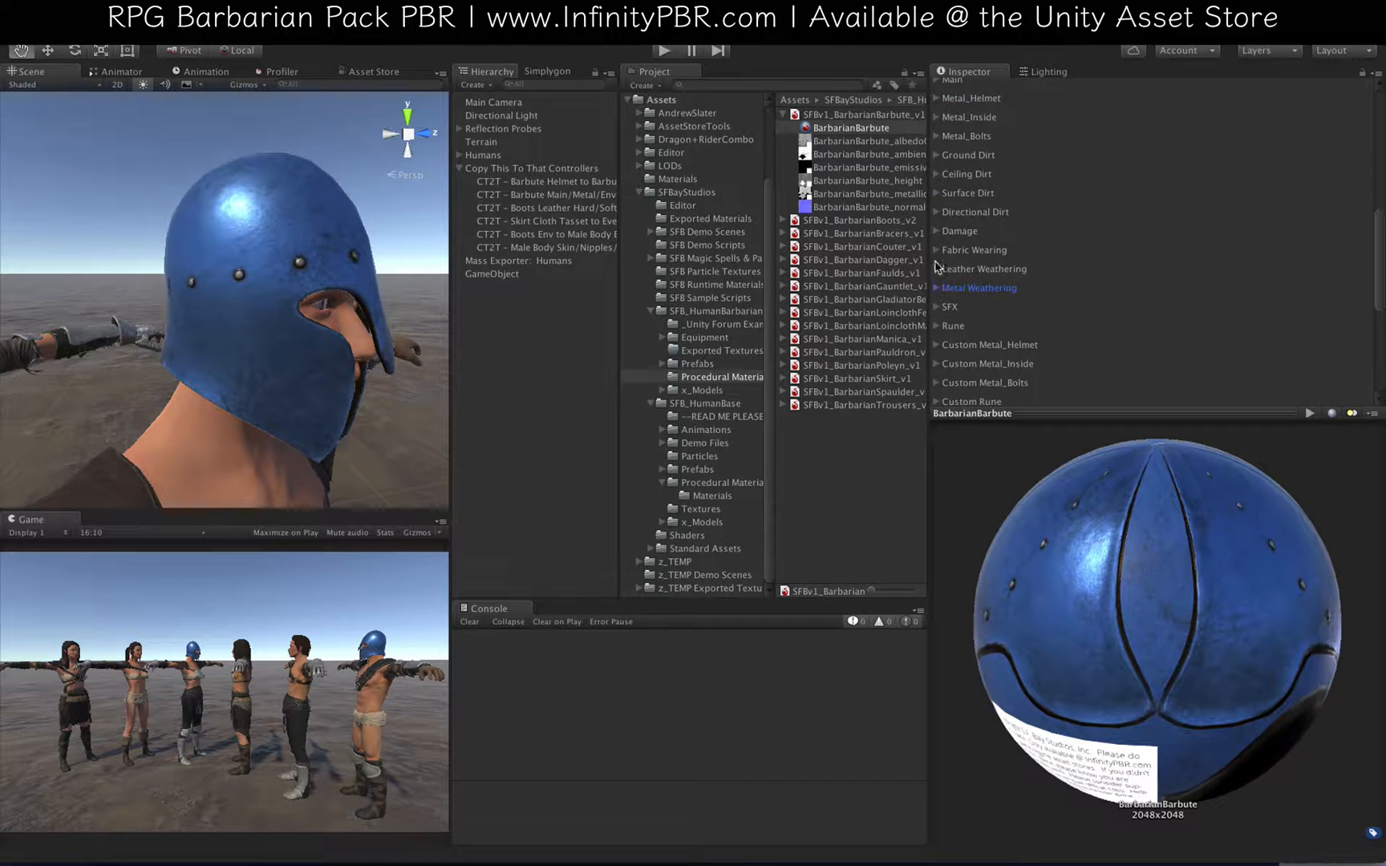
Step: Enable Damage on the barbute material with a notch level of 0.832 and a wear level of 0.828
click(937, 232)
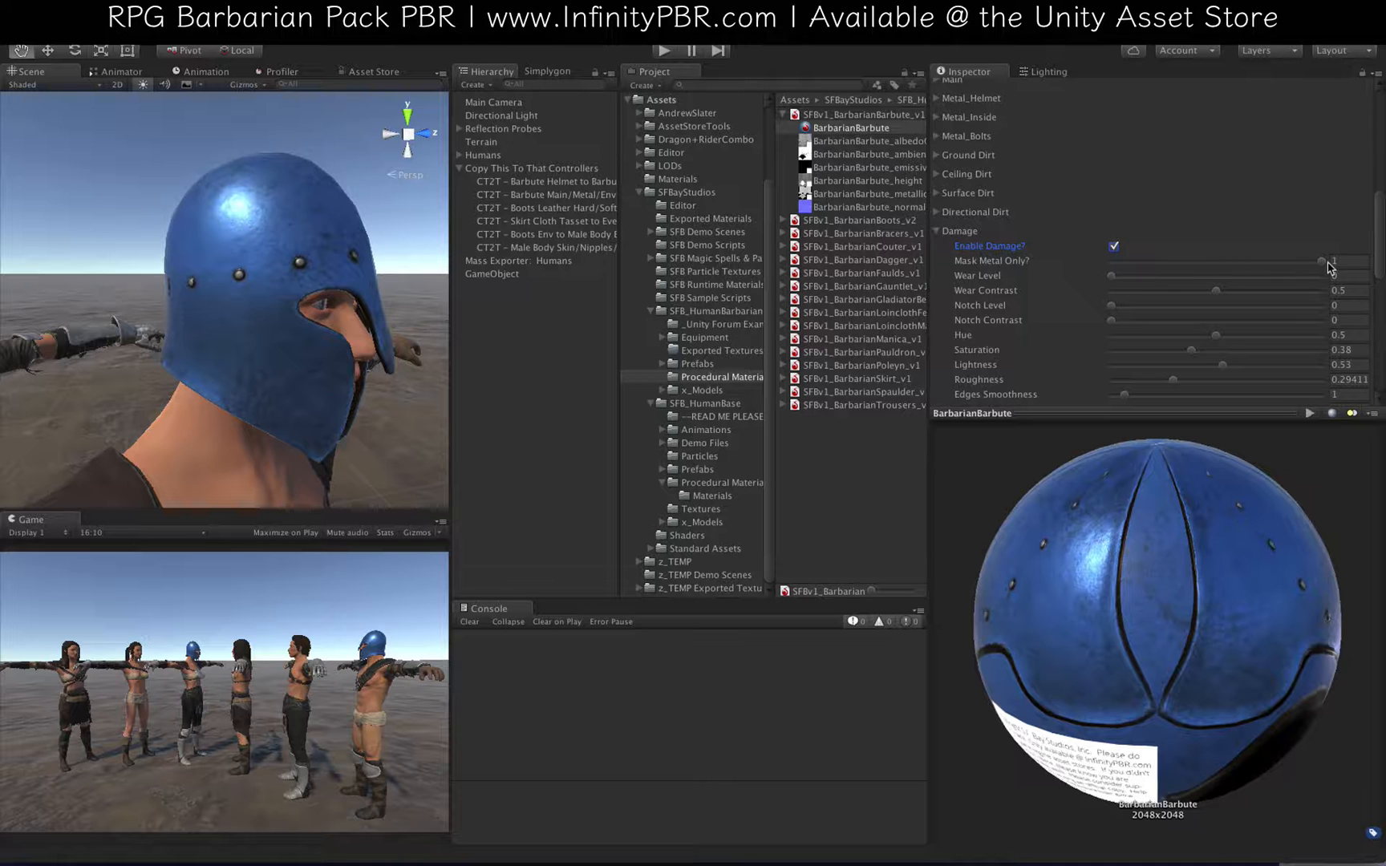
scroll(1288, 297, down, 3)
click(1287, 260)
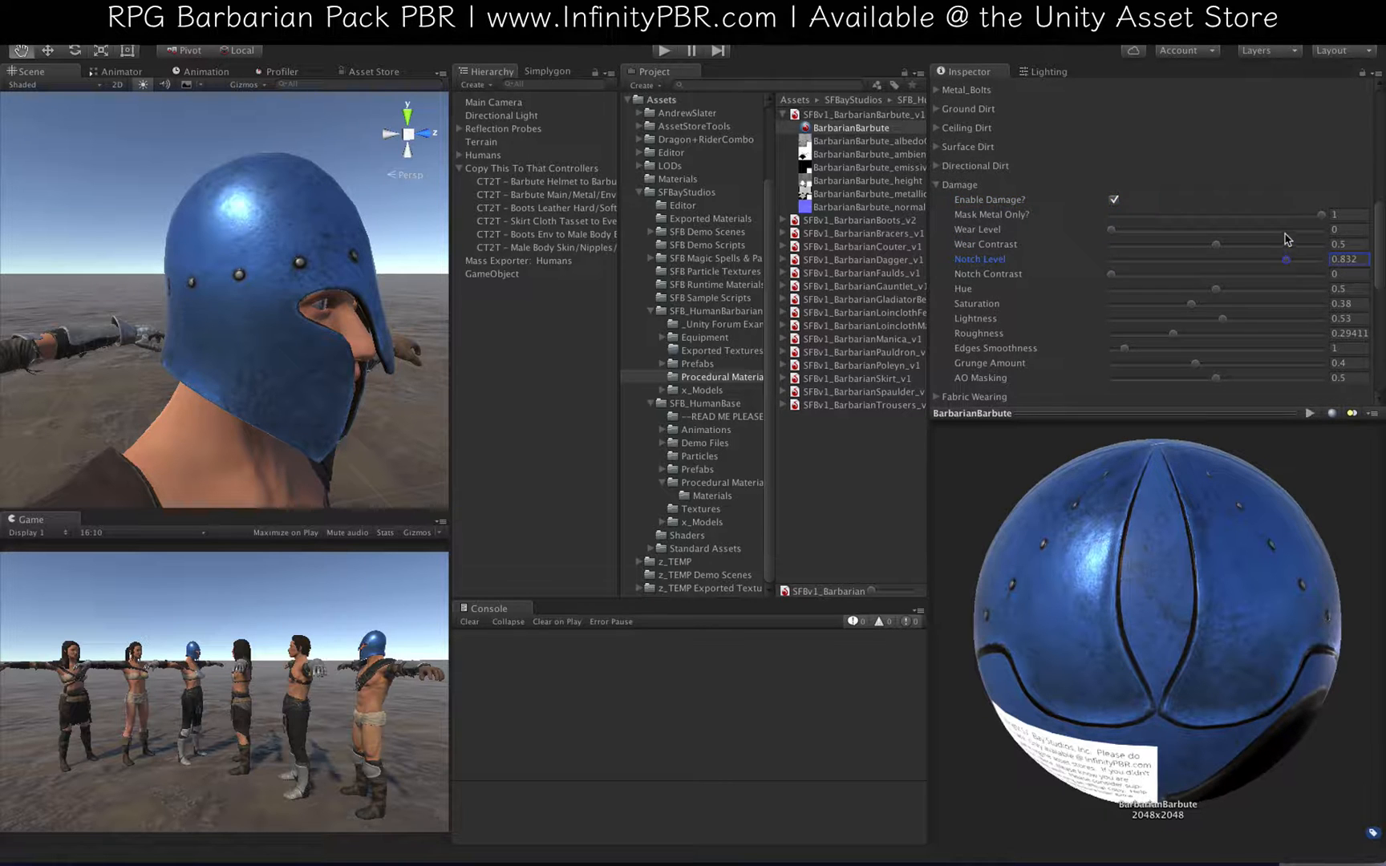
click(1285, 231)
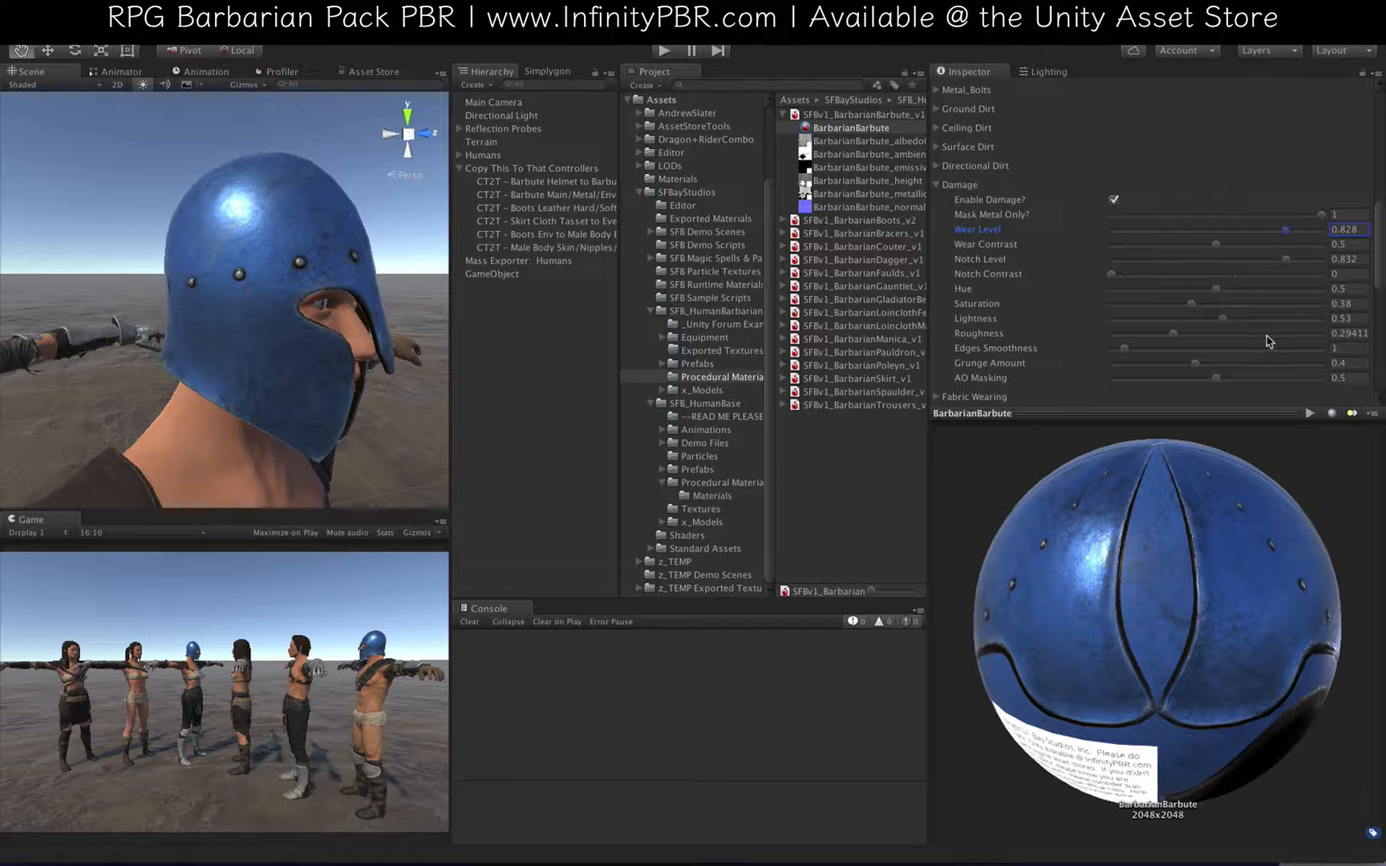
Step: Set the Damage lightness to 0.656, lower the Damage roughness, and collapse the group
mouse_move(1282, 319)
mouse_down()
mouse_move(1320, 319)
mouse_move(1251, 322)
mouse_up()
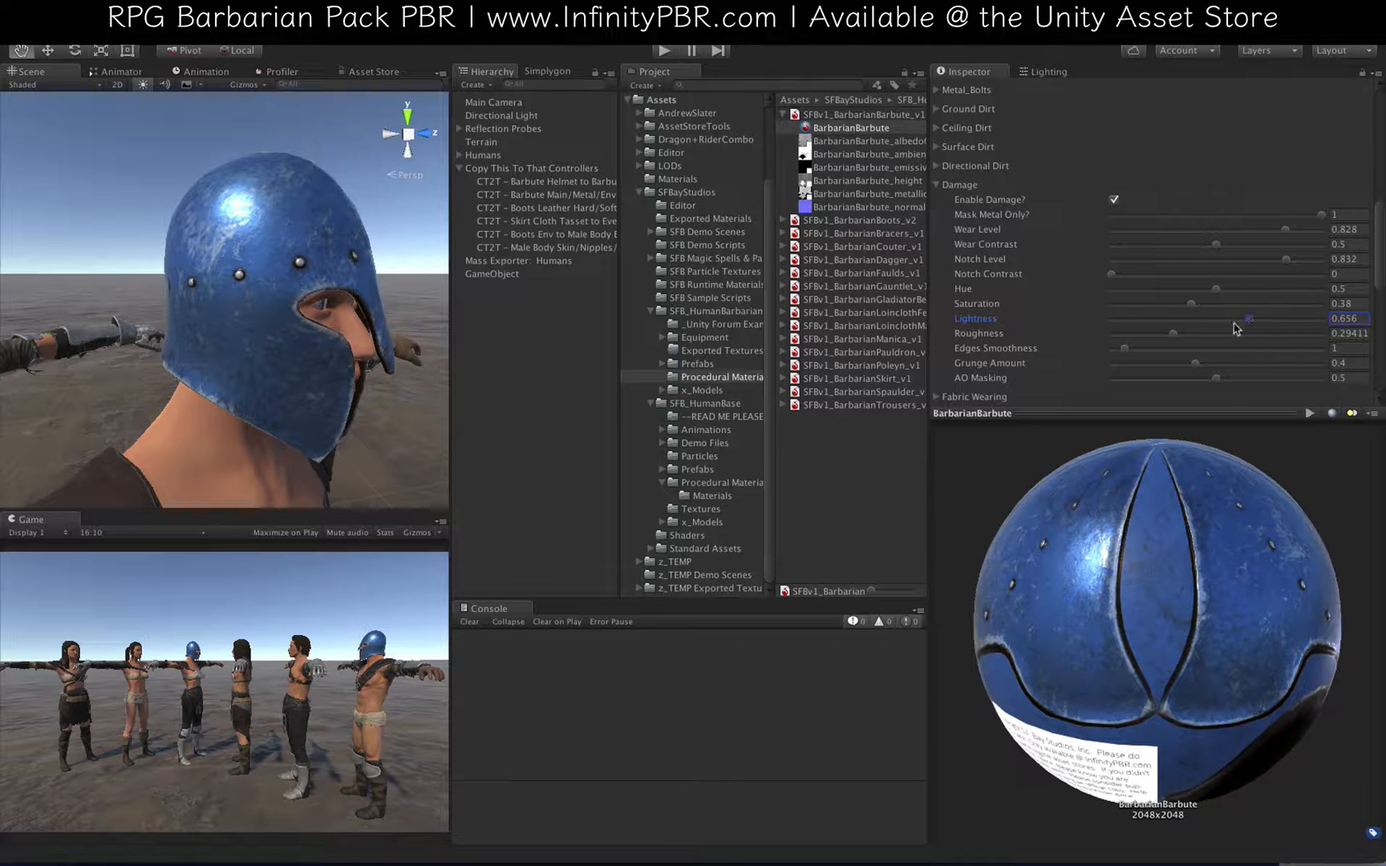
click(1144, 333)
alt+drag(227, 254, 289, 234)
click(939, 185)
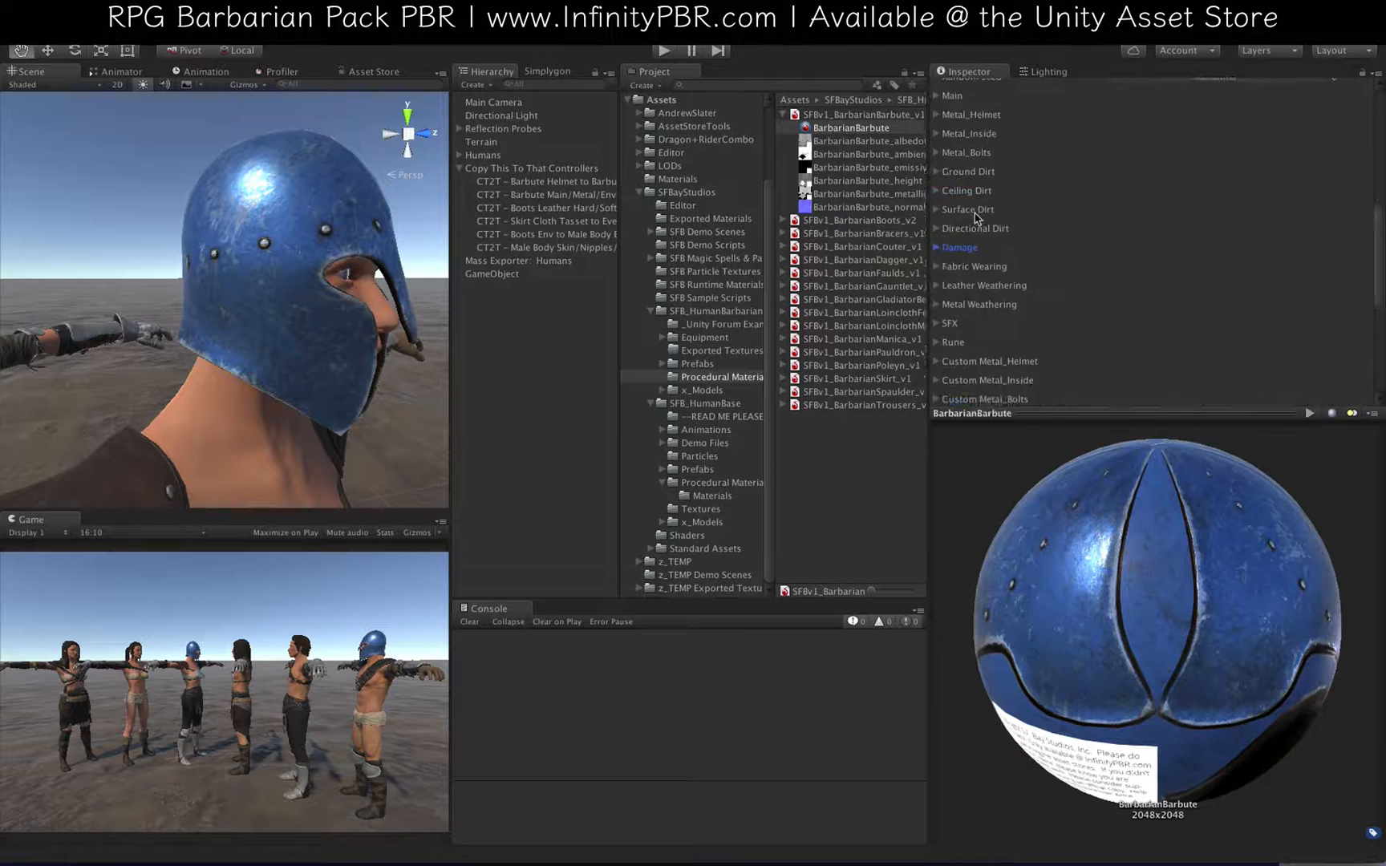
Step: Set the Metal_Helmet roughness shift to 0.029, refine it to -0.042, and collapse the group
scroll(971, 217, up, 5)
click(967, 274)
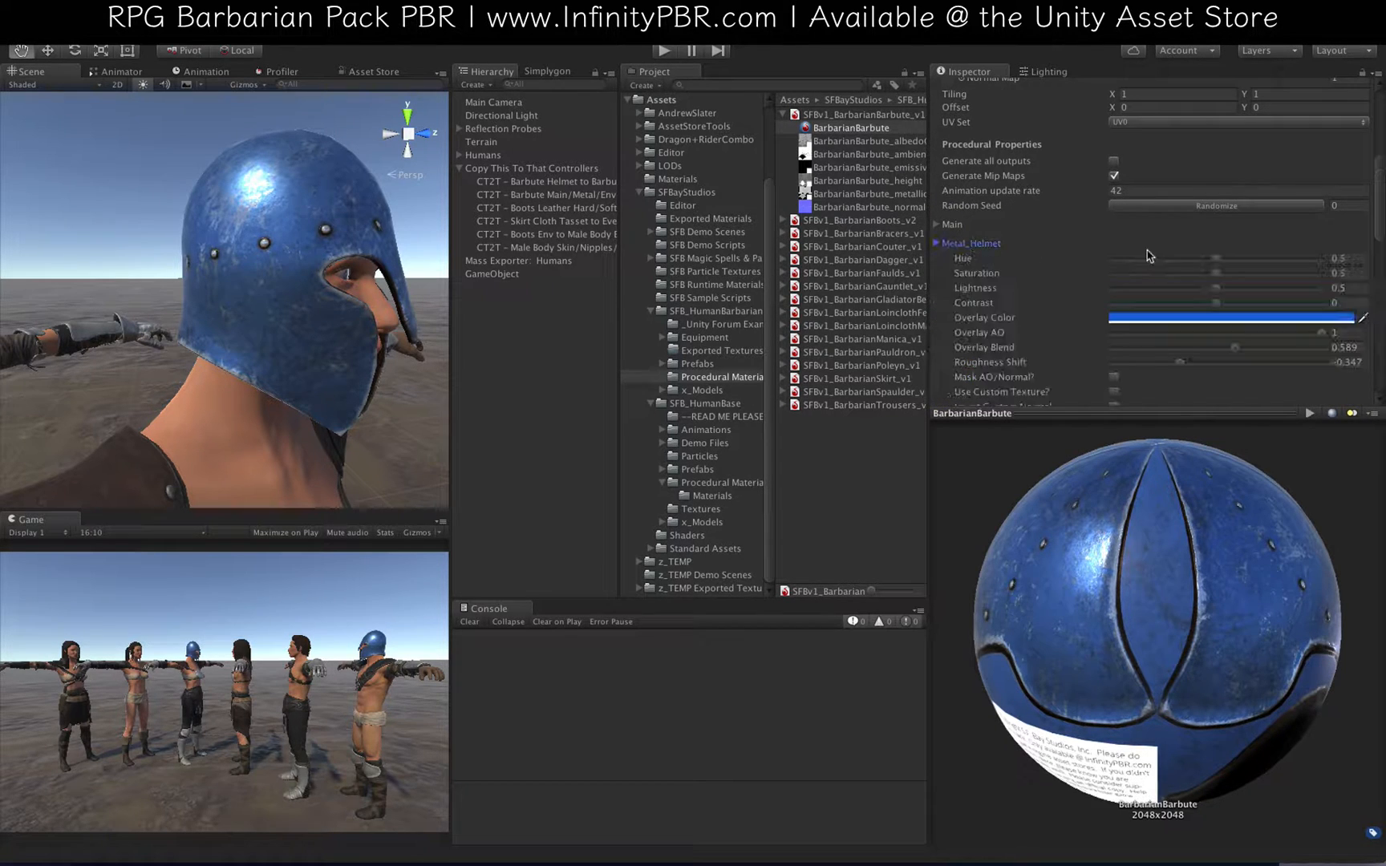
scroll(1152, 258, down, 4)
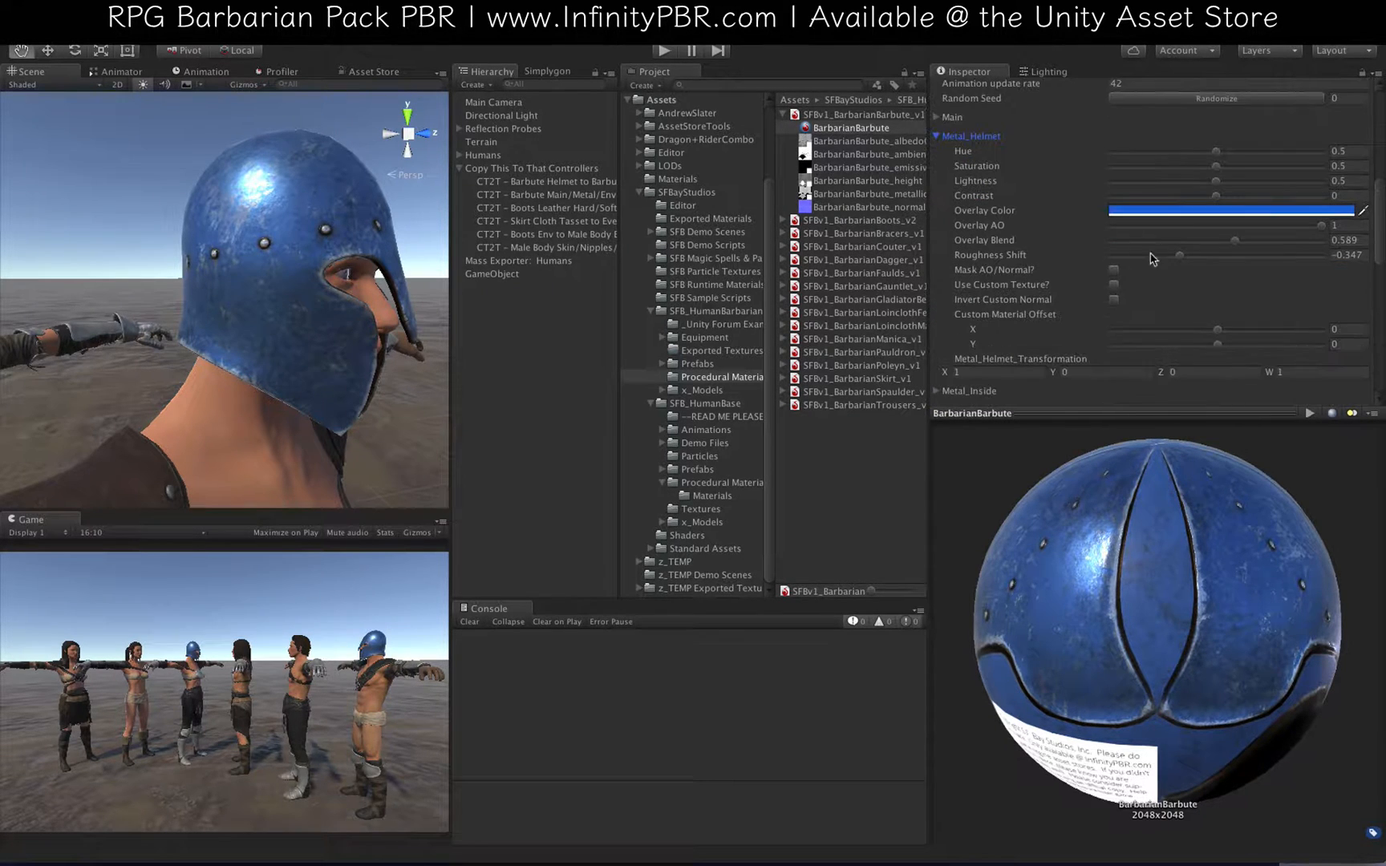
click(1219, 255)
mouse_move(325, 270)
alt+mouse_down()
mouse_move(332, 241)
mouse_move(316, 255)
alt+mouse_up()
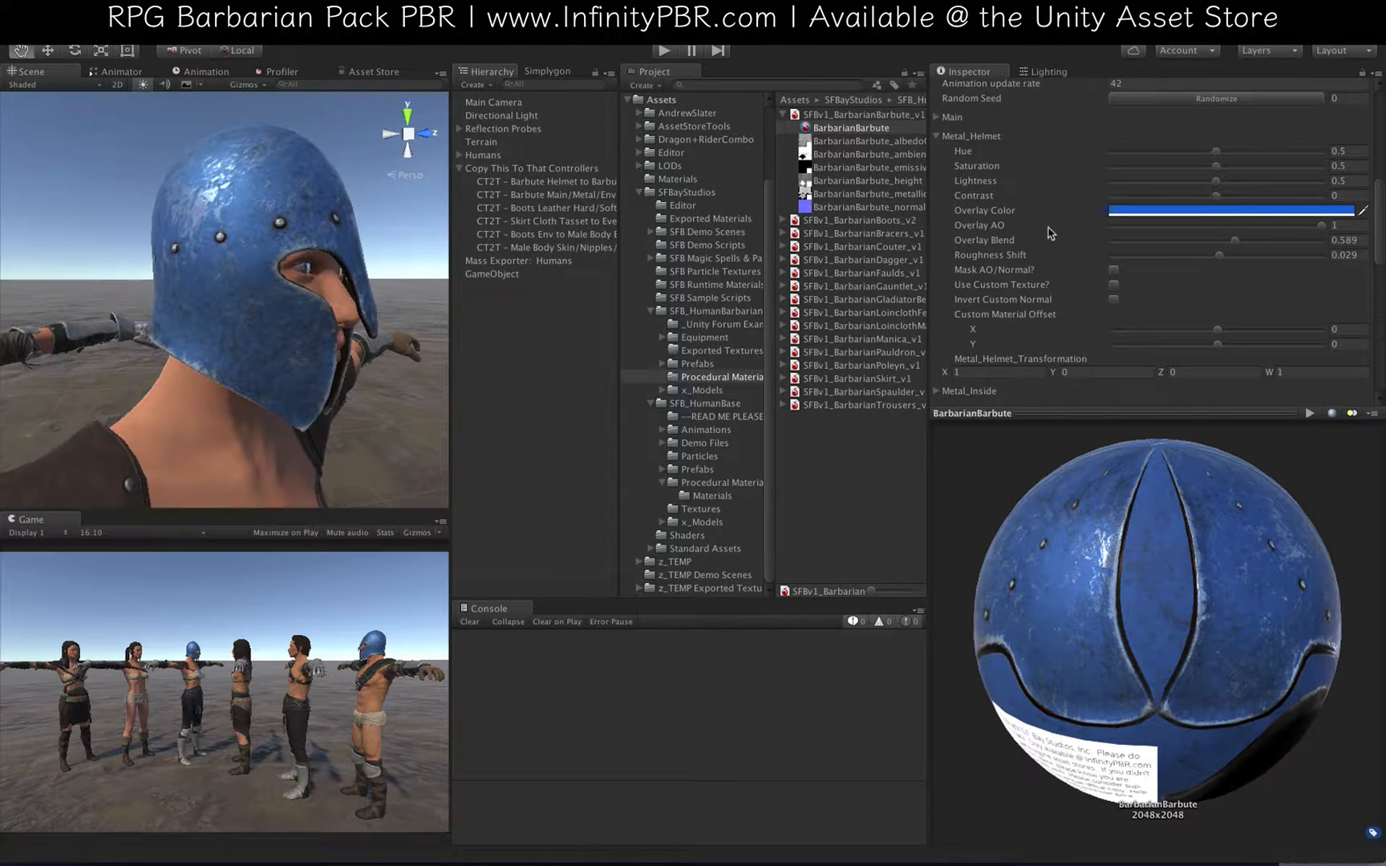
click(1204, 258)
drag(1211, 257, 1208, 257)
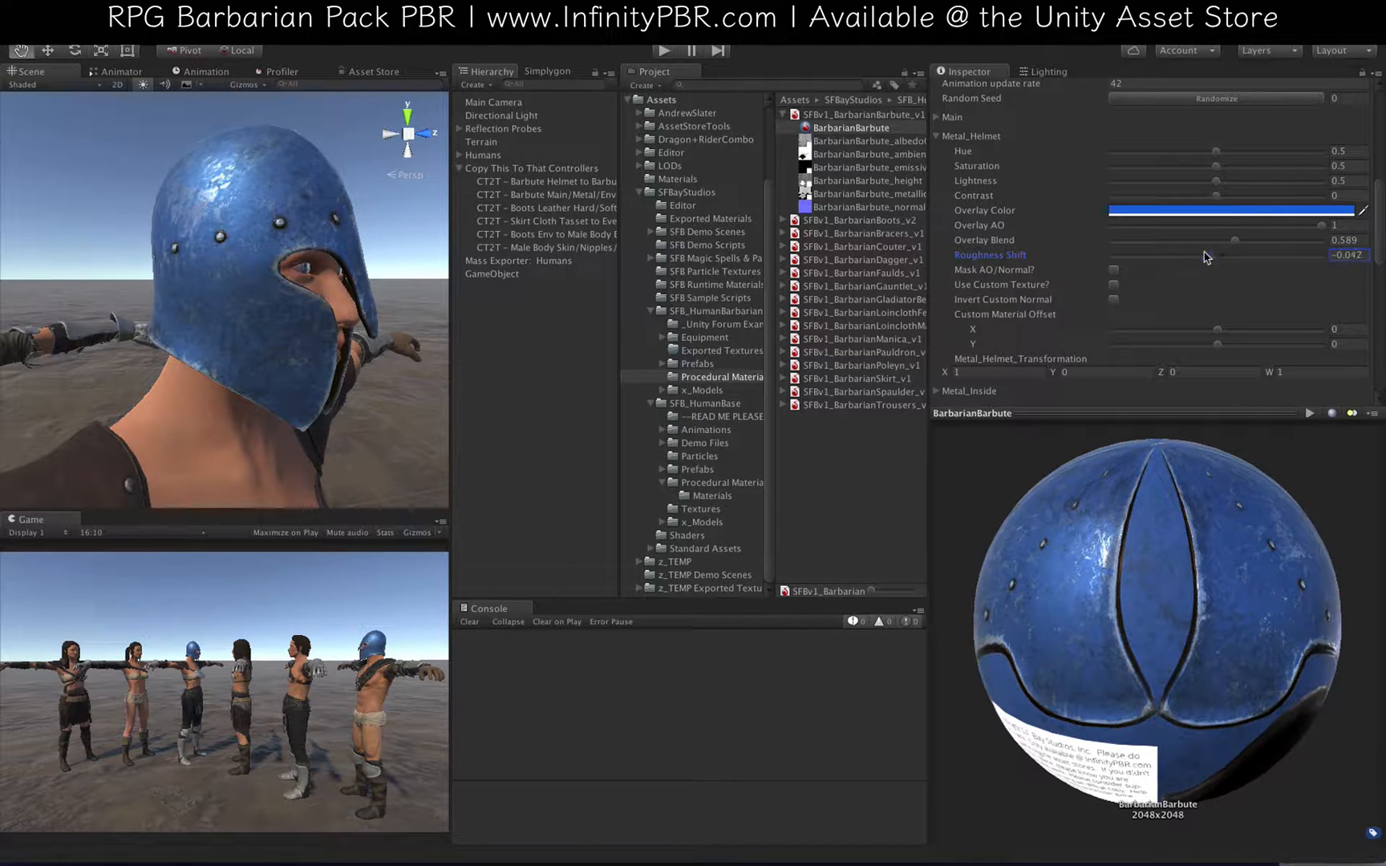
mouse_move(337, 266)
alt+mouse_down()
mouse_move(348, 258)
mouse_move(329, 268)
alt+mouse_up()
scroll(323, 263, down, 10)
scroll(323, 264, up, 10)
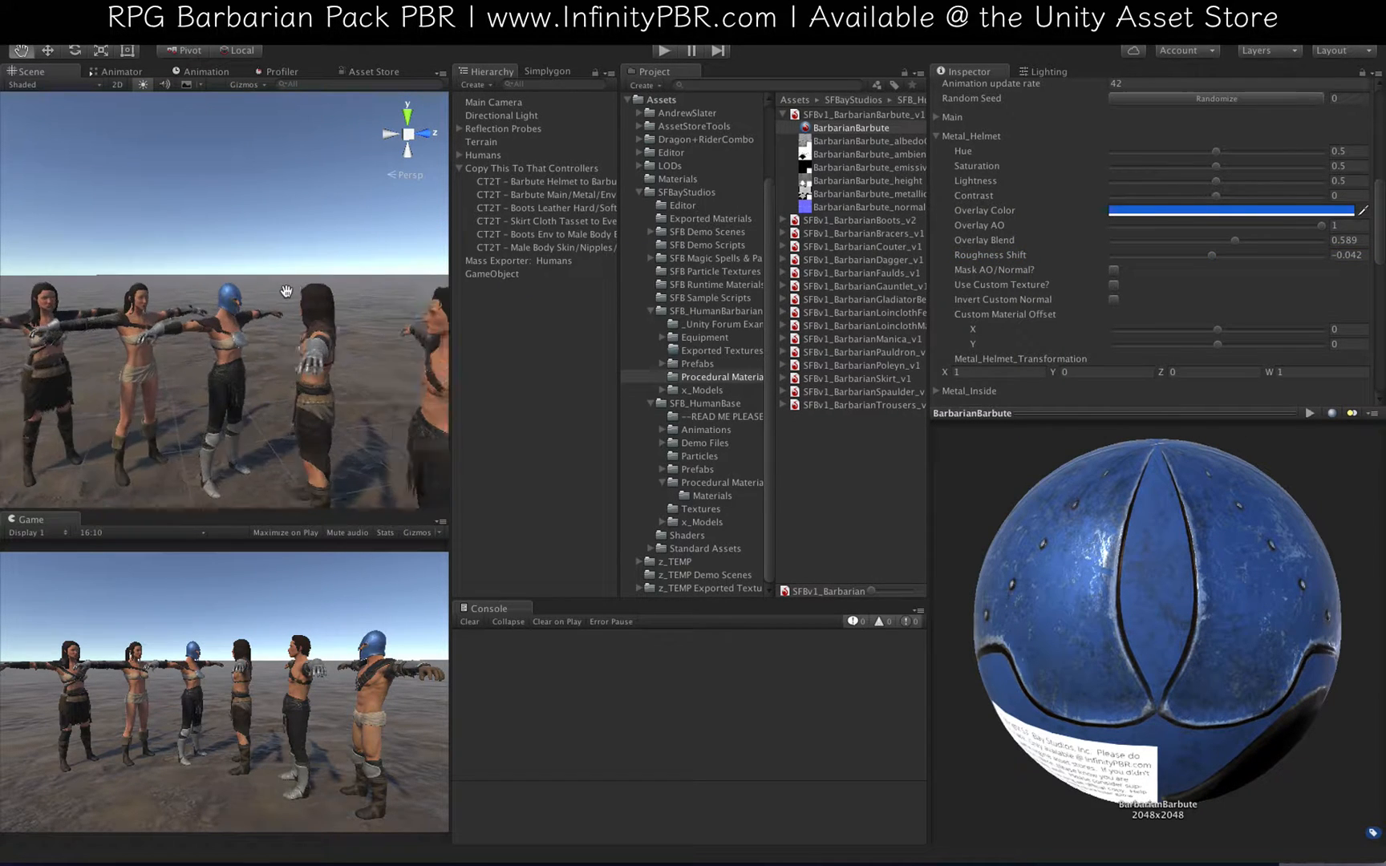
click(936, 138)
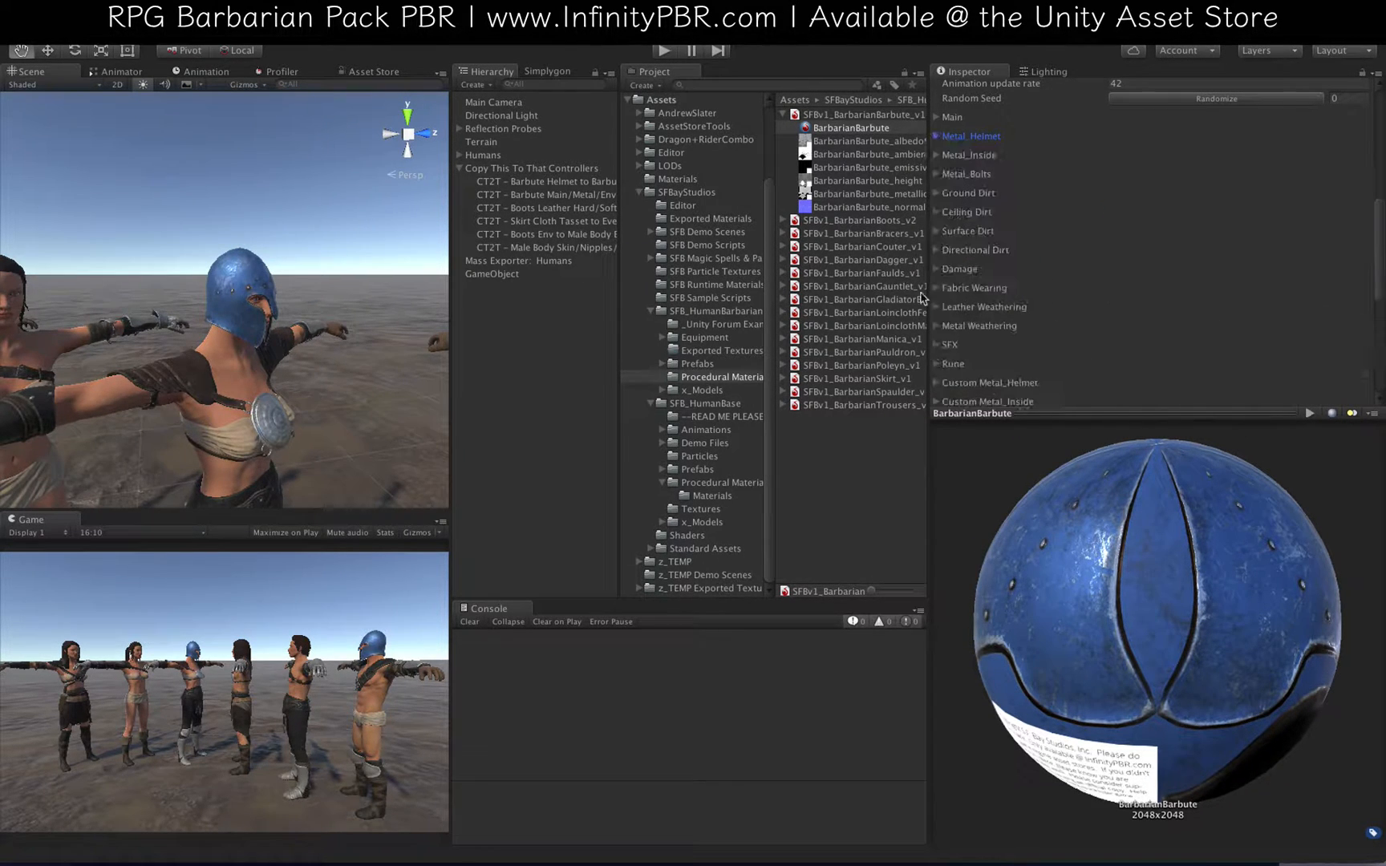
Step: Select the CT2T - Barbute Helmet to Barbute controller and turn off its Include "Main" and Include "Env" options
click(537, 183)
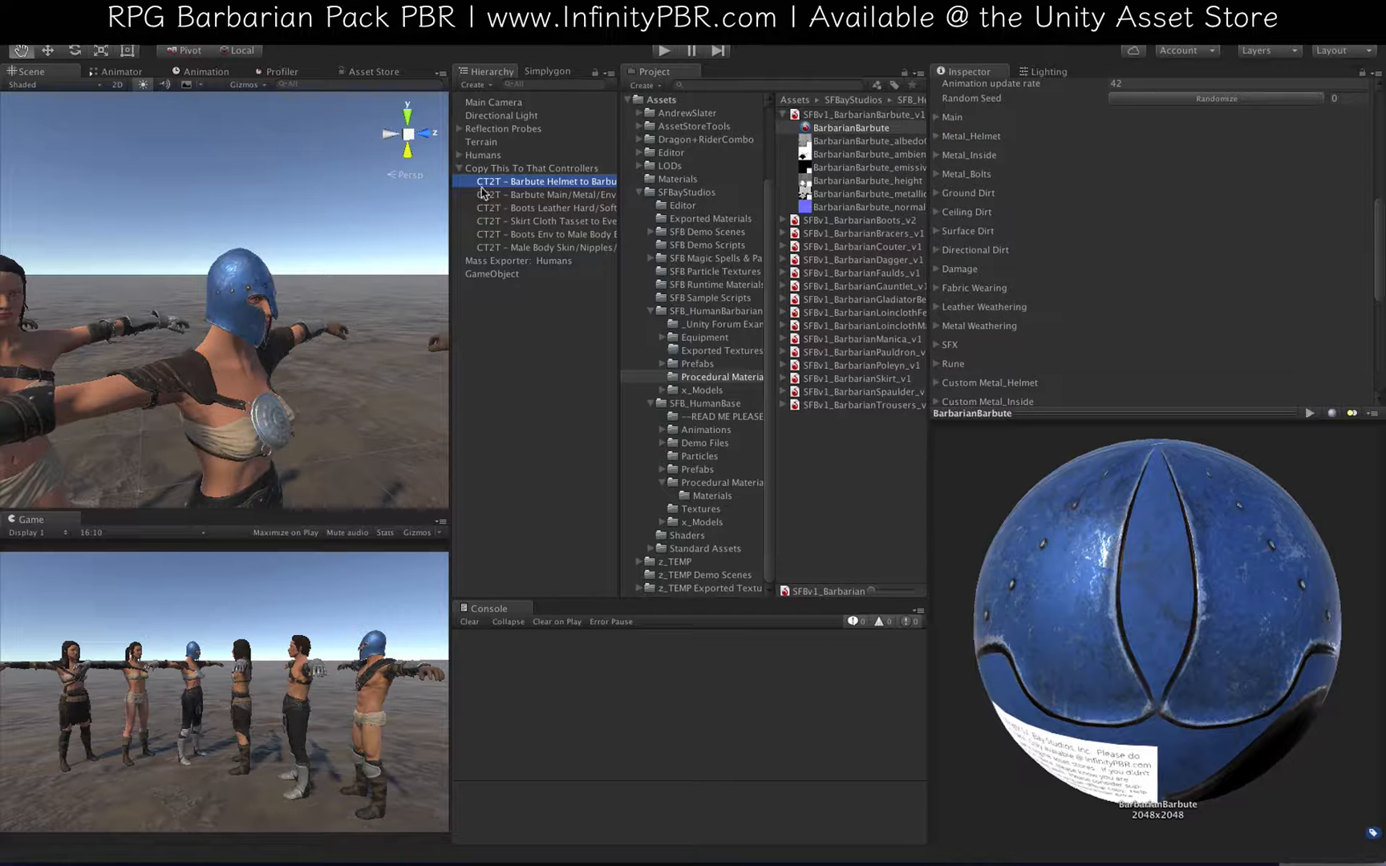
click(559, 184)
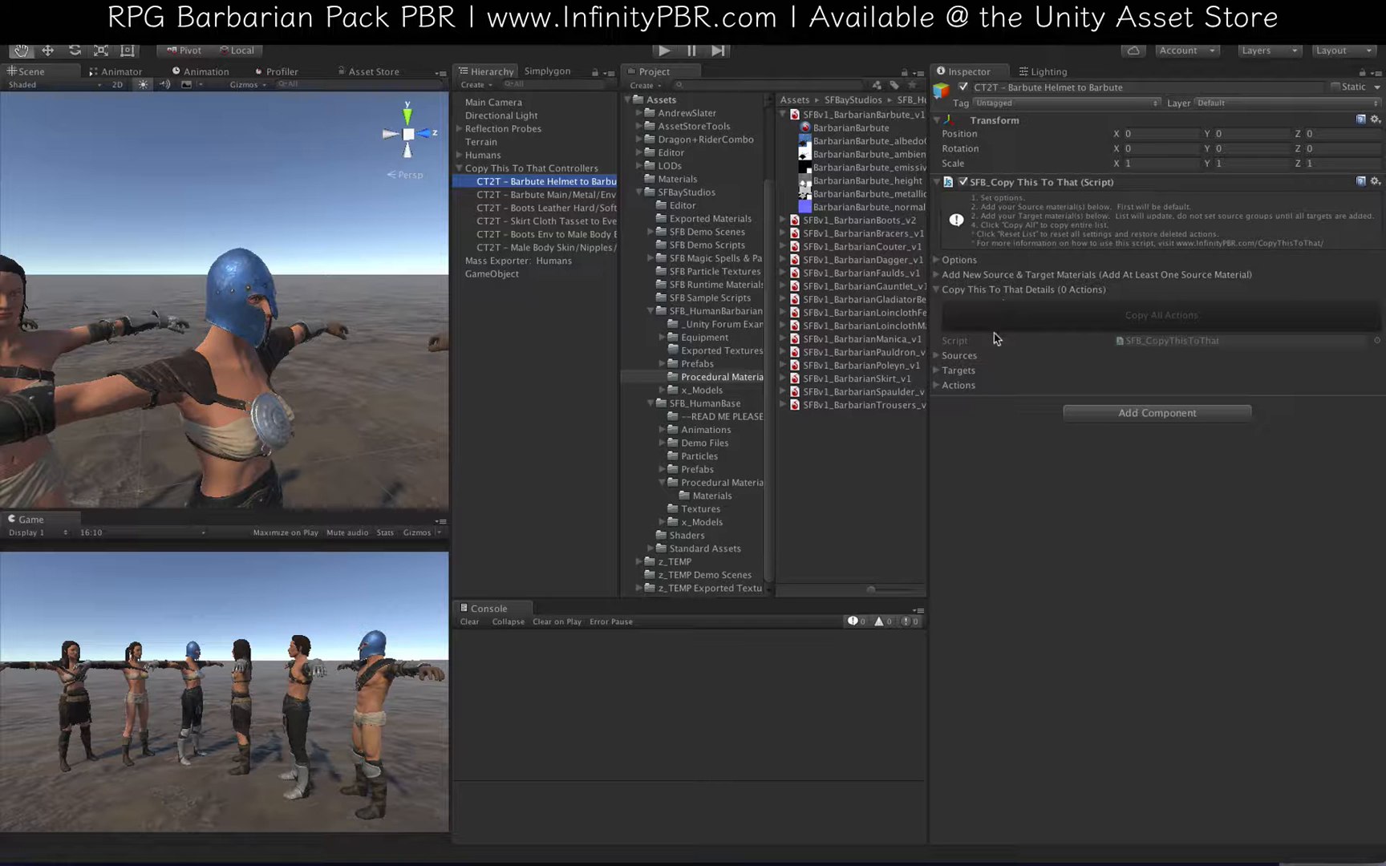
click(937, 260)
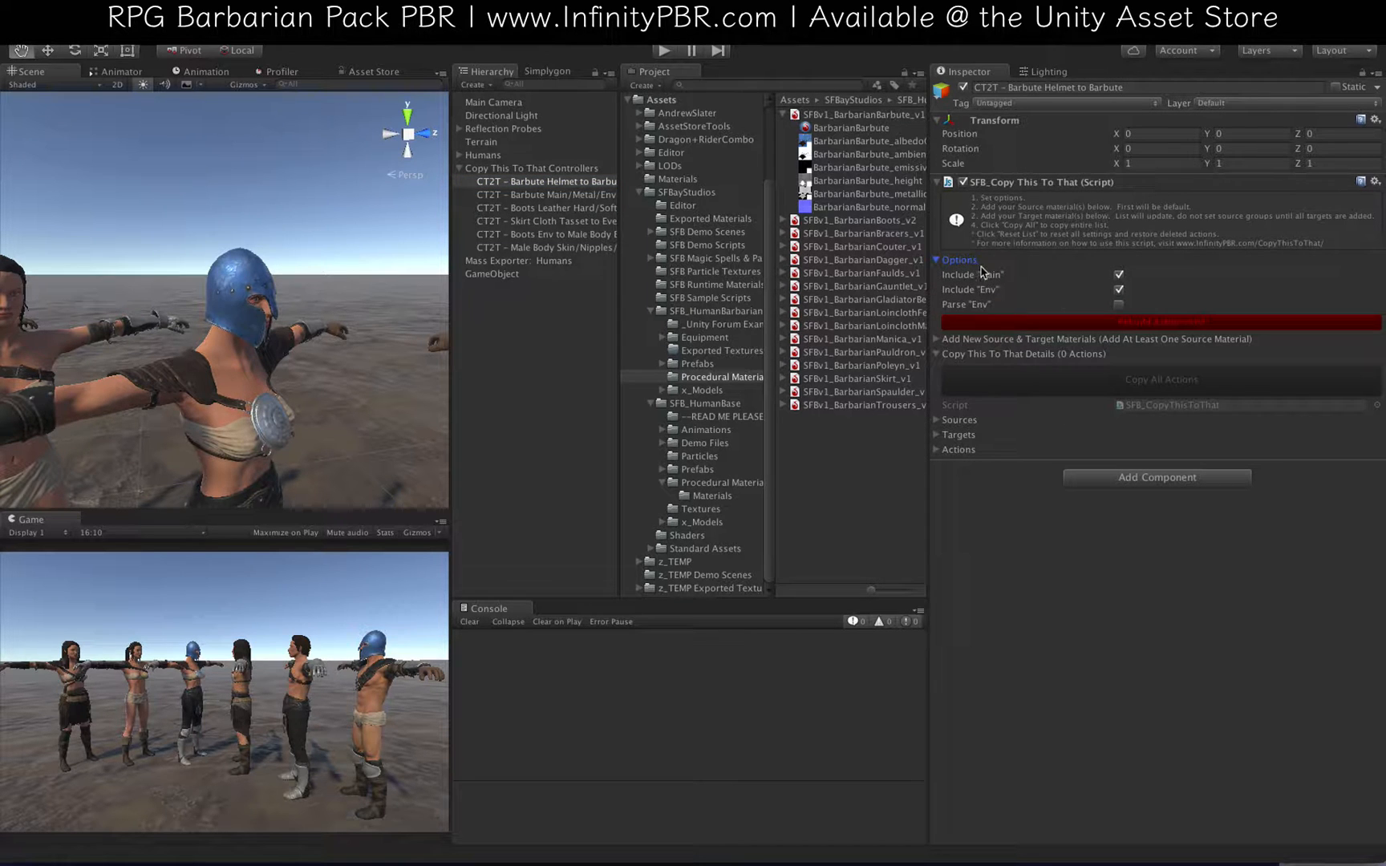
click(1119, 275)
click(1120, 290)
click(936, 260)
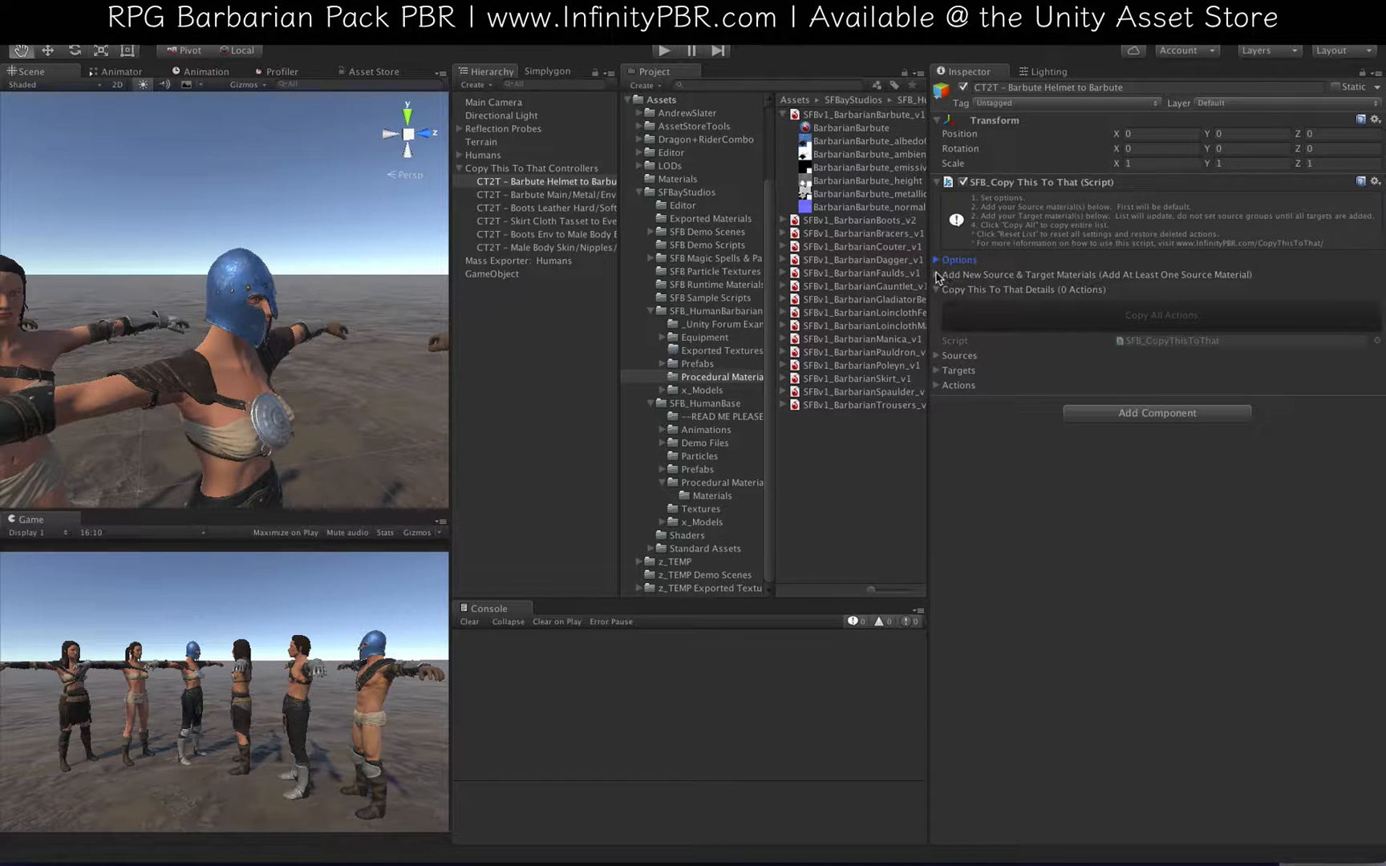
Step: Add the BarbarianBarbute material as both source and target of the Copy This To That script
click(938, 274)
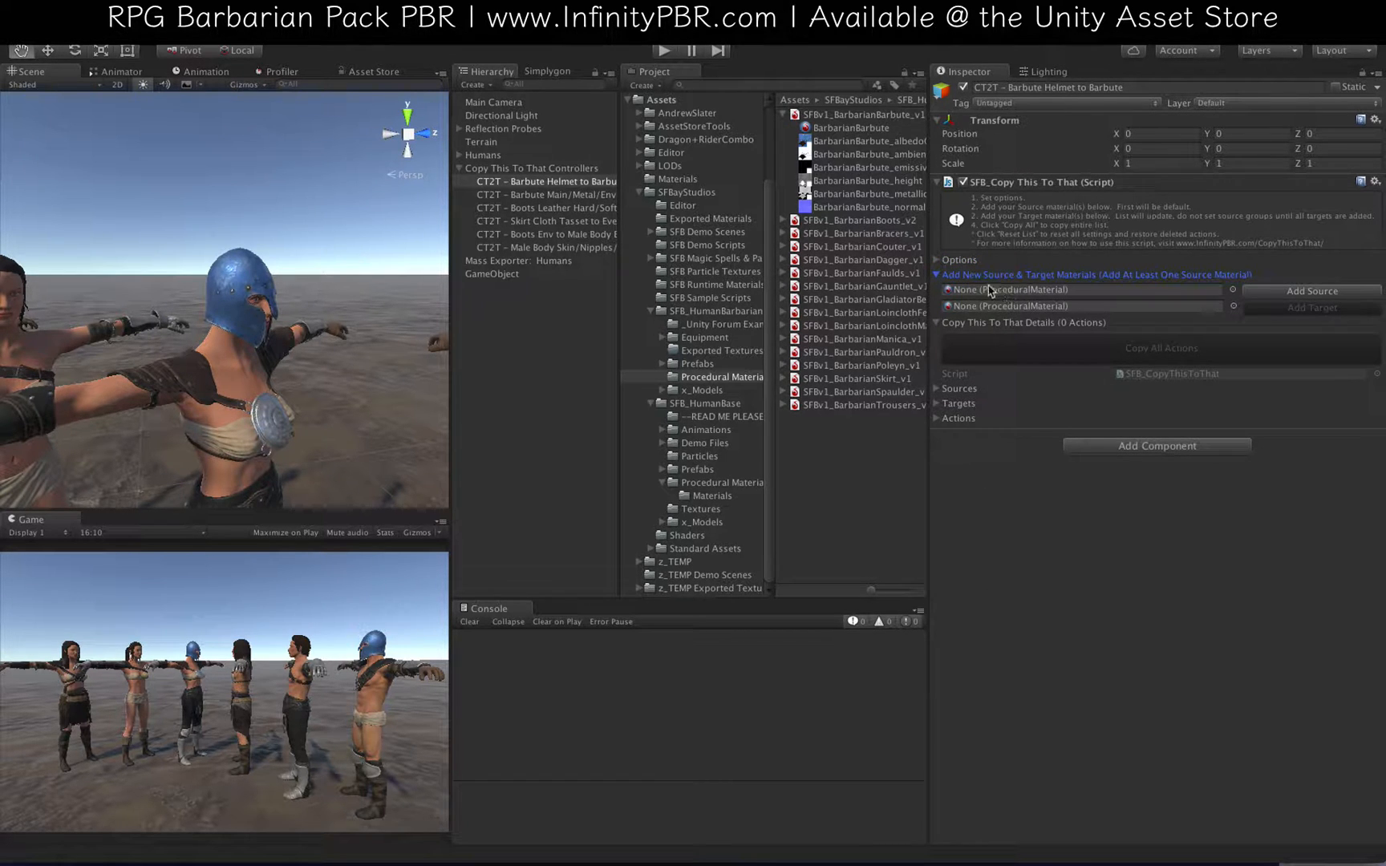
drag(842, 129, 1043, 291)
click(1351, 296)
drag(834, 130, 977, 308)
click(1357, 308)
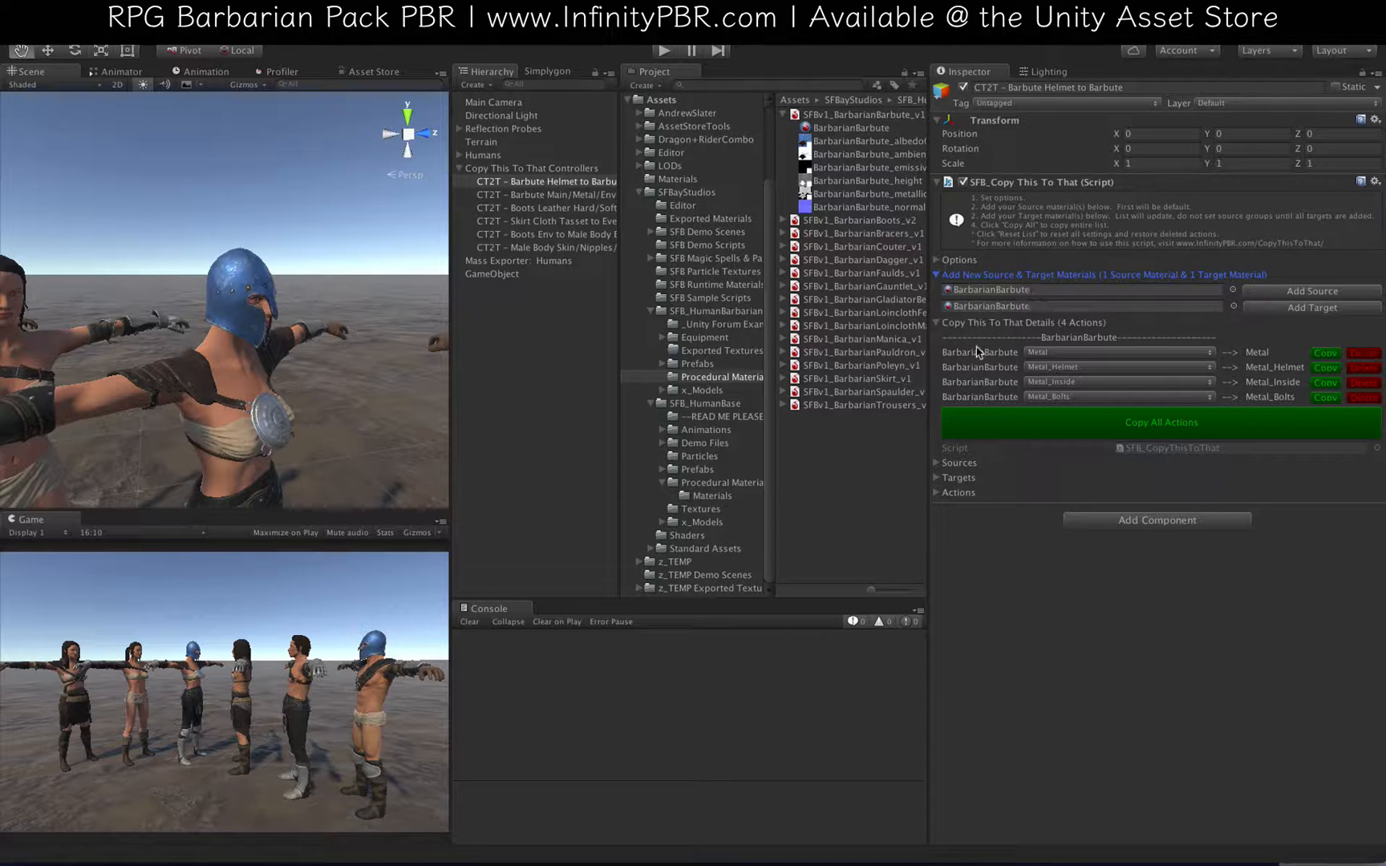
Step: Check the source choices for the Metal action and delete the actions targeting Metal and Metal_Helmet
click(1092, 355)
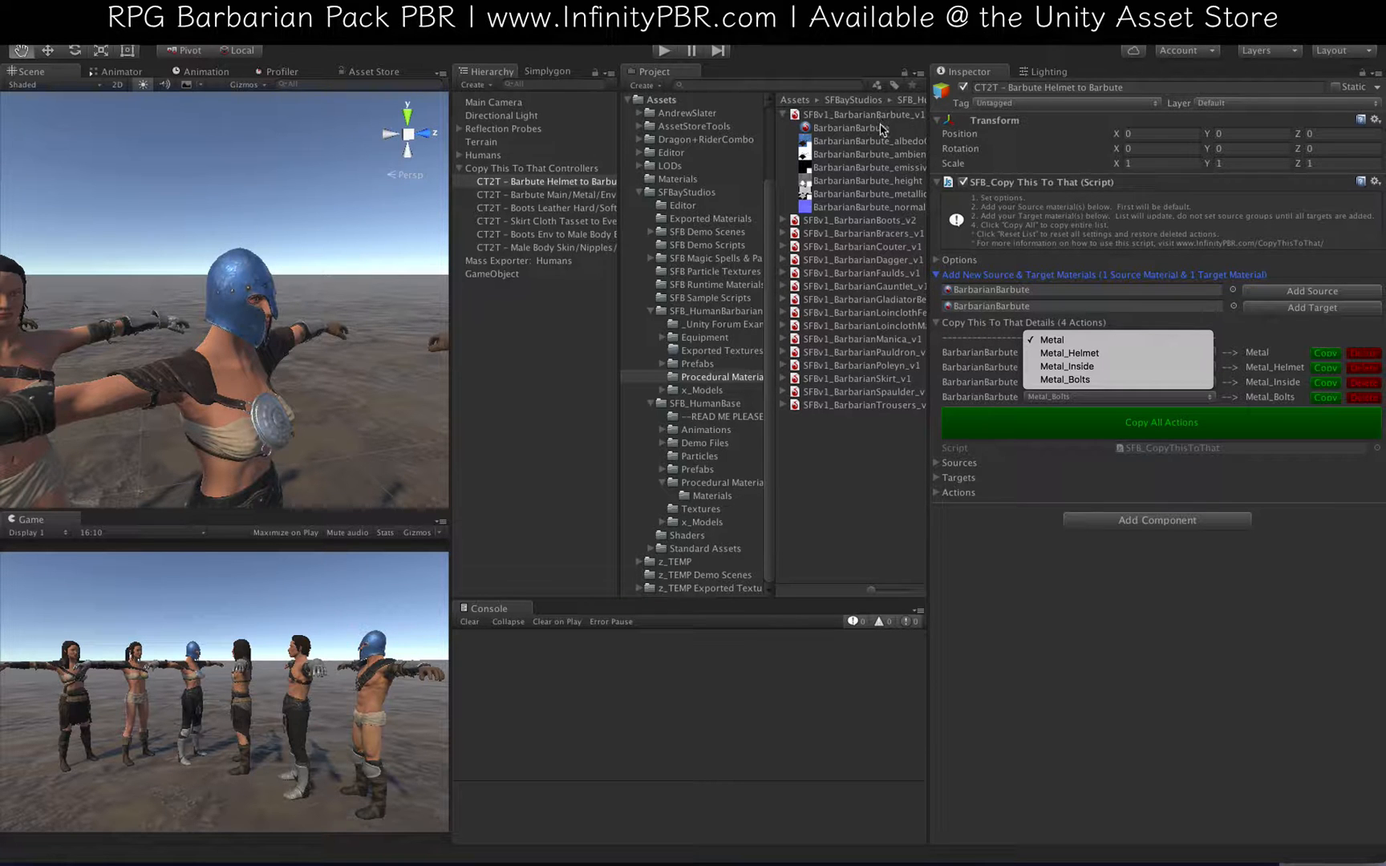
click(1067, 353)
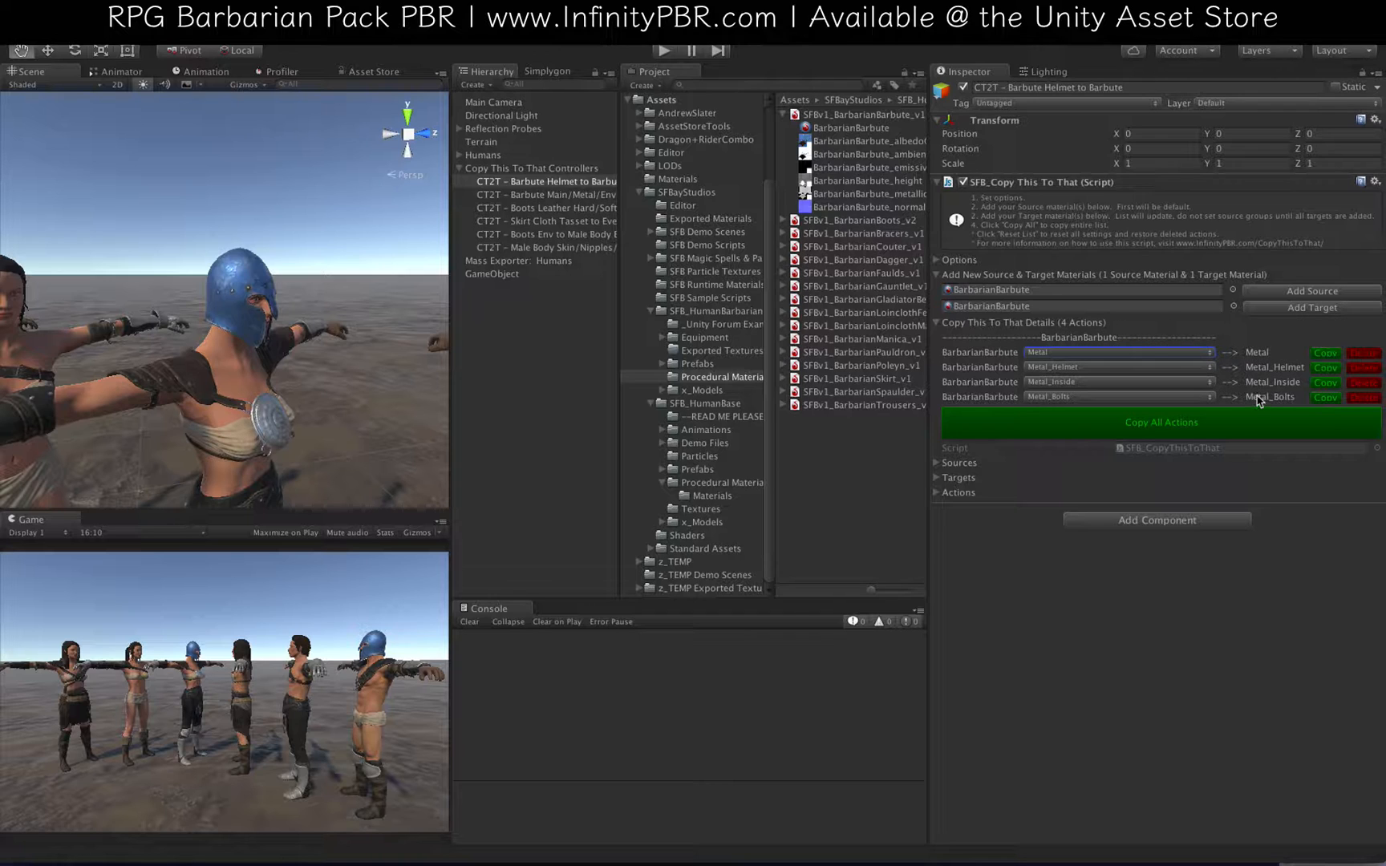
click(1359, 353)
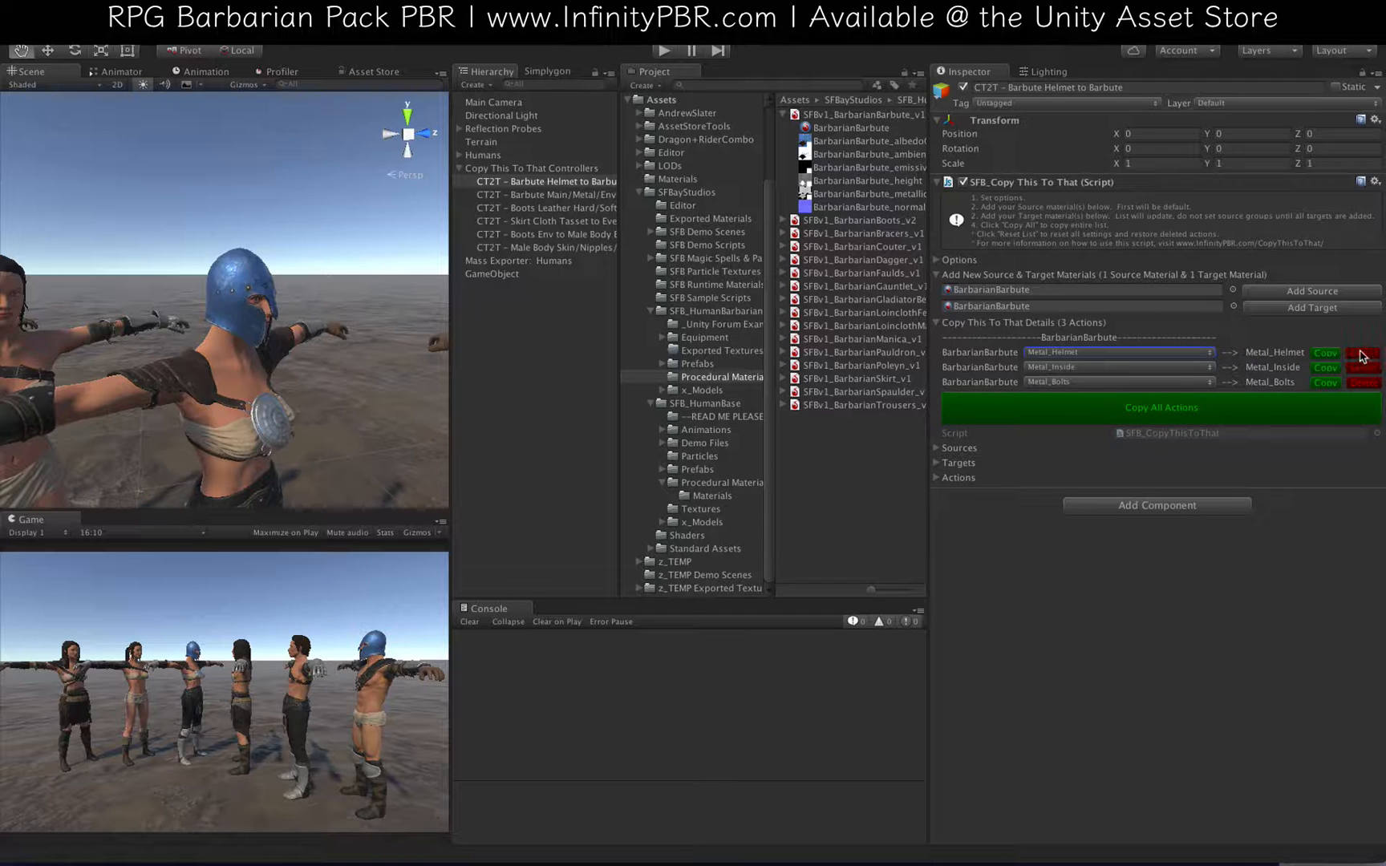
click(1361, 356)
Step: Set Metal_Helmet as the source for the Metal_Inside and Metal_Bolts targets and run all copy actions
click(1083, 353)
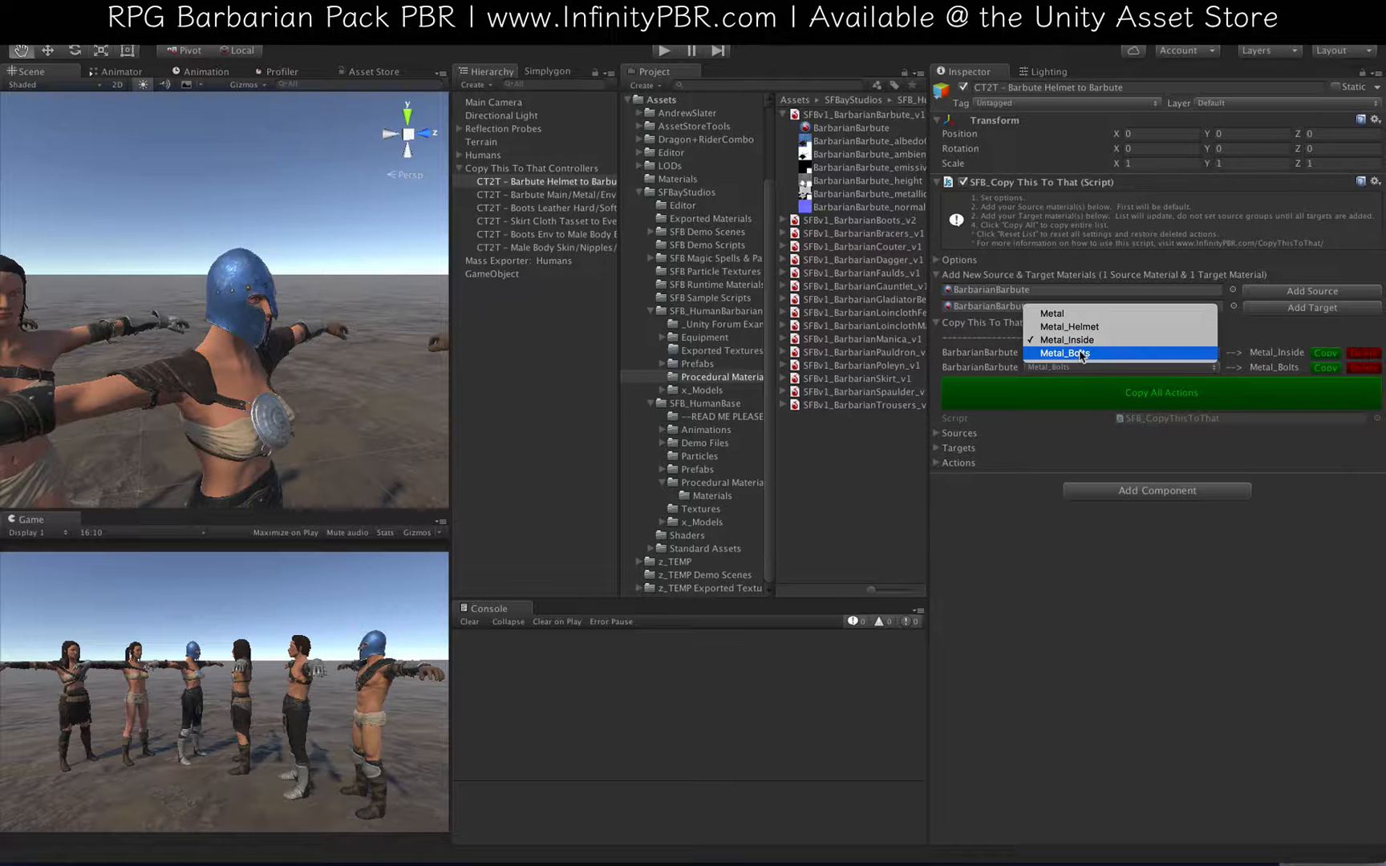
click(1075, 353)
click(1079, 354)
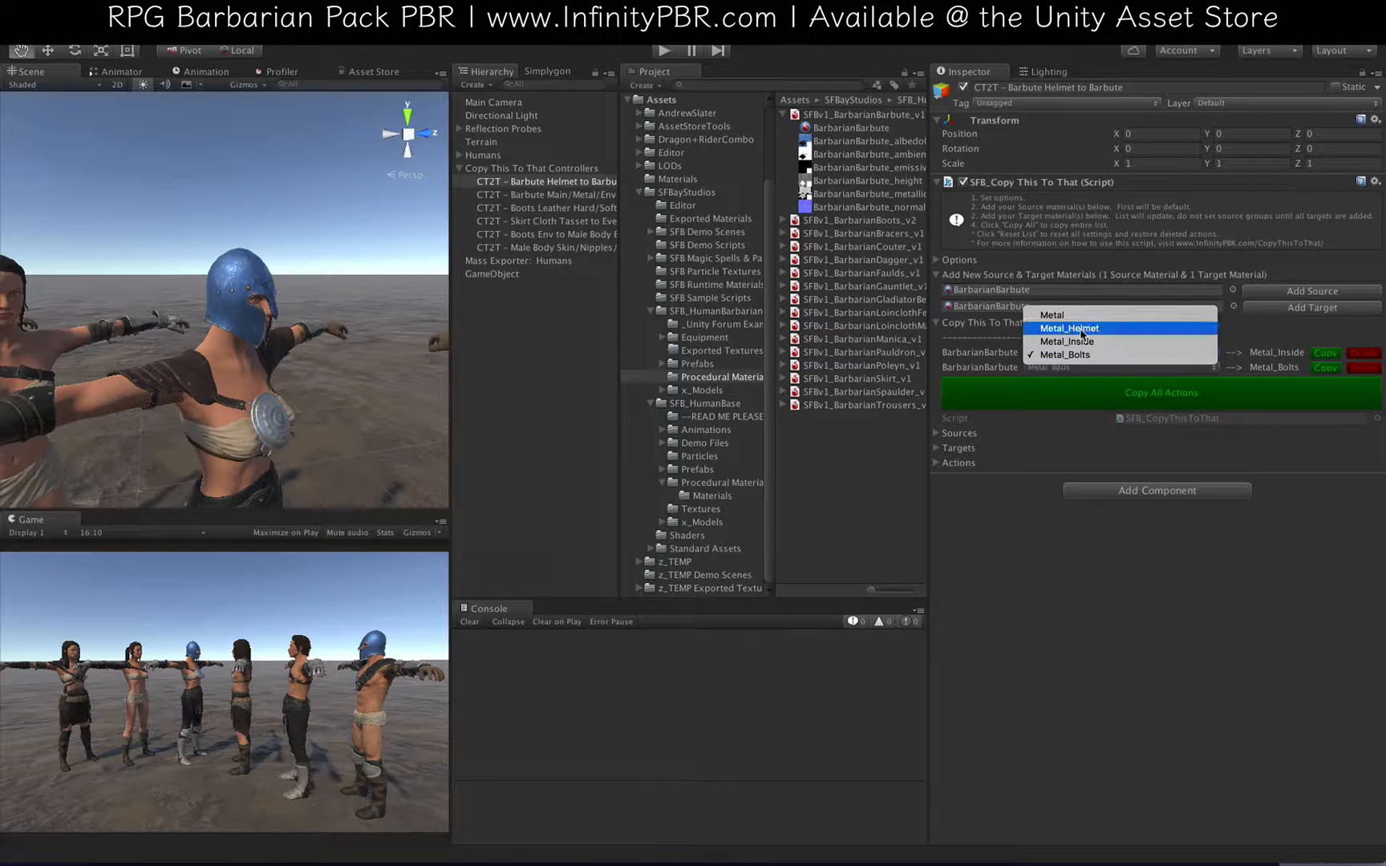
click(1082, 332)
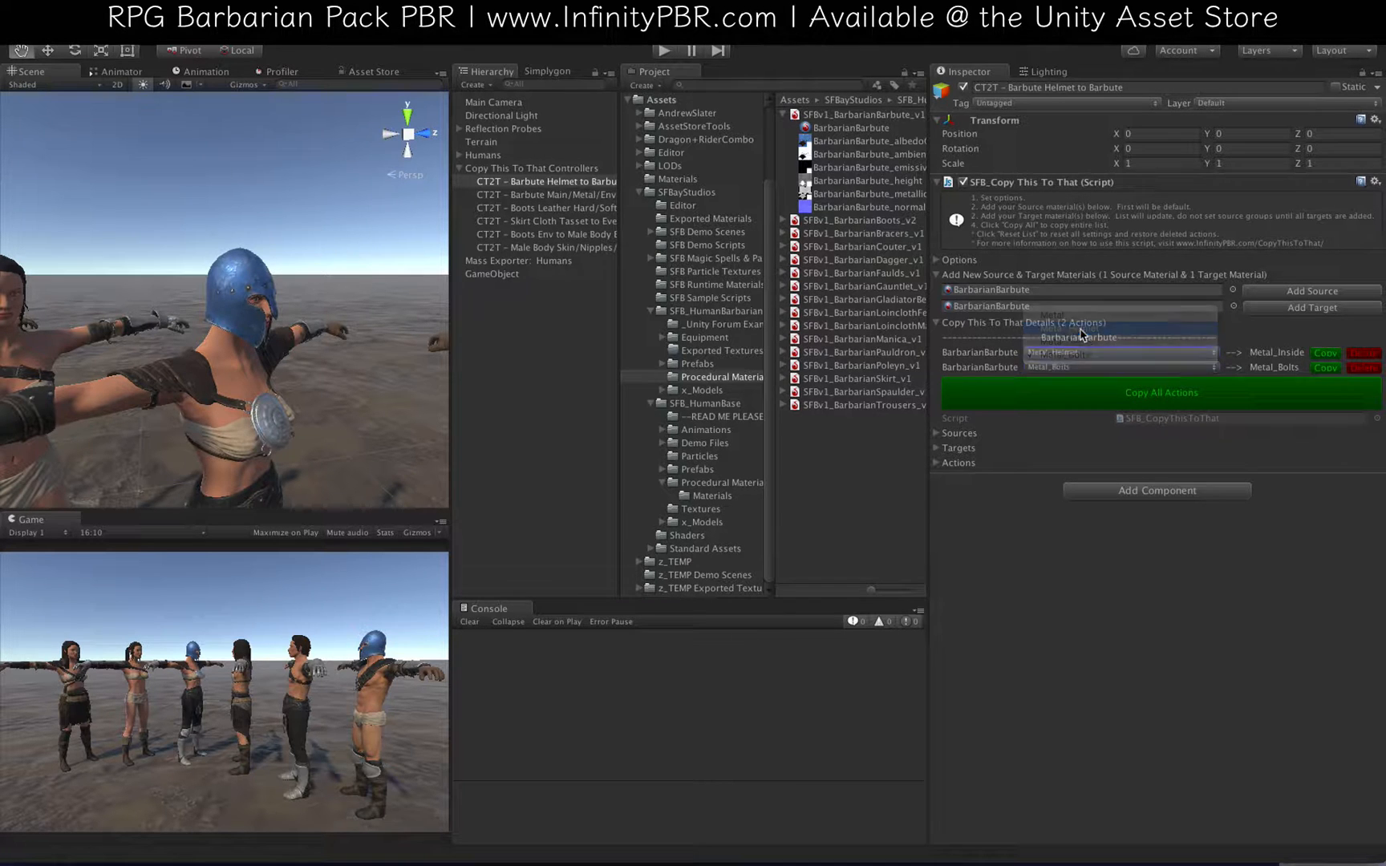
click(1162, 395)
scroll(241, 288, up, 5)
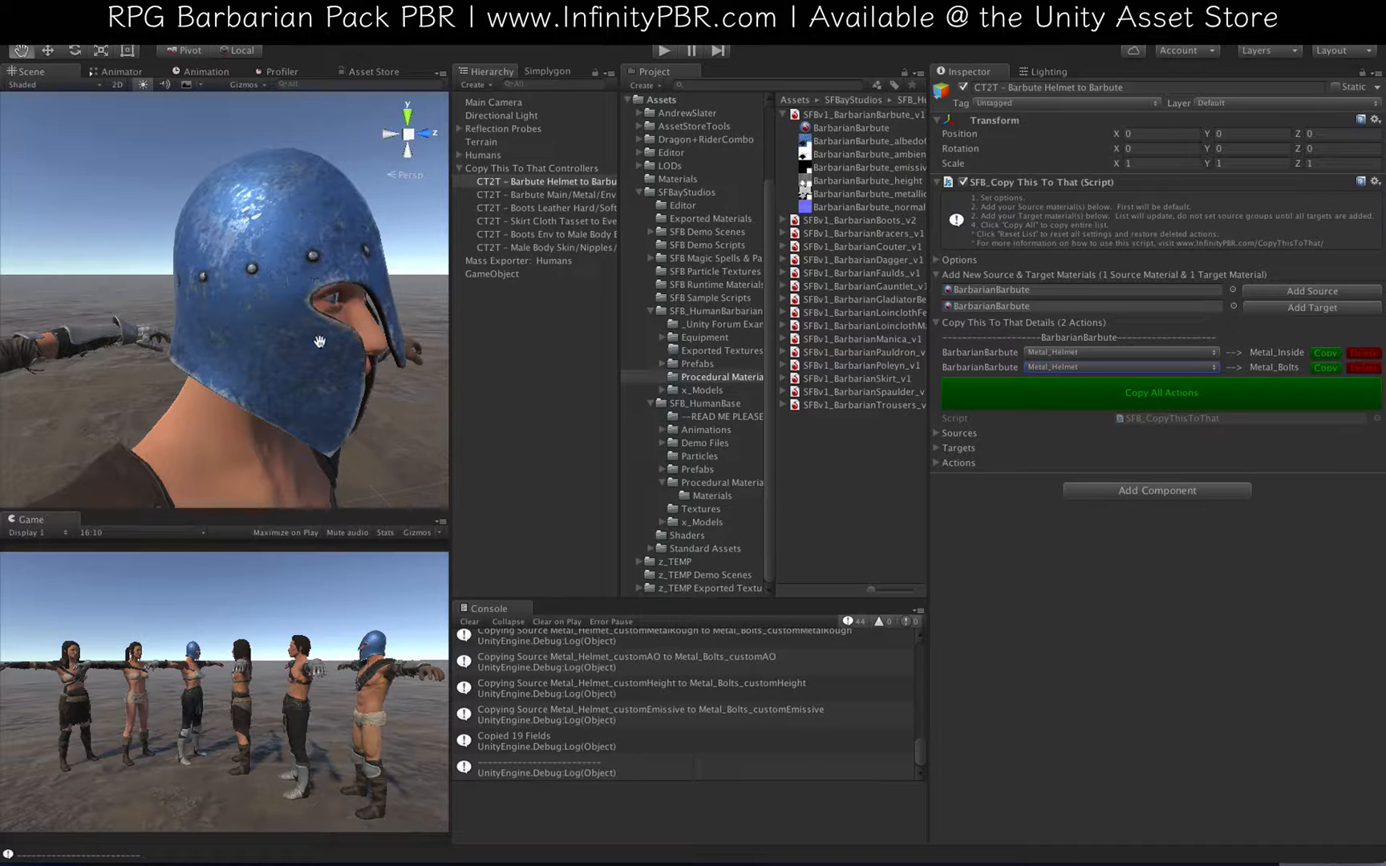
mouse_move(314, 371)
alt+mouse_down()
mouse_move(288, 354)
mouse_move(302, 347)
alt+mouse_up()
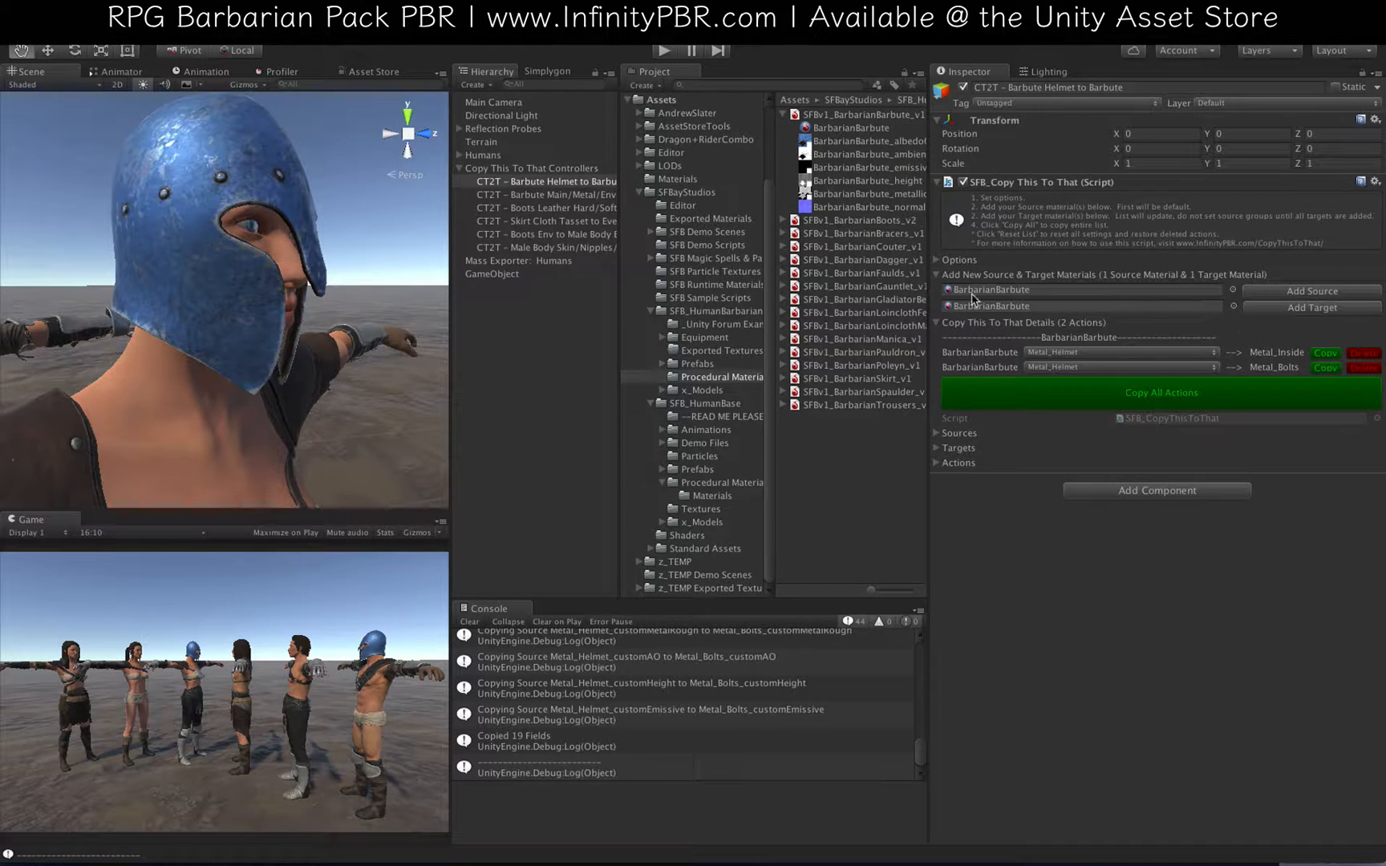
Step: Examine the Metal_Helmet, Metal_Inside and Metal_Bolts settings of the BarbarianBarbute material to compare the copied values
click(865, 129)
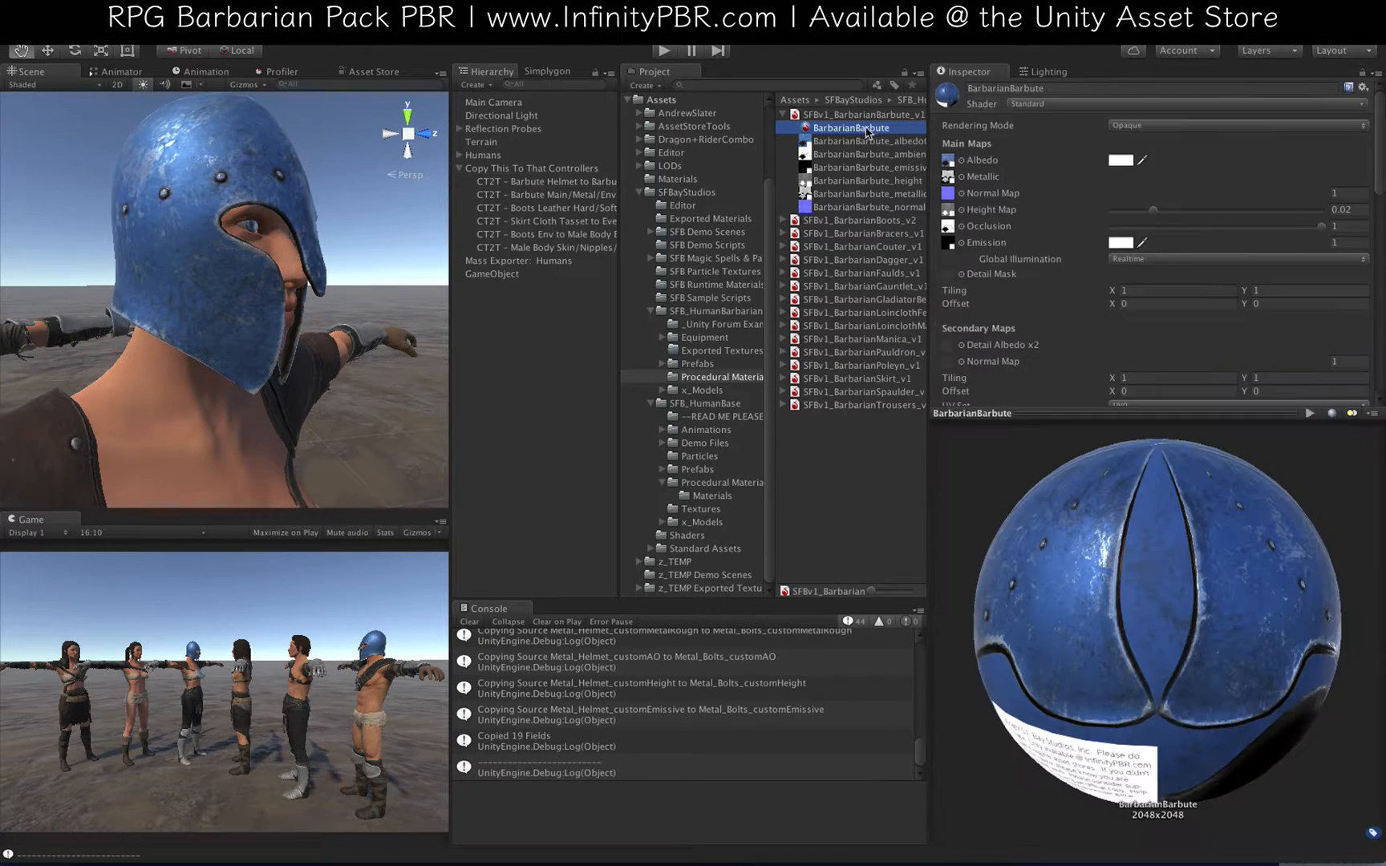
scroll(1145, 306, down, 10)
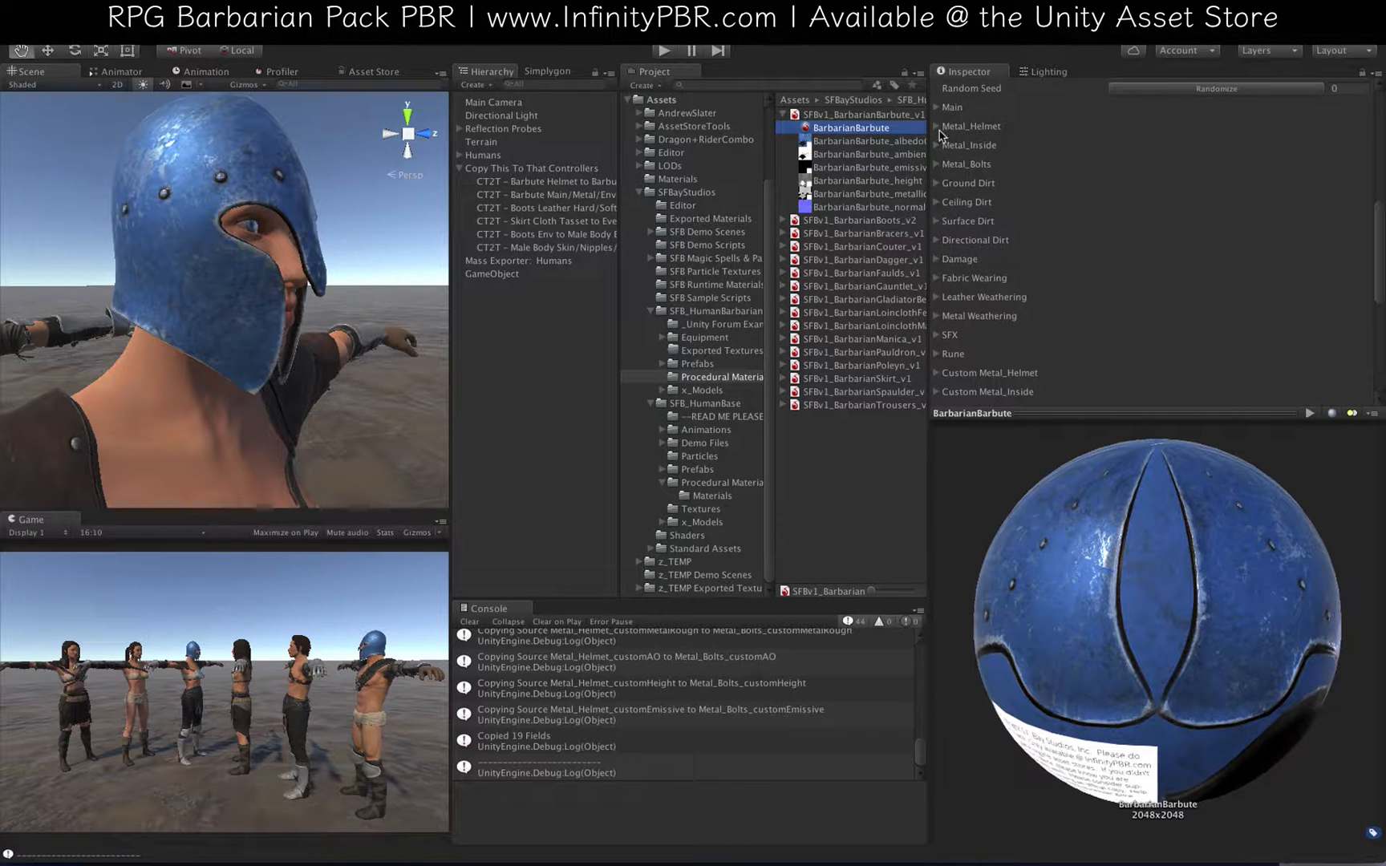
click(937, 126)
scroll(1084, 256, down, 3)
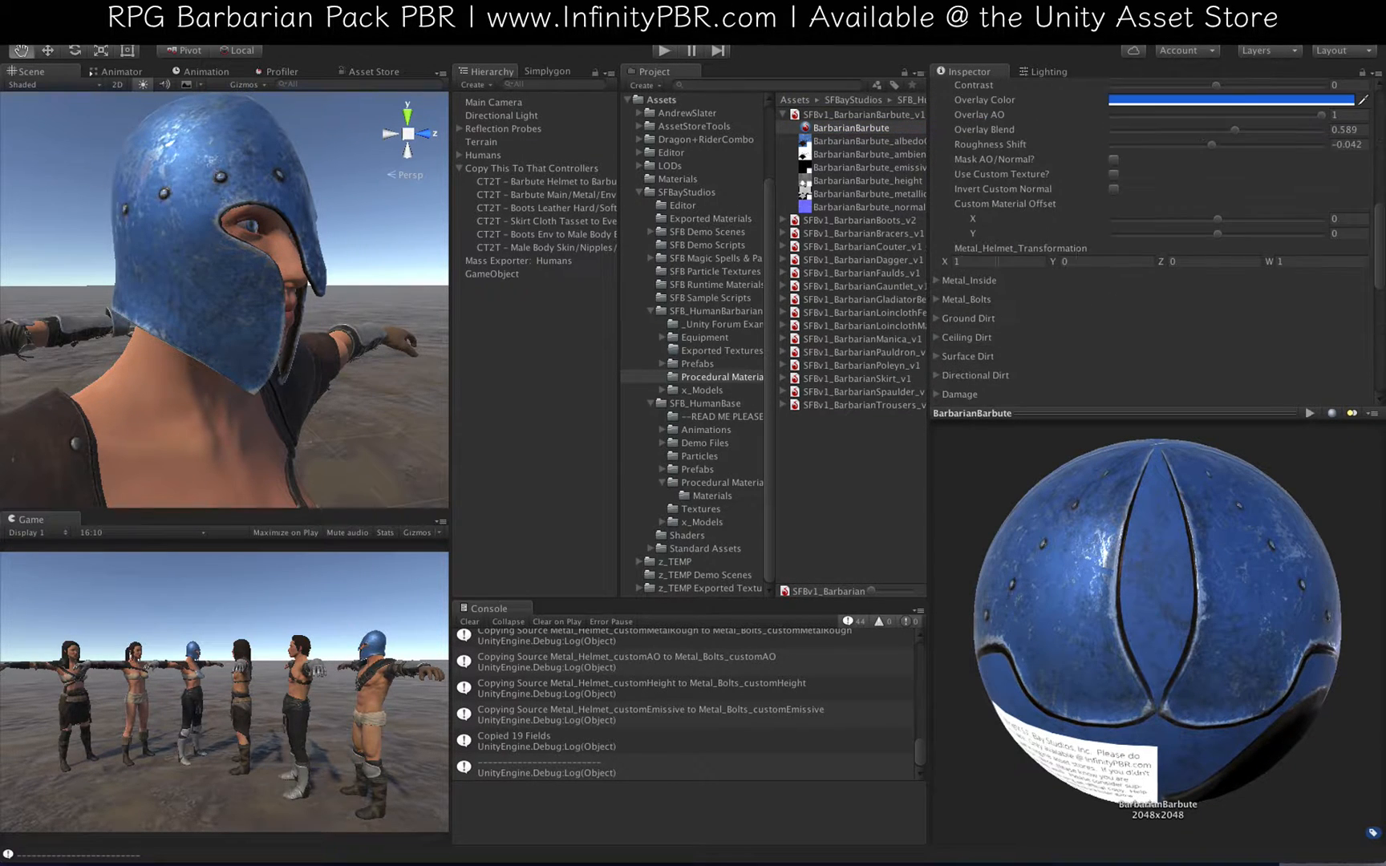
click(936, 280)
scroll(1084, 277, down, 4)
scroll(1195, 254, down, 3)
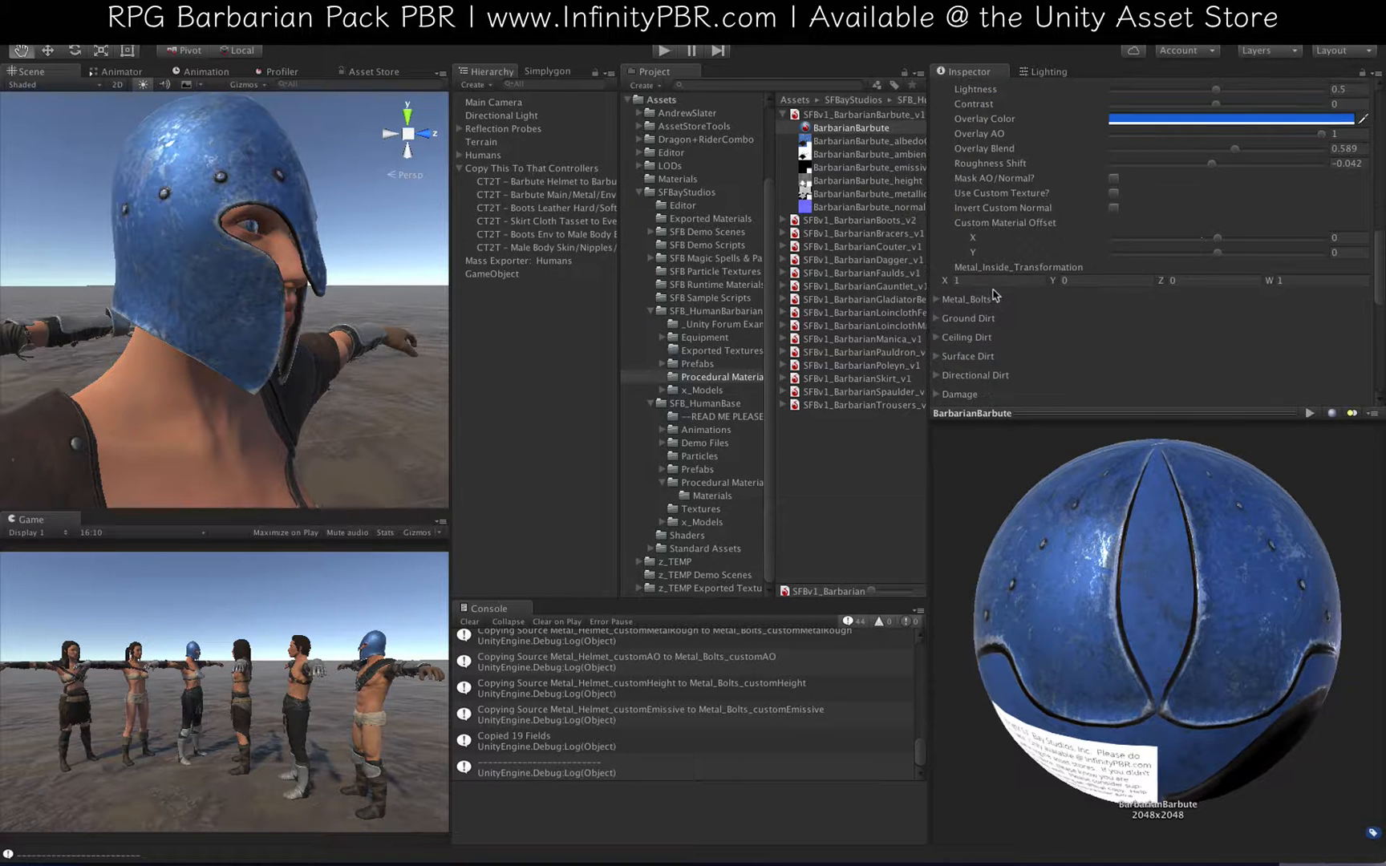
click(935, 298)
scroll(1204, 297, up, 15)
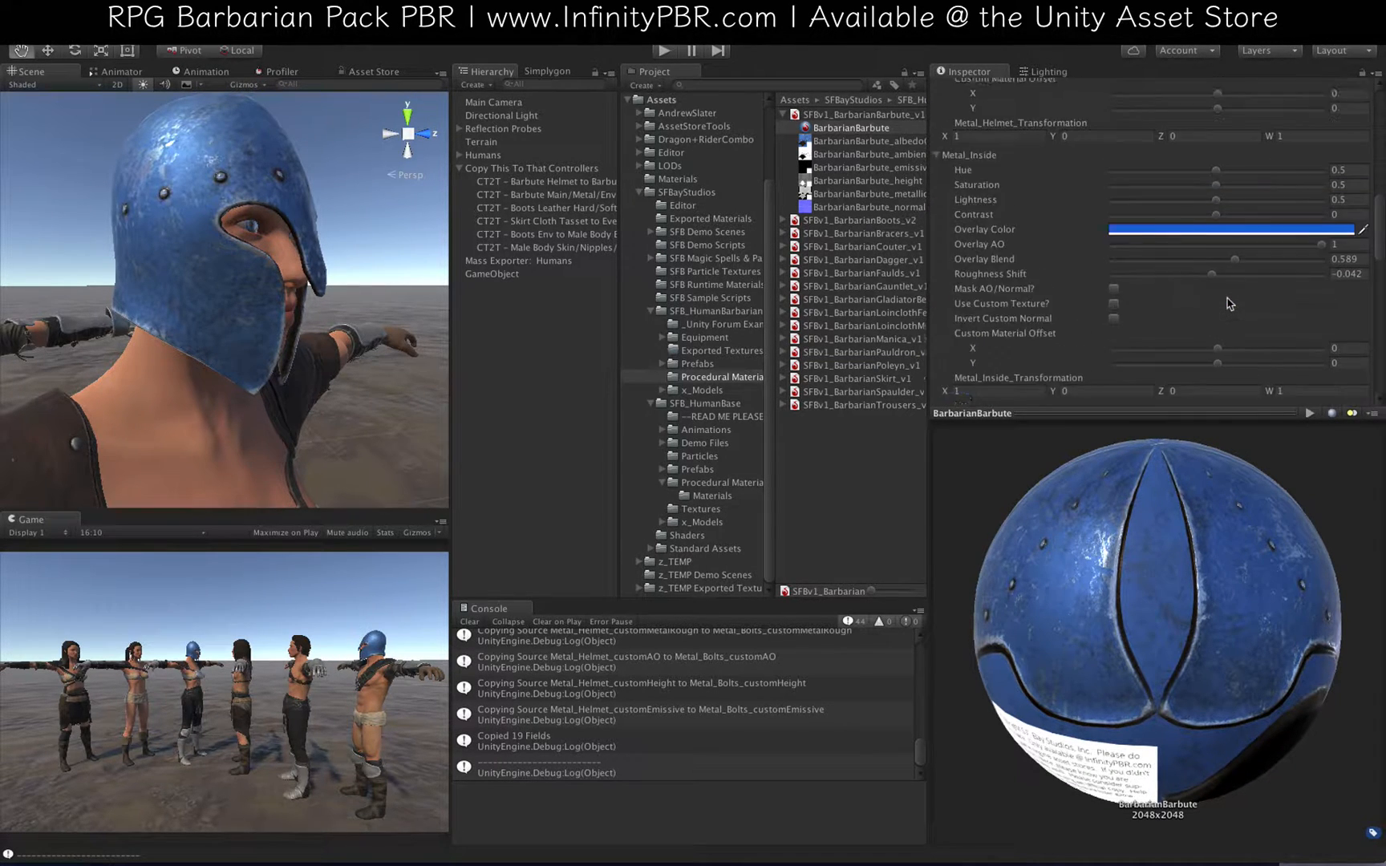
scroll(989, 159, up, 8)
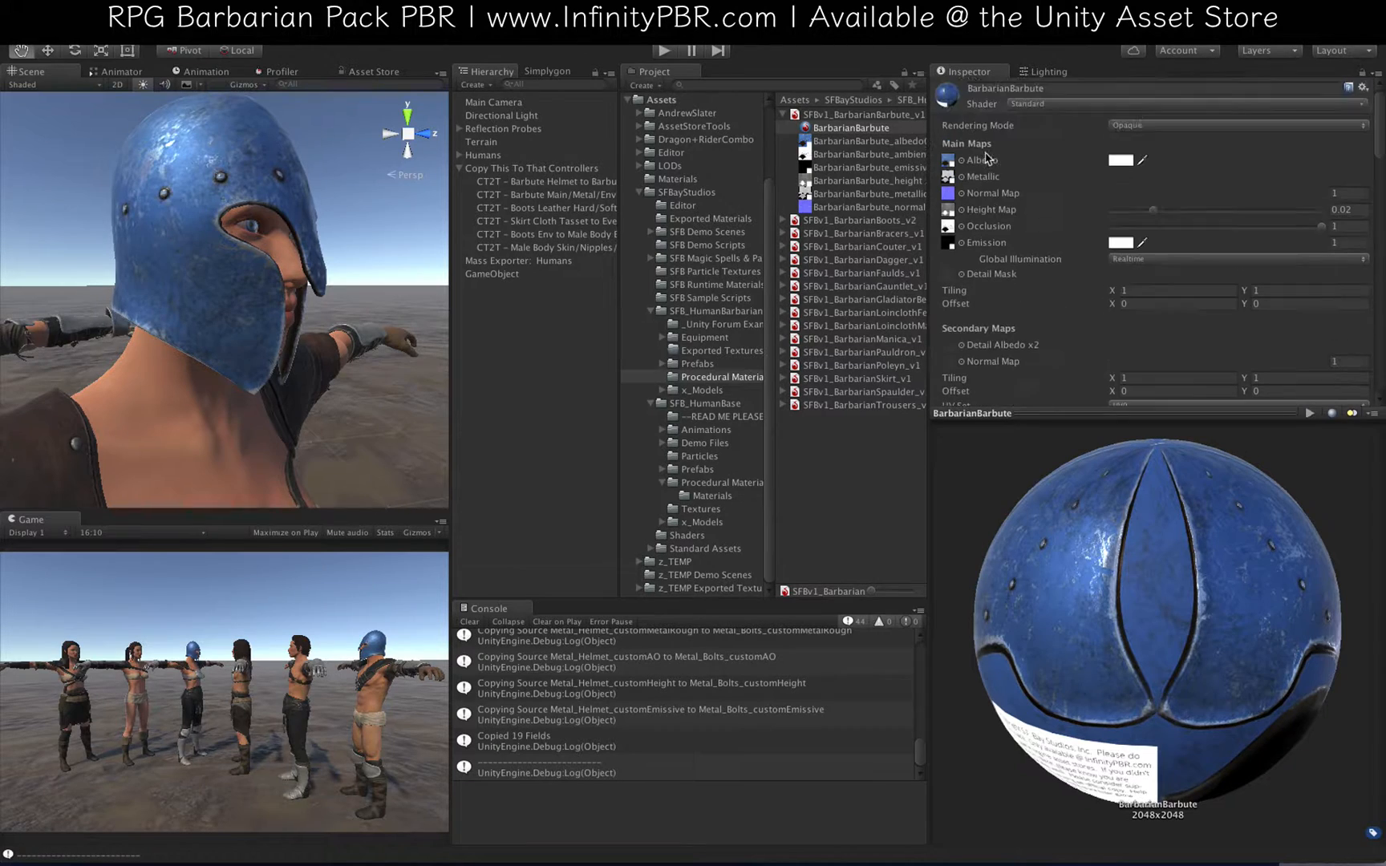
Step: Select the CT2T - Barbute Main/Metal/Env to Everything controller and review its copy actions, keeping Metal_Helmet as the BarbarianBoots Metal source
click(585, 195)
drag(616, 323, 680, 323)
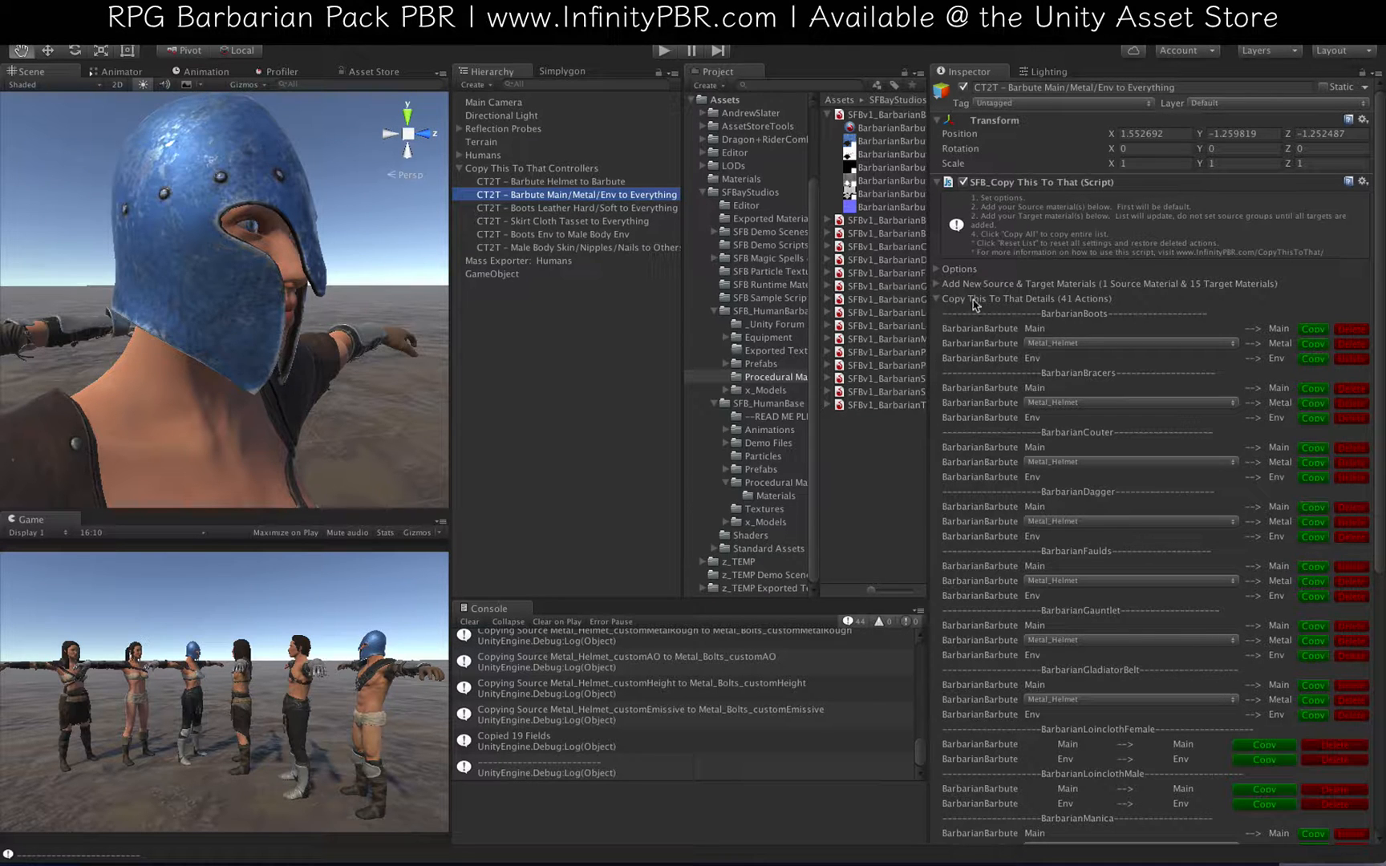
scroll(976, 323, down, 3)
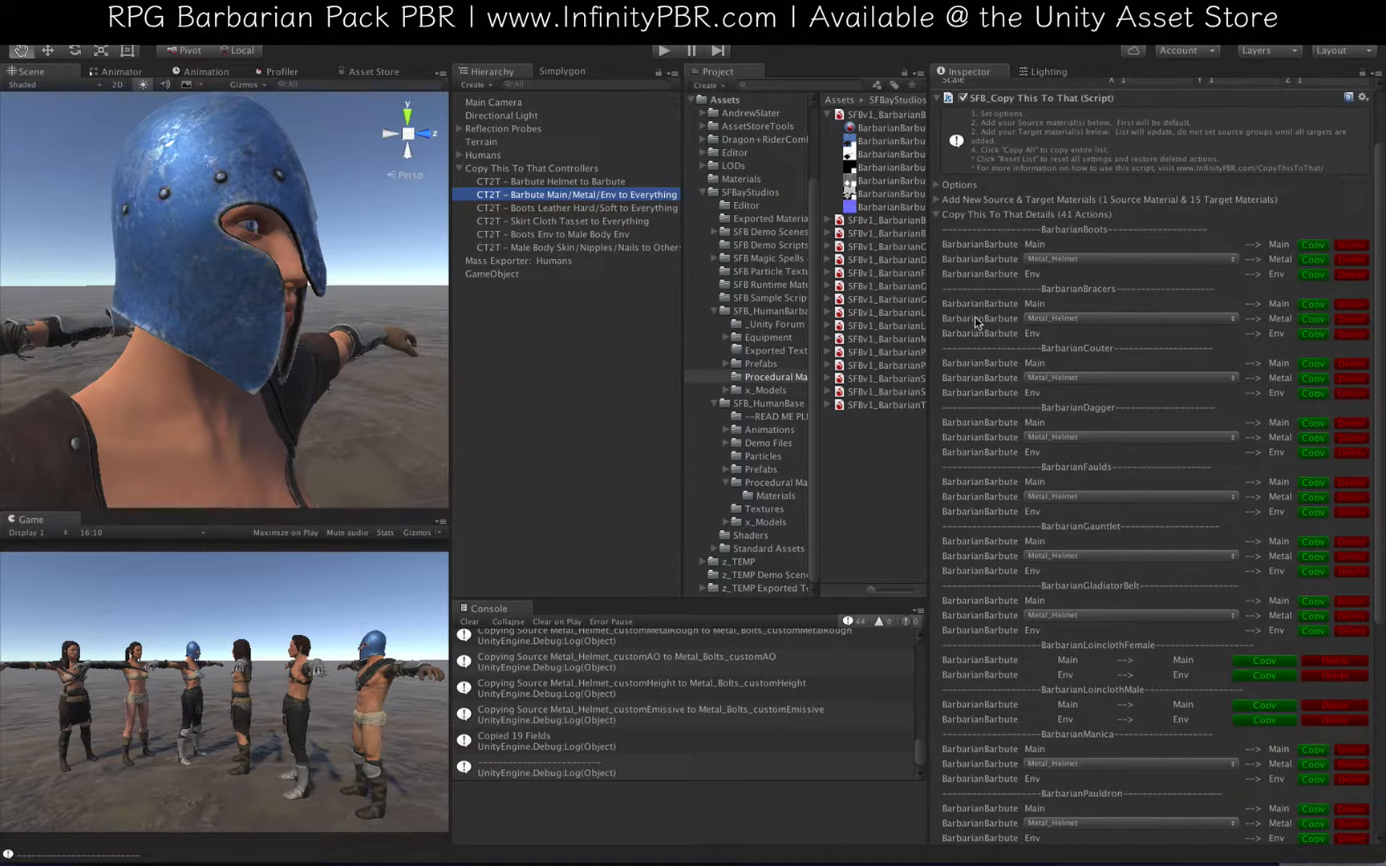
scroll(1005, 263, up, 3)
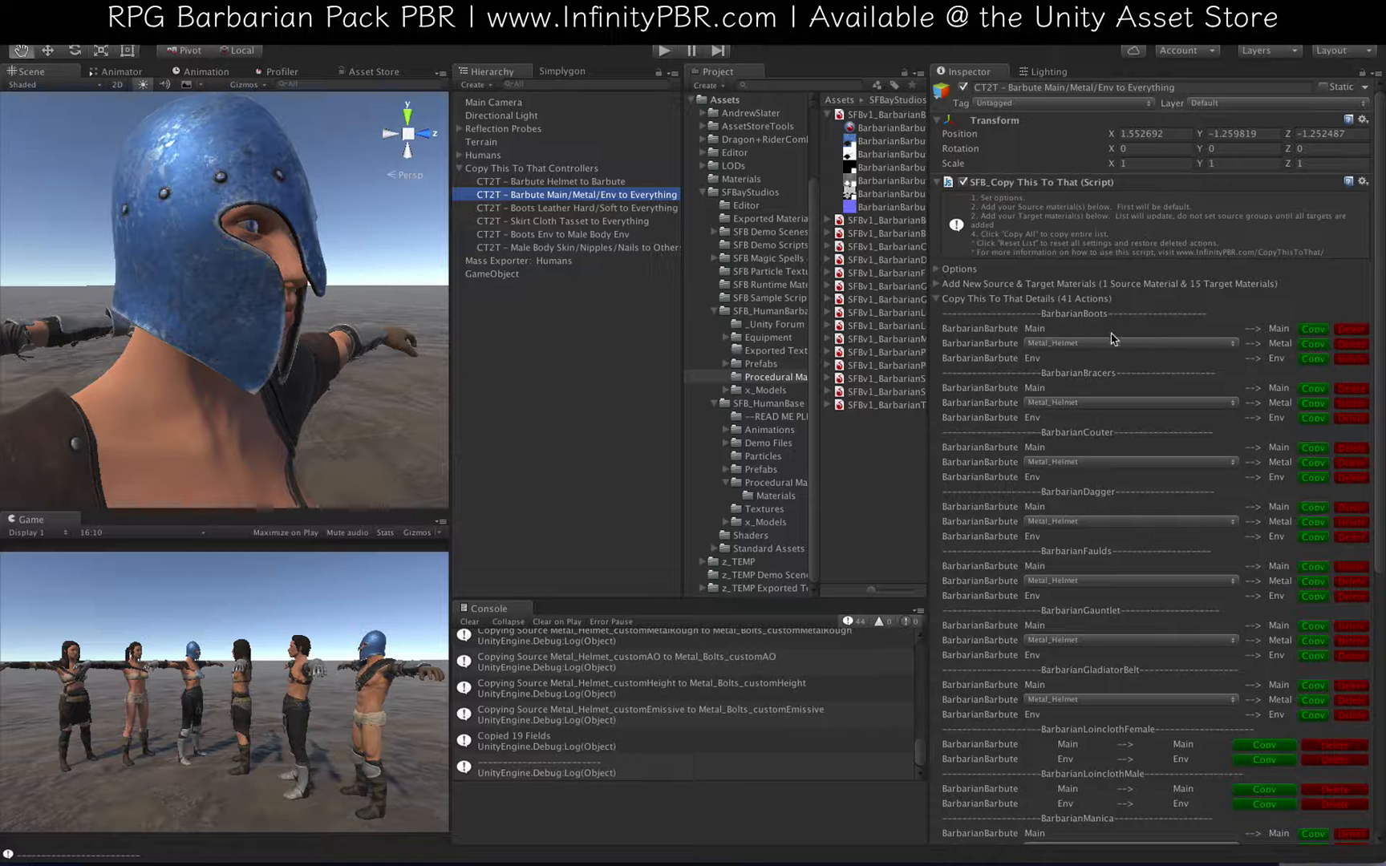
click(1070, 343)
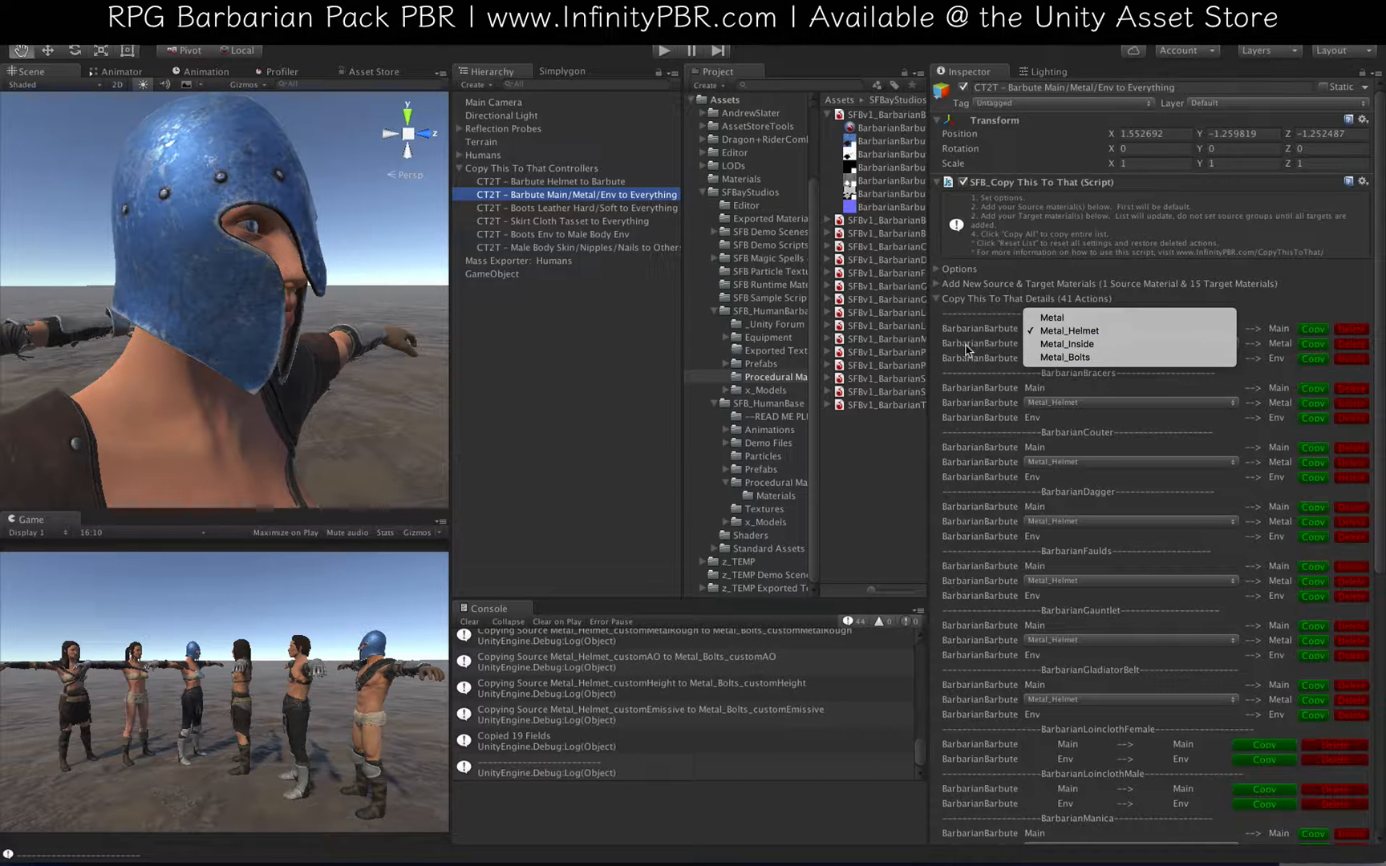
click(1063, 331)
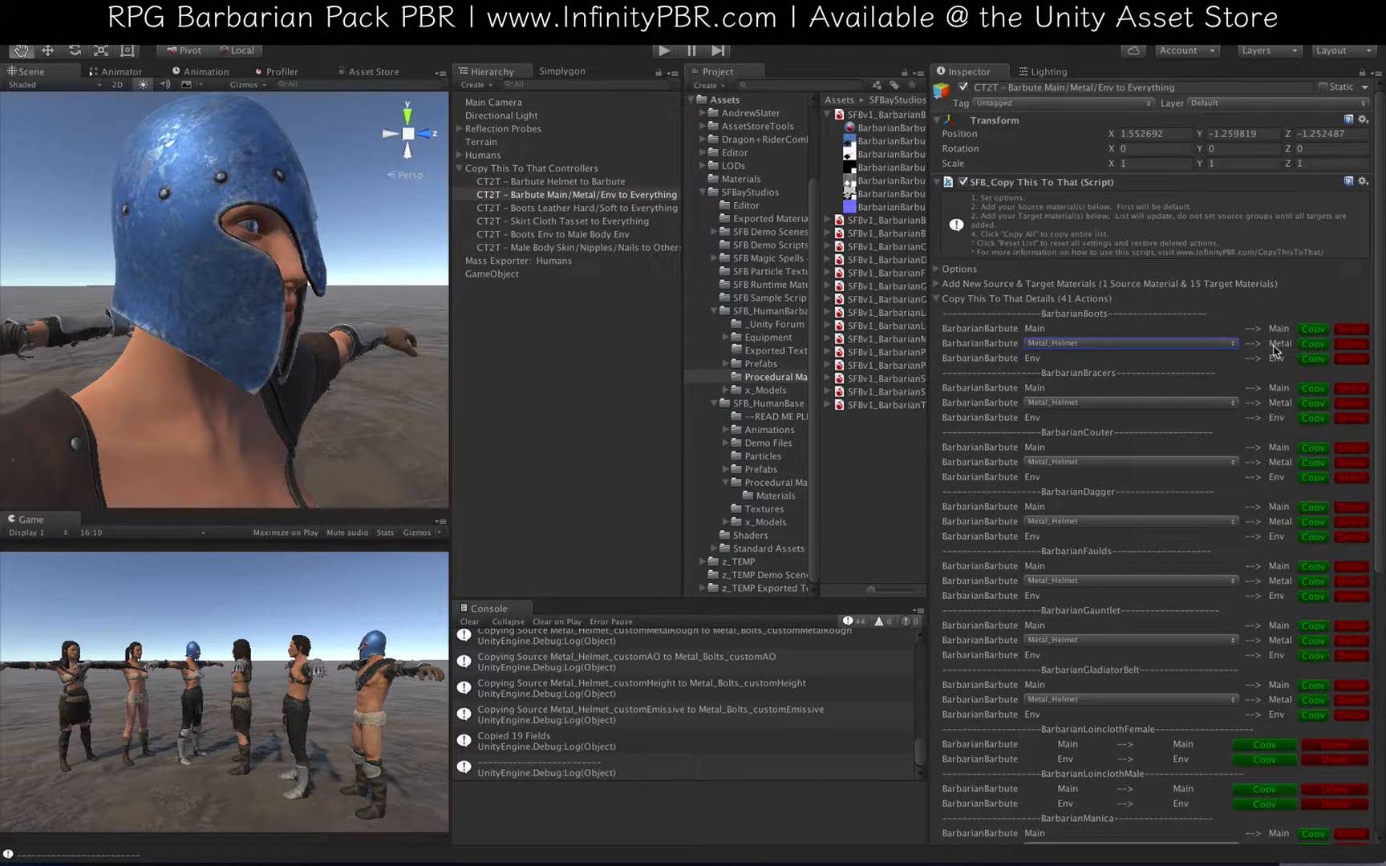
scroll(1274, 437, down, 10)
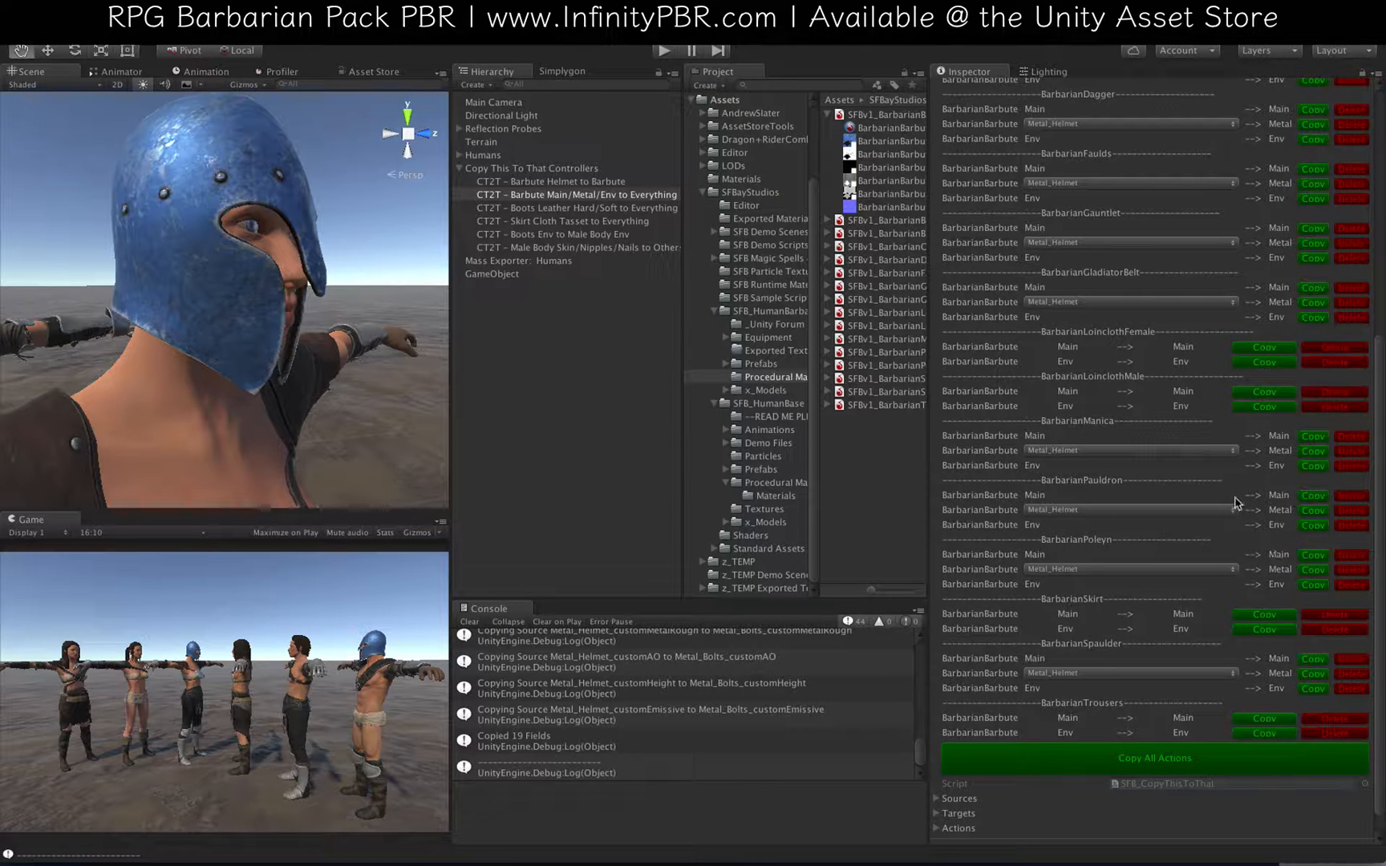
scroll(1185, 444, up, 10)
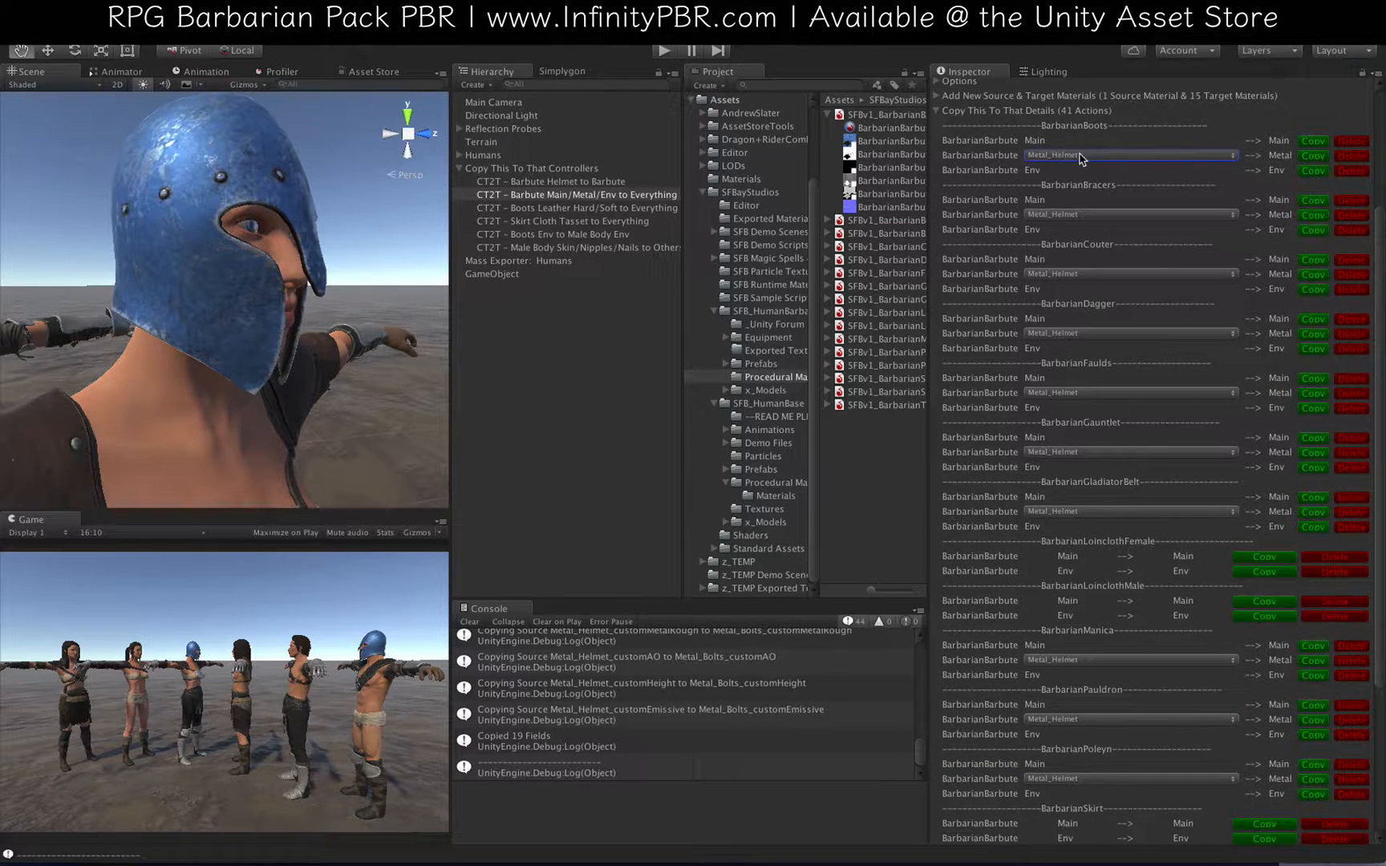
Step: Recheck the source choices for the BarbarianBoots Metal action, keep Metal_Helmet, and run all of the controller's copy actions
click(1081, 156)
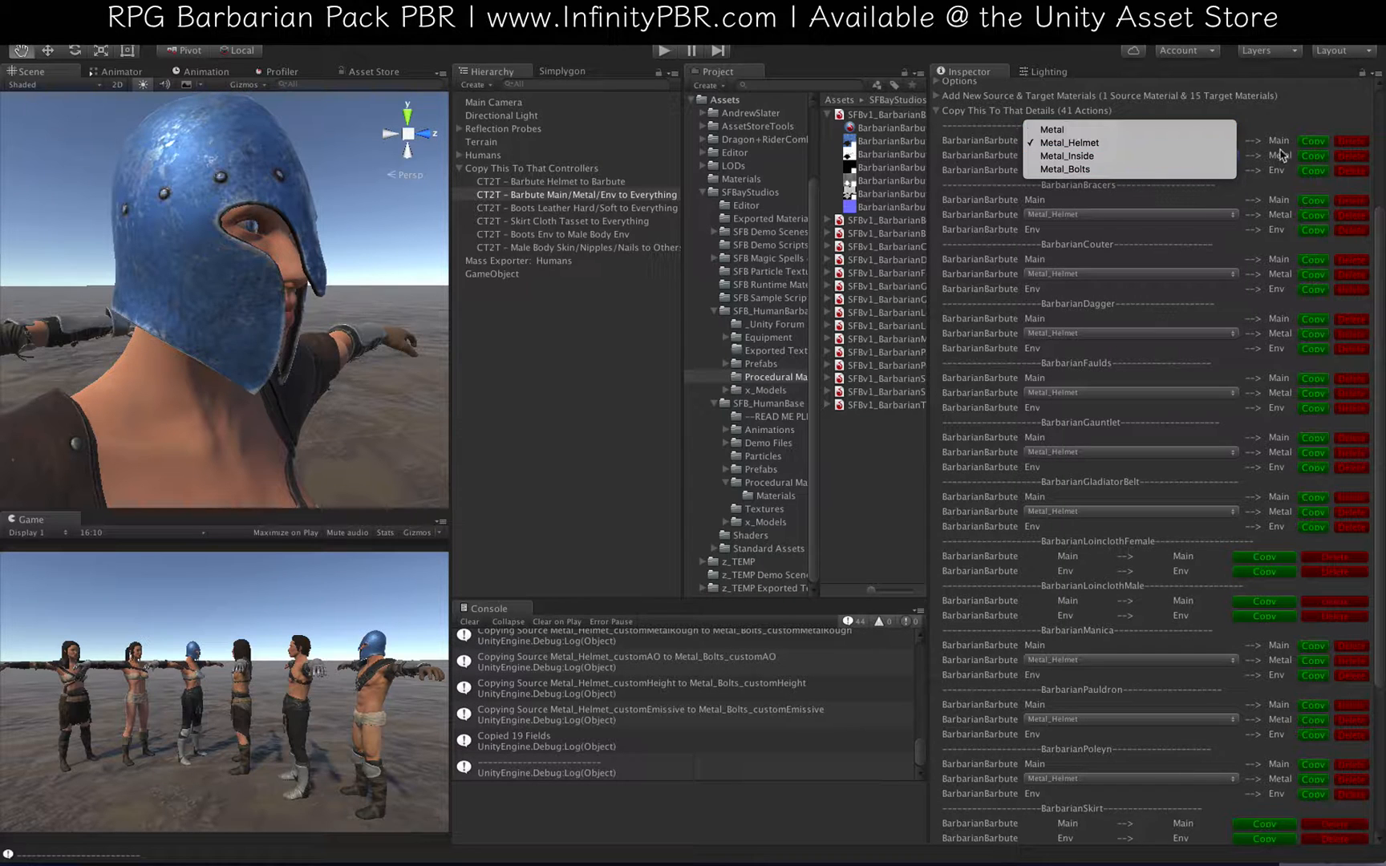
click(1050, 166)
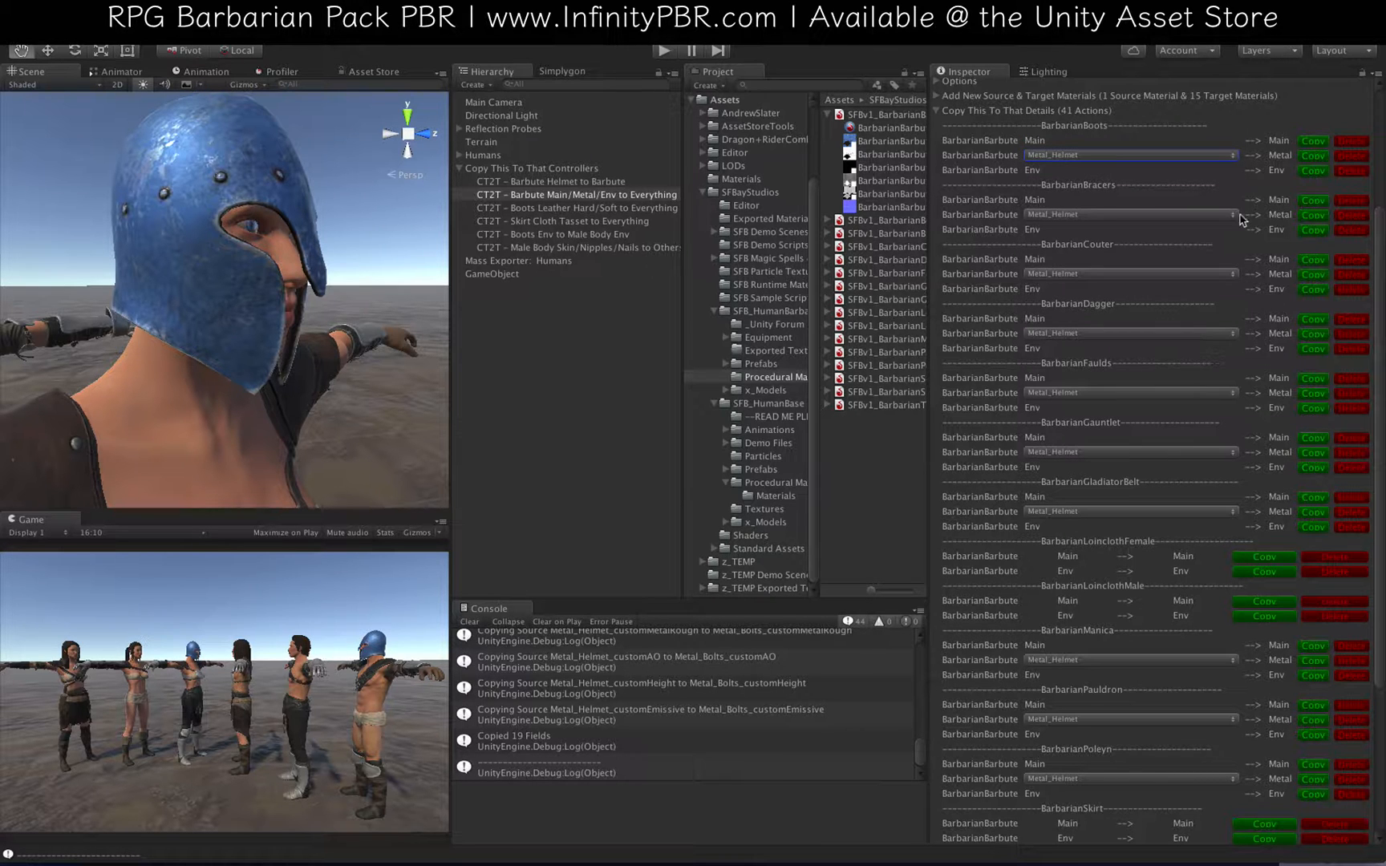
scroll(1271, 597, down, 5)
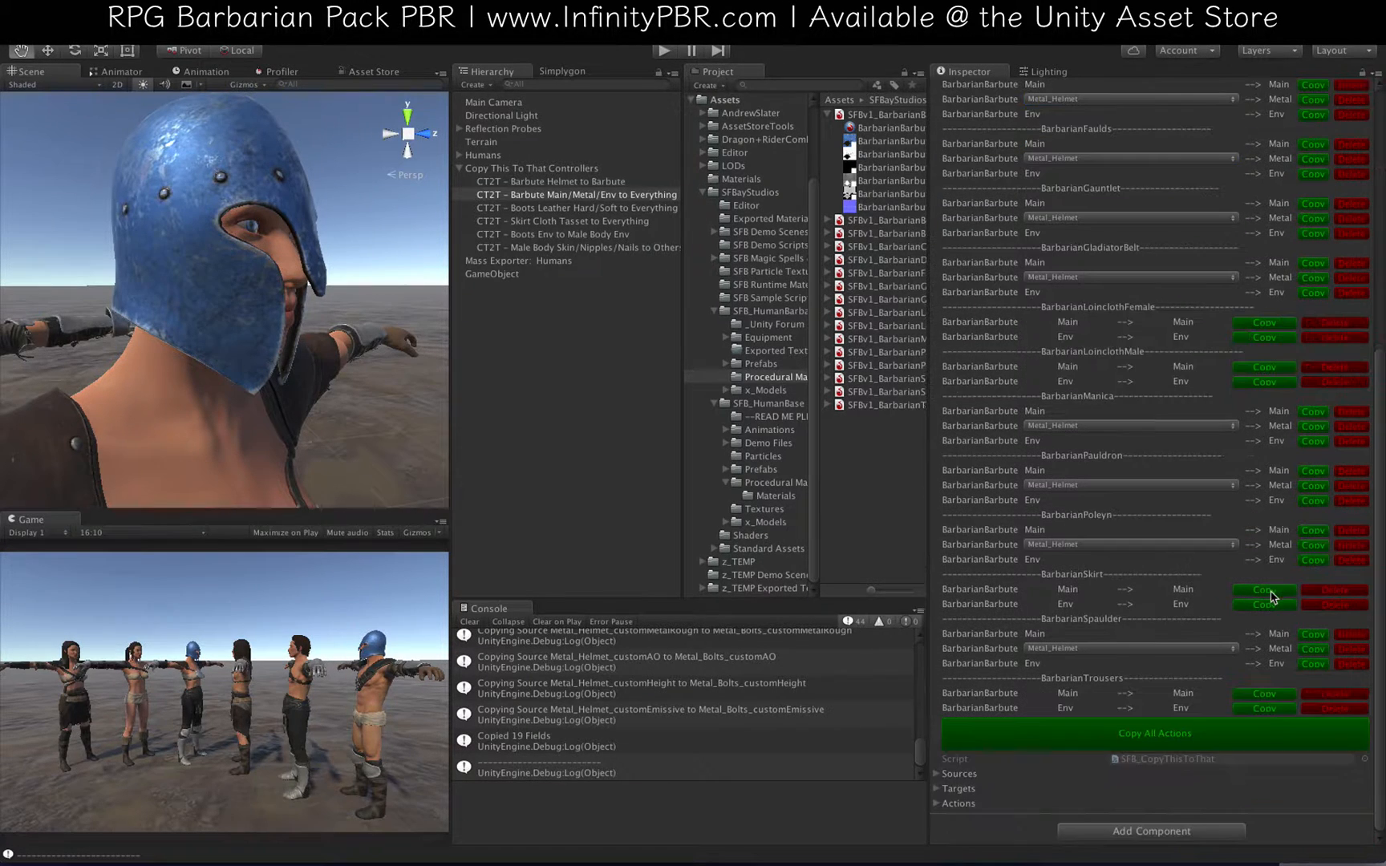
click(1039, 734)
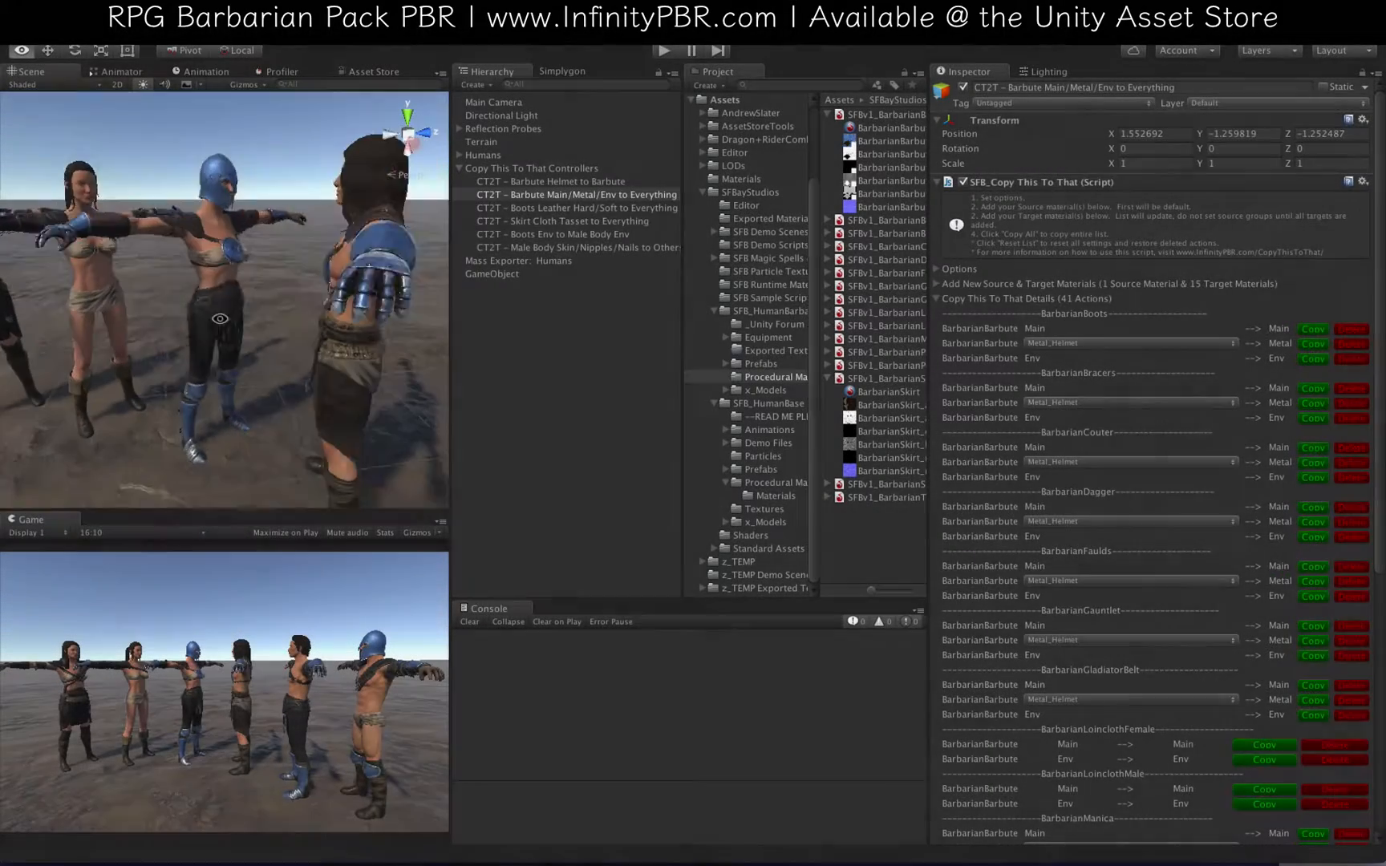
Step: Examine the metal armor pieces and boots on the characters in the scene from several angles
alt+drag(220, 319, 192, 337)
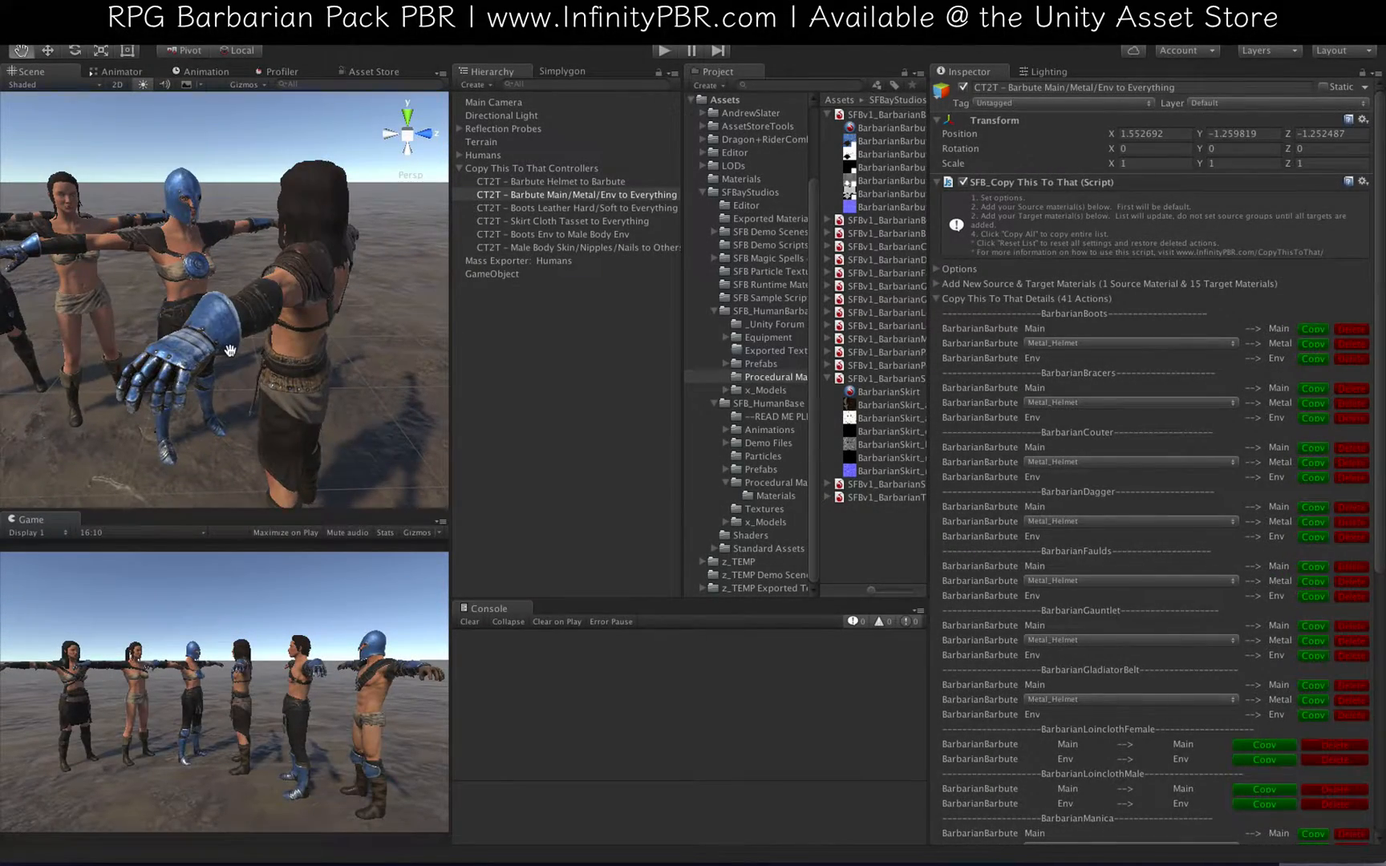
scroll(231, 350, up, 3)
alt+drag(164, 420, 212, 345)
mouse_move(240, 417)
mouse_down()
mouse_move(271, 263)
mouse_move(249, 417)
mouse_up()
scroll(270, 262, up, 5)
scroll(258, 340, down, 10)
alt+drag(120, 321, 204, 361)
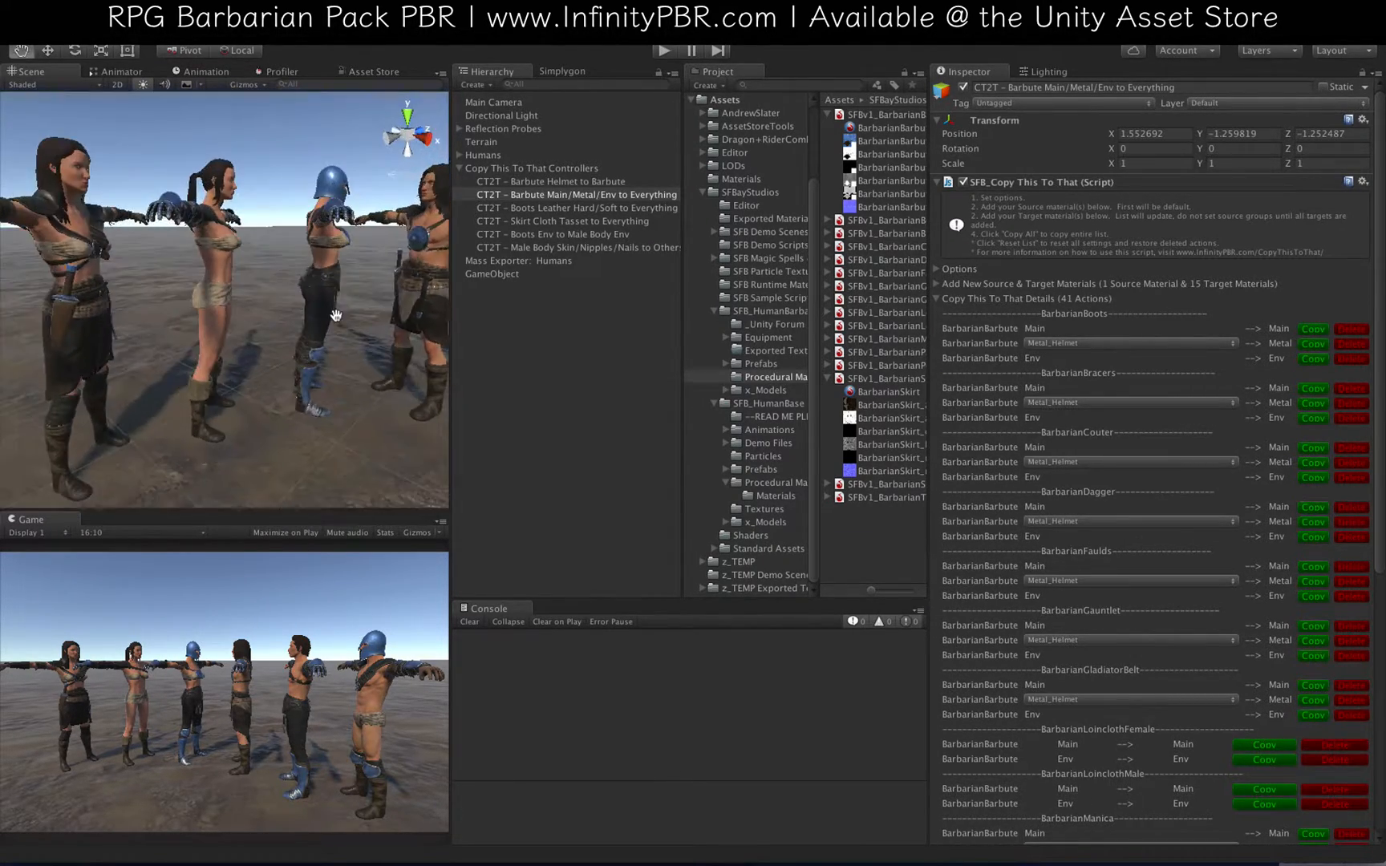
drag(152, 297, 267, 292)
scroll(262, 357, up, 5)
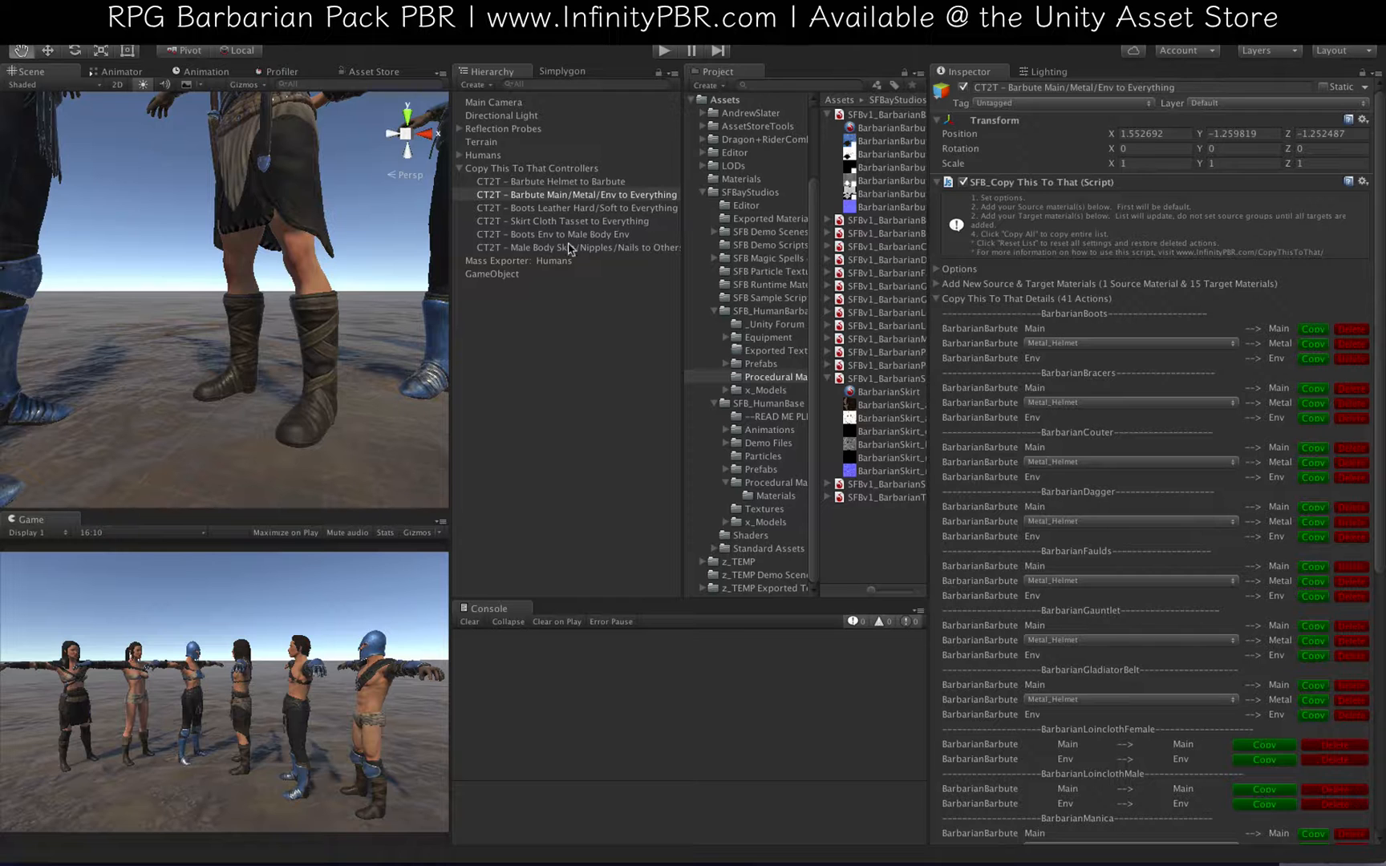
Step: On the BarbarianBoots material, set the Leather_Hard_Boots Overlay Blend to about 0.487, Lightness to about 0.569 and Overlay Color to blue 749EC6
click(827, 115)
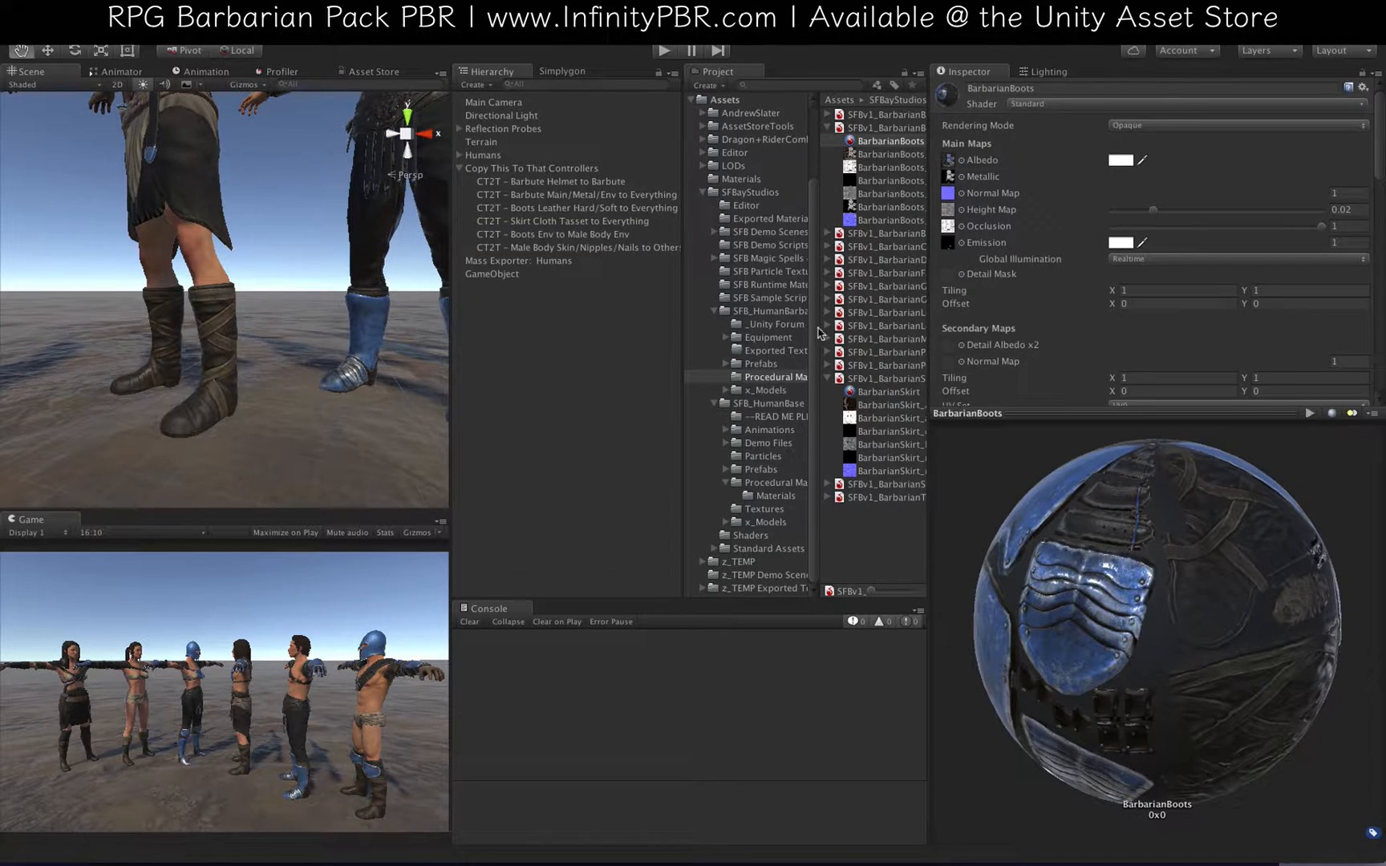
scroll(1075, 313, down, 8)
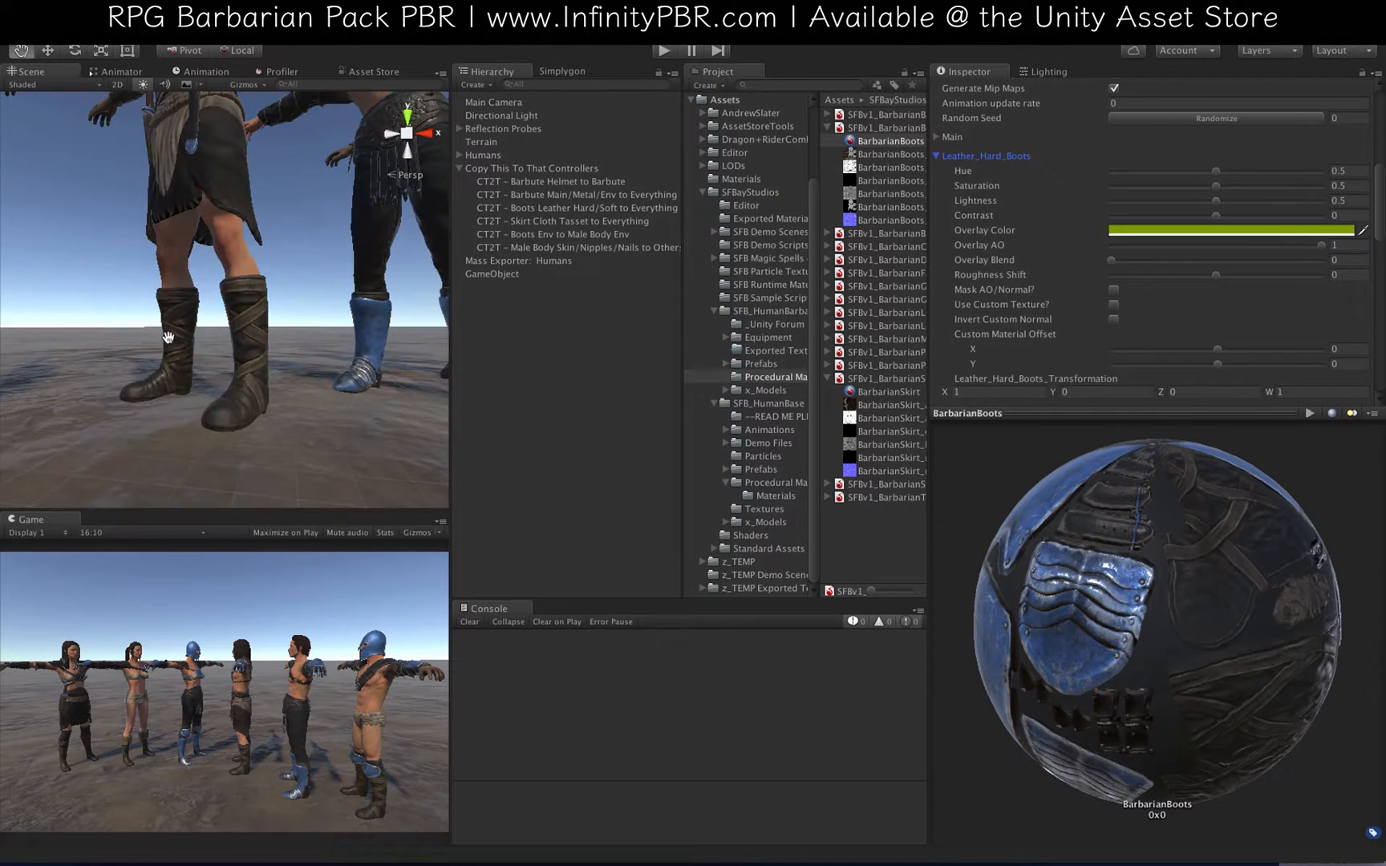
scroll(170, 337, up, 3)
scroll(170, 337, down, 3)
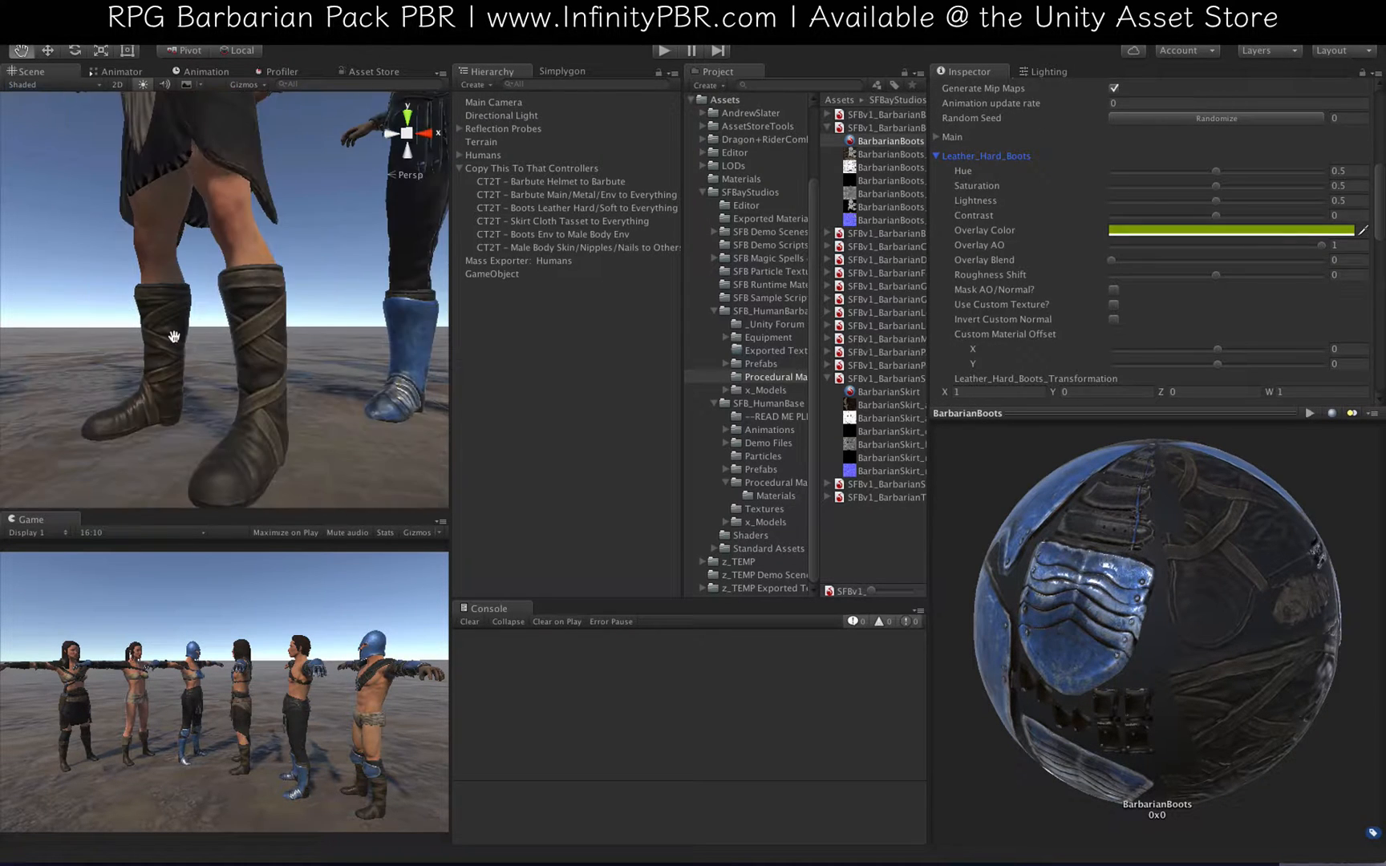
scroll(209, 337, down, 4)
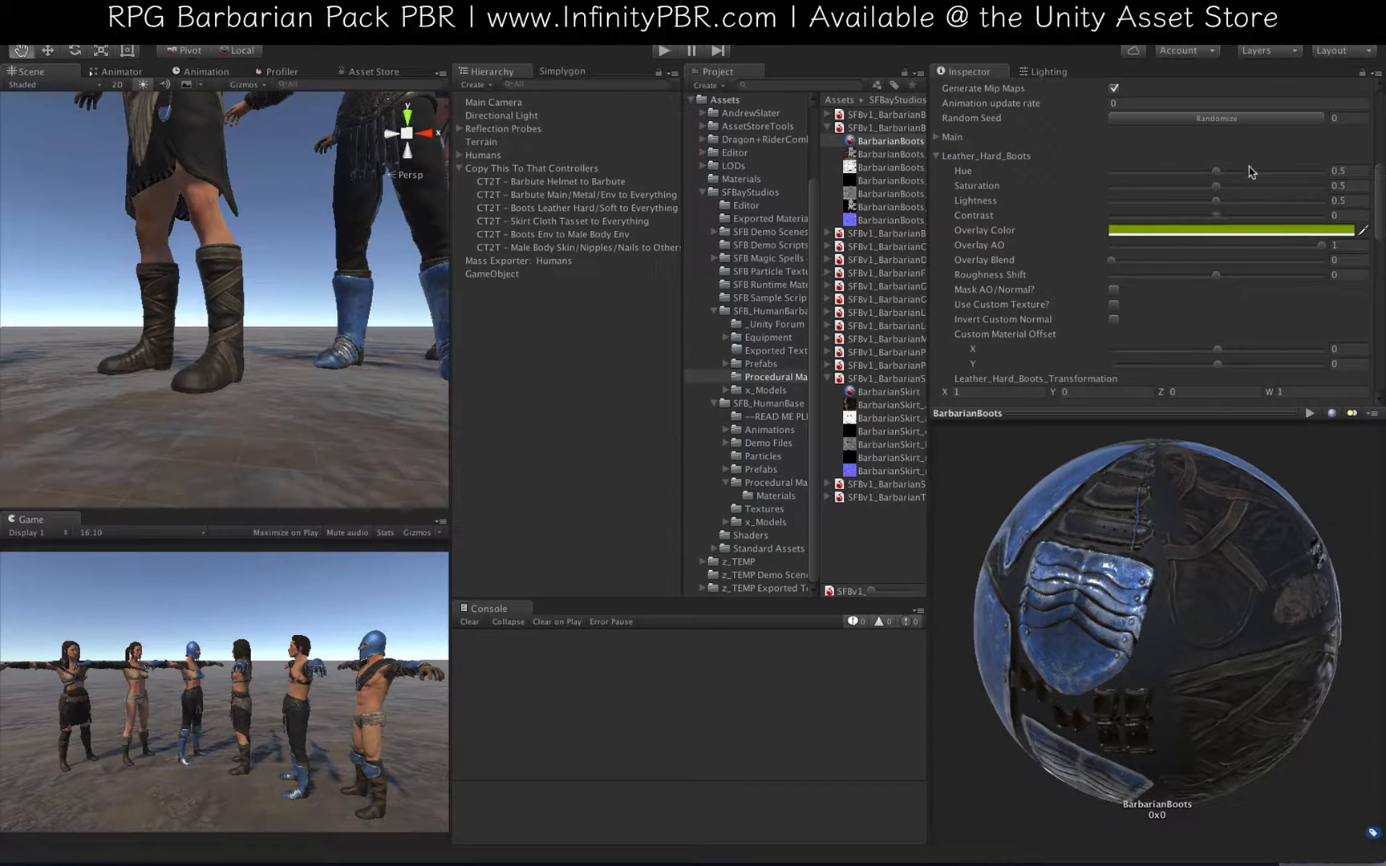
click(1213, 261)
click(1231, 201)
click(1195, 231)
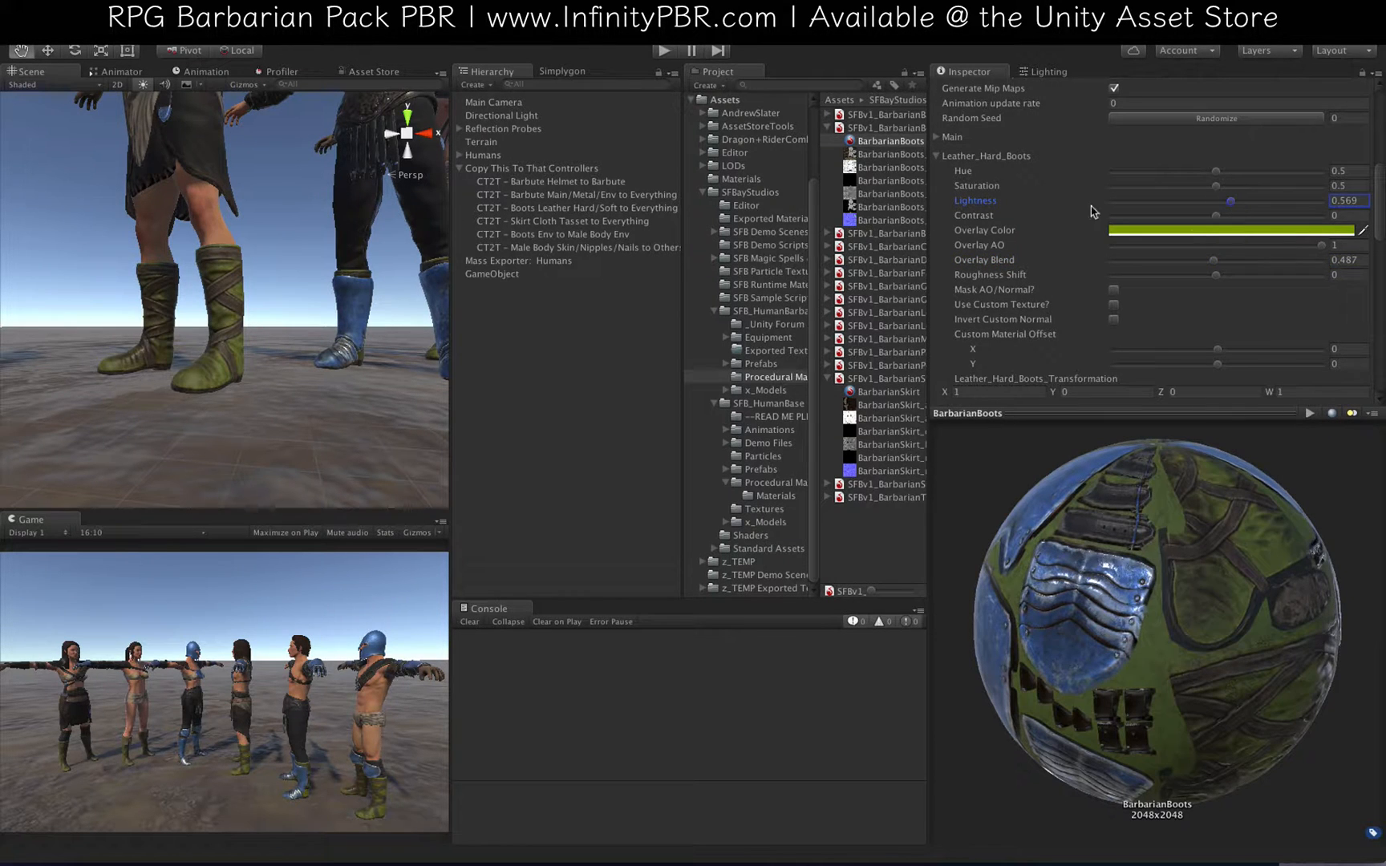
click(901, 250)
click(819, 229)
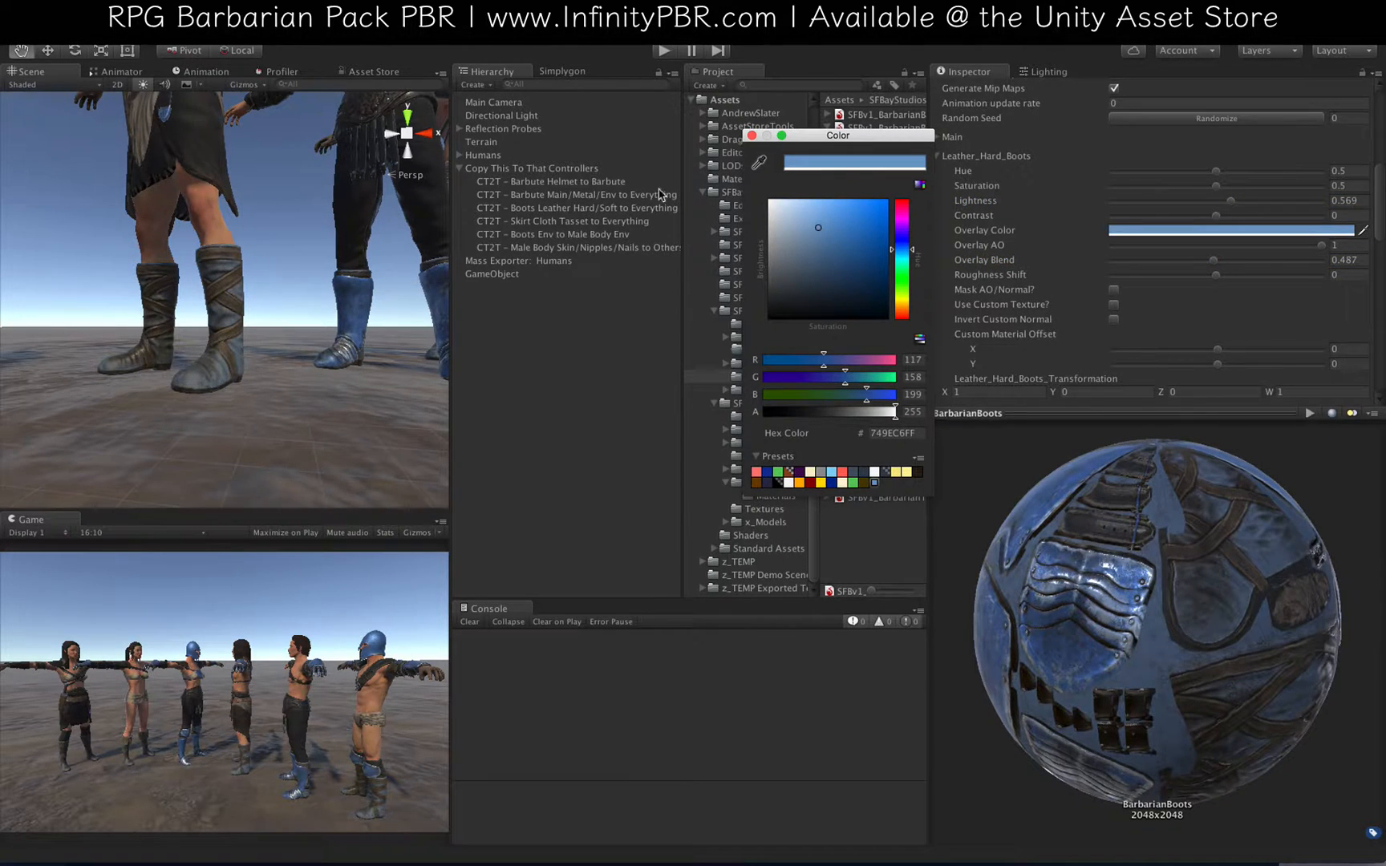
Step: Set the boots' Leather_Soft_Straps Lightness to about 0.675, Overlay Blend to about 0.288 and Overlay Color to a pale yellow
scroll(273, 321, up, 5)
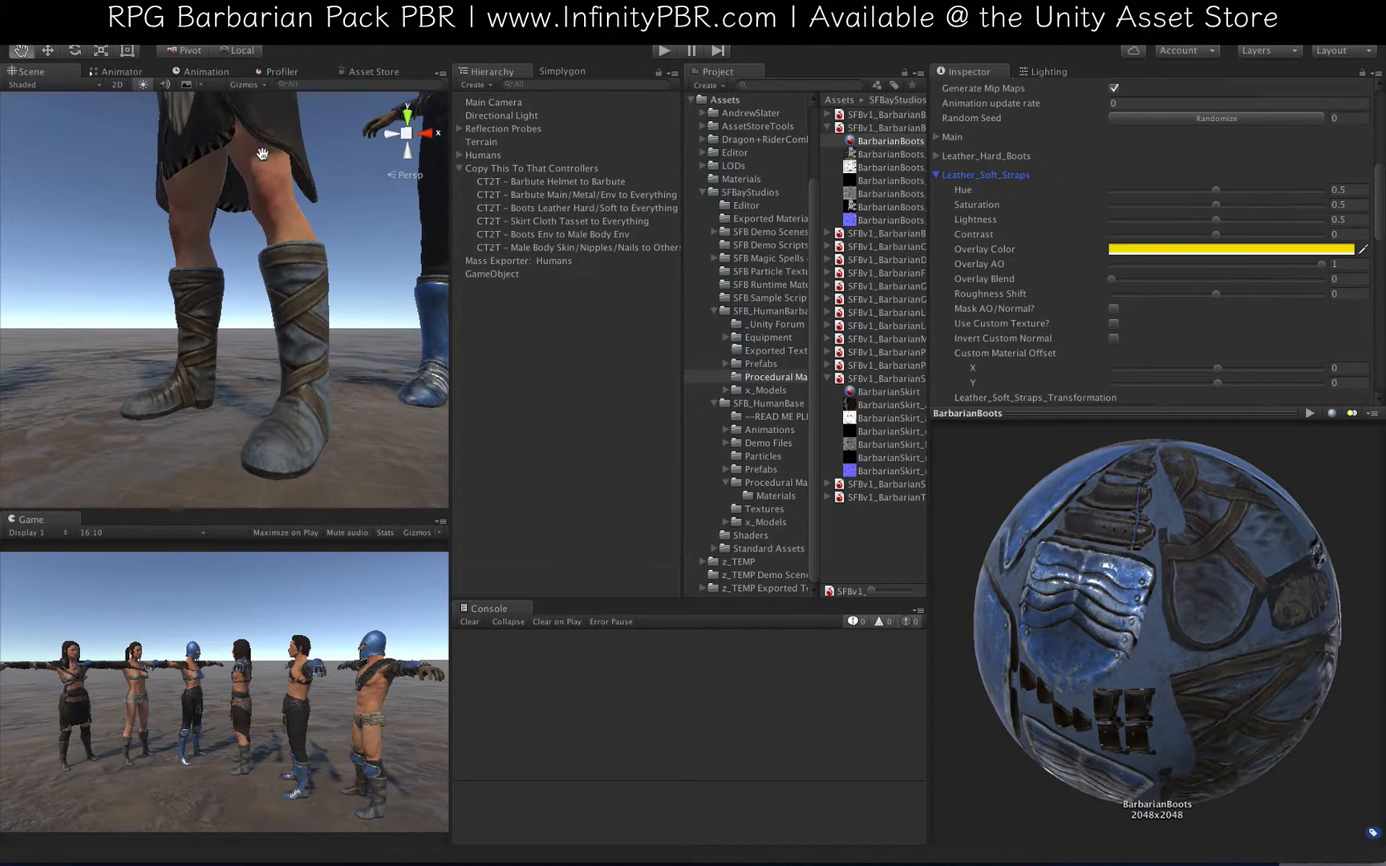
click(1253, 219)
click(1172, 279)
click(1231, 248)
click(900, 309)
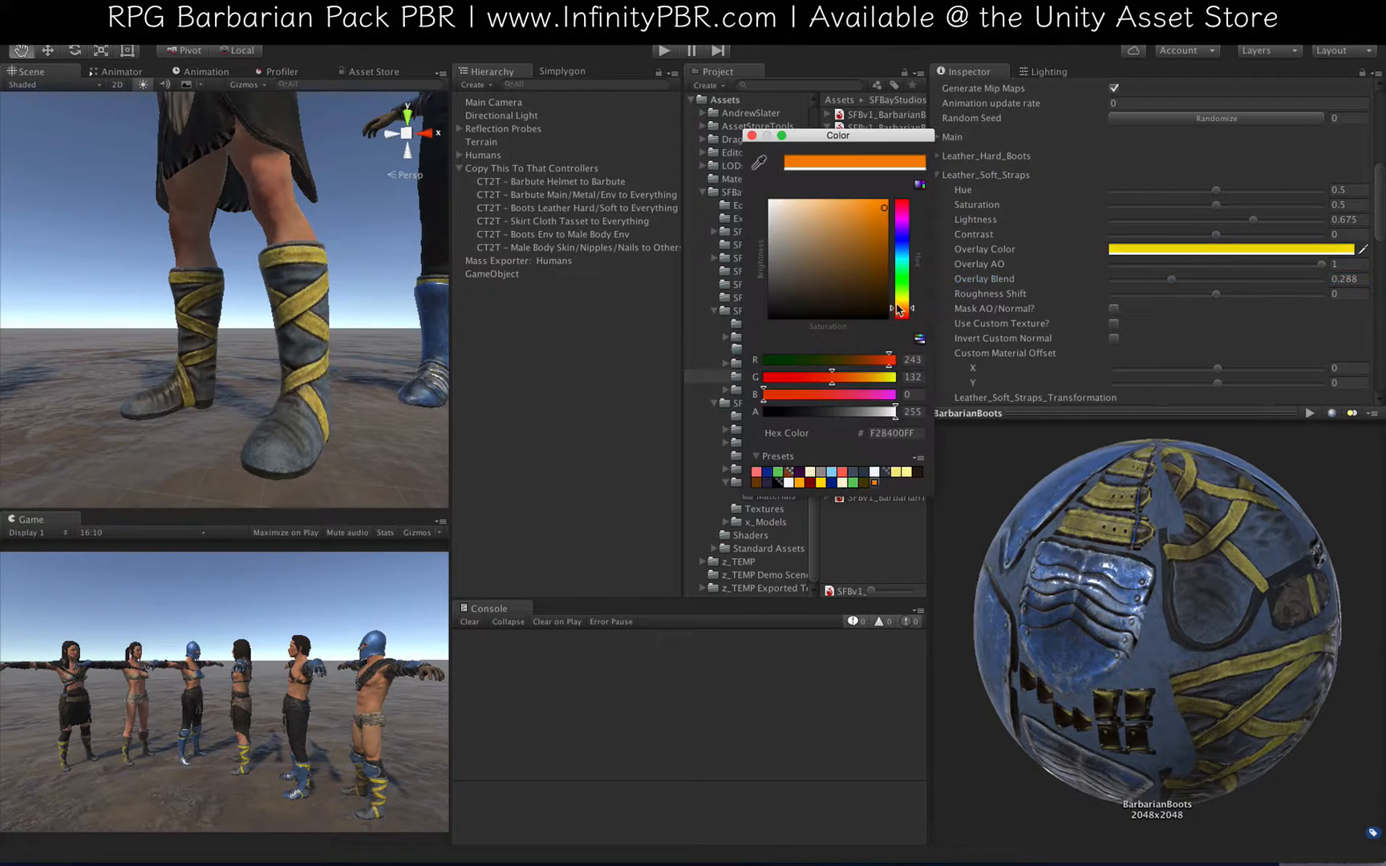
mouse_move(901, 309)
mouse_down()
mouse_move(903, 207)
mouse_move(904, 305)
mouse_up()
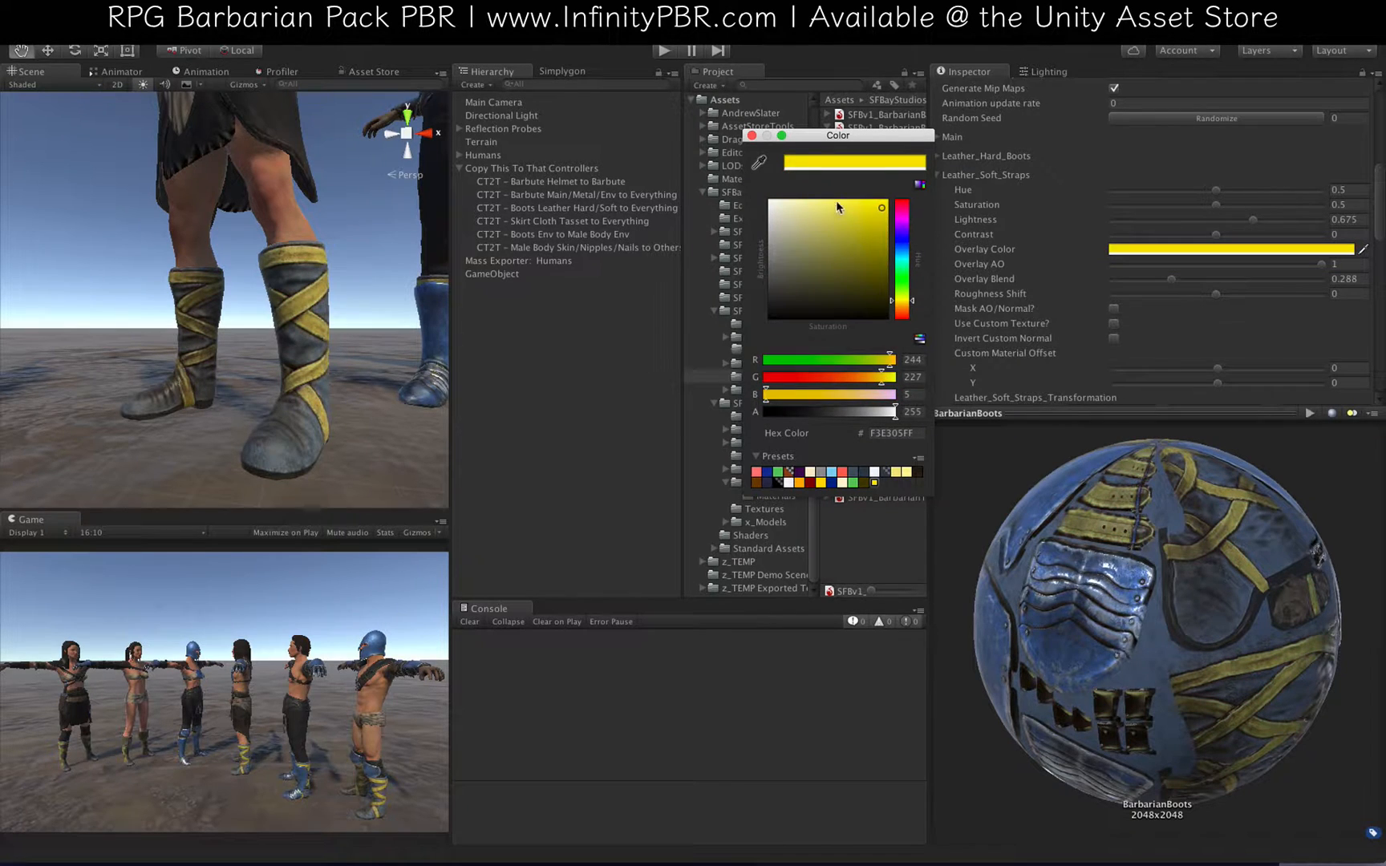
mouse_move(837, 207)
mouse_down()
mouse_move(806, 216)
mouse_move(814, 206)
mouse_up()
click(752, 136)
scroll(321, 272, down, 10)
alt+drag(289, 265, 361, 277)
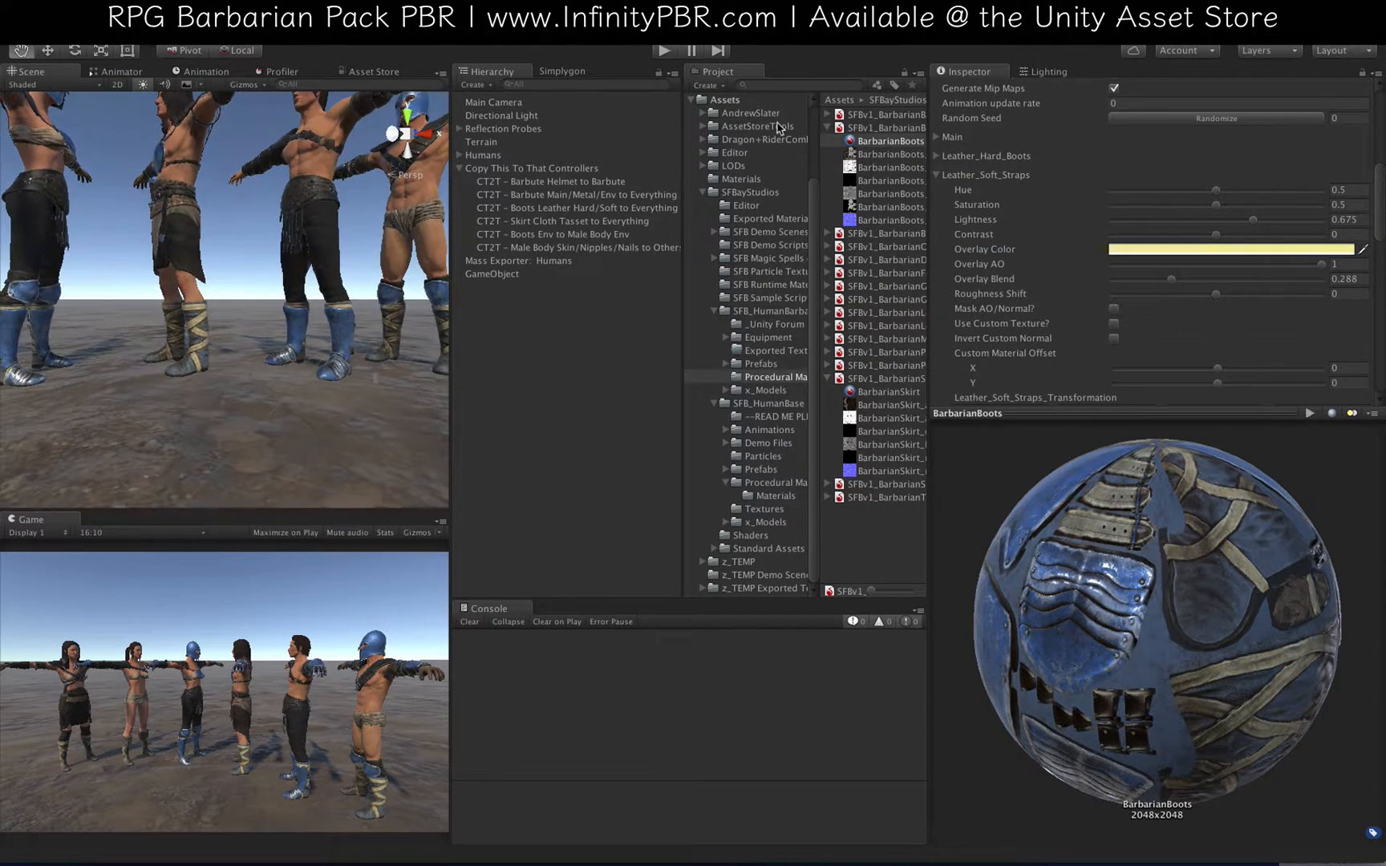
Step: Run all copy actions of the CT2T - Boots Leather Hard/Soft to Everything controller, keeping Leather_Hard_Boots as the BarbarianBracers Leather_Hard source
double_click(596, 208)
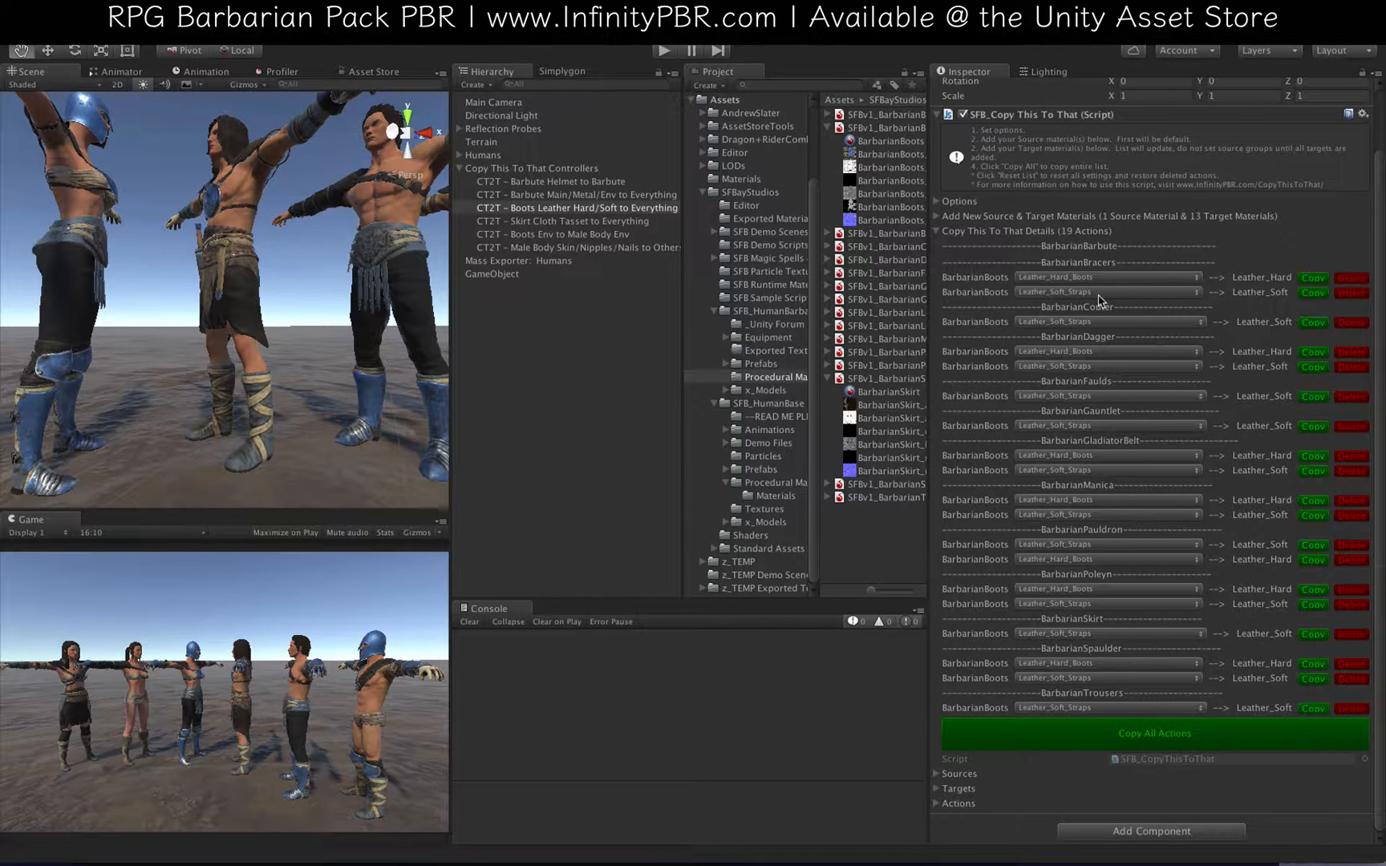
click(1076, 278)
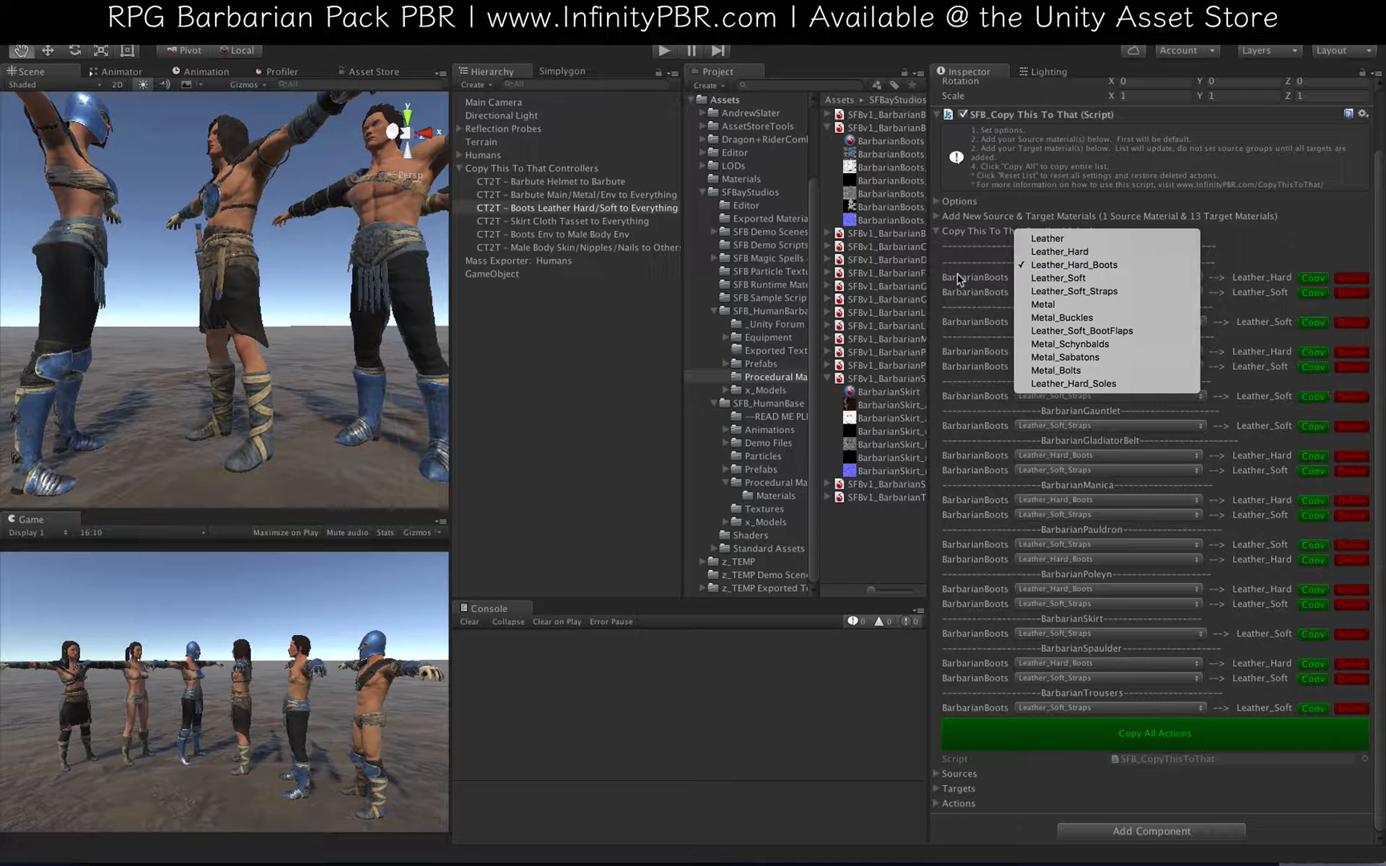
click(1017, 266)
alt+drag(322, 249, 255, 336)
scroll(233, 331, up, 5)
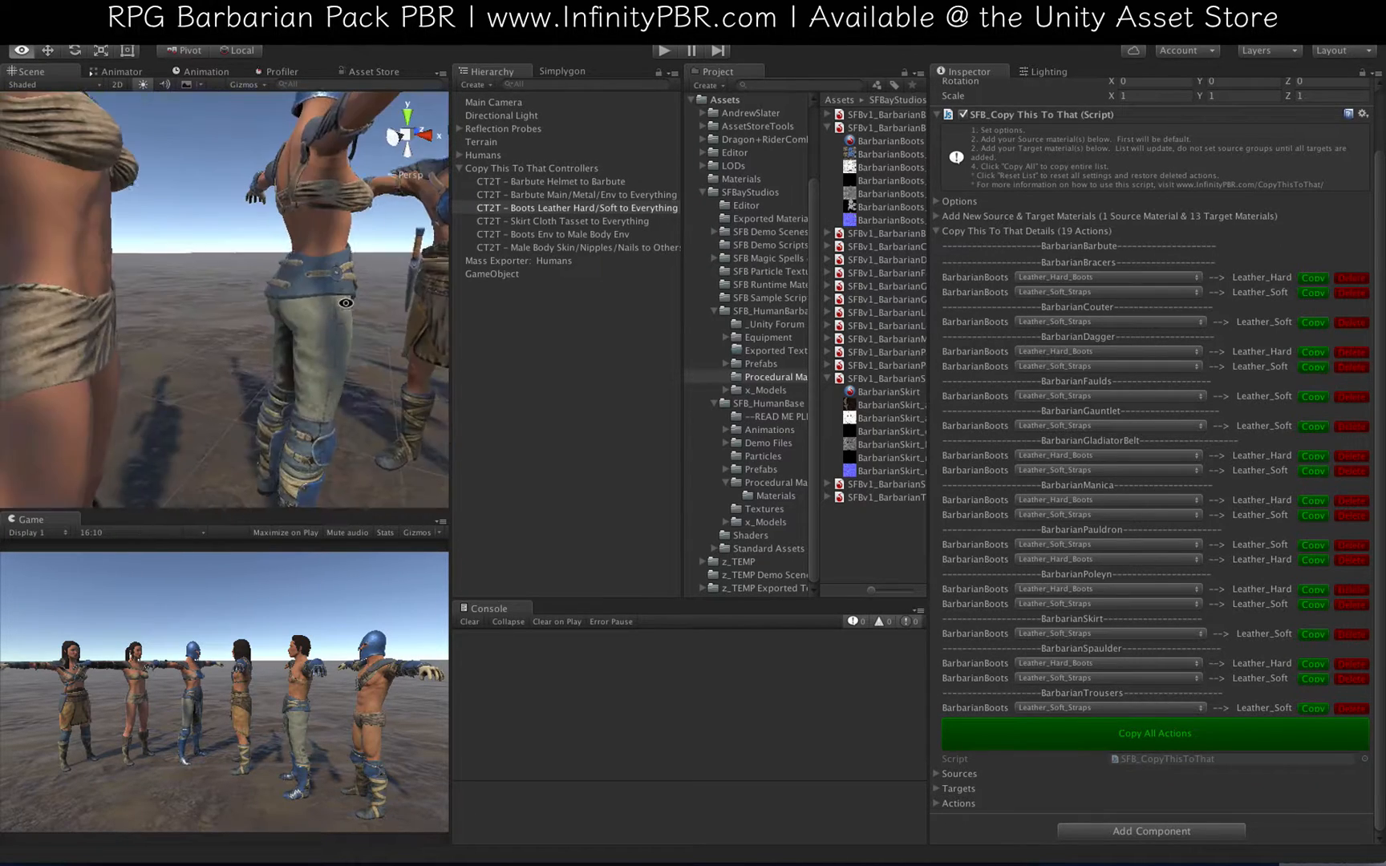
scroll(204, 279, down, 4)
scroll(221, 282, down, 5)
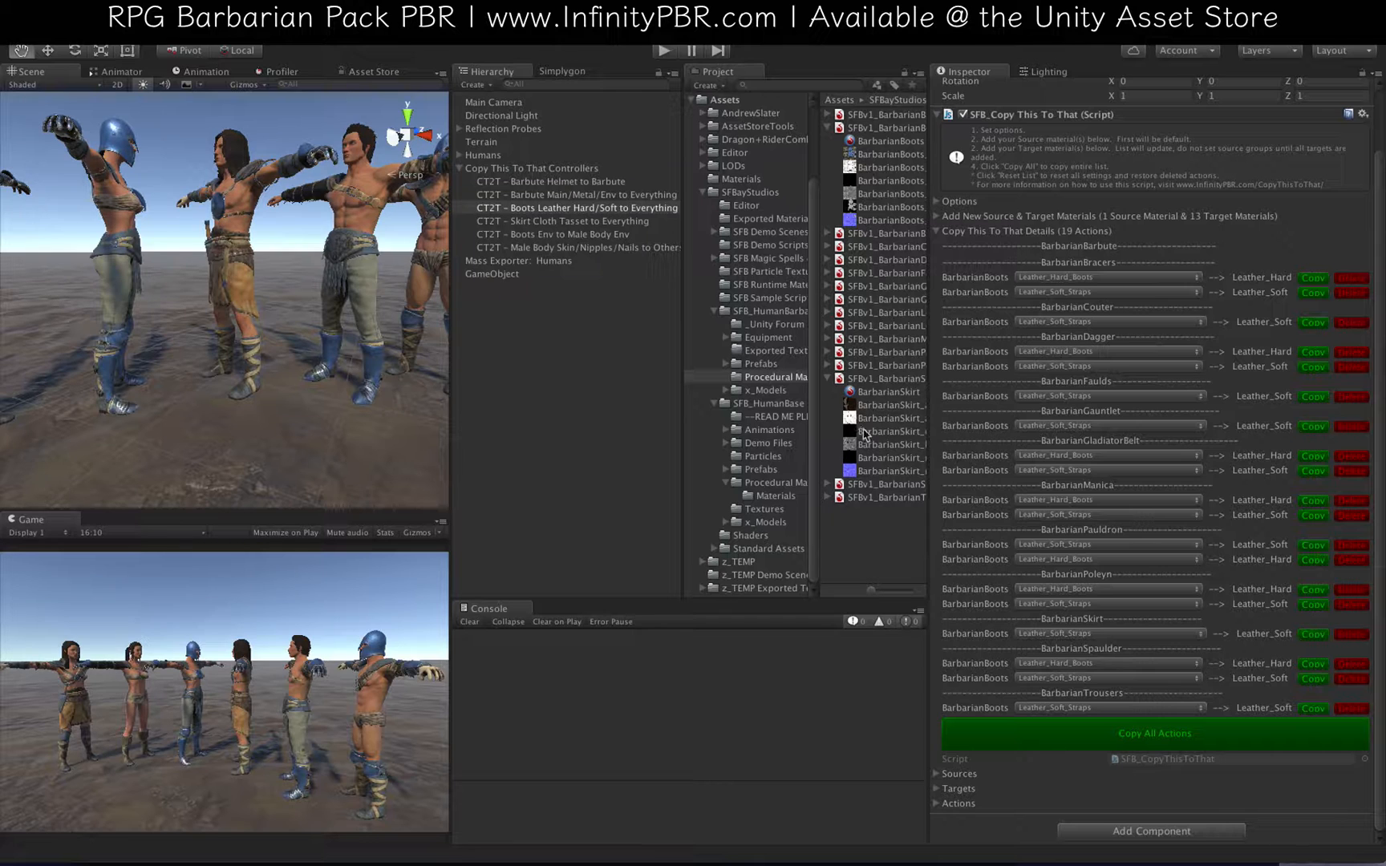
Step: On the BarbarianSkirt material, set the Cloth_Tasset Lightness to about 0.699
click(891, 391)
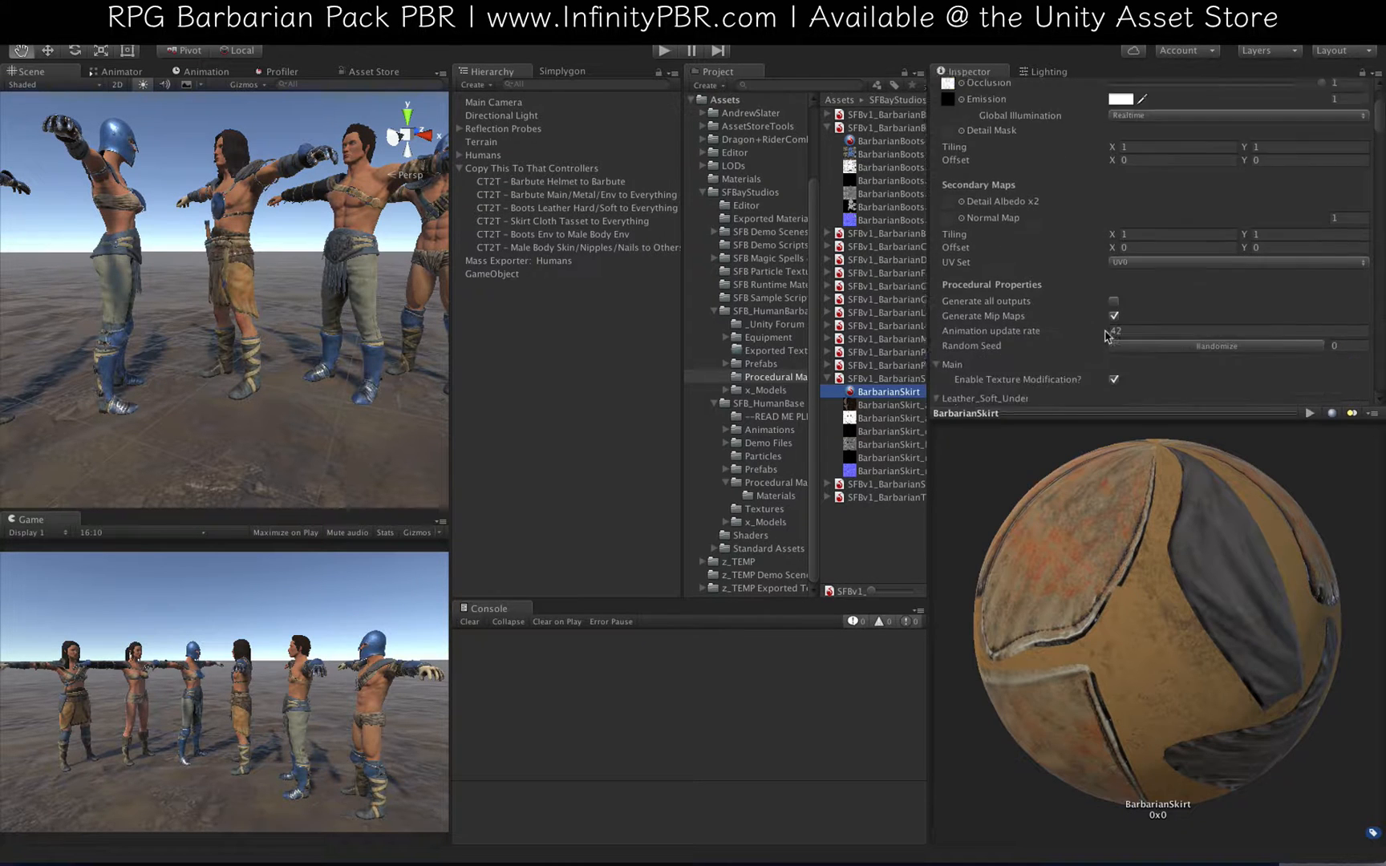
scroll(1108, 336, down, 6)
scroll(1047, 233, up, 3)
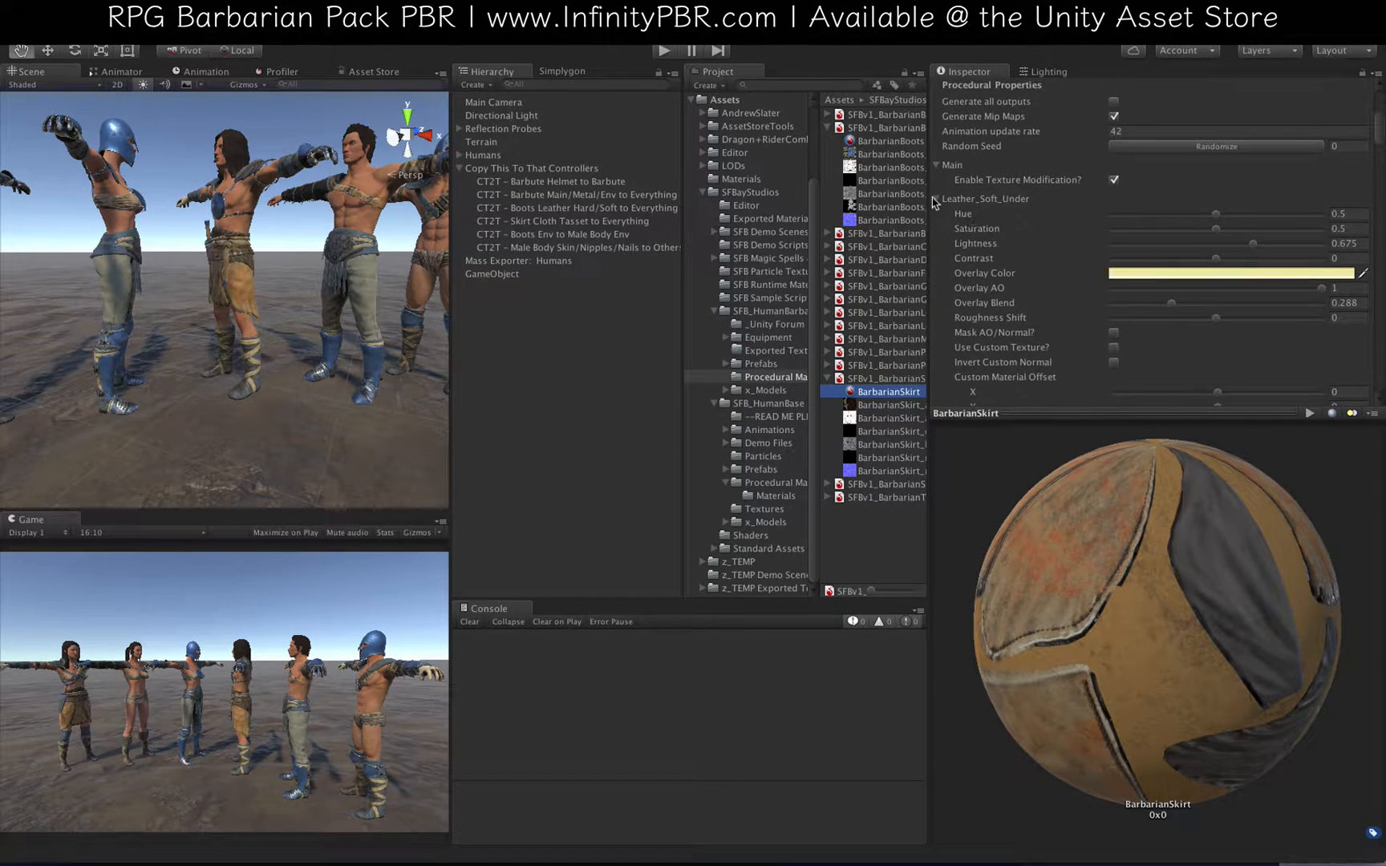
click(936, 199)
click(937, 218)
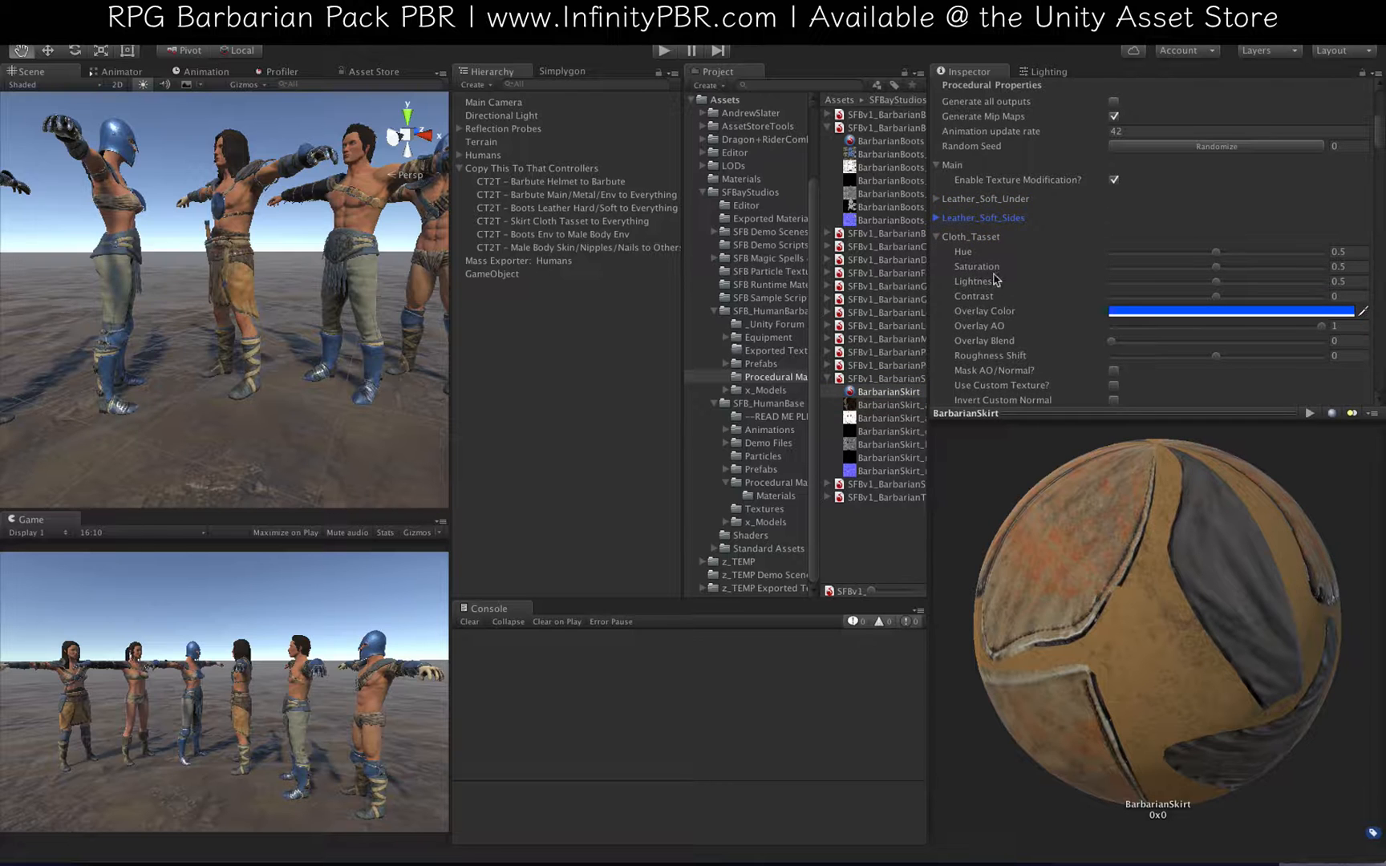
scroll(994, 279, down, 2)
scroll(307, 261, up, 6)
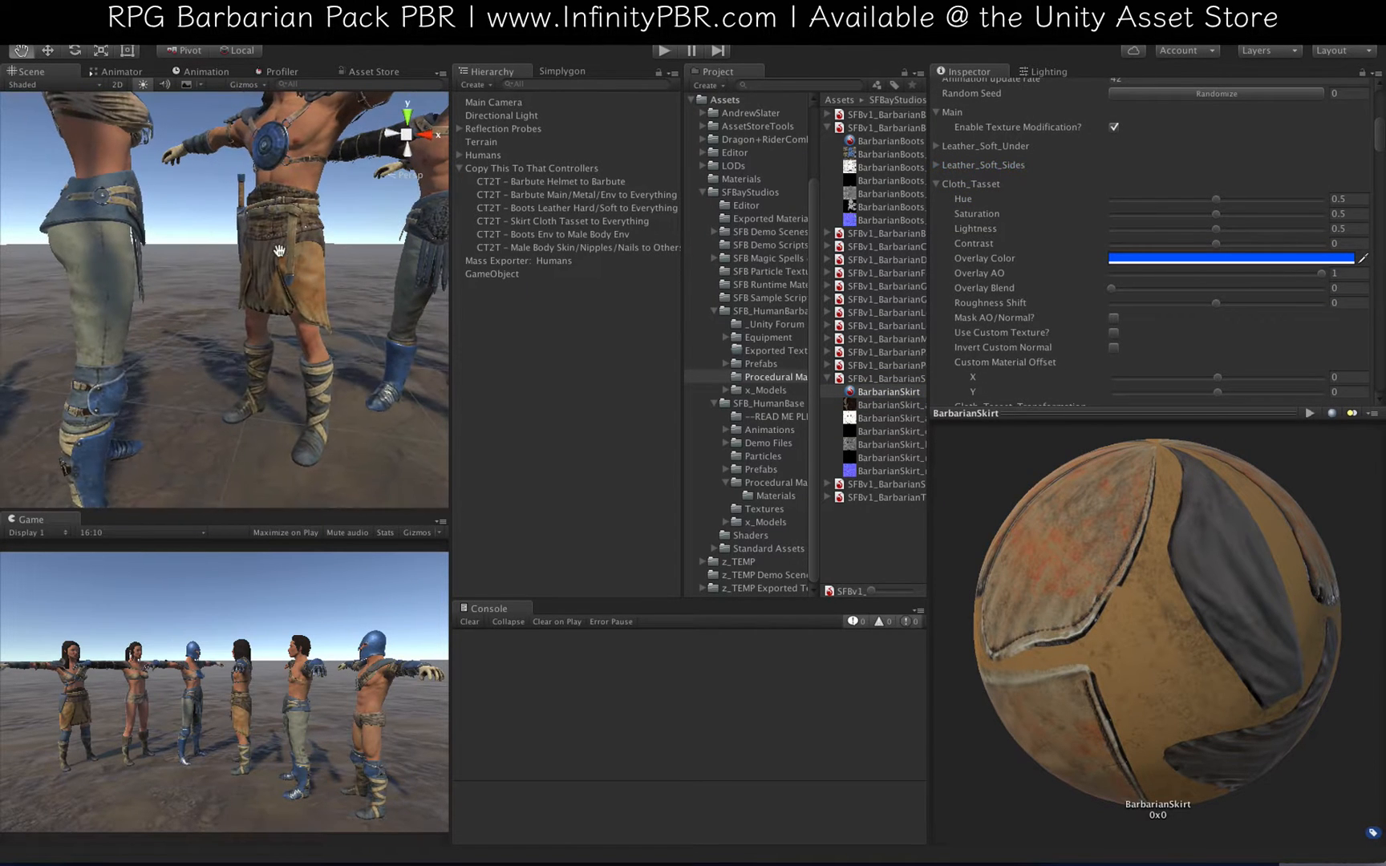
click(1249, 230)
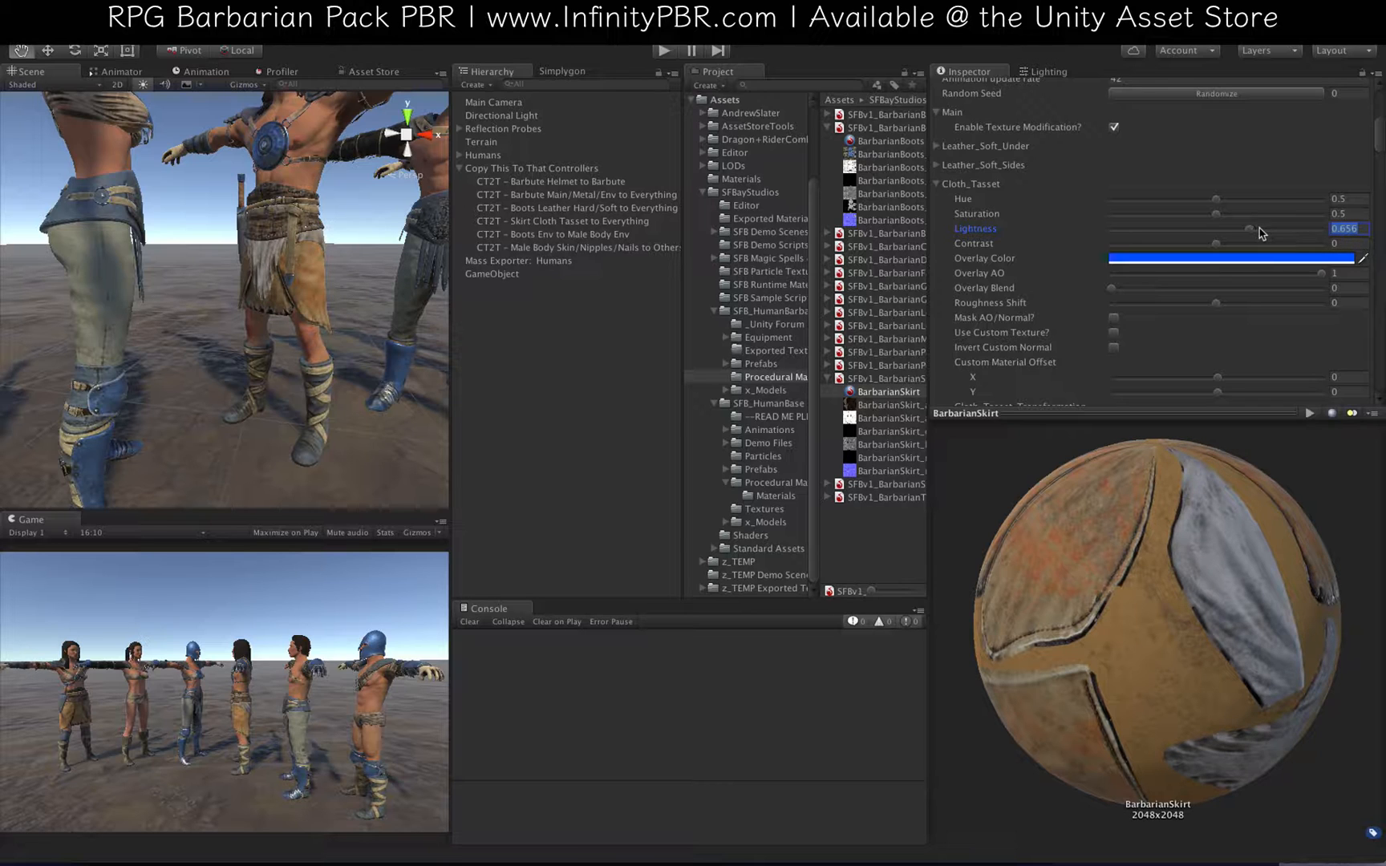
click(1259, 229)
scroll(263, 246, down, 6)
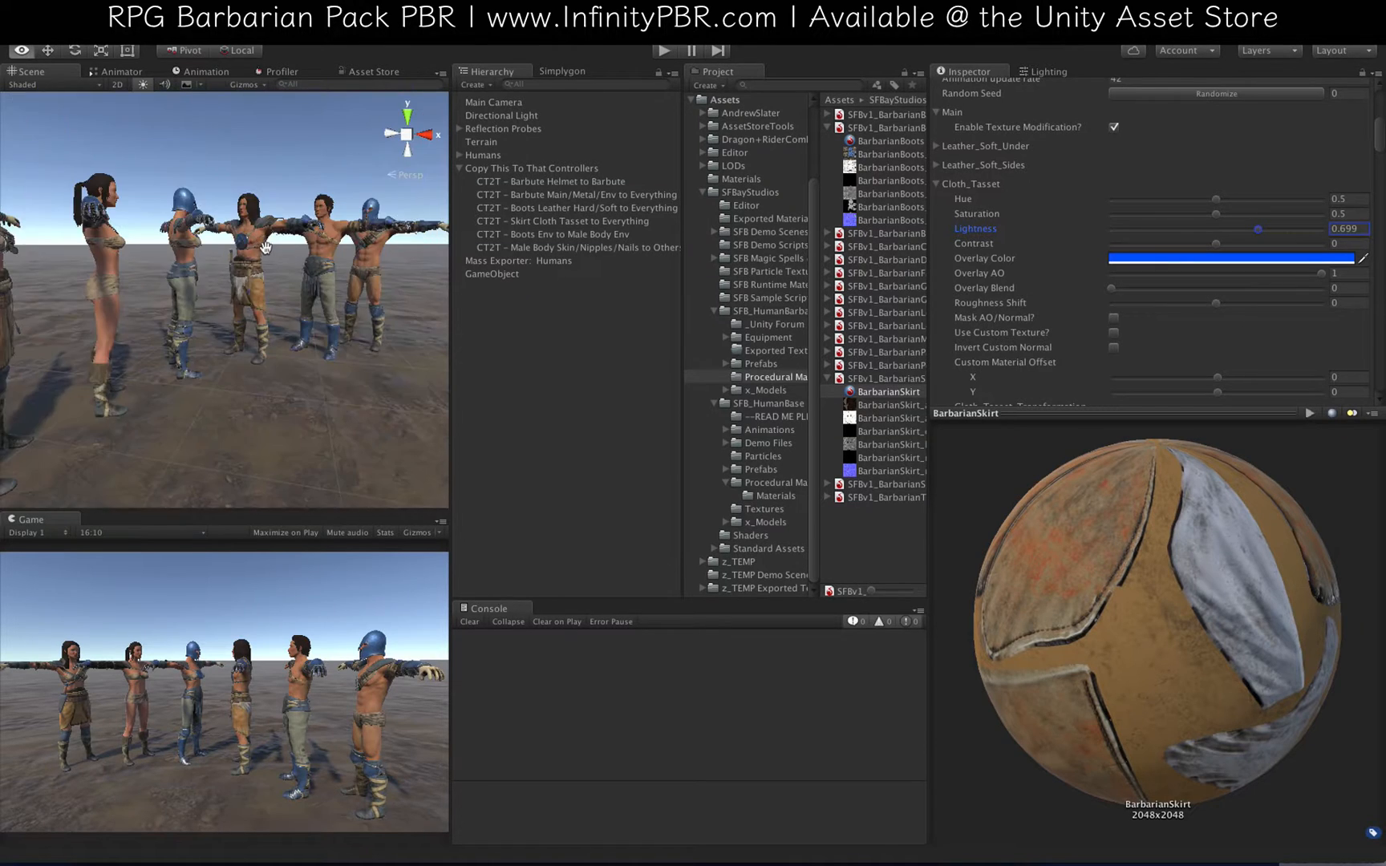
Step: Run all copy actions of the CT2T - Skirt Cloth Tasset to Everything controller and check the cloth on the characters
alt+drag(266, 246, 417, 243)
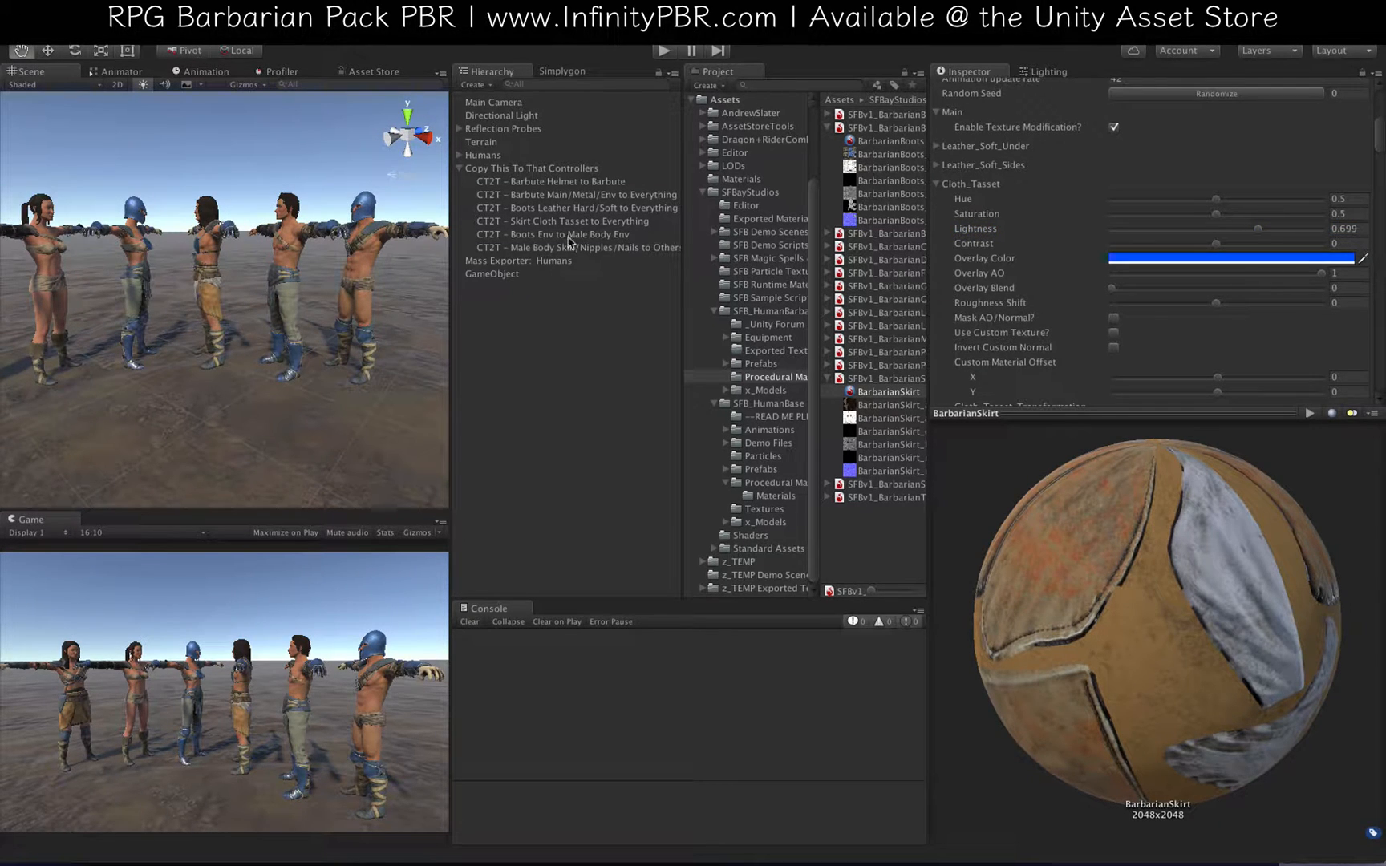
click(598, 222)
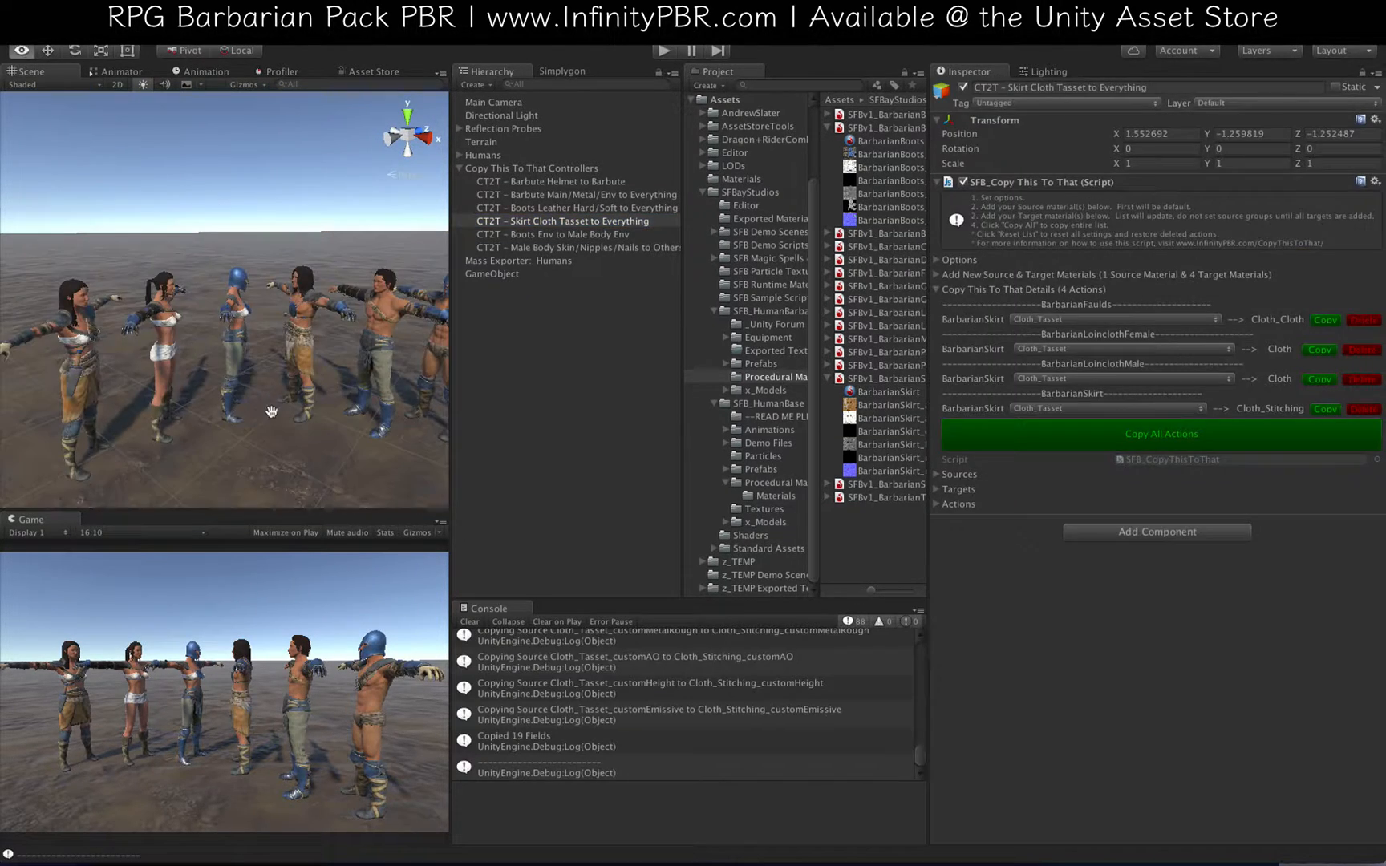
scroll(272, 345, up, 8)
drag(369, 341, 261, 345)
scroll(260, 345, down, 8)
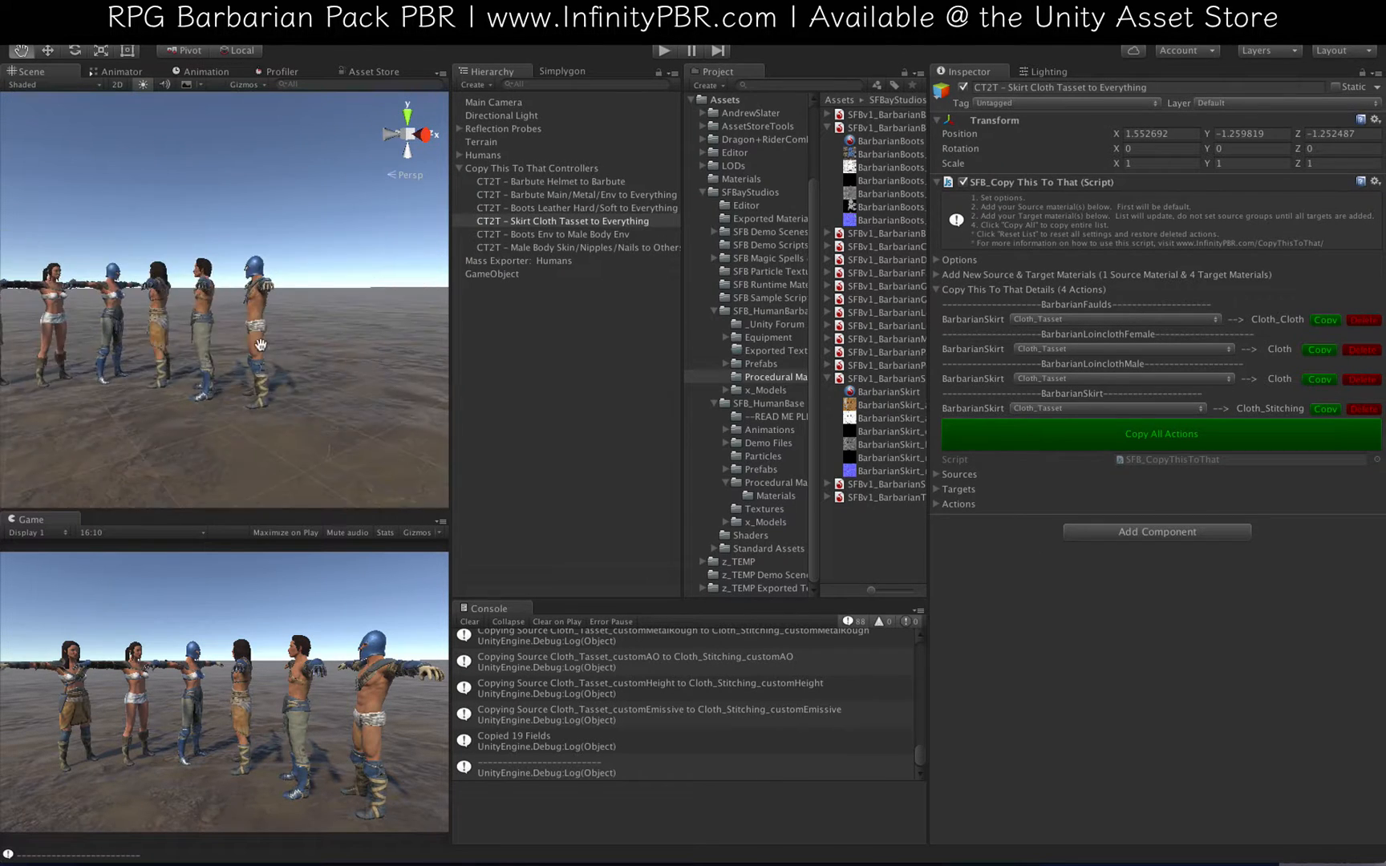
scroll(261, 345, up, 6)
Step: Add the BarbarianBoots material as a new target in the CT2T - Boots Env to Male Body Env controller
click(577, 236)
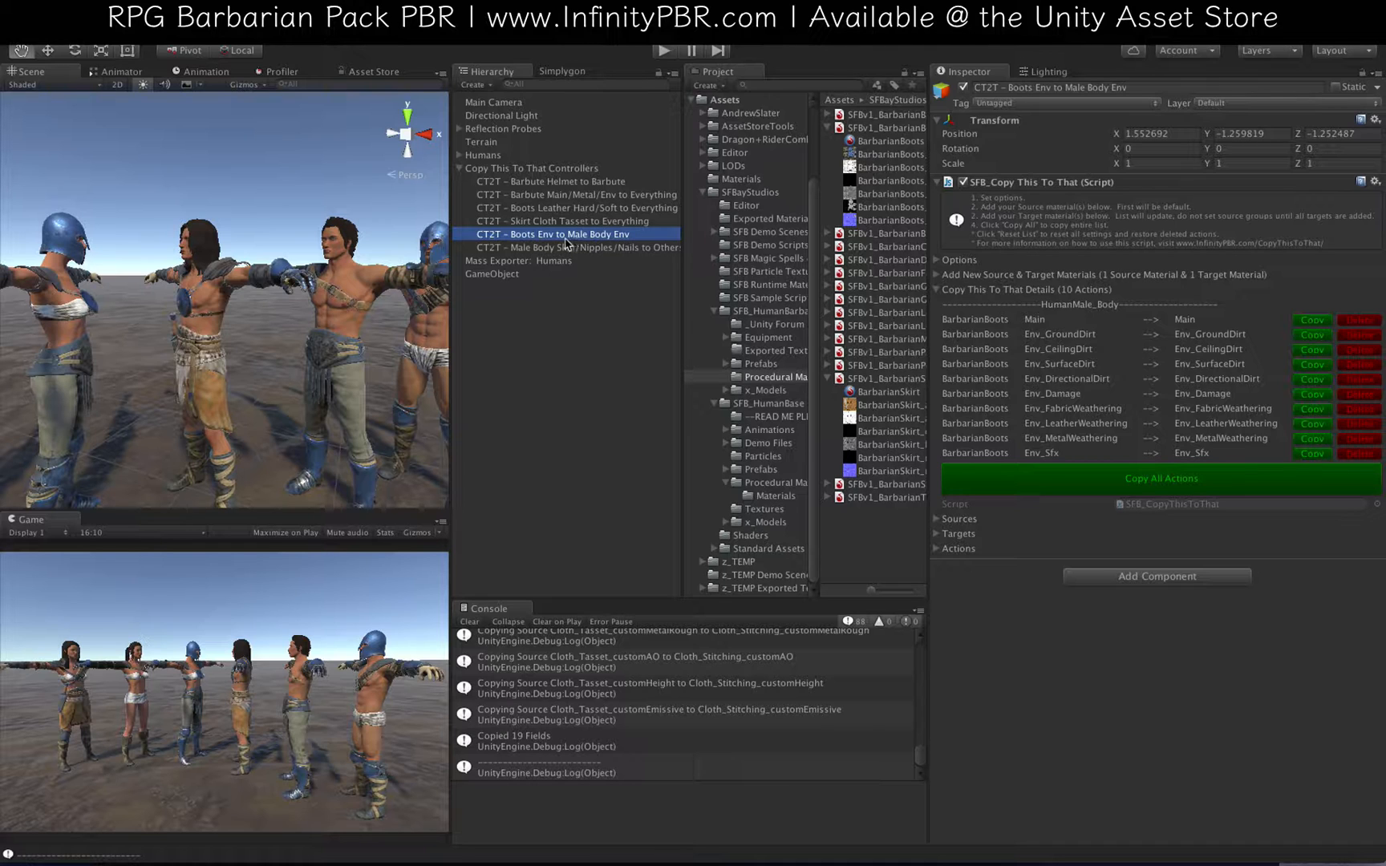
click(934, 274)
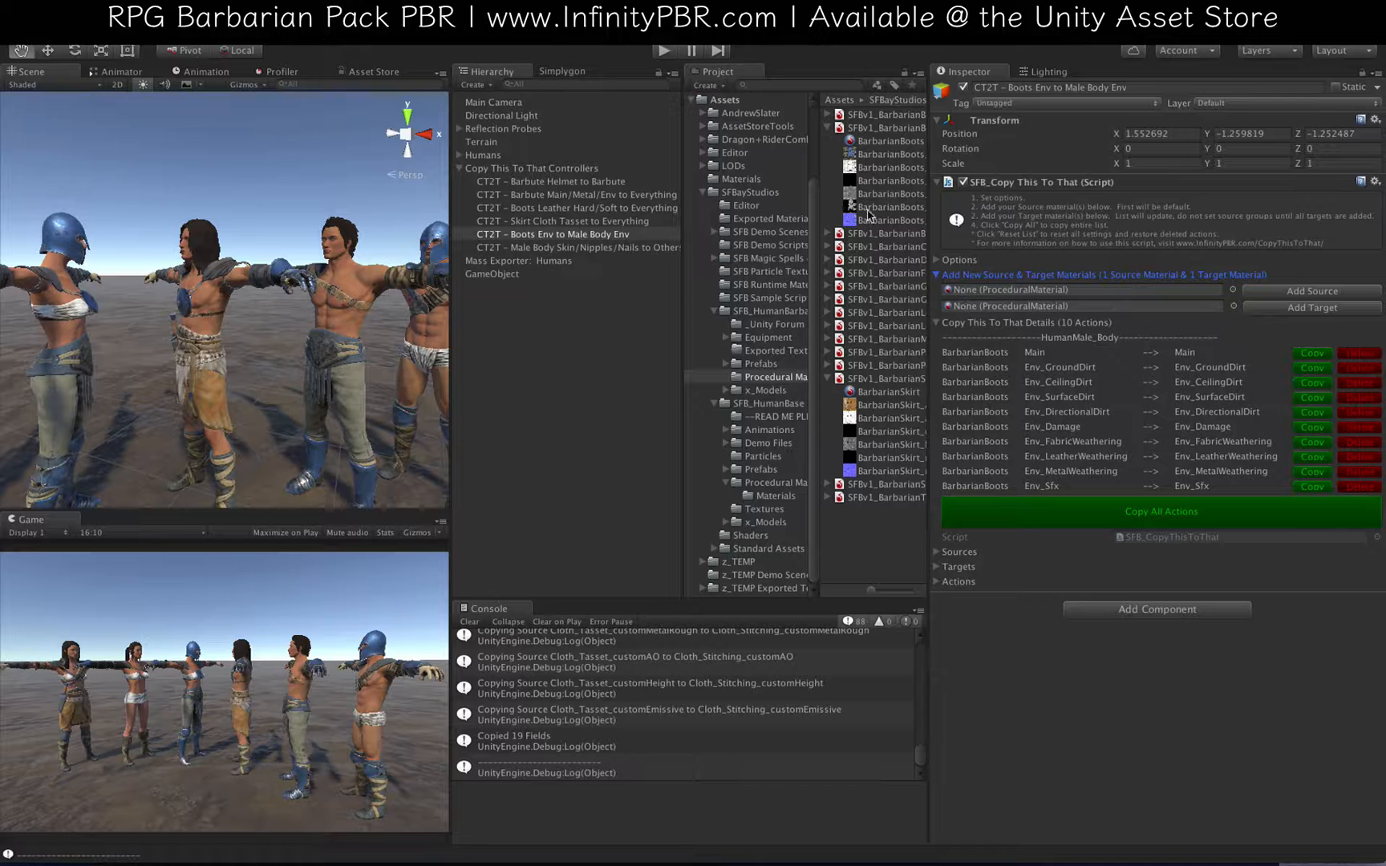
drag(849, 143, 1053, 307)
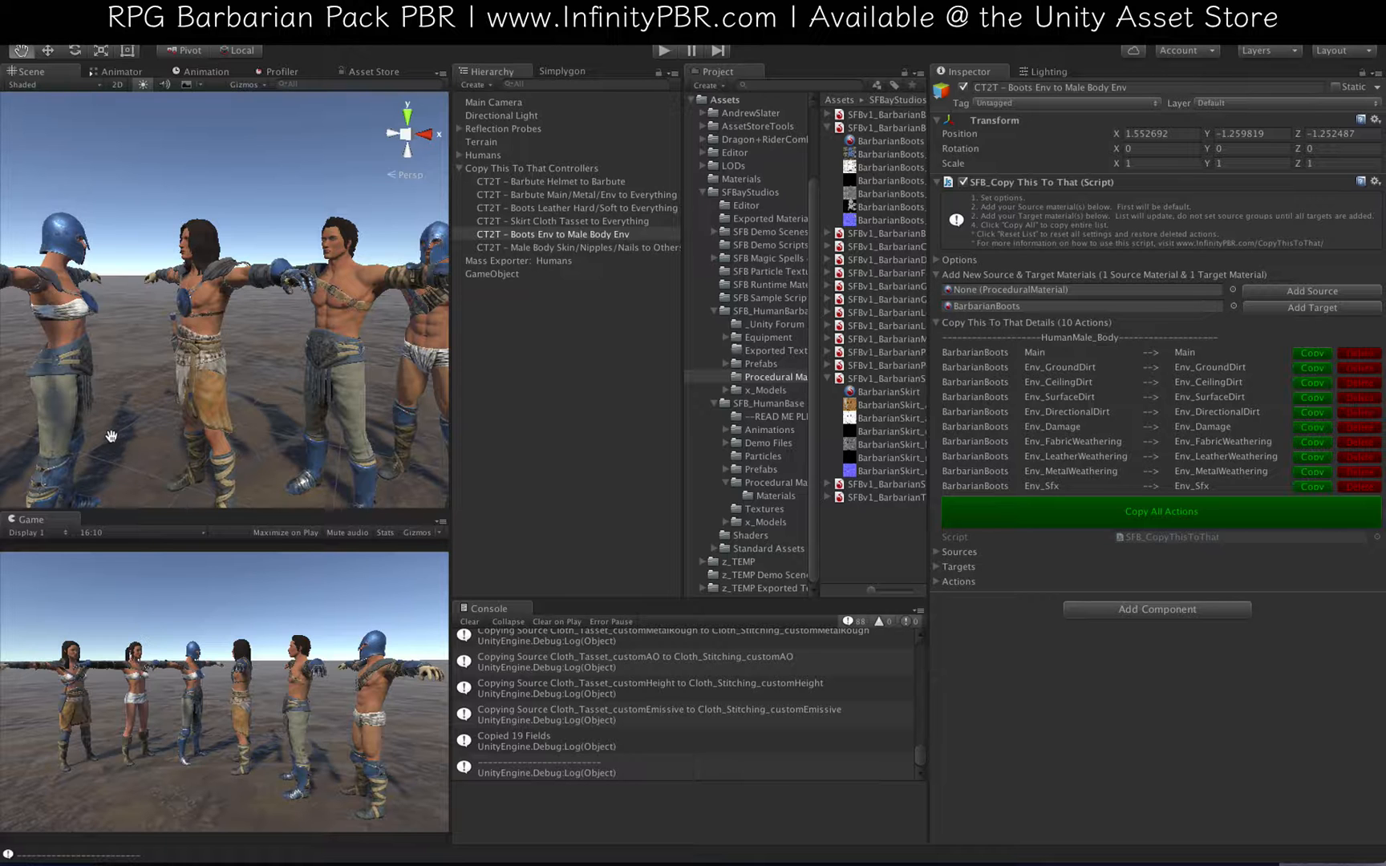
drag(110, 437, 227, 340)
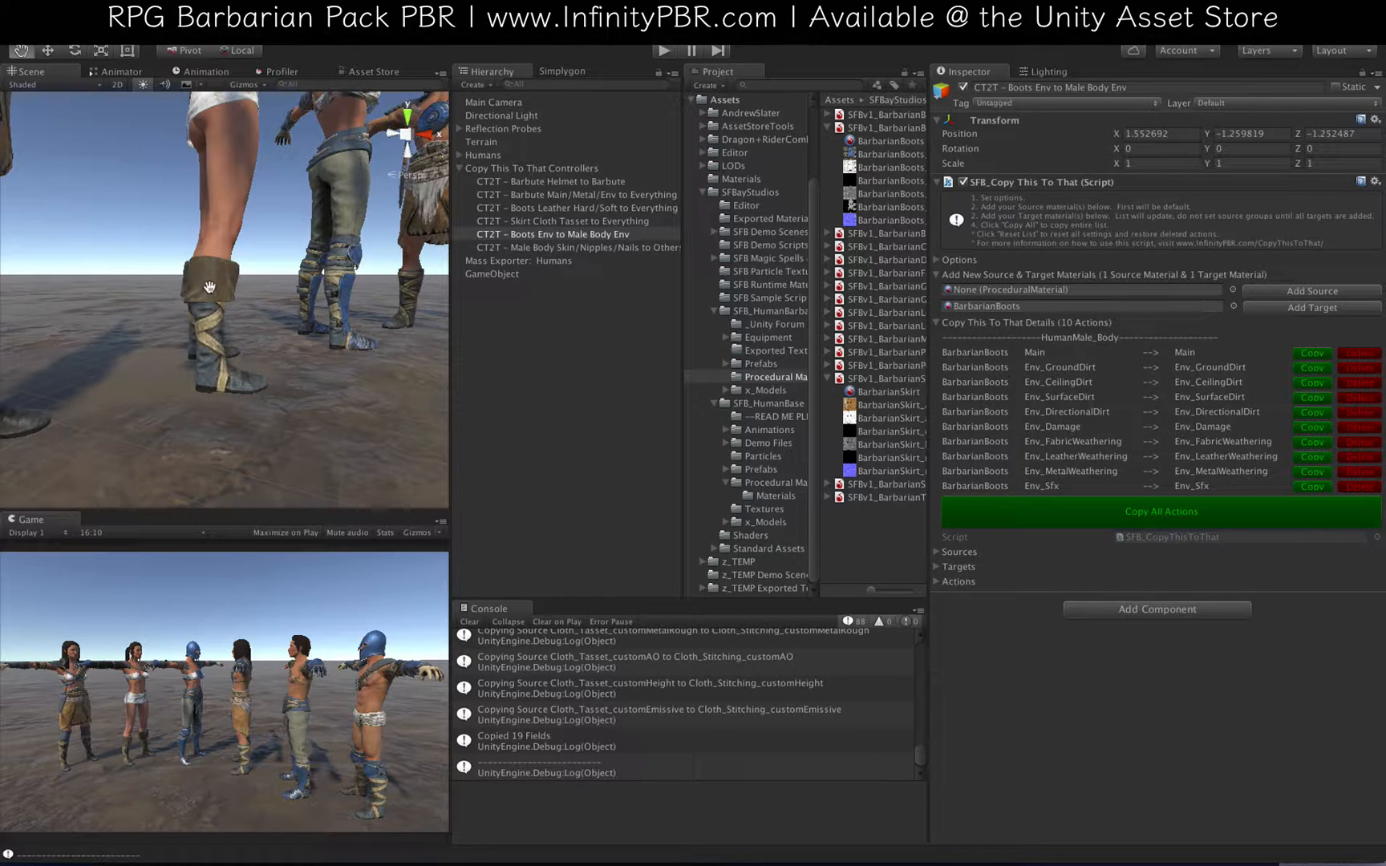
drag(204, 269, 174, 296)
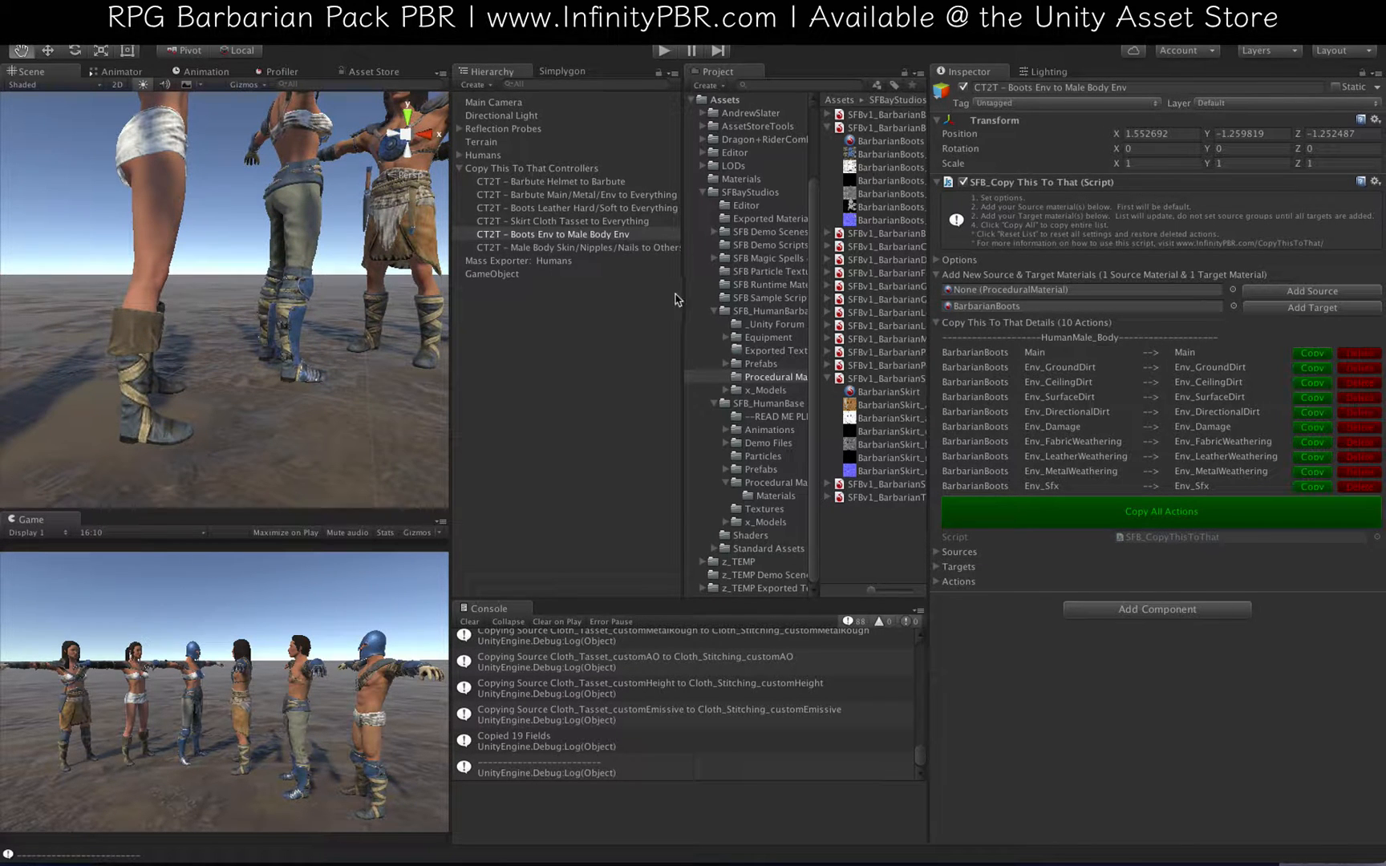
click(1300, 309)
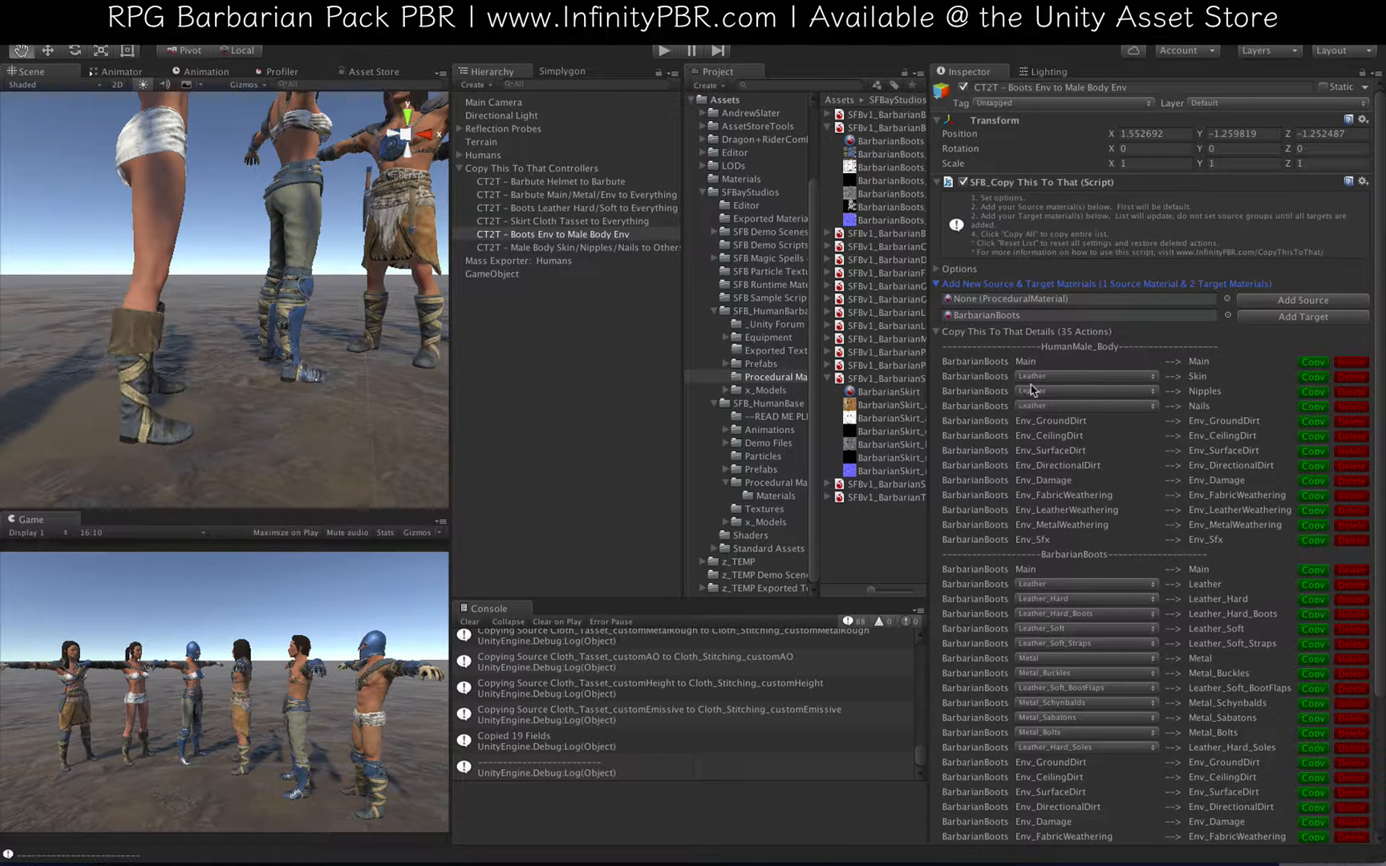
Step: Delete the Skin, Nipples and Nails copy actions from the HumanMale_Body target
scroll(1062, 386, down, 2)
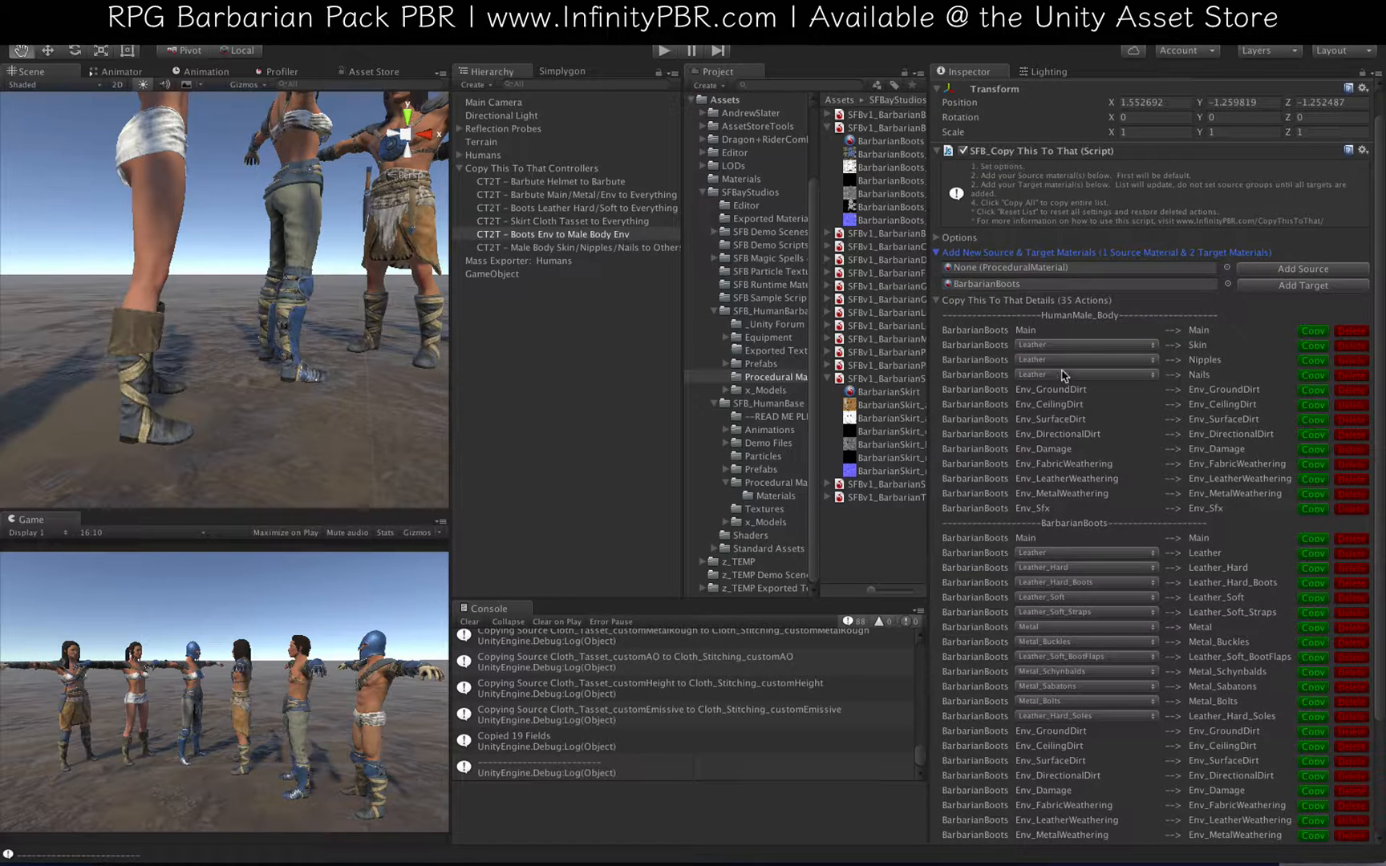
click(1351, 345)
click(1351, 345)
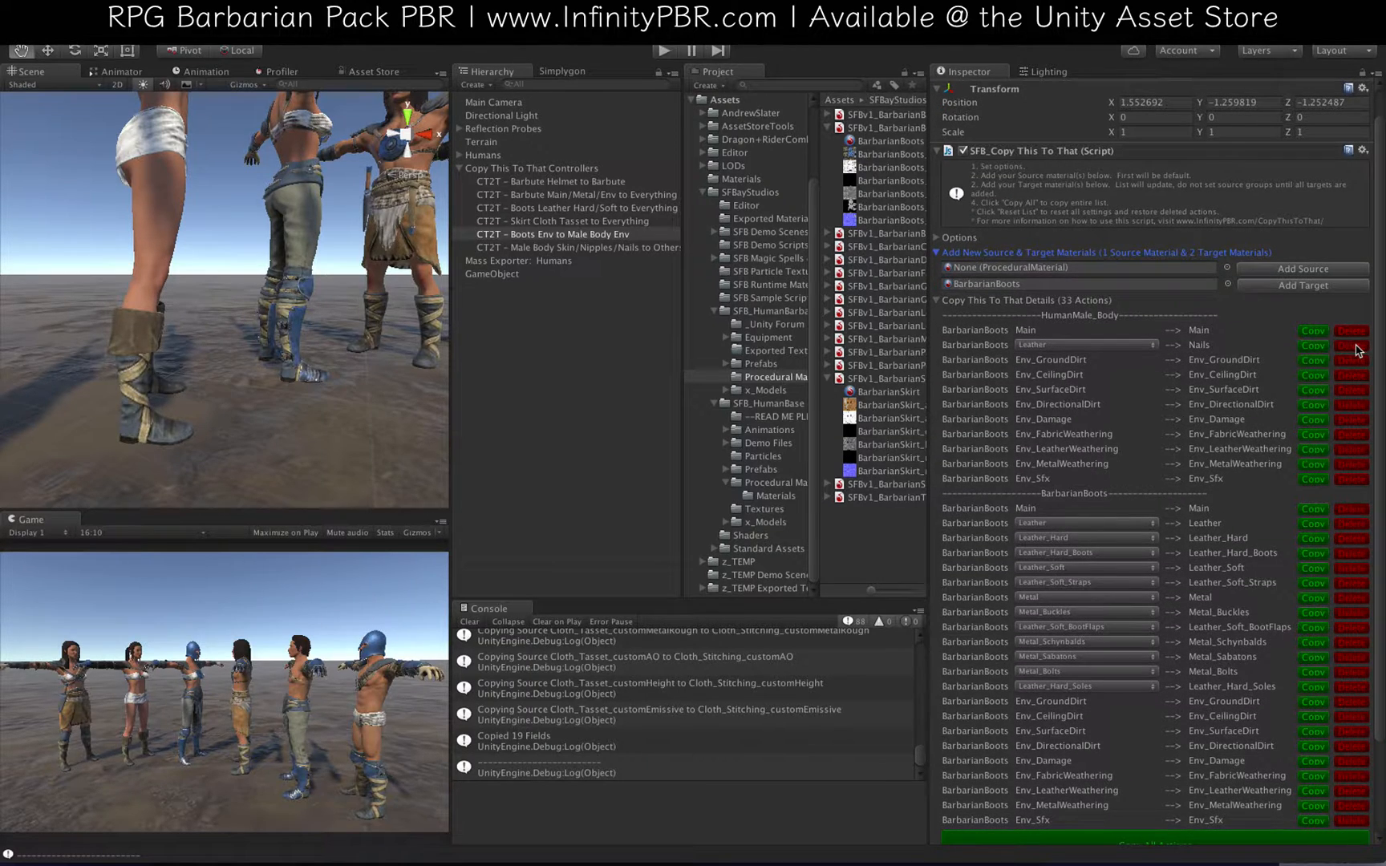
click(1353, 346)
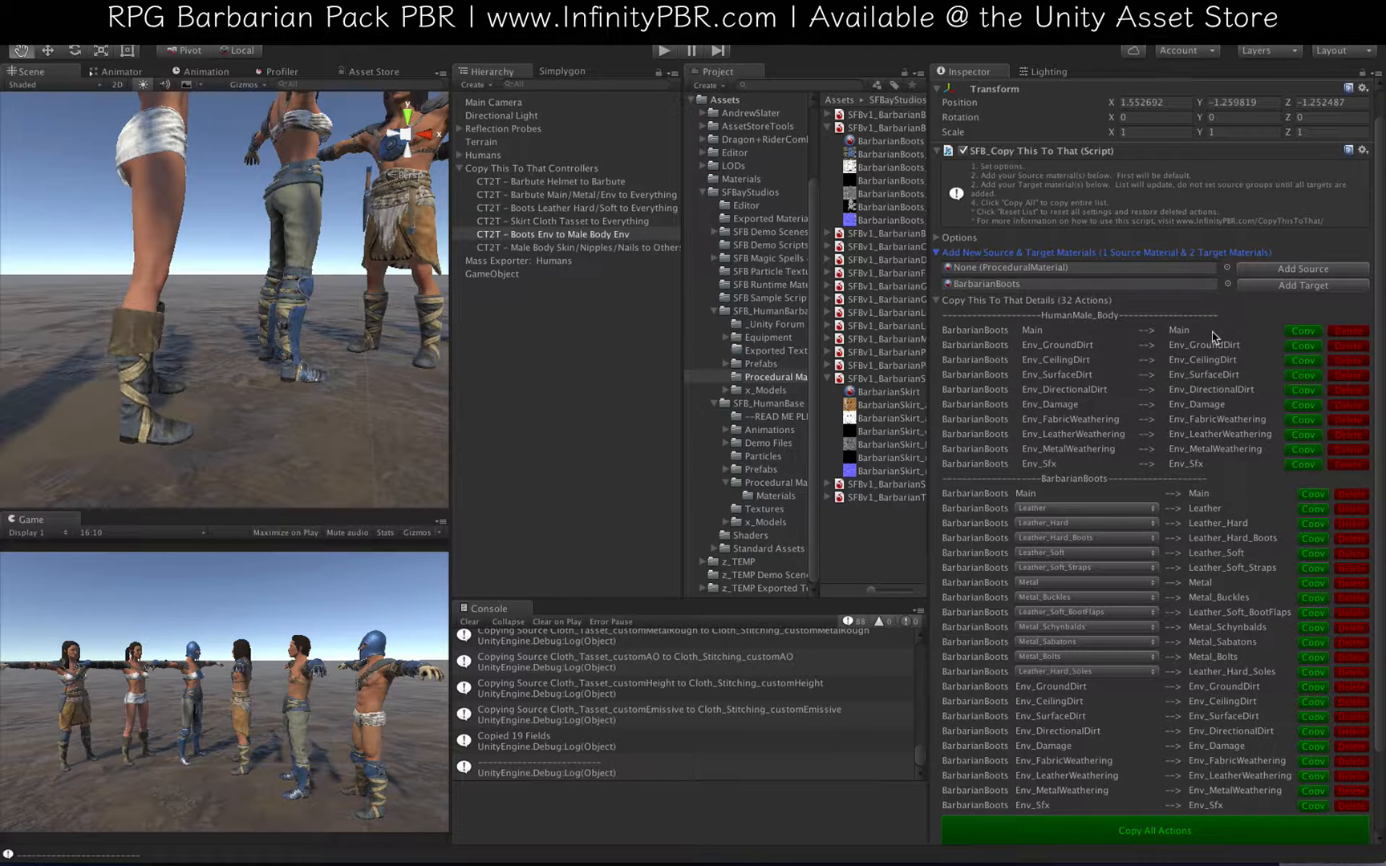
Step: Delete the remaining HumanMale_Body environment copy actions, keeping only Main and Env_SurfaceDirt
click(1348, 345)
click(1348, 346)
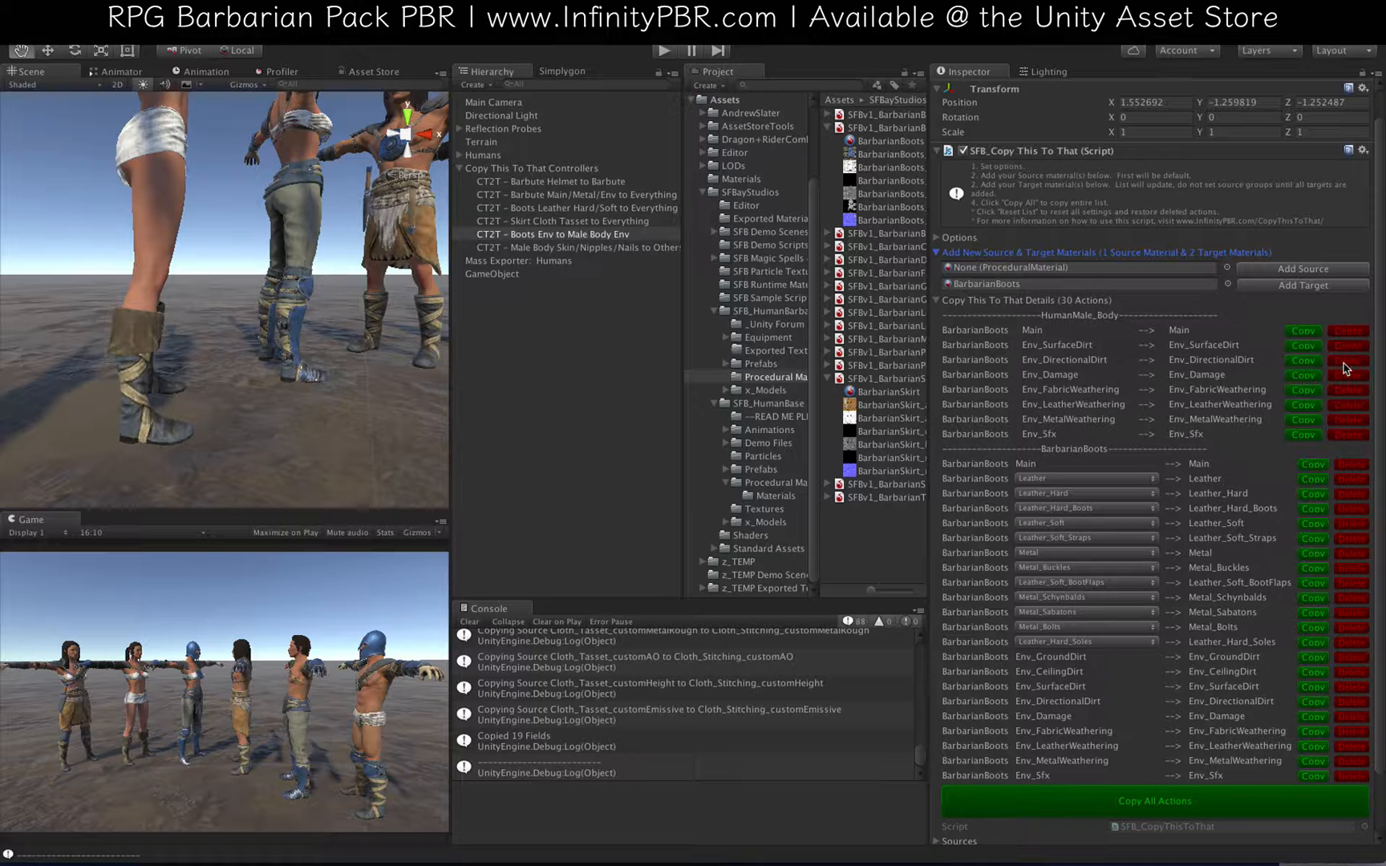
click(1346, 365)
click(1346, 363)
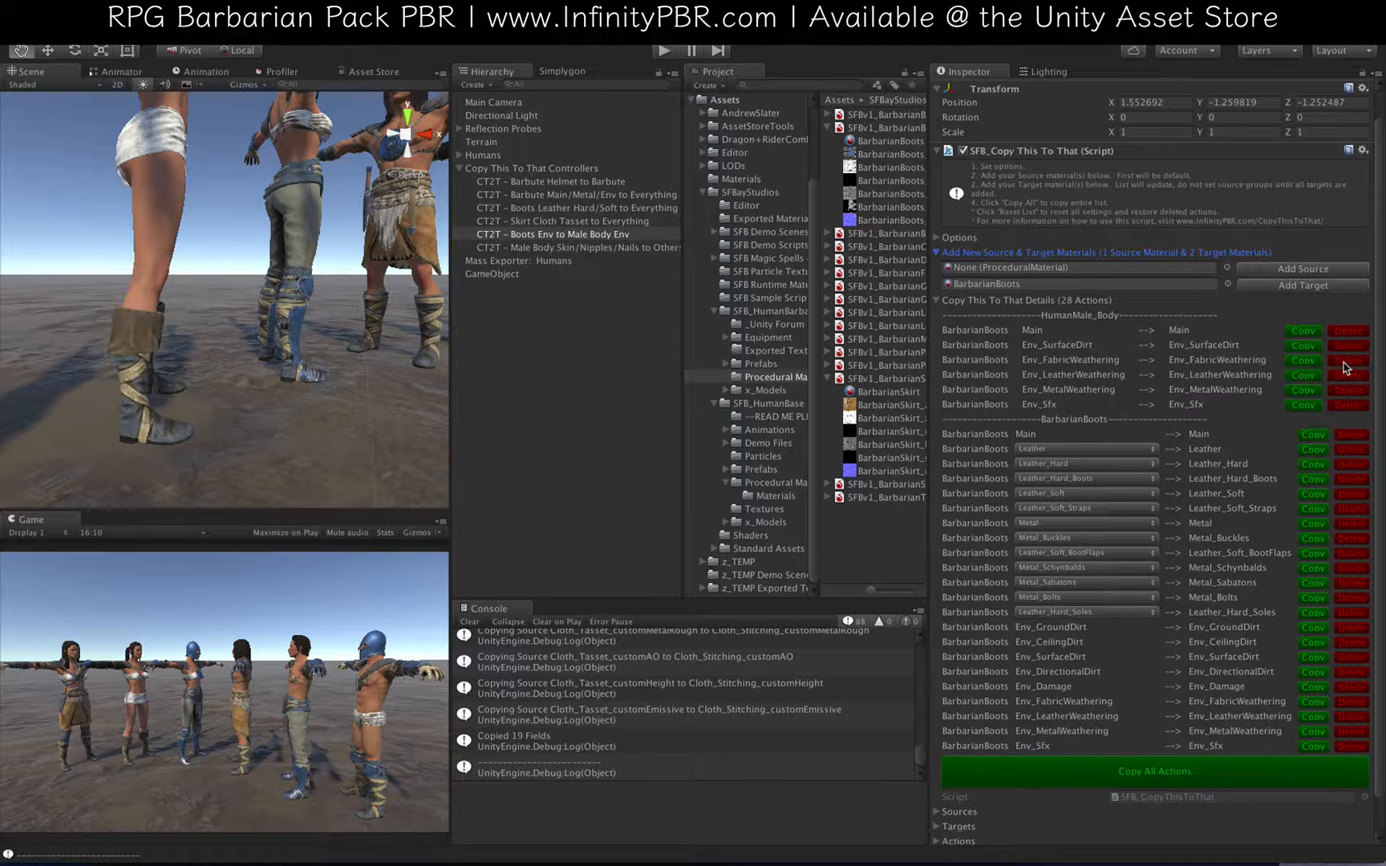
click(1346, 363)
click(1346, 362)
click(1346, 365)
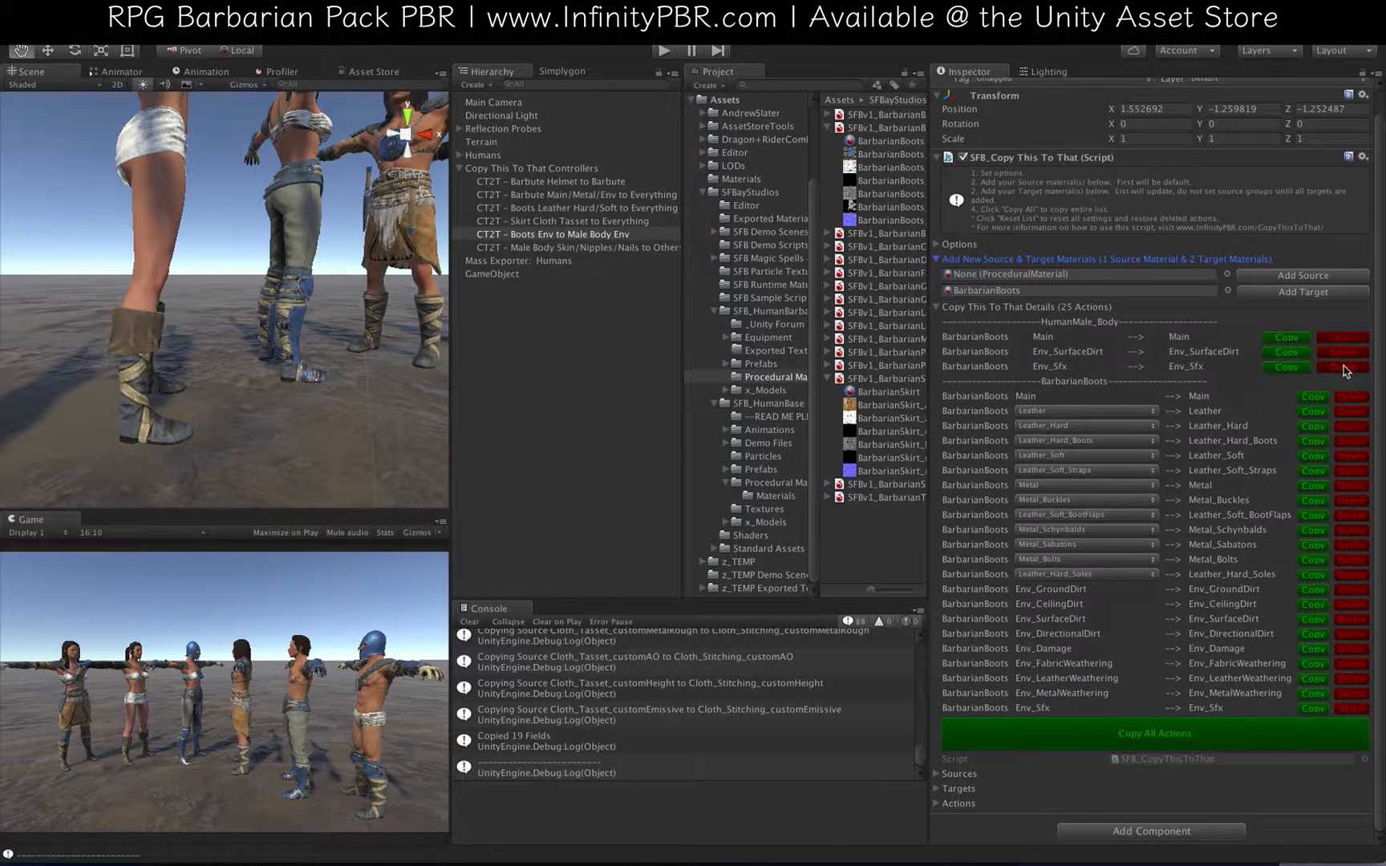
click(1346, 368)
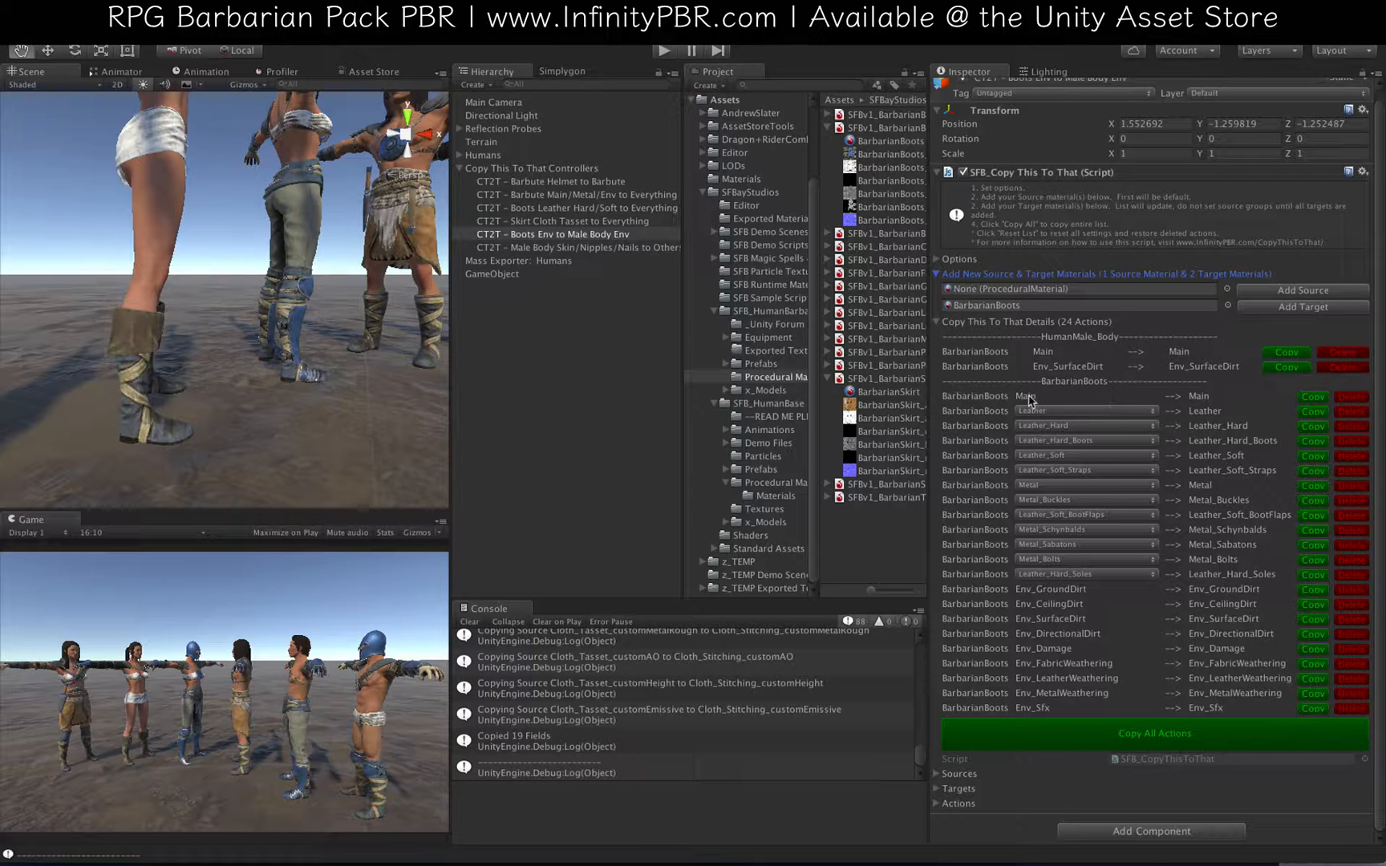
Step: Delete the Main action and every Env action from the BarbarianBoots target
click(1355, 399)
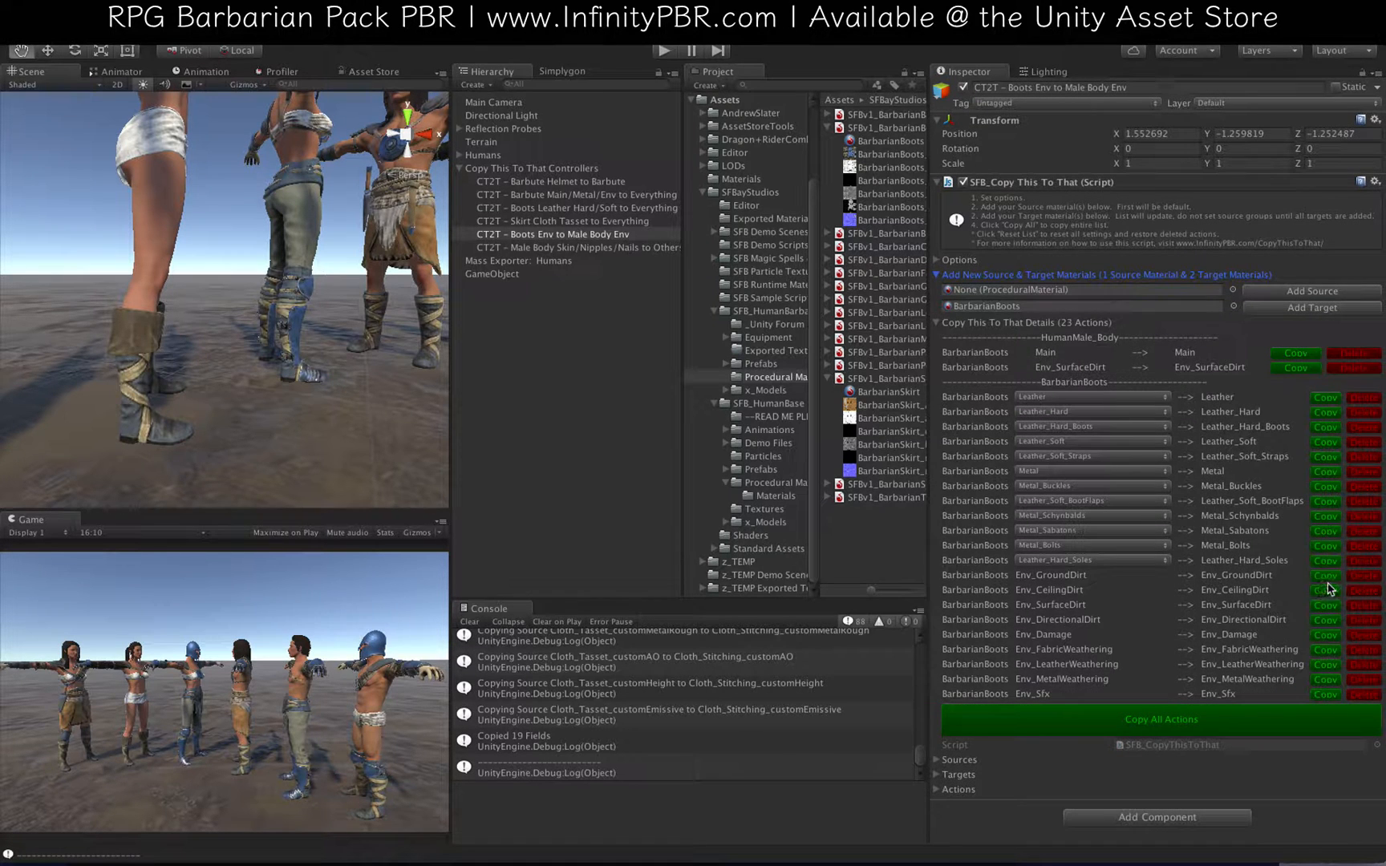
click(1364, 579)
click(1364, 579)
click(1363, 579)
click(1364, 579)
click(1364, 579)
click(1364, 579)
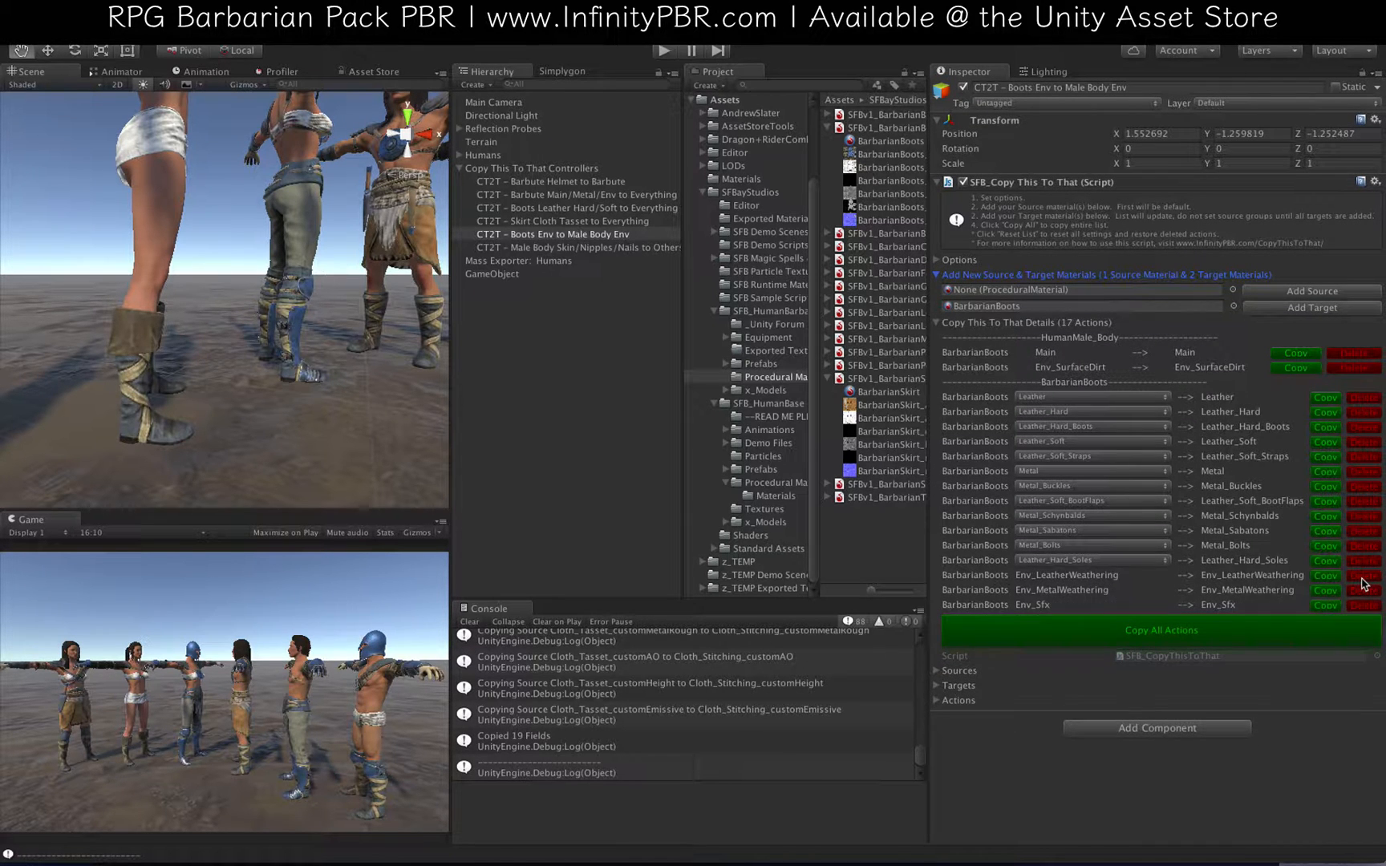
click(1364, 580)
click(1364, 580)
click(1364, 578)
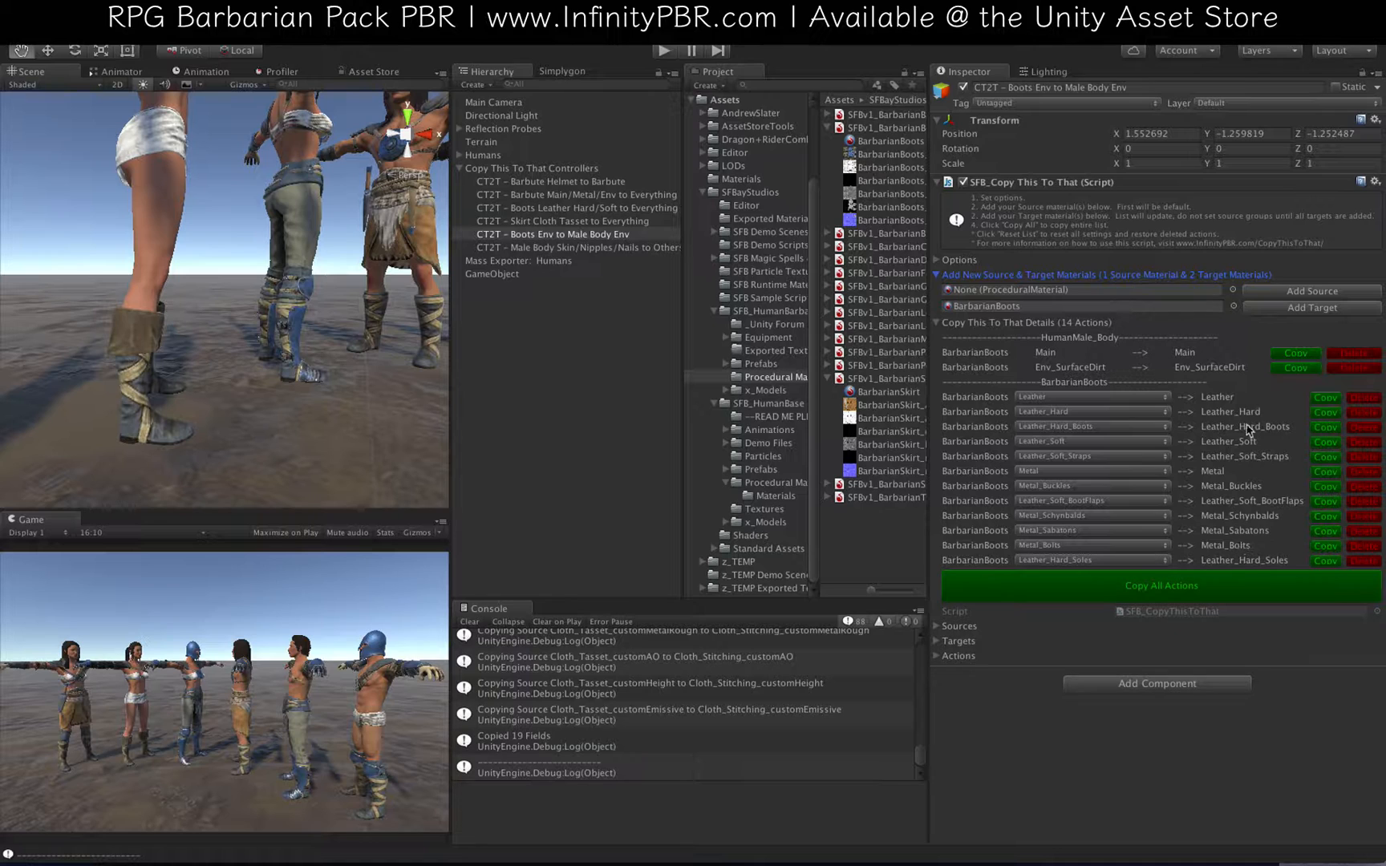
Step: Delete the BarbarianBoots target's copy actions from Leather through Metal_Buckles, keeping Leather_Soft_BootFlaps and the actions below it
click(1364, 398)
click(1364, 398)
click(1364, 399)
click(1364, 399)
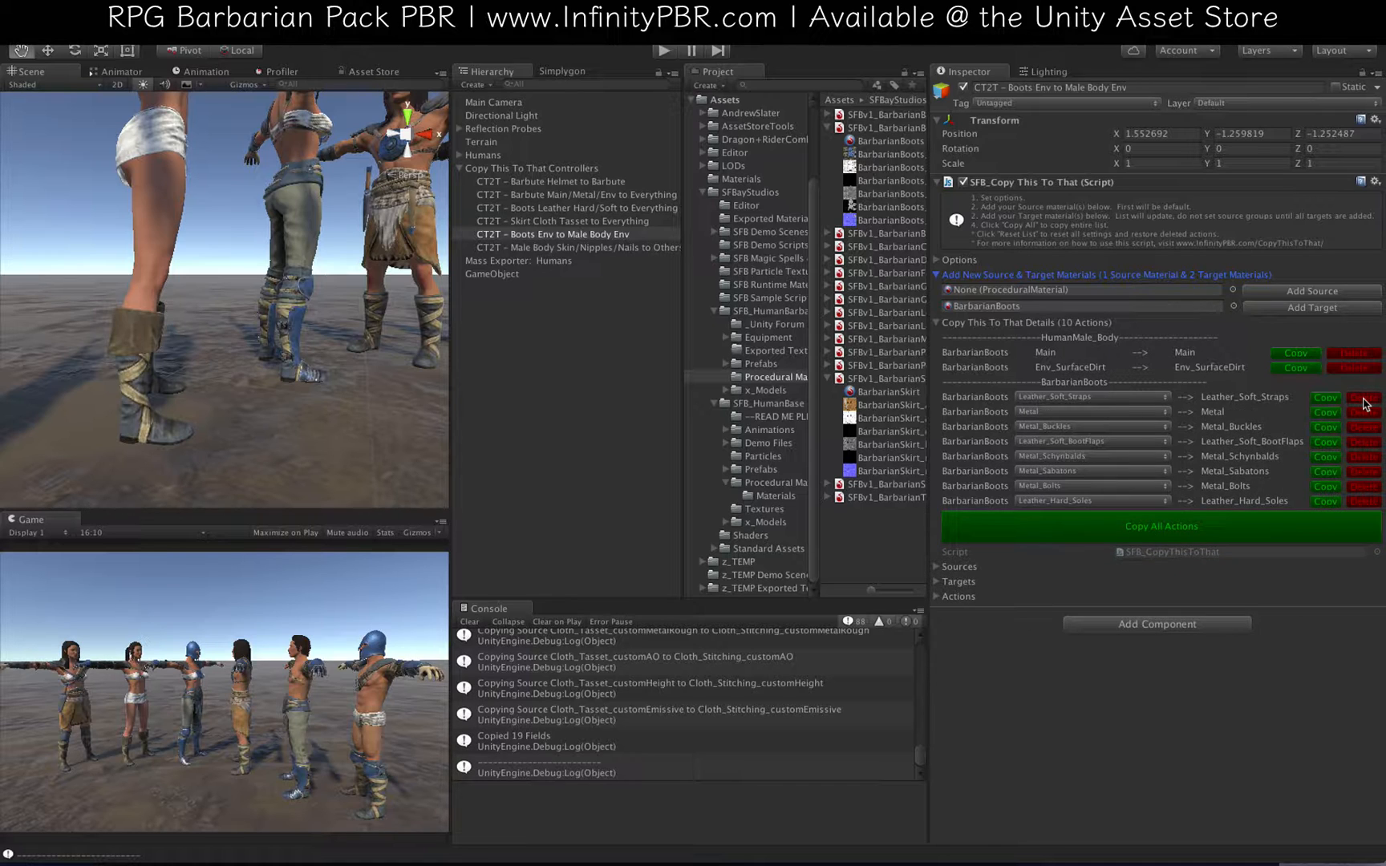
click(1364, 398)
click(1363, 398)
click(1364, 399)
Step: Set Leather_Soft_Straps as the source for Leather_Soft_BootFlaps and delete the Metal_Schynbalds, Metal_Sabatons and Metal_Bolts actions
click(1094, 398)
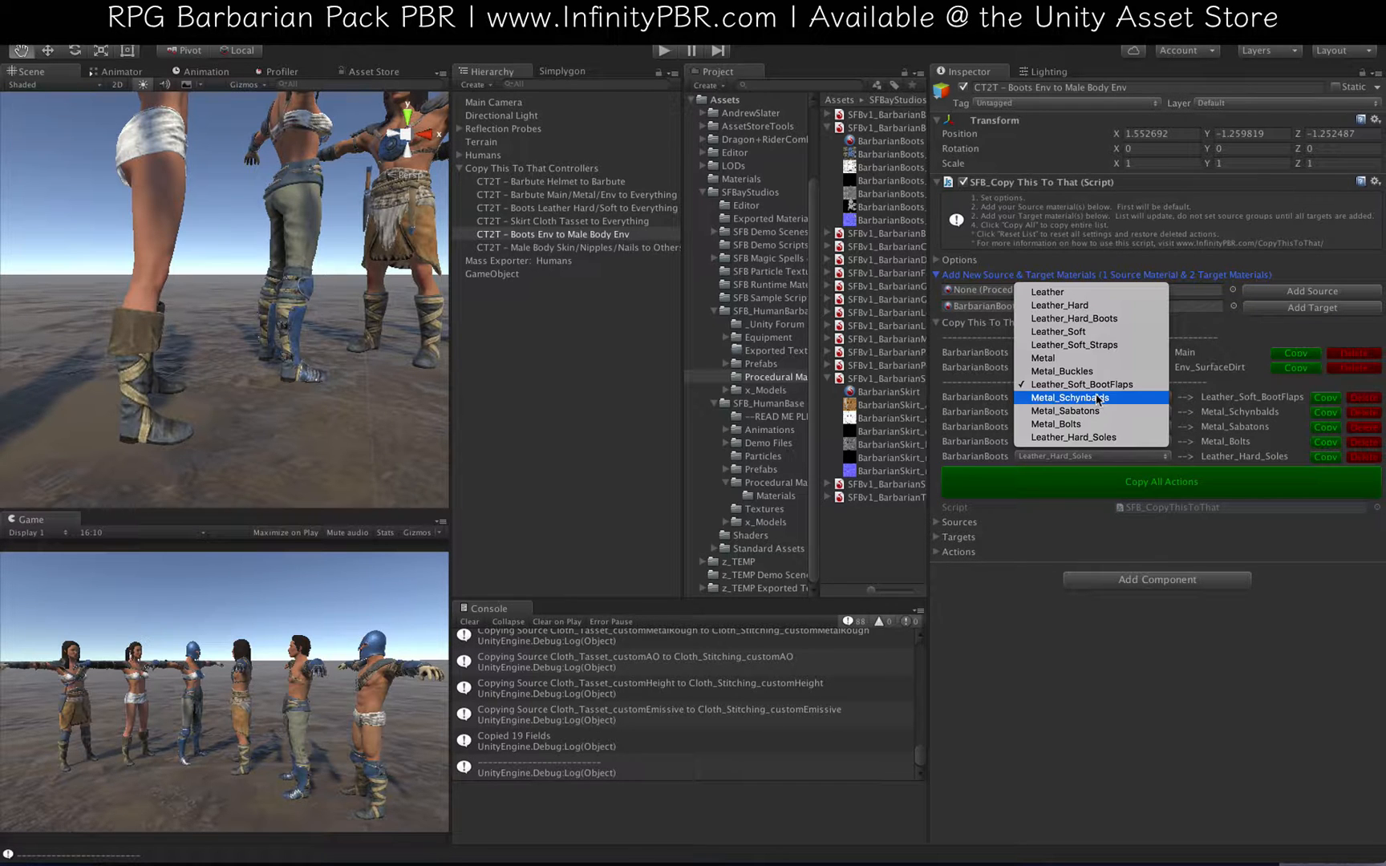
click(1105, 346)
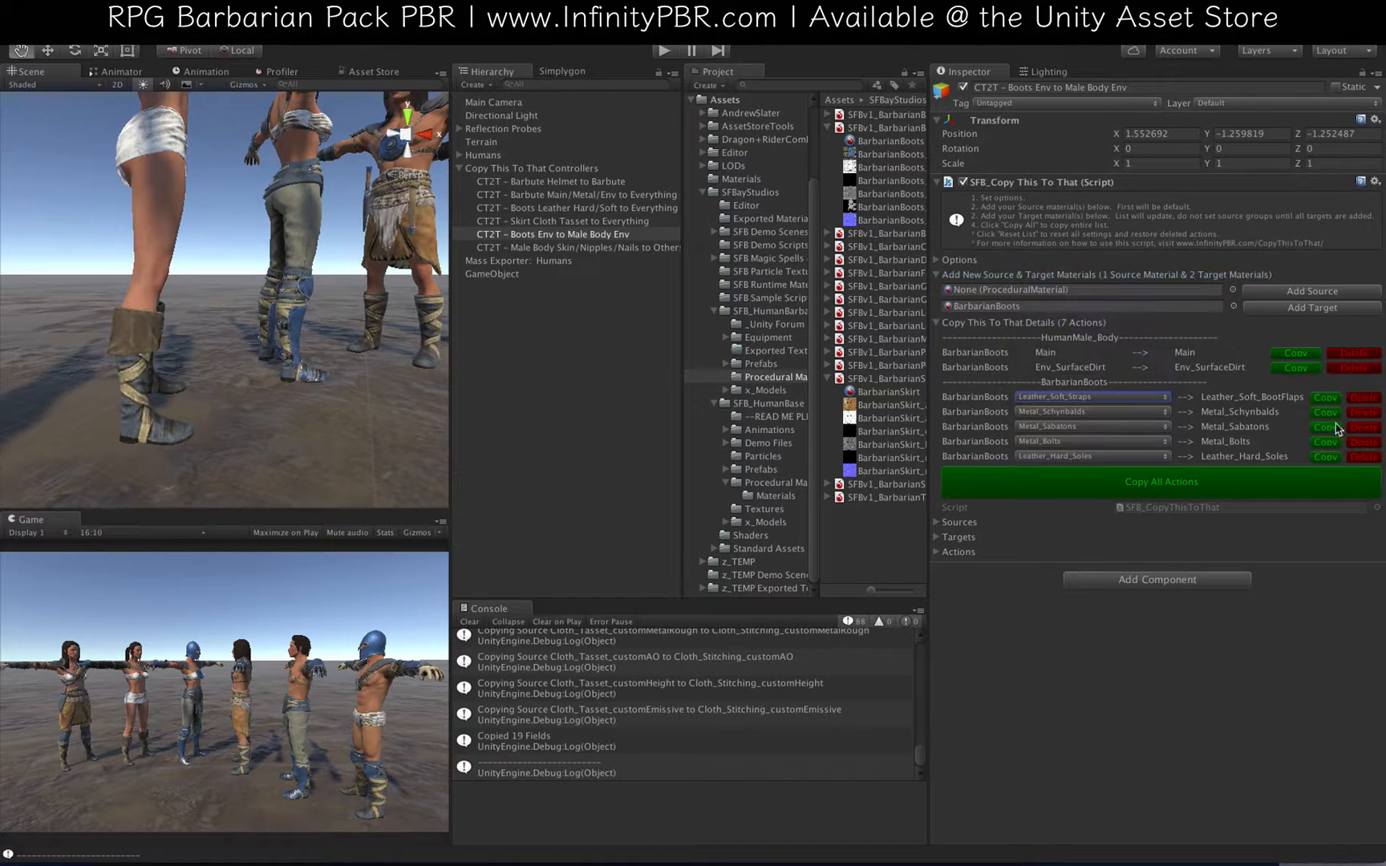
click(1361, 412)
click(1361, 413)
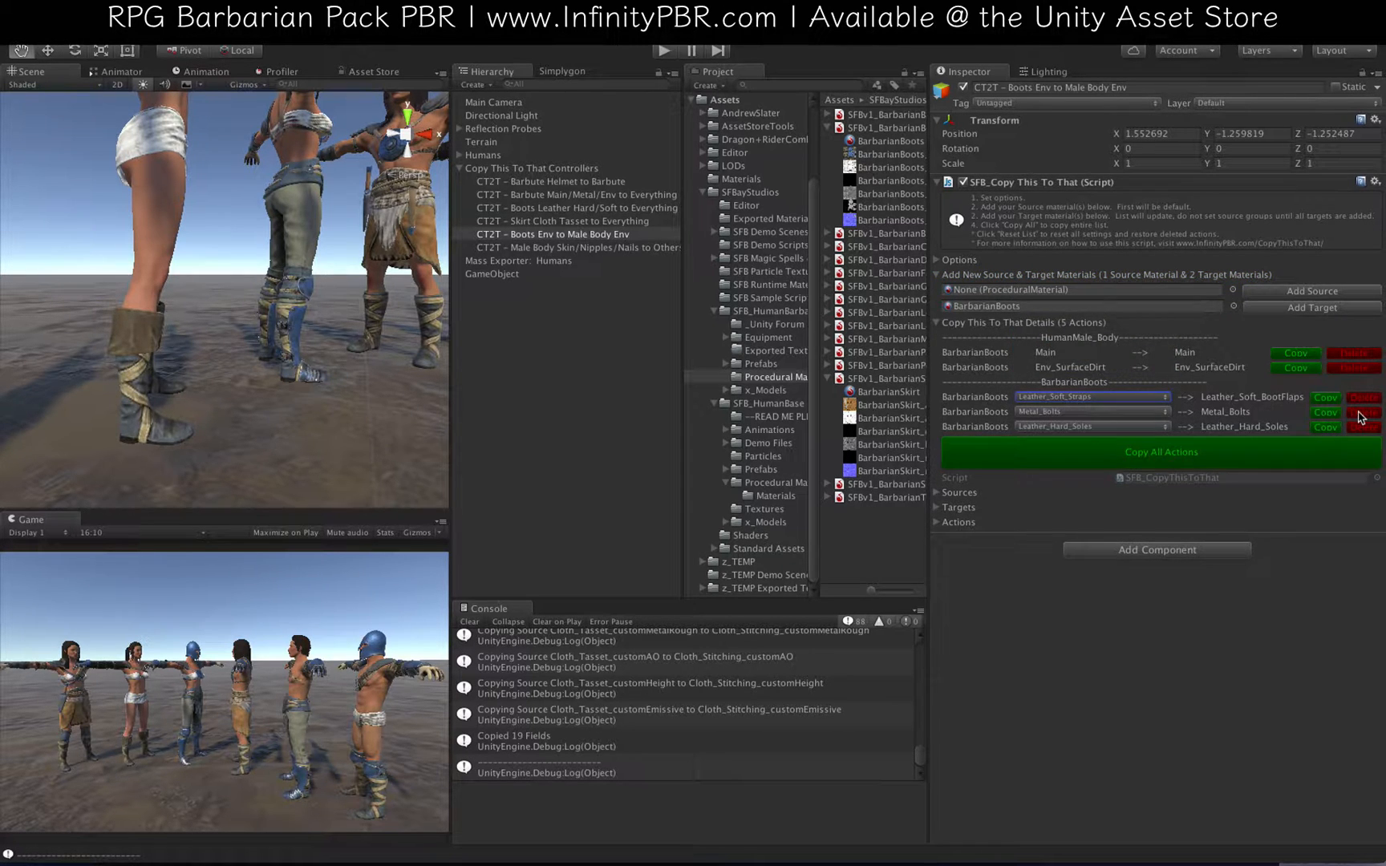
click(1361, 412)
Step: Set Leather_Hard_Boots as the source for Leather_Hard_Soles and run all of the controller's copy actions
click(1107, 412)
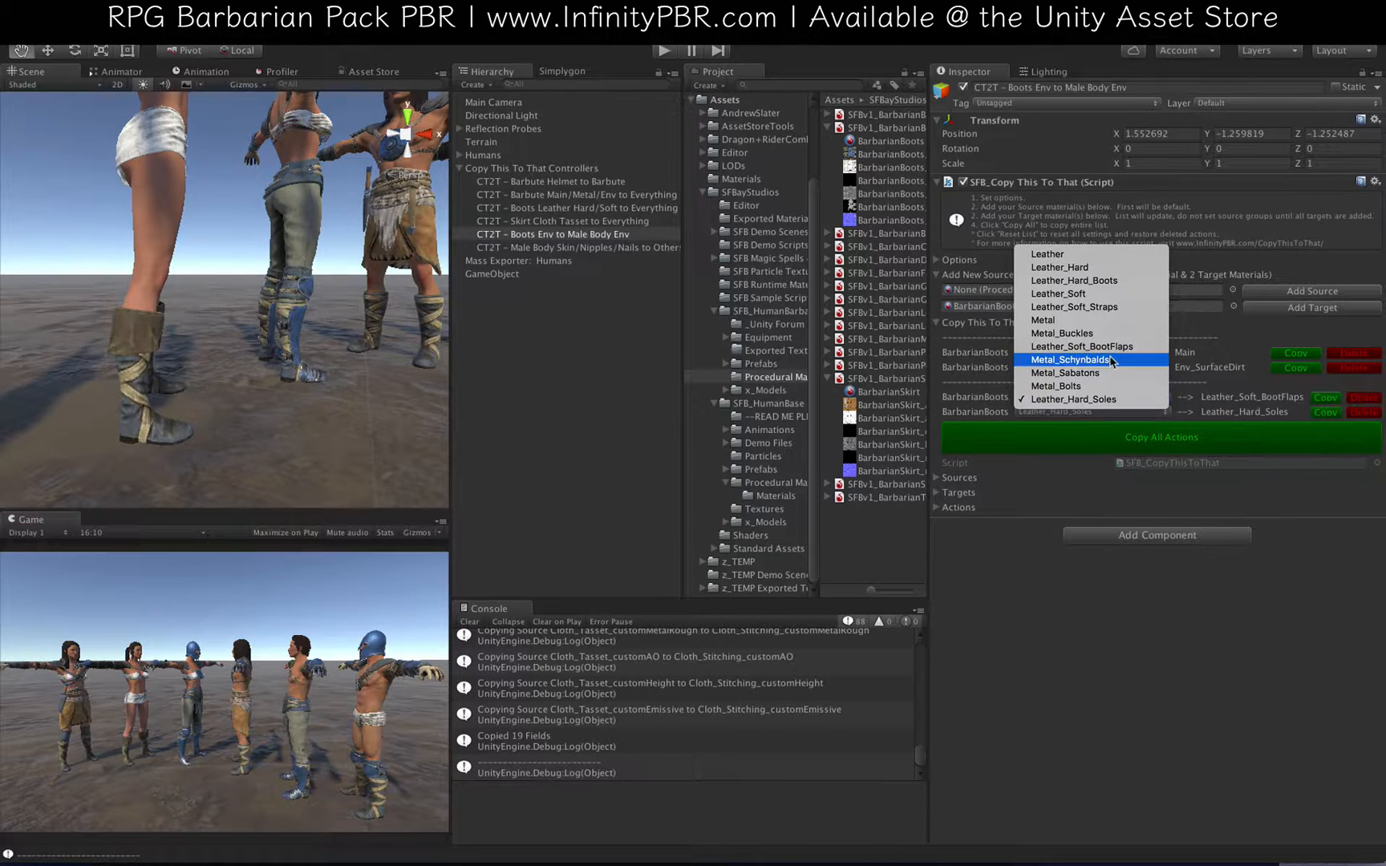
click(1107, 282)
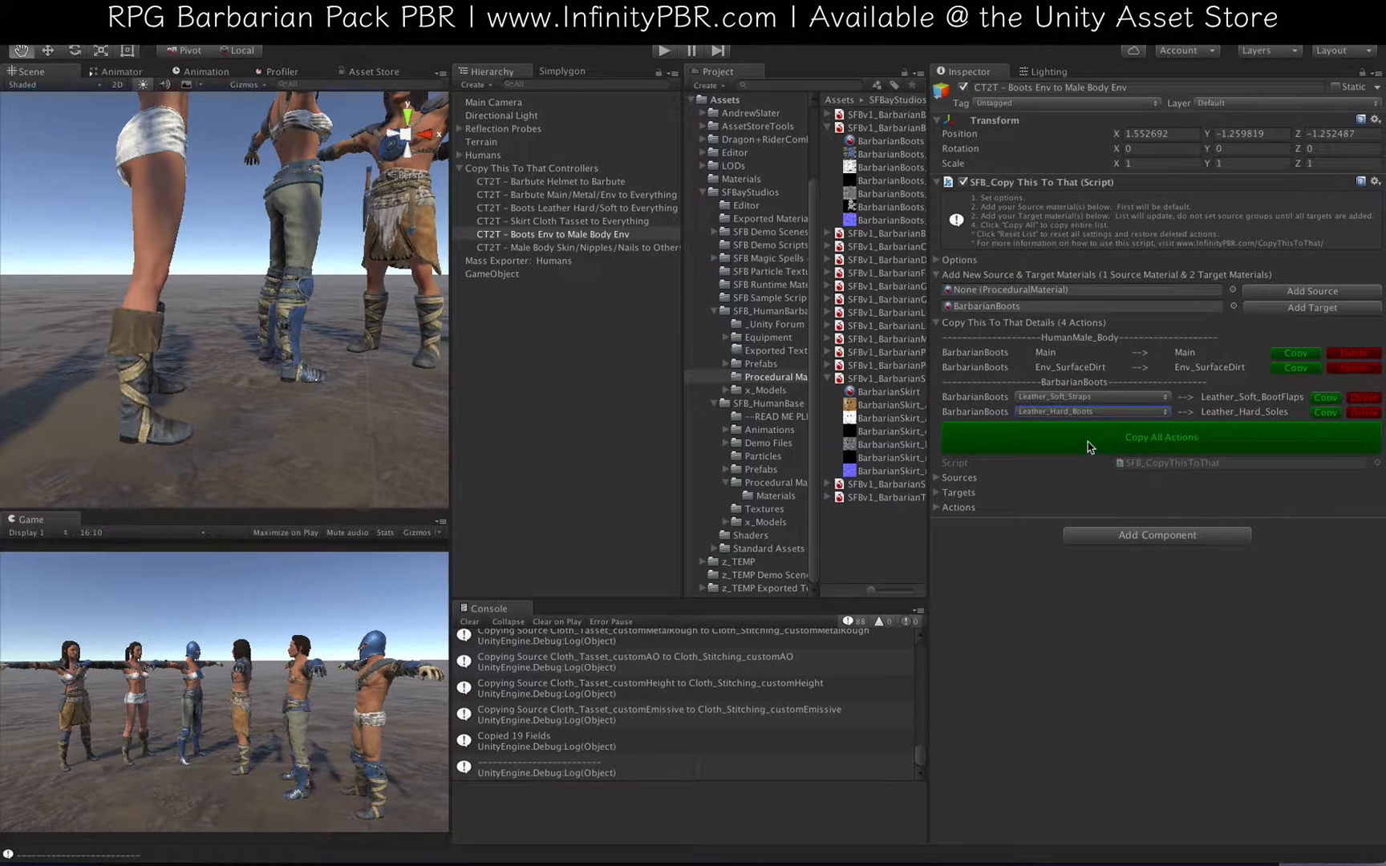
click(1088, 445)
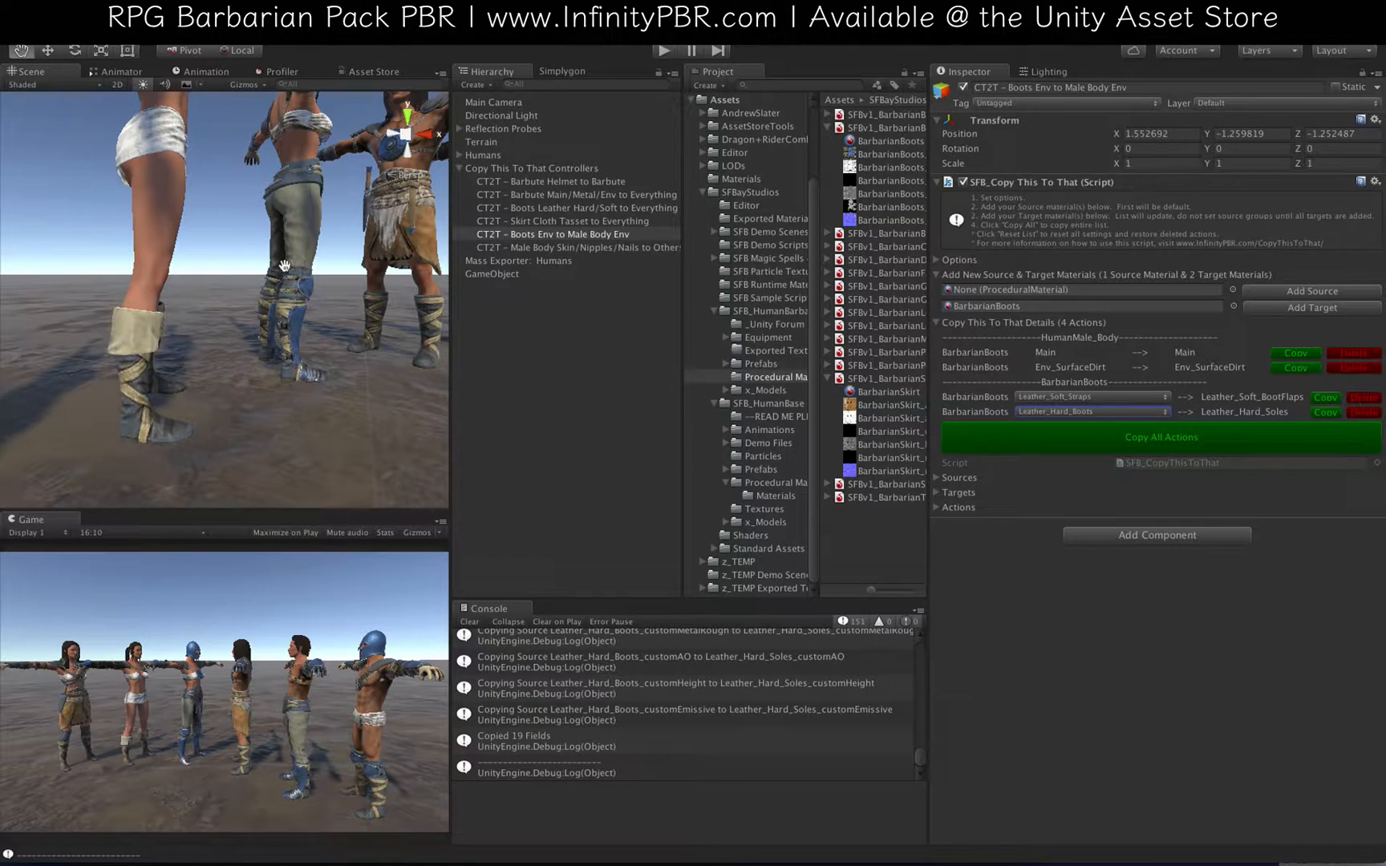
Step: Examine the boot flaps, soles and the characters' outfits in the scene from several angles
scroll(276, 259, up, 5)
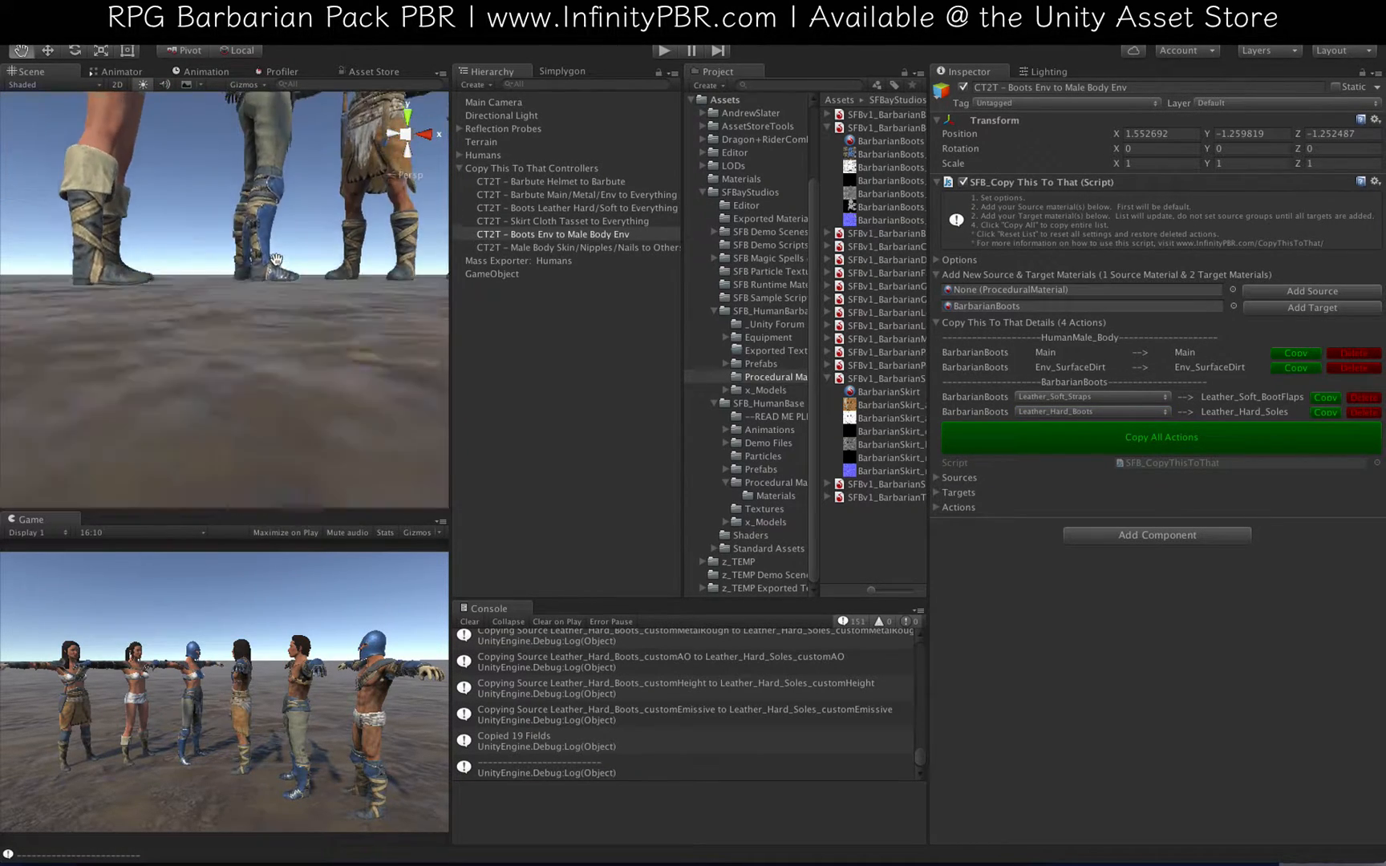
drag(276, 259, 193, 366)
drag(388, 319, 262, 343)
scroll(339, 315, up, 5)
scroll(302, 320, down, 5)
scroll(271, 310, up, 5)
scroll(262, 343, down, 5)
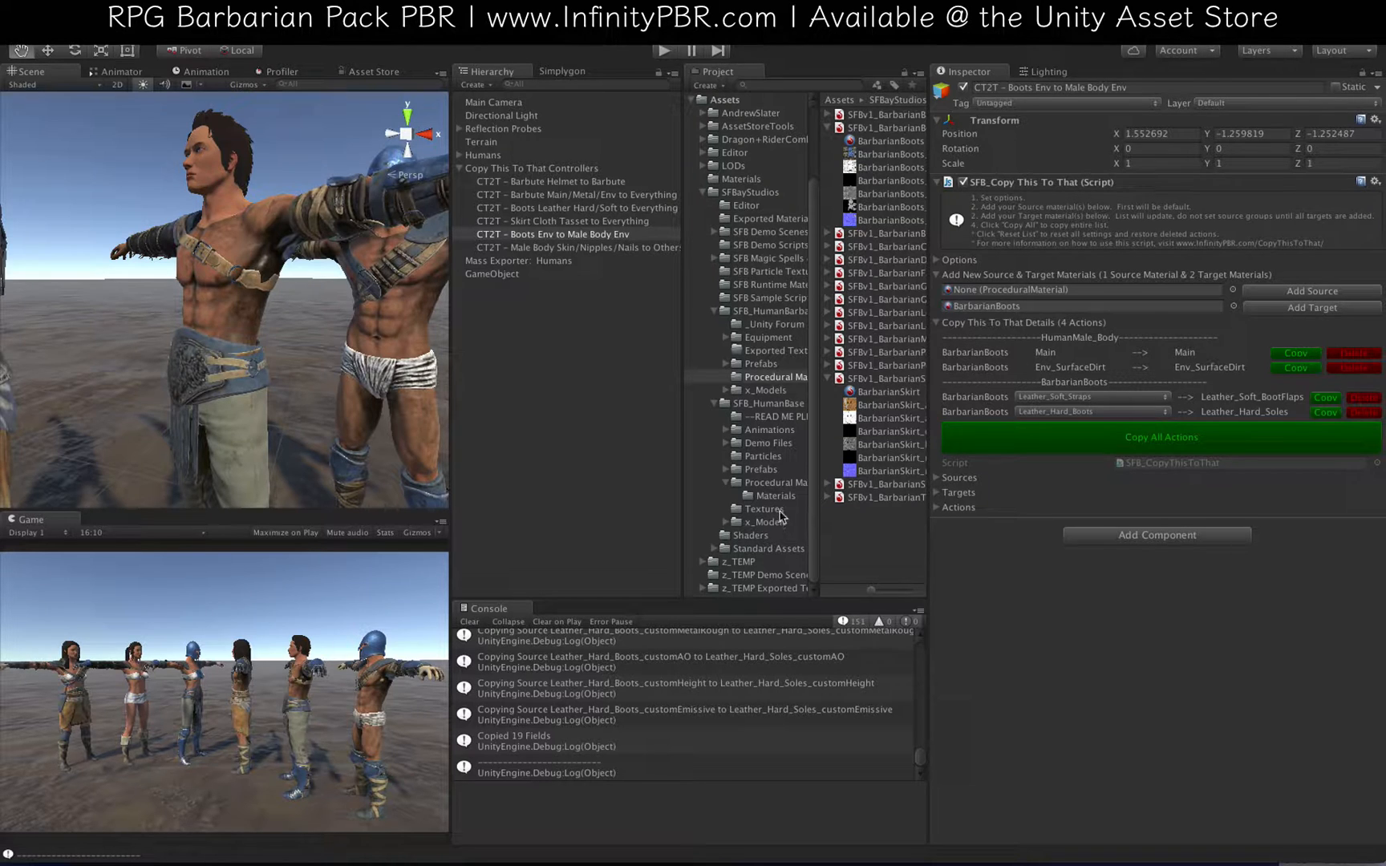
Step: In the HumanMale_Body material's Surface Dirt, set Roughness to 0.773, Contrast to 0.256, Amount to 0.393 and Edge Dirt to 0.299
click(768, 482)
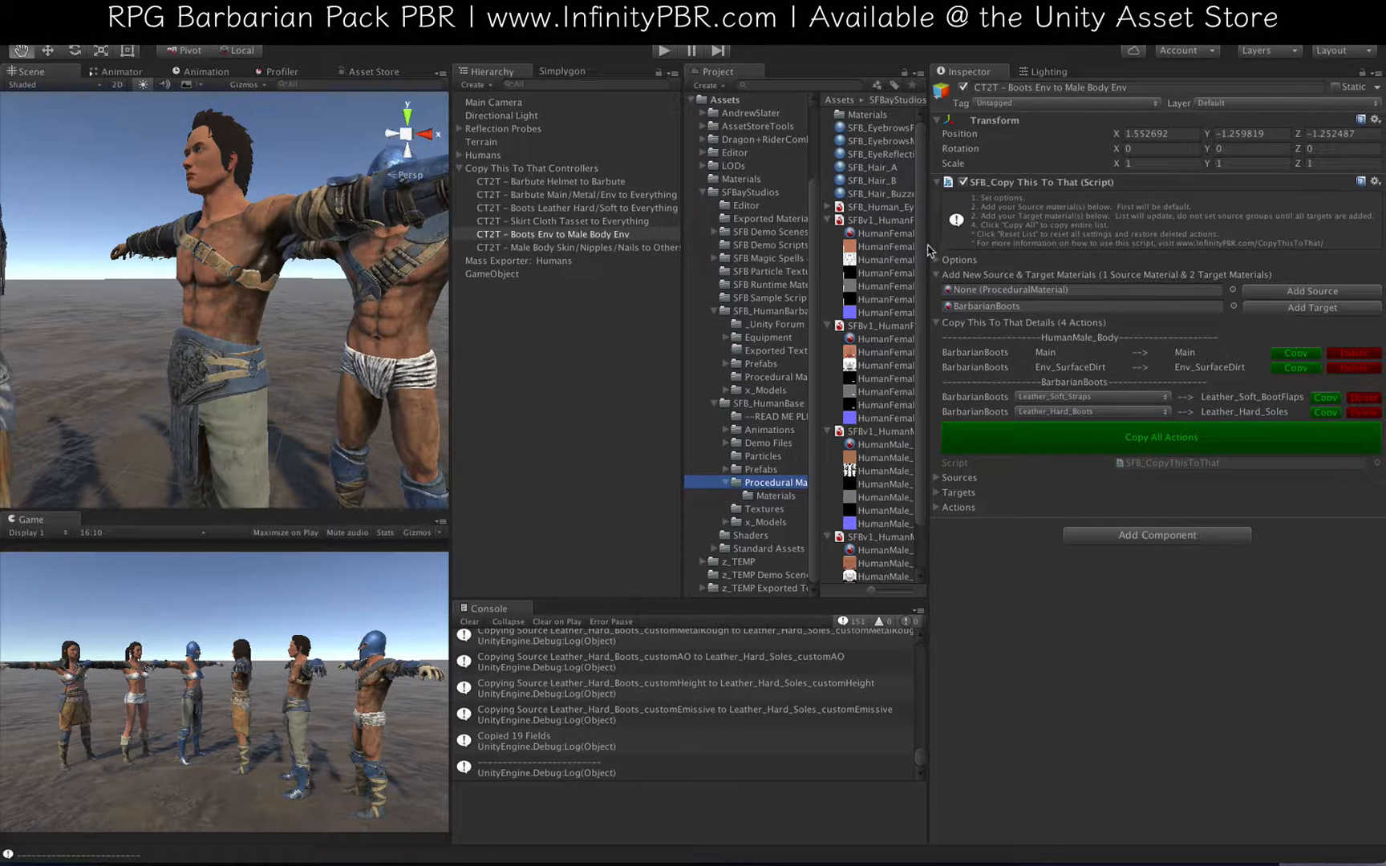
drag(682, 277, 598, 277)
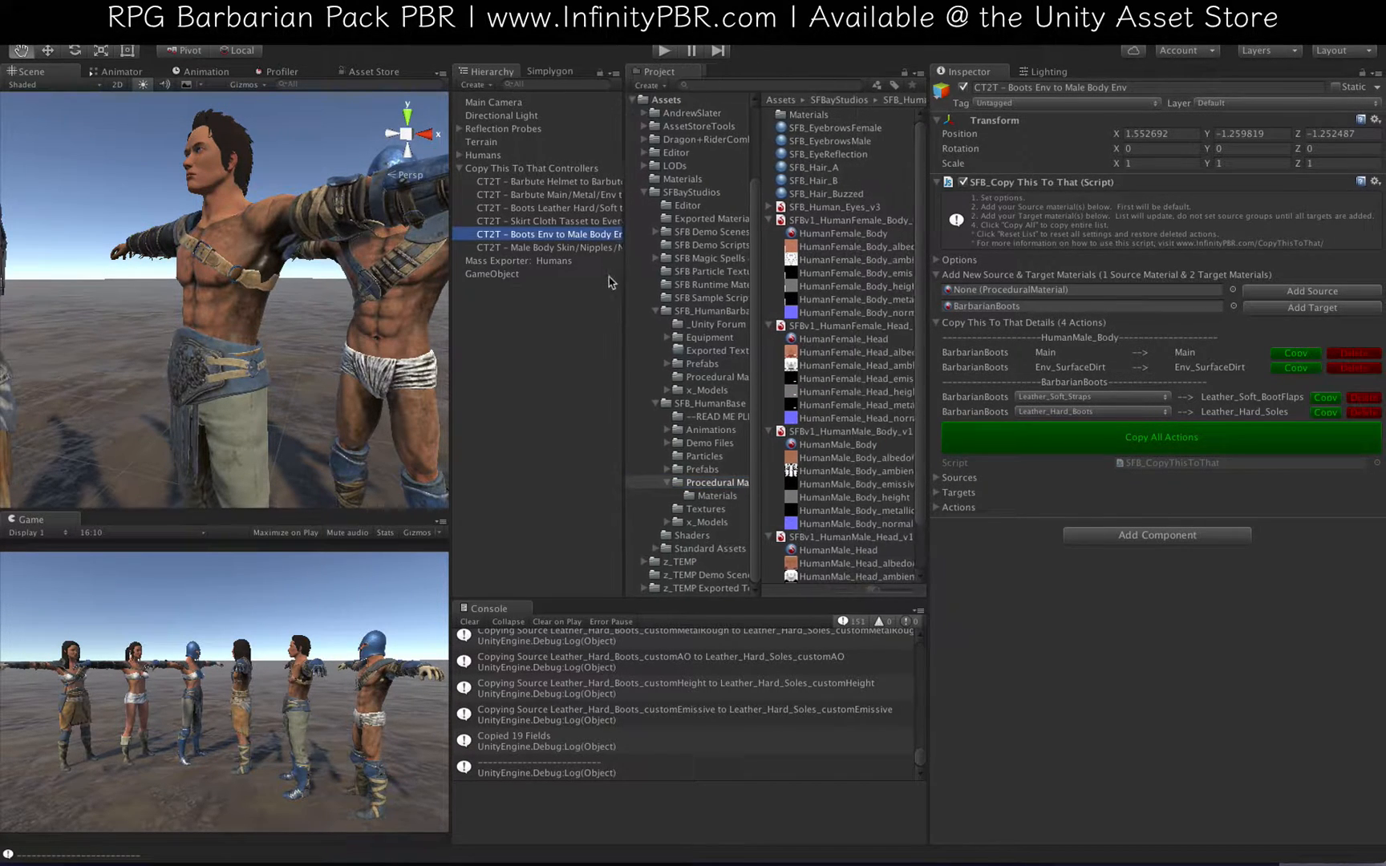
scroll(885, 353, down, 1)
scroll(885, 358, down, 1)
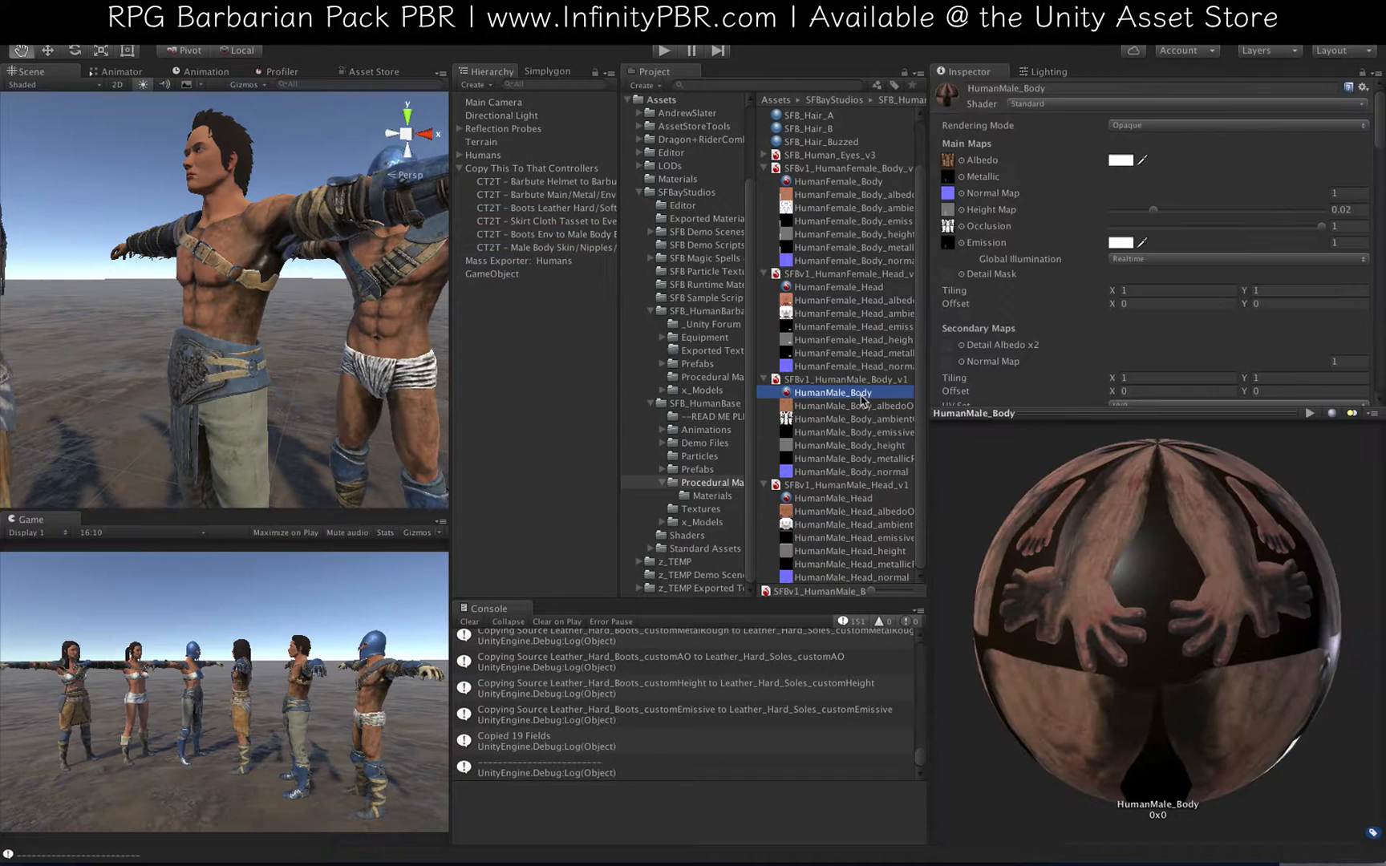
click(858, 393)
scroll(1178, 320, down, 2)
scroll(1178, 320, down, 10)
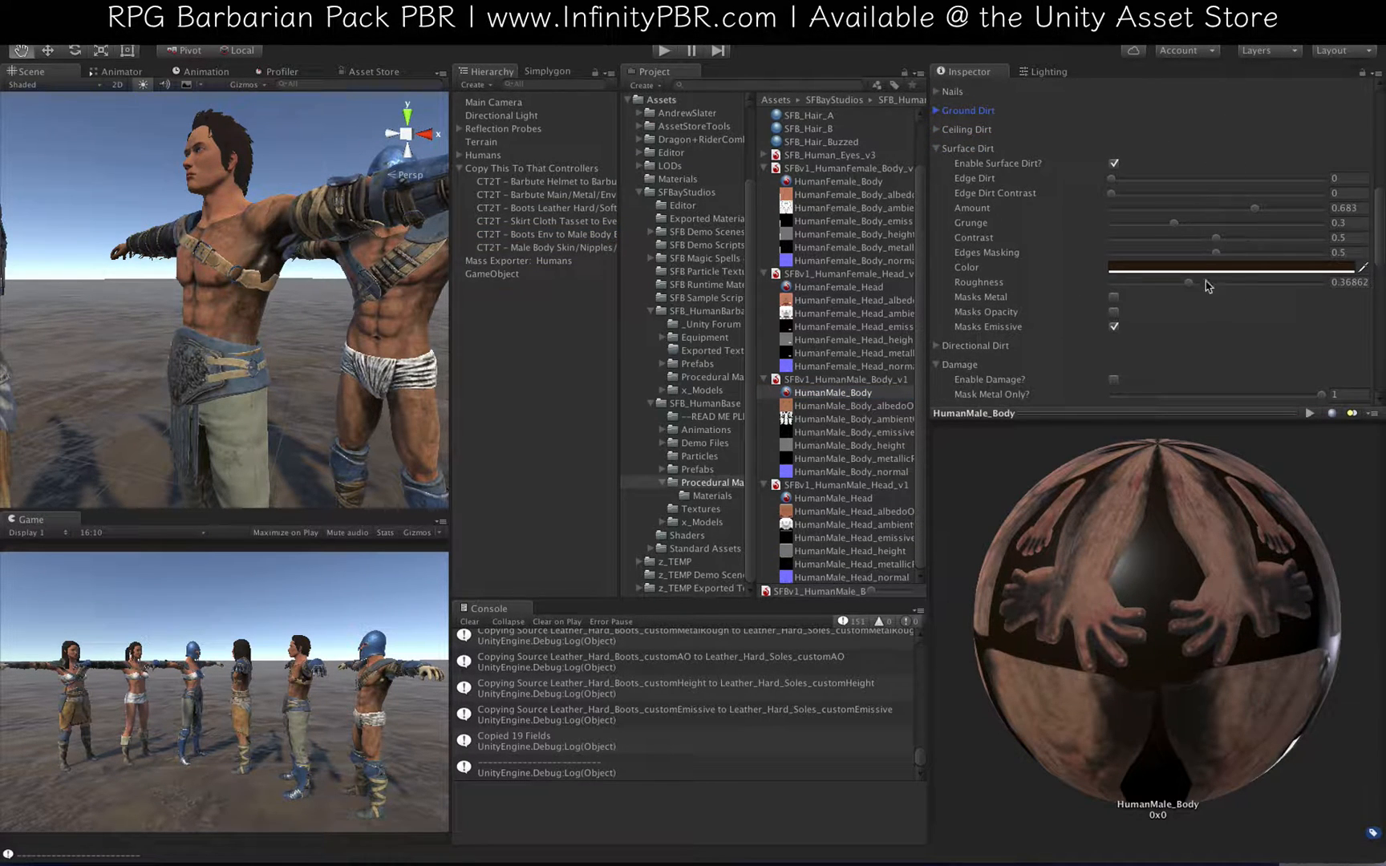
click(1274, 283)
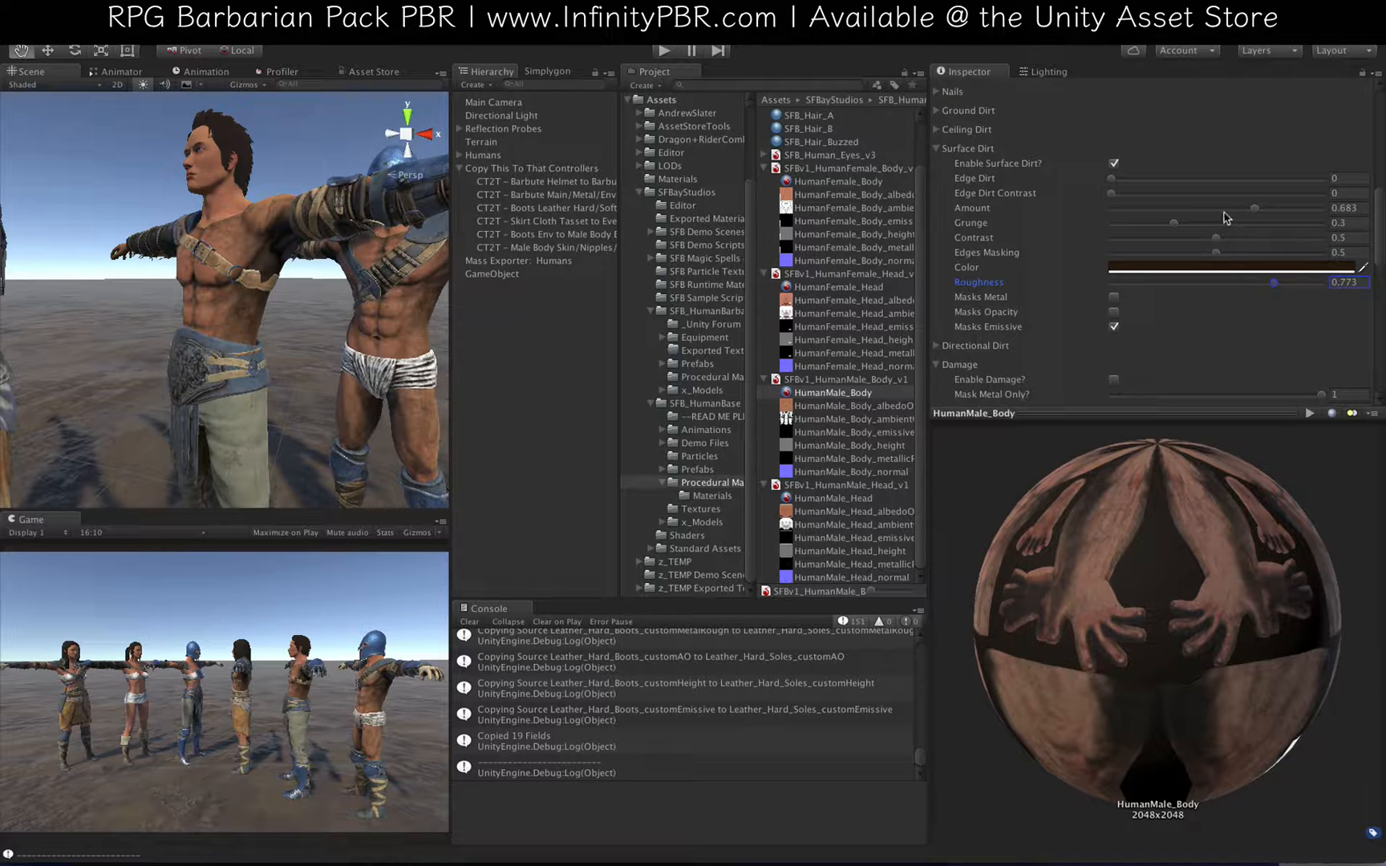
click(1165, 238)
click(1172, 209)
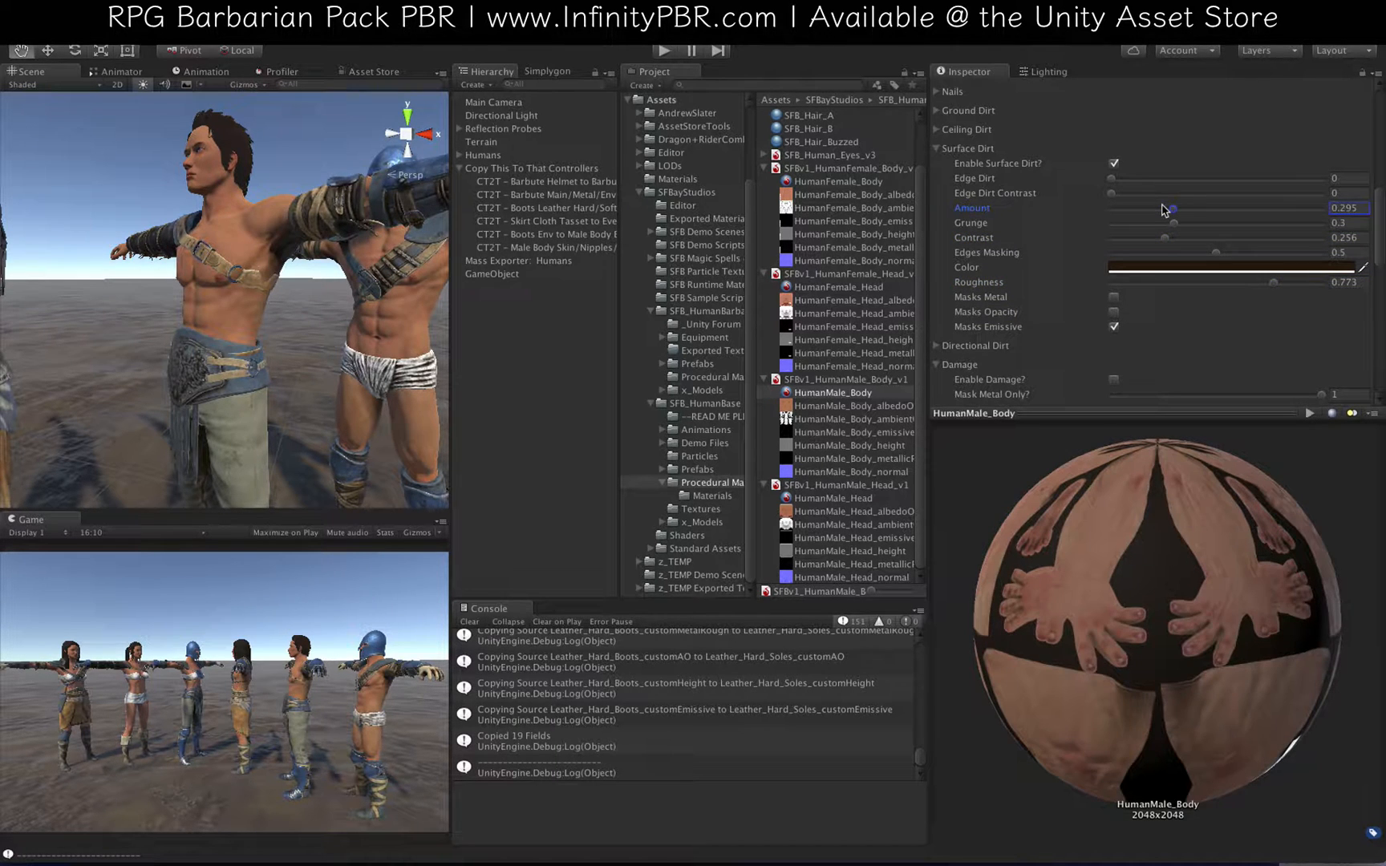
drag(1165, 210, 1195, 210)
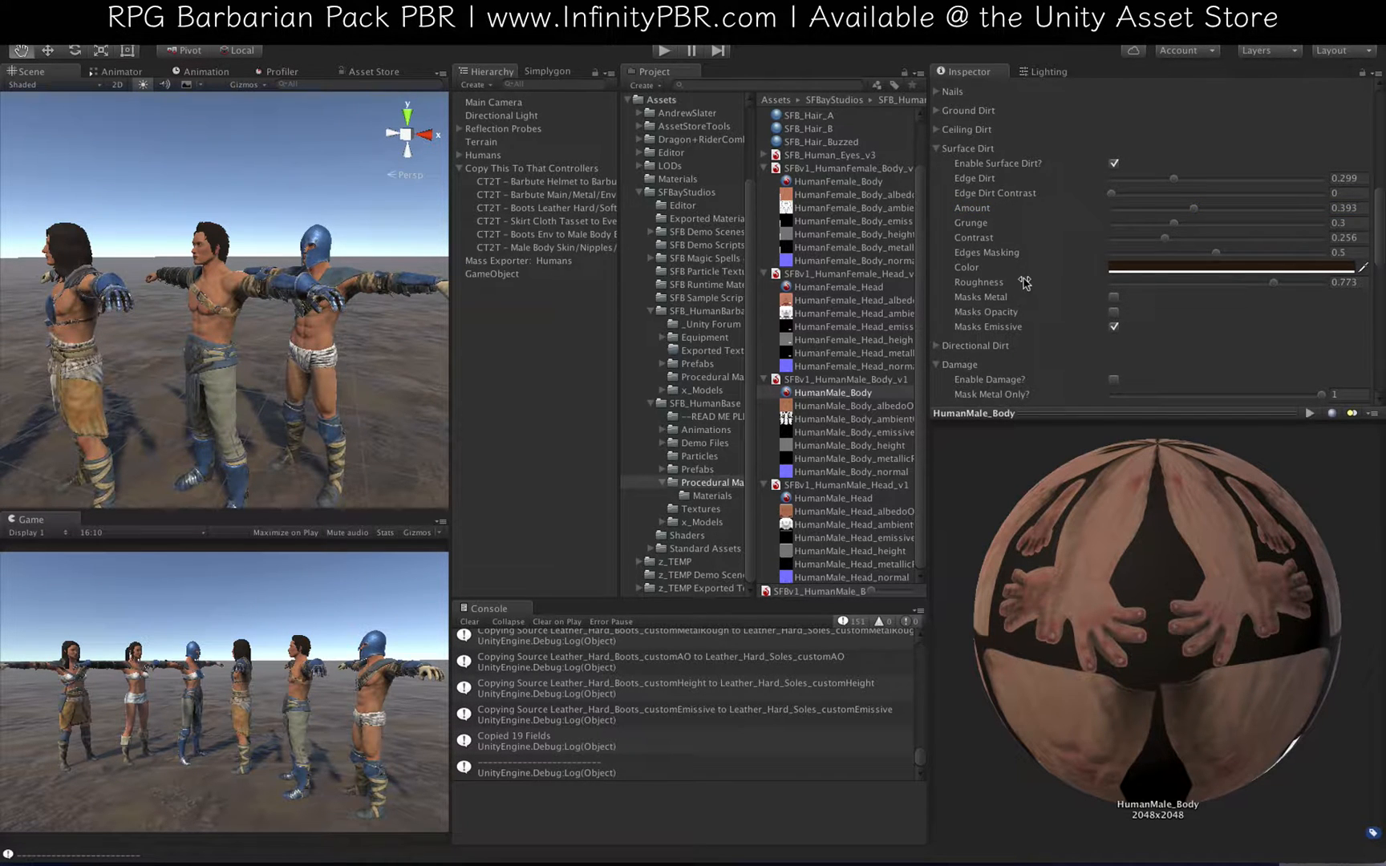
Step: Darken the HumanMale_Body Skin by setting Saturation to 0.569 and Lightness to 0.401, keeping Hue at 0.5
click(936, 148)
click(938, 187)
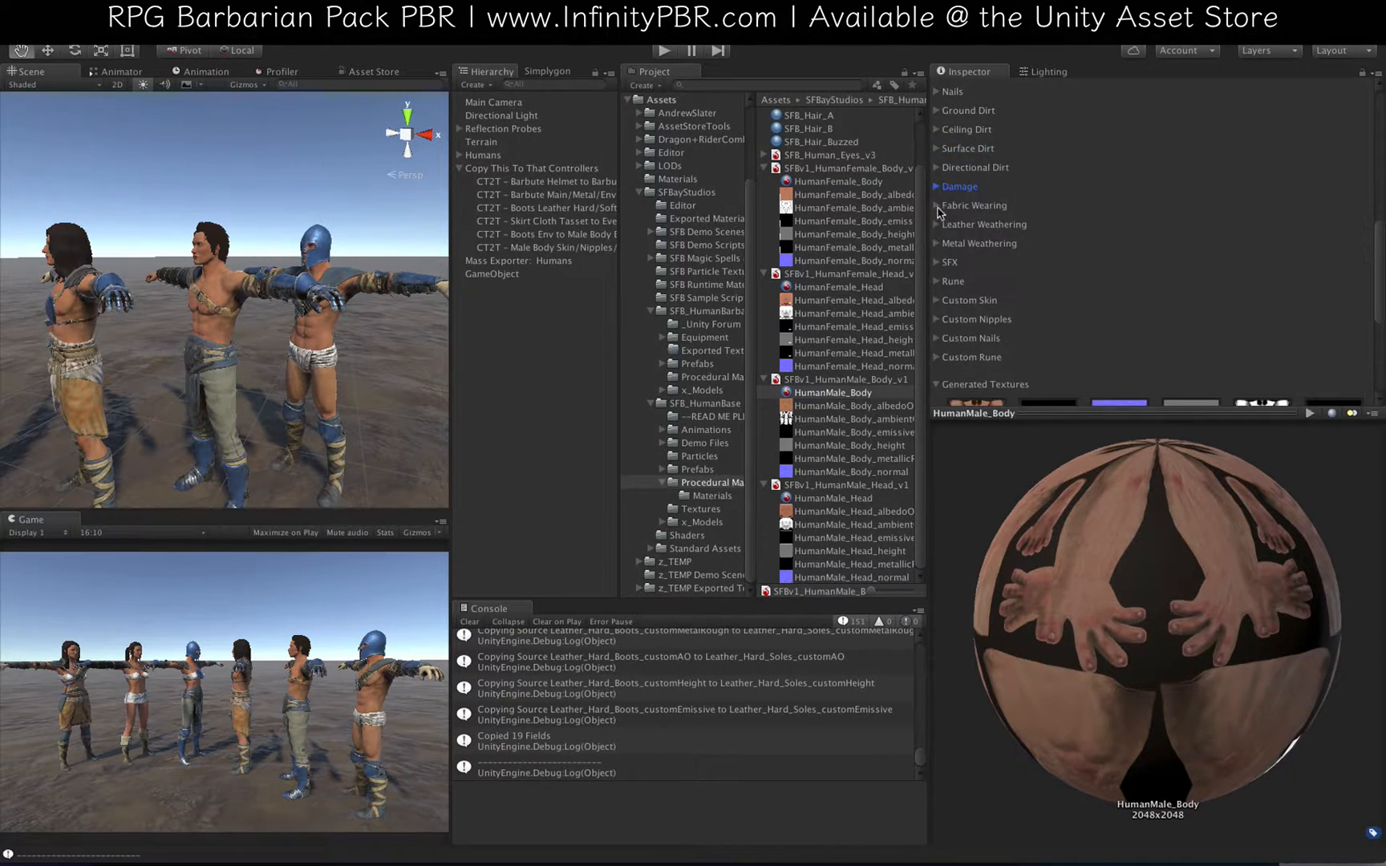
scroll(942, 199, up, 4)
scroll(941, 200, down, 1)
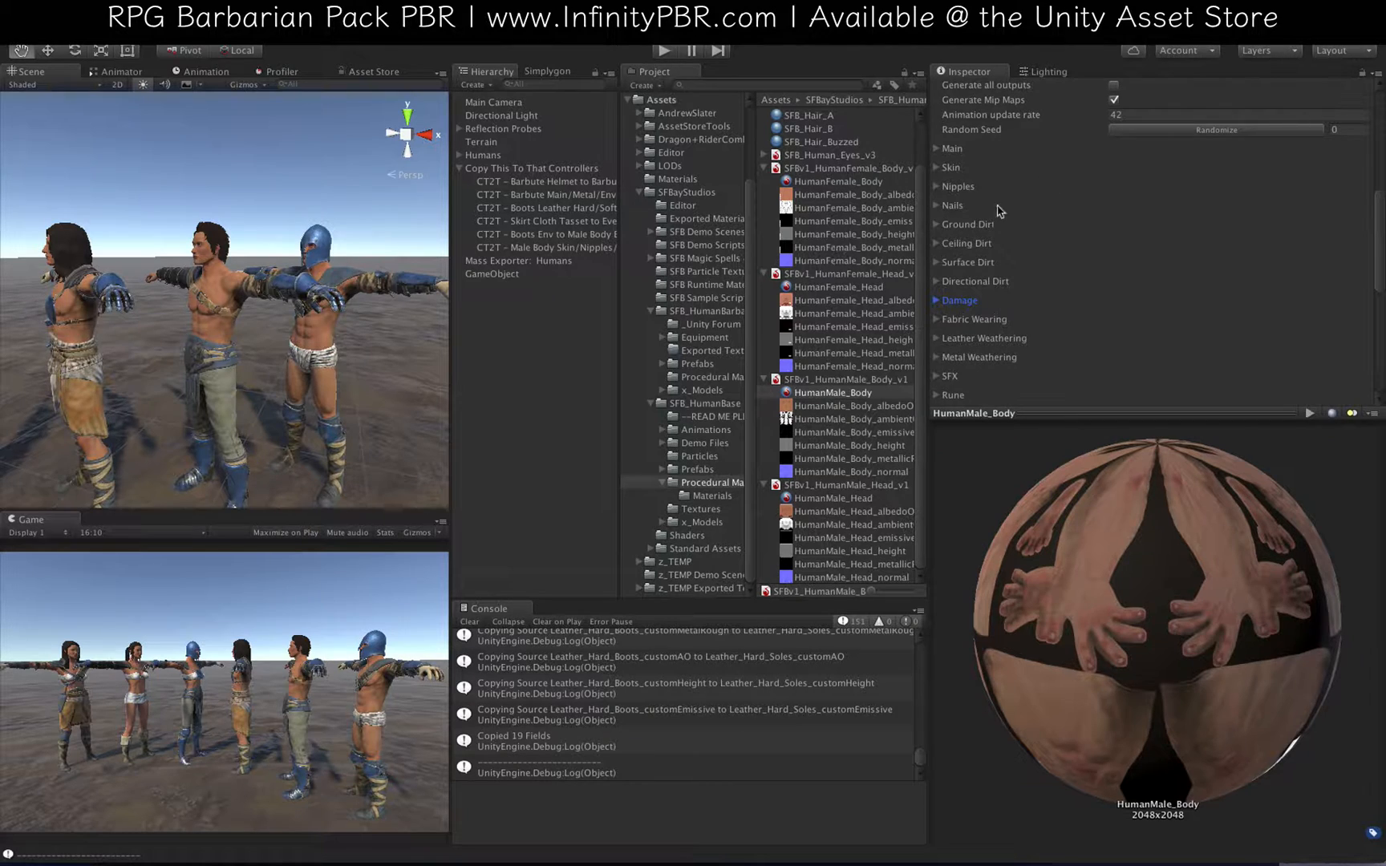
click(950, 167)
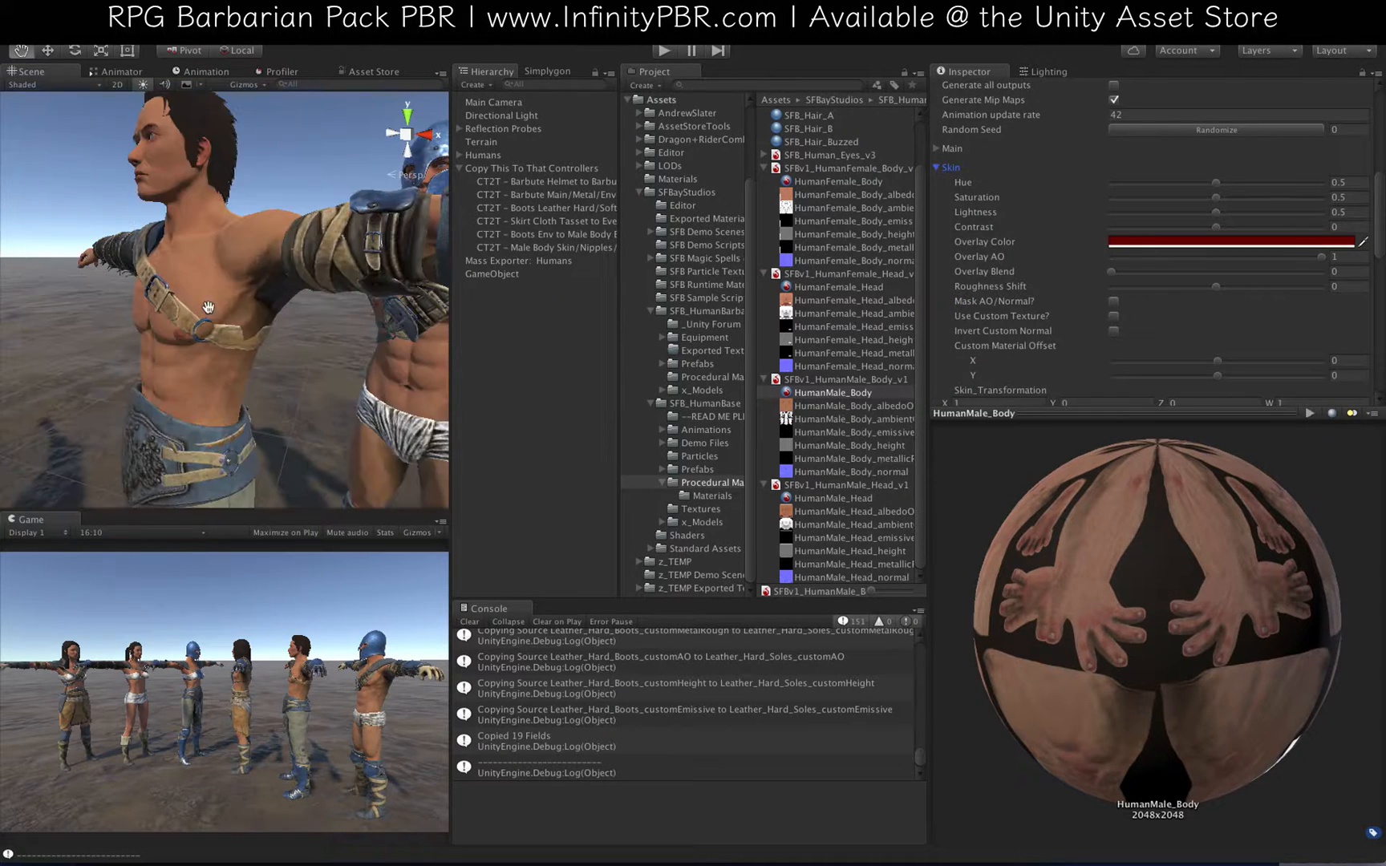
click(1216, 185)
drag(1209, 213, 1195, 213)
alt+drag(200, 281, 305, 281)
drag(1195, 214, 1231, 199)
drag(1205, 213, 1195, 213)
drag(1234, 199, 1217, 184)
Step: Raise the saturation and lower the lightness of the HumanMale_Body Nipples group to suit the darker skin, and expand the Nails group
scroll(1113, 287, down, 10)
click(953, 190)
scroll(1243, 263, up, 7)
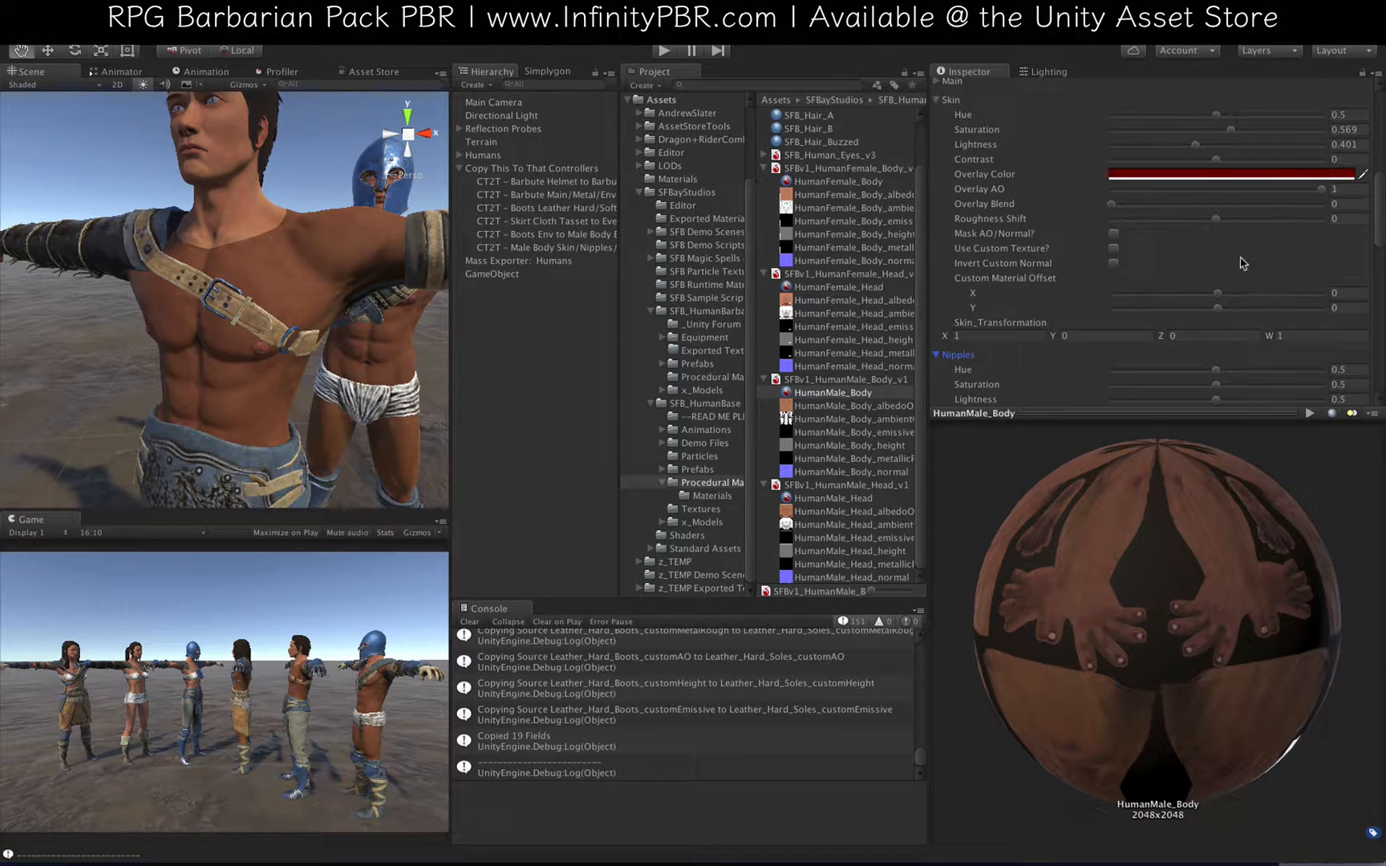
drag(1216, 386, 1230, 385)
scroll(1230, 384, down, 2)
drag(1216, 369, 1203, 369)
scroll(1204, 369, down, 3)
drag(1216, 337, 1233, 338)
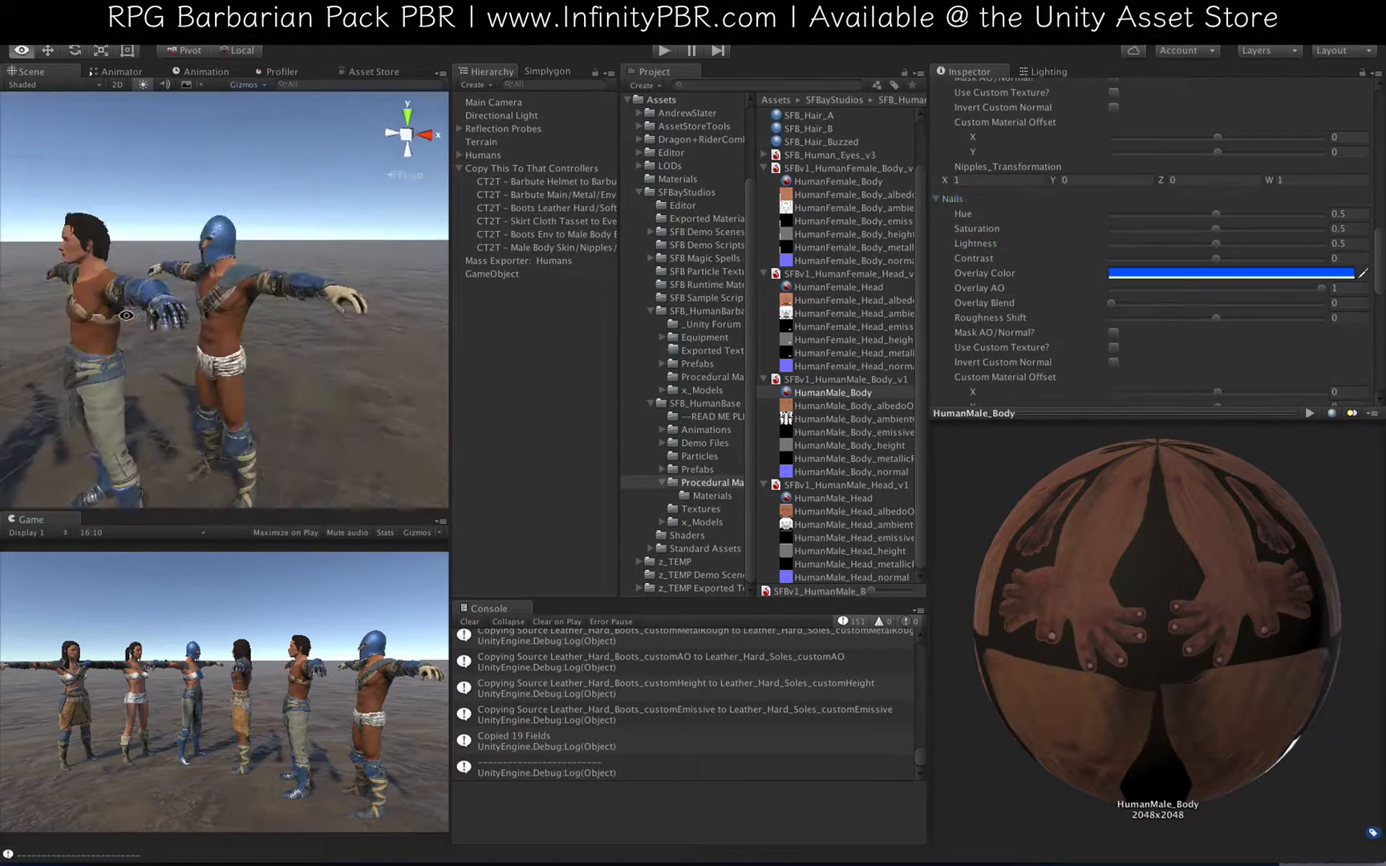
Step: Deactivate the male character's Glove_L to expose the bare hand
alt+drag(240, 289, 215, 283)
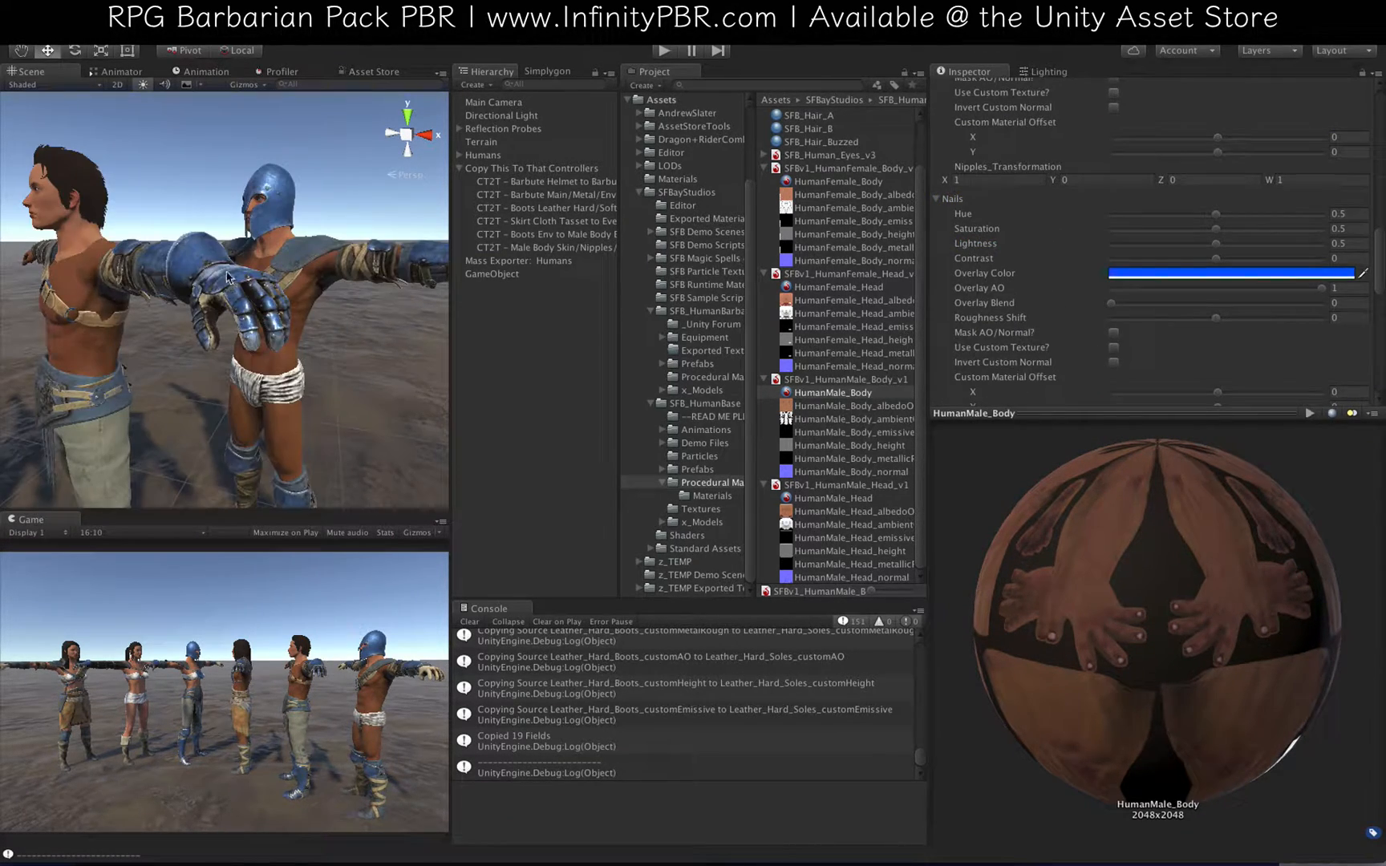
click(227, 279)
key(alt+shift+a)
alt+drag(276, 351, 243, 361)
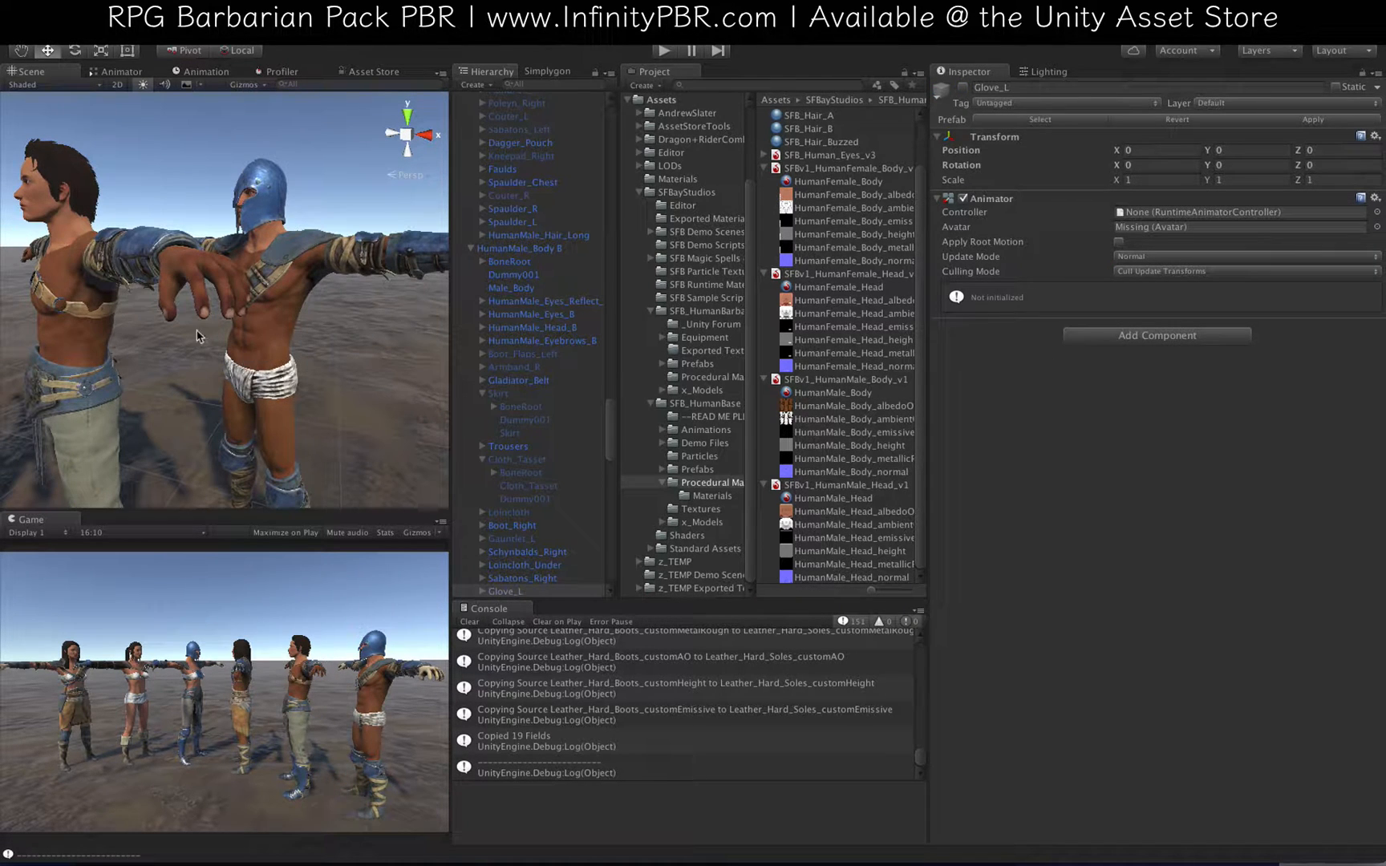
Step: Run all copy actions of the Male Body Skin/Nipples/Nails to Others controller and clear the console log
scroll(209, 322, down, 10)
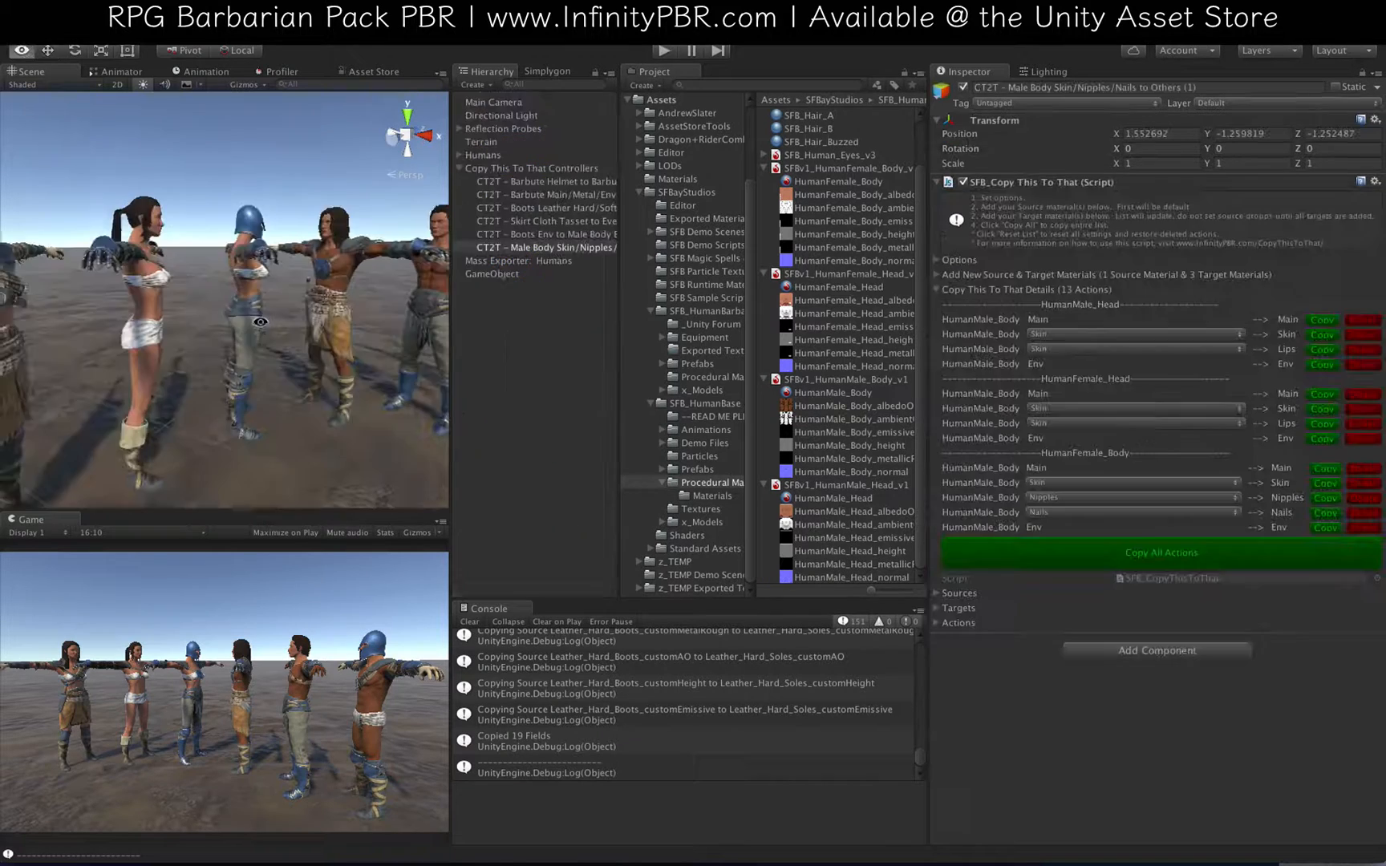
middle_drag(240, 305, 229, 307)
click(469, 622)
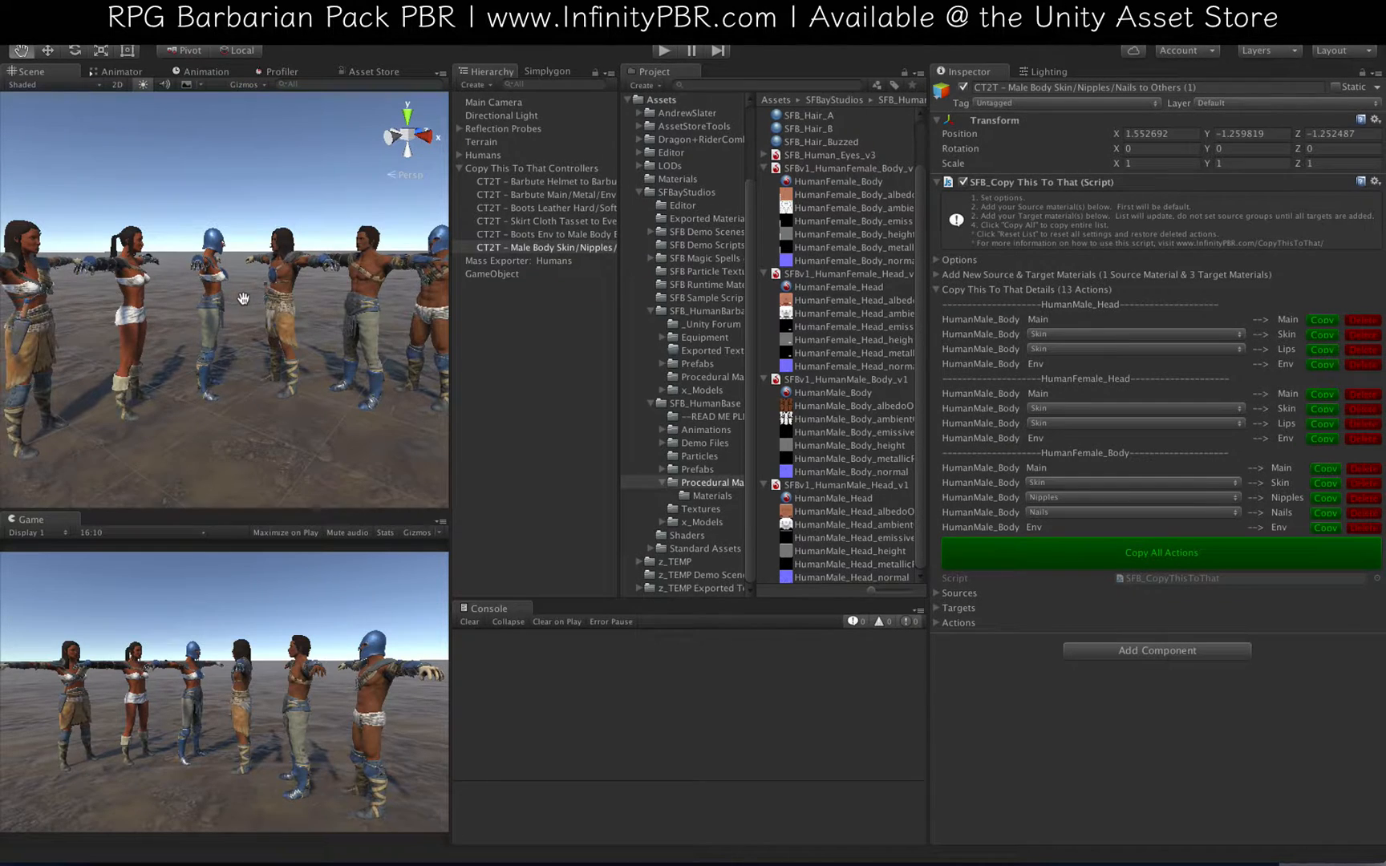
Step: Pick the male character's round chest spaulder in the scene and open the BarbarianSpaulder material's settings
scroll(243, 298, up, 5)
alt+drag(243, 298, 160, 364)
scroll(204, 333, down, 4)
scroll(322, 324, up, 8)
alt+drag(161, 363, 338, 334)
scroll(278, 387, up, 5)
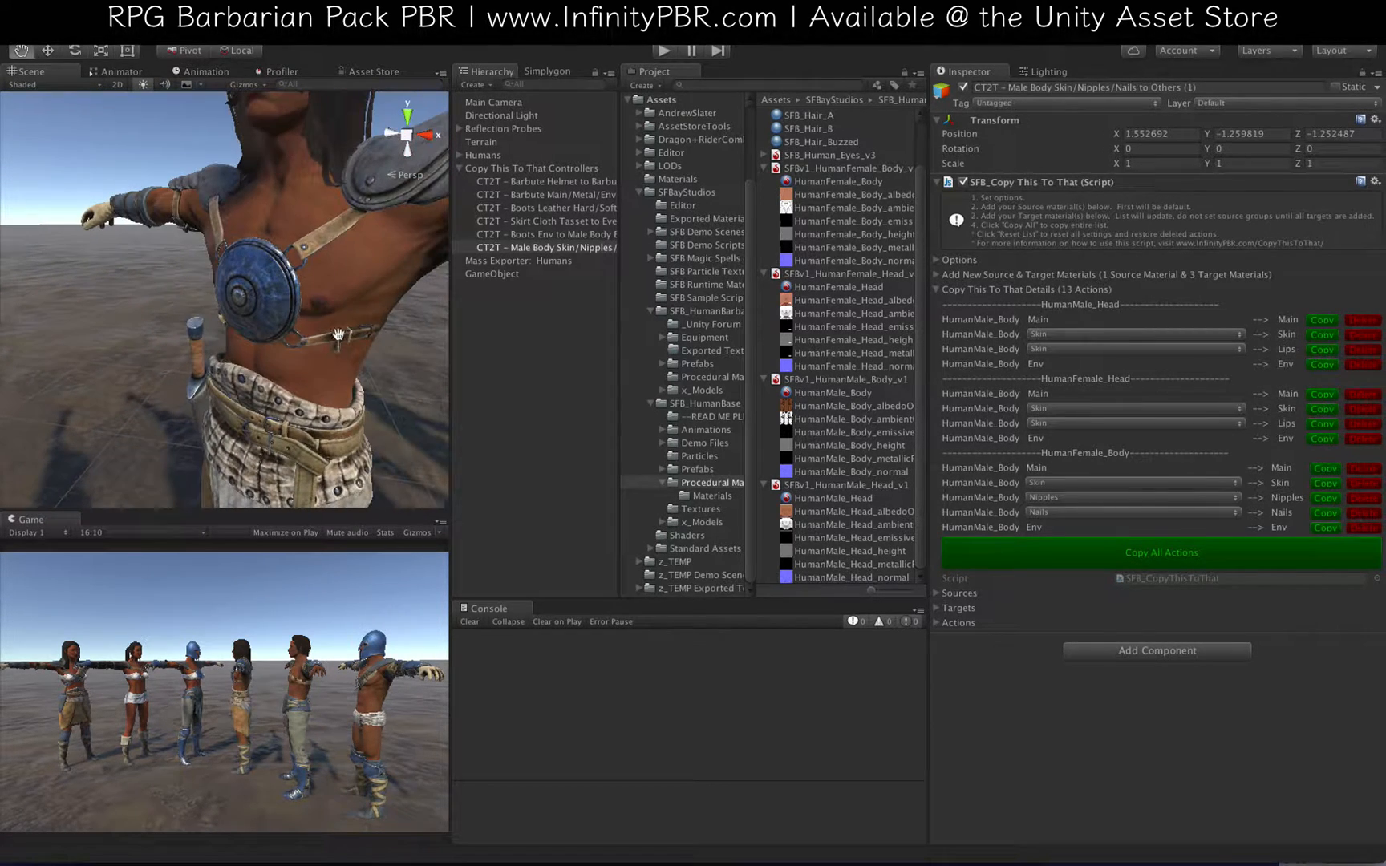
click(47, 50)
click(287, 293)
click(712, 376)
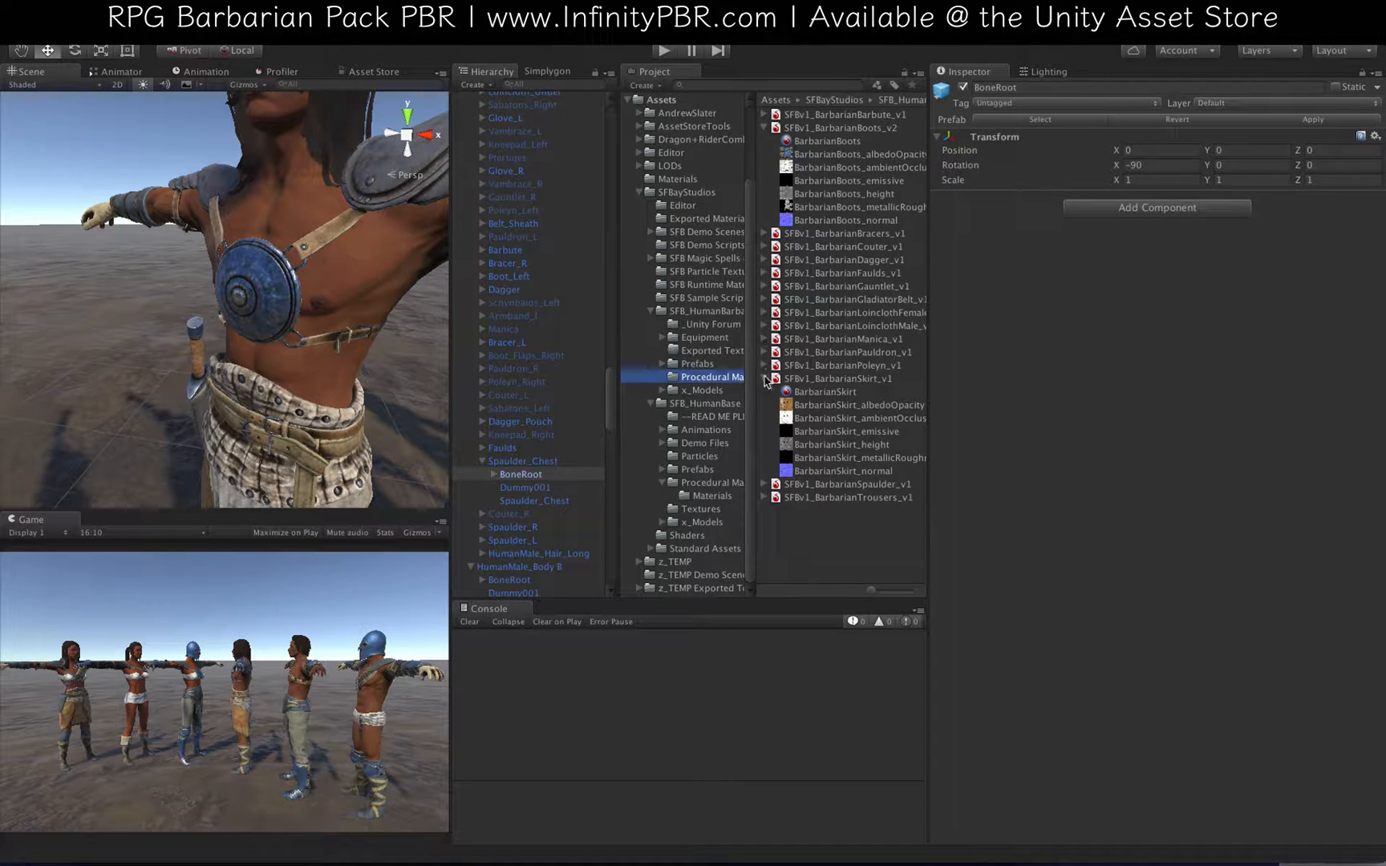
click(766, 486)
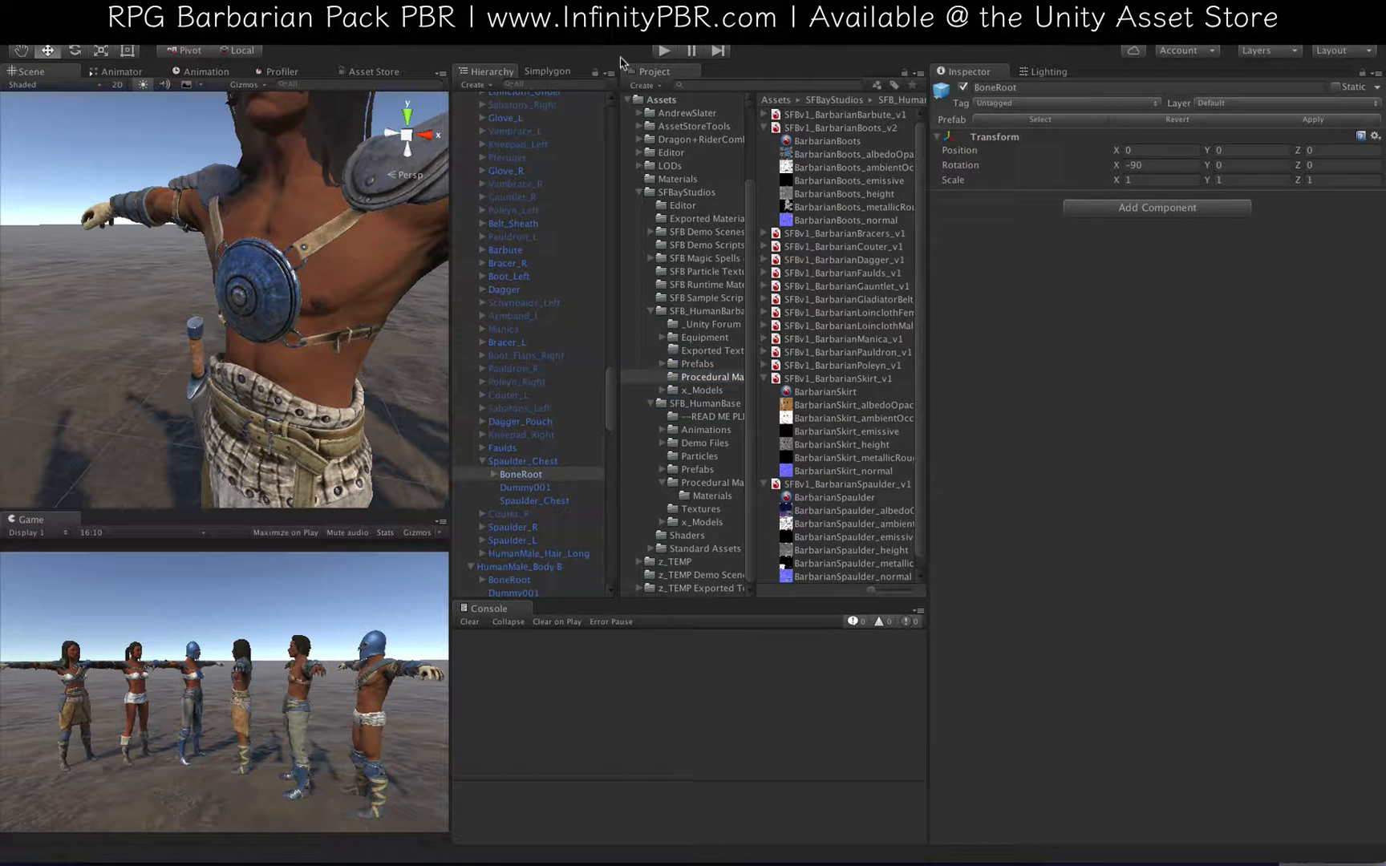
click(810, 498)
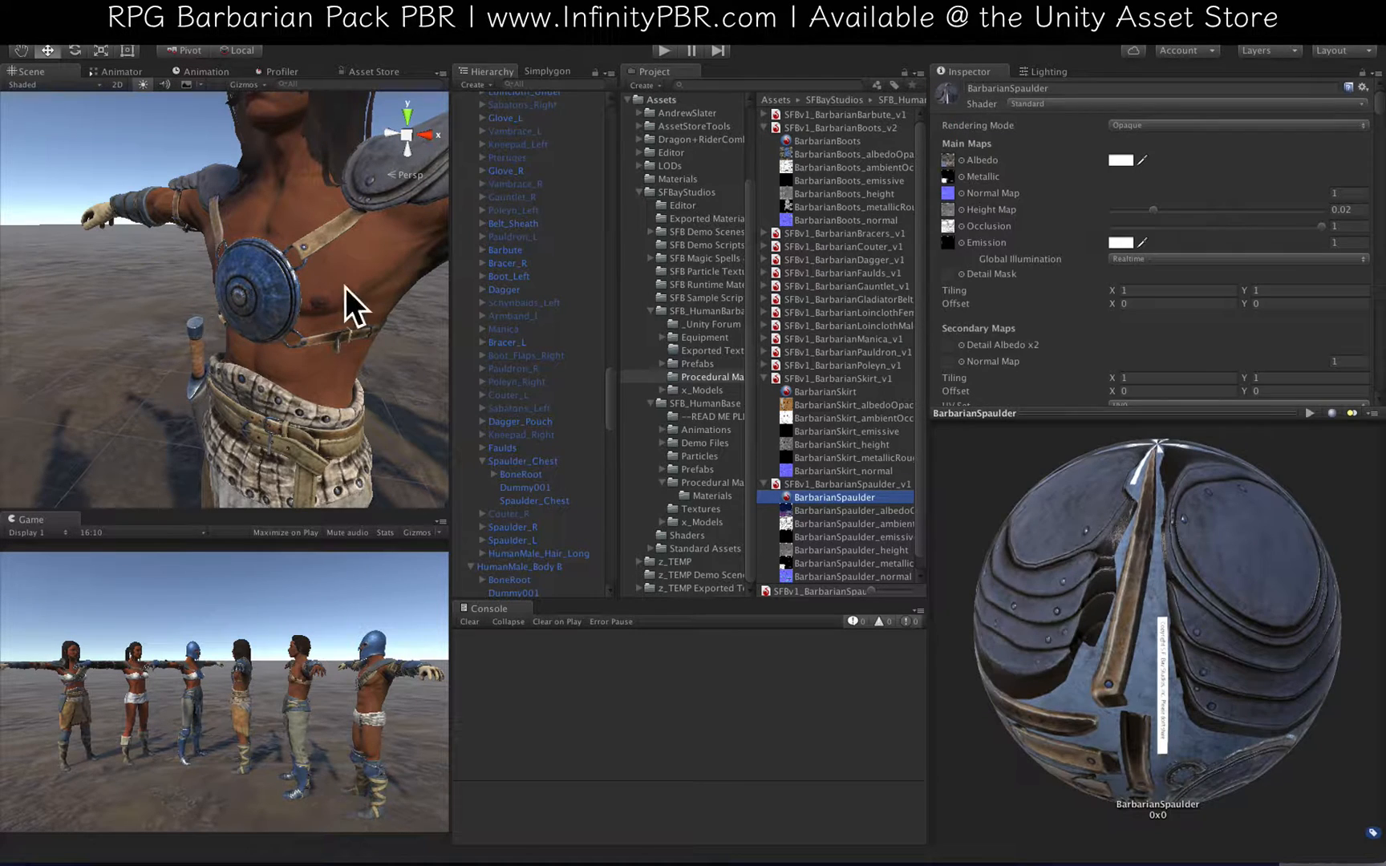
Step: Set the BarbarianSpaulder Metal_OuterRing to Overlay Blend 0, Roughness Shift -0.276, Lightness 0.609 and Saturation 0.197
scroll(1056, 288, down, 1)
alt+drag(232, 269, 305, 266)
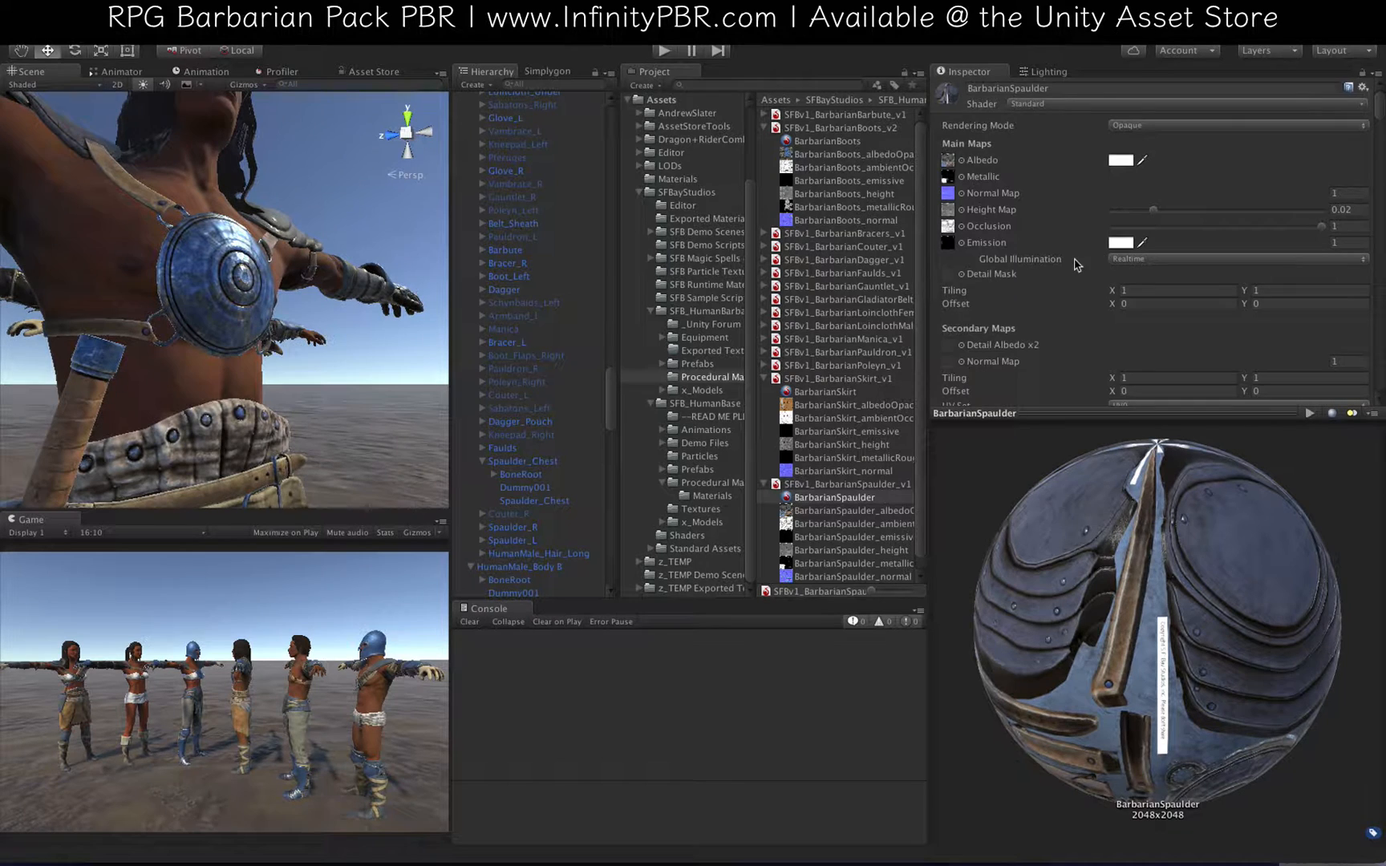
scroll(1072, 265, down, 10)
scroll(1072, 265, up, 3)
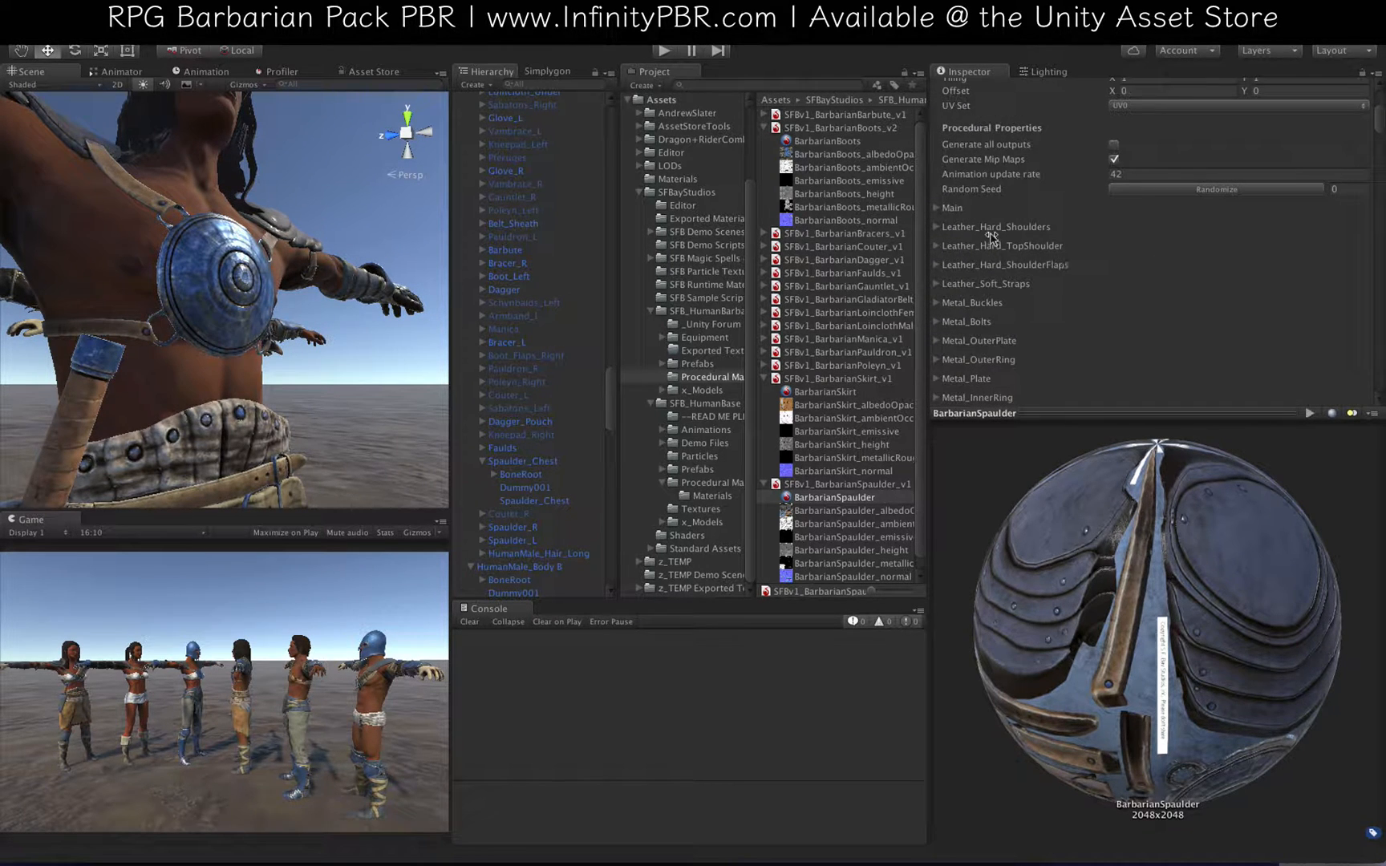
scroll(995, 240, down, 4)
scroll(994, 234, up, 3)
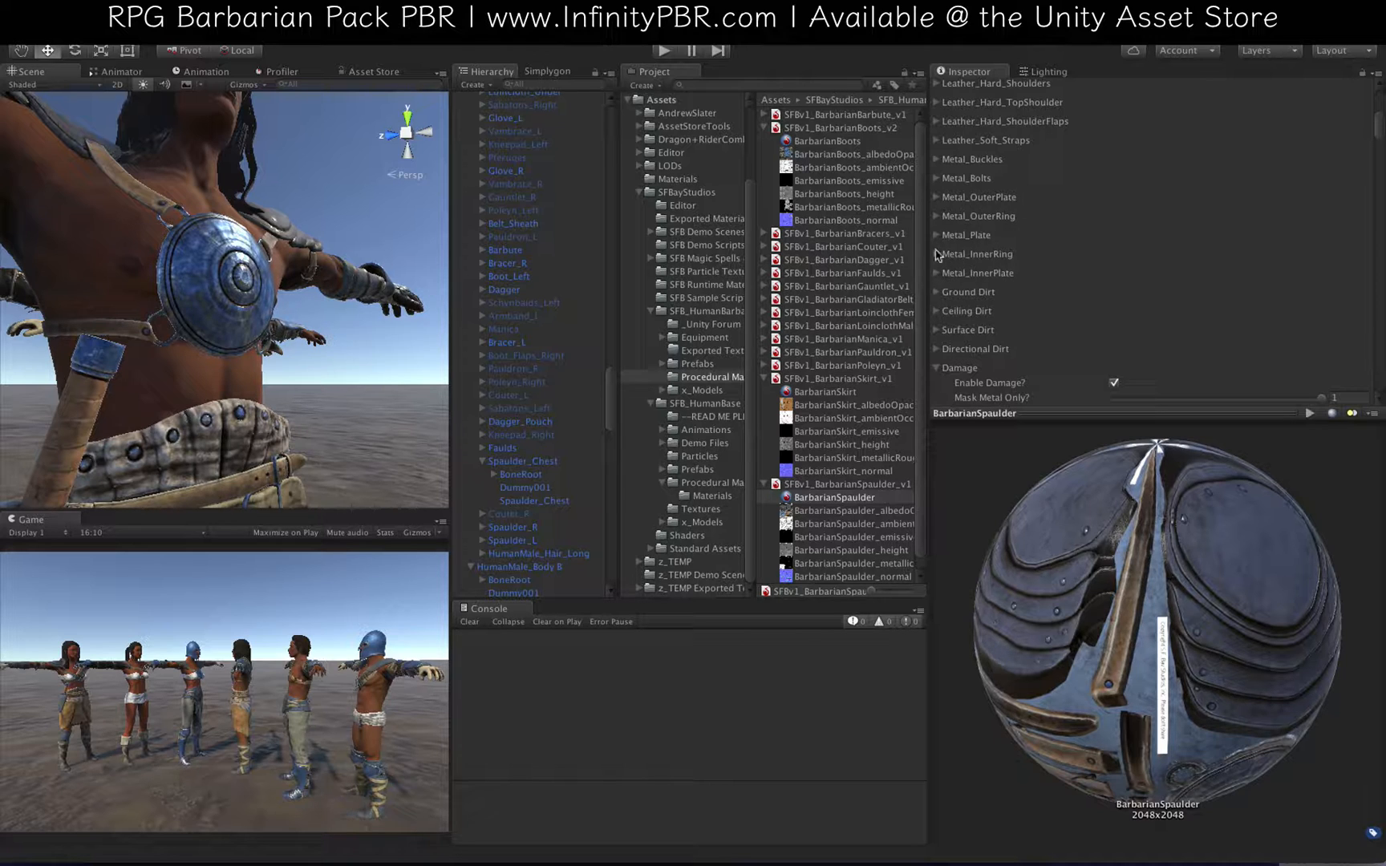
click(937, 216)
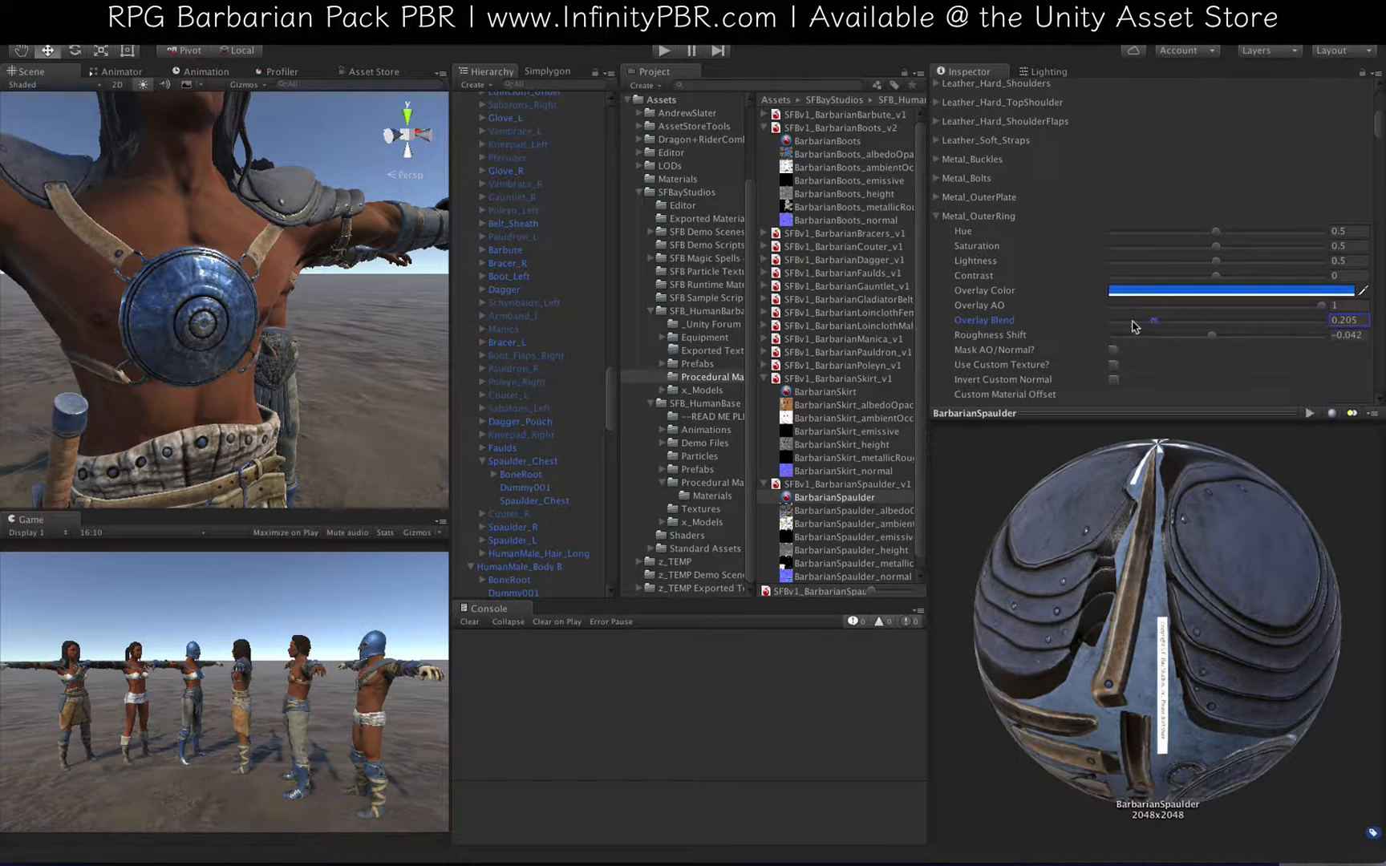
drag(1133, 321, 1097, 320)
click(1187, 336)
click(1240, 261)
click(1152, 245)
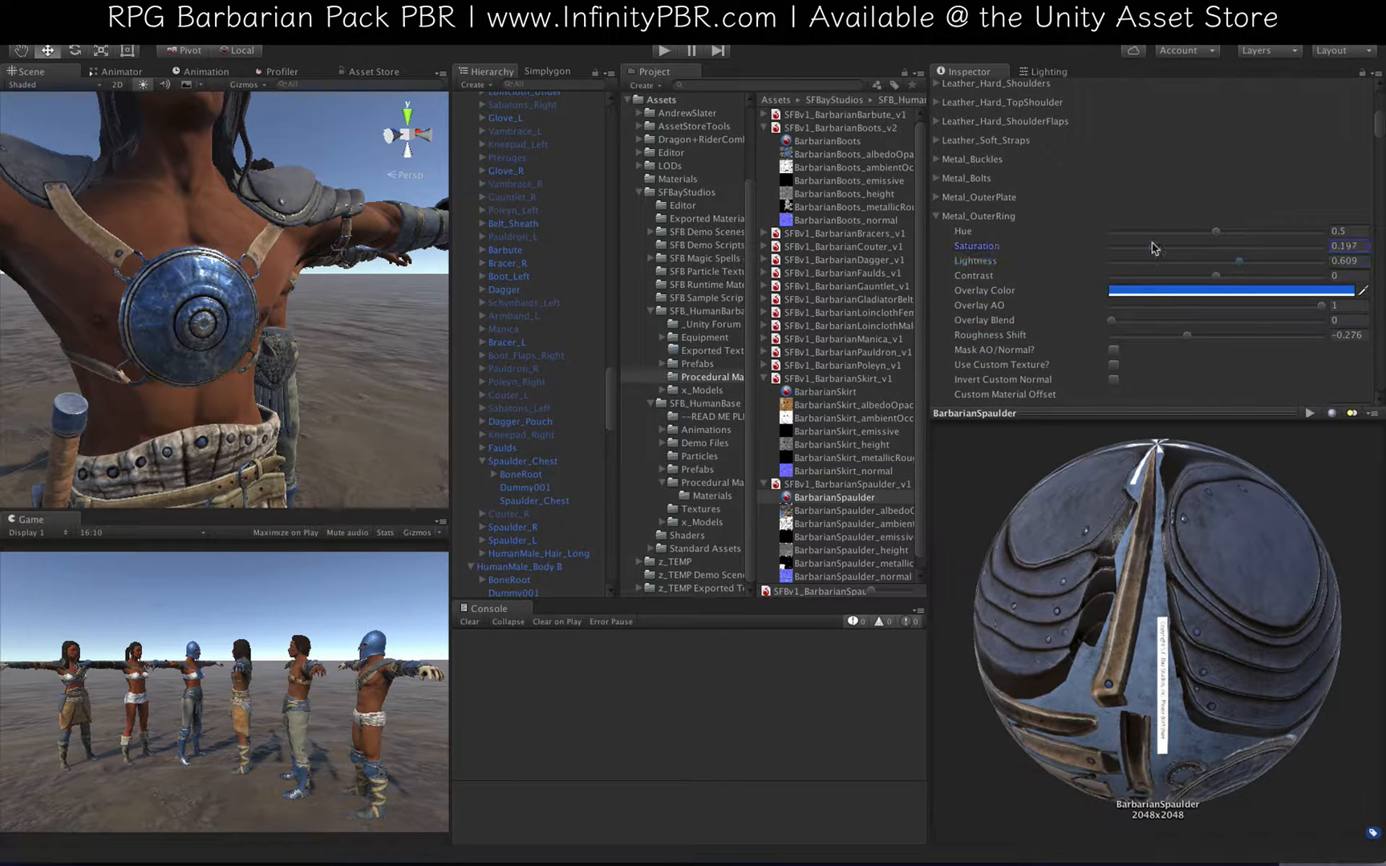
Step: Give the spaulder's Metal_Plate a pale yellow overlay colour and set its Roughness Shift to -0.636
click(937, 215)
click(937, 235)
click(1203, 309)
drag(903, 277, 903, 299)
drag(865, 222, 888, 201)
mouse_move(222, 336)
alt+mouse_down()
mouse_move(213, 301)
mouse_move(231, 324)
alt+mouse_up()
click(1203, 310)
click(811, 212)
click(750, 134)
drag(1211, 354, 1149, 354)
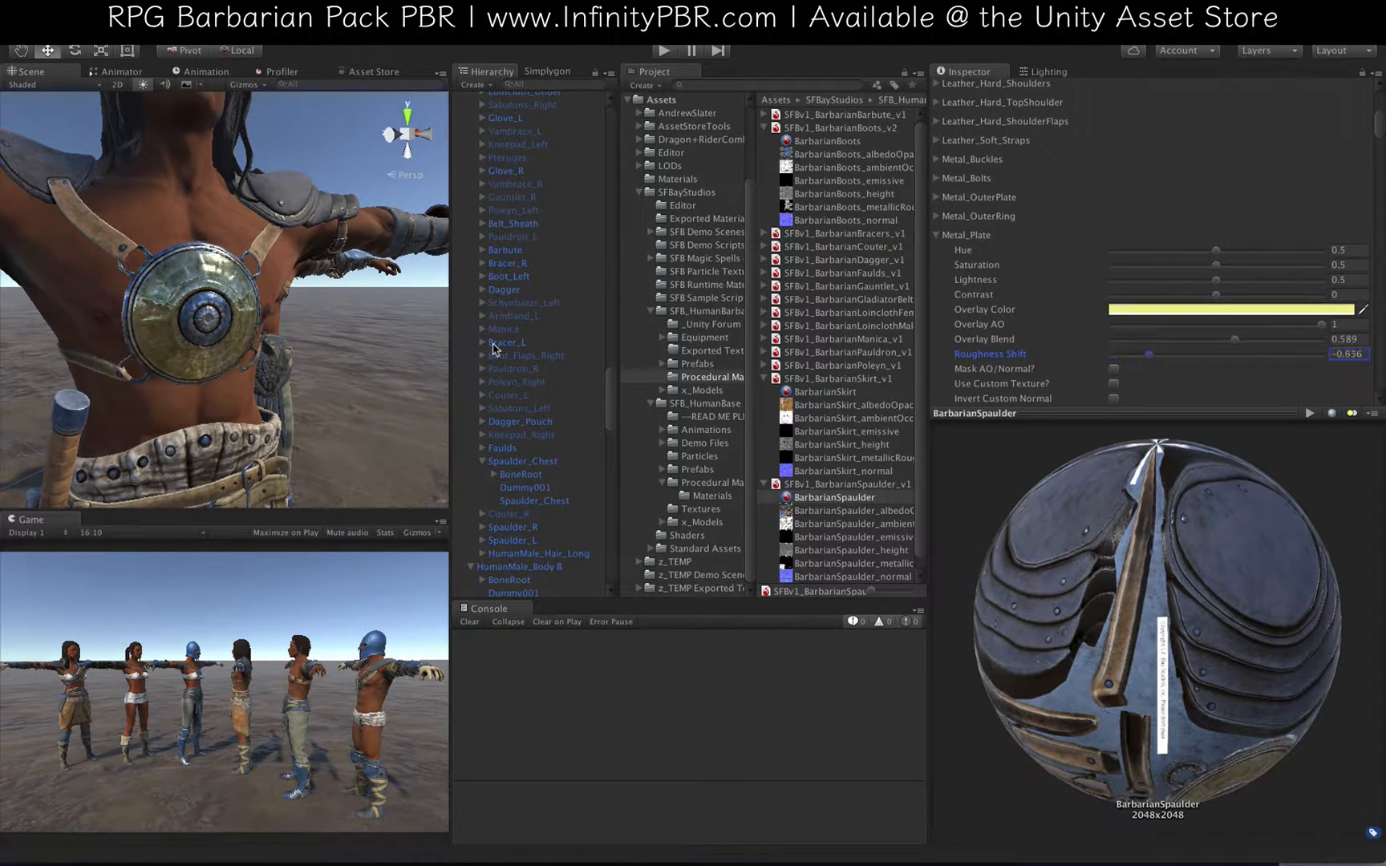
Step: Give the spaulder's Metal_InnerRing a bright blue overlay colour with Overlay Blend 0.965 and lower its Roughness Shift
alt+drag(320, 337, 265, 333)
scroll(1068, 247, down, 5)
click(937, 107)
click(937, 125)
drag(1287, 229, 1314, 229)
alt+drag(265, 333, 329, 305)
click(1275, 200)
click(883, 210)
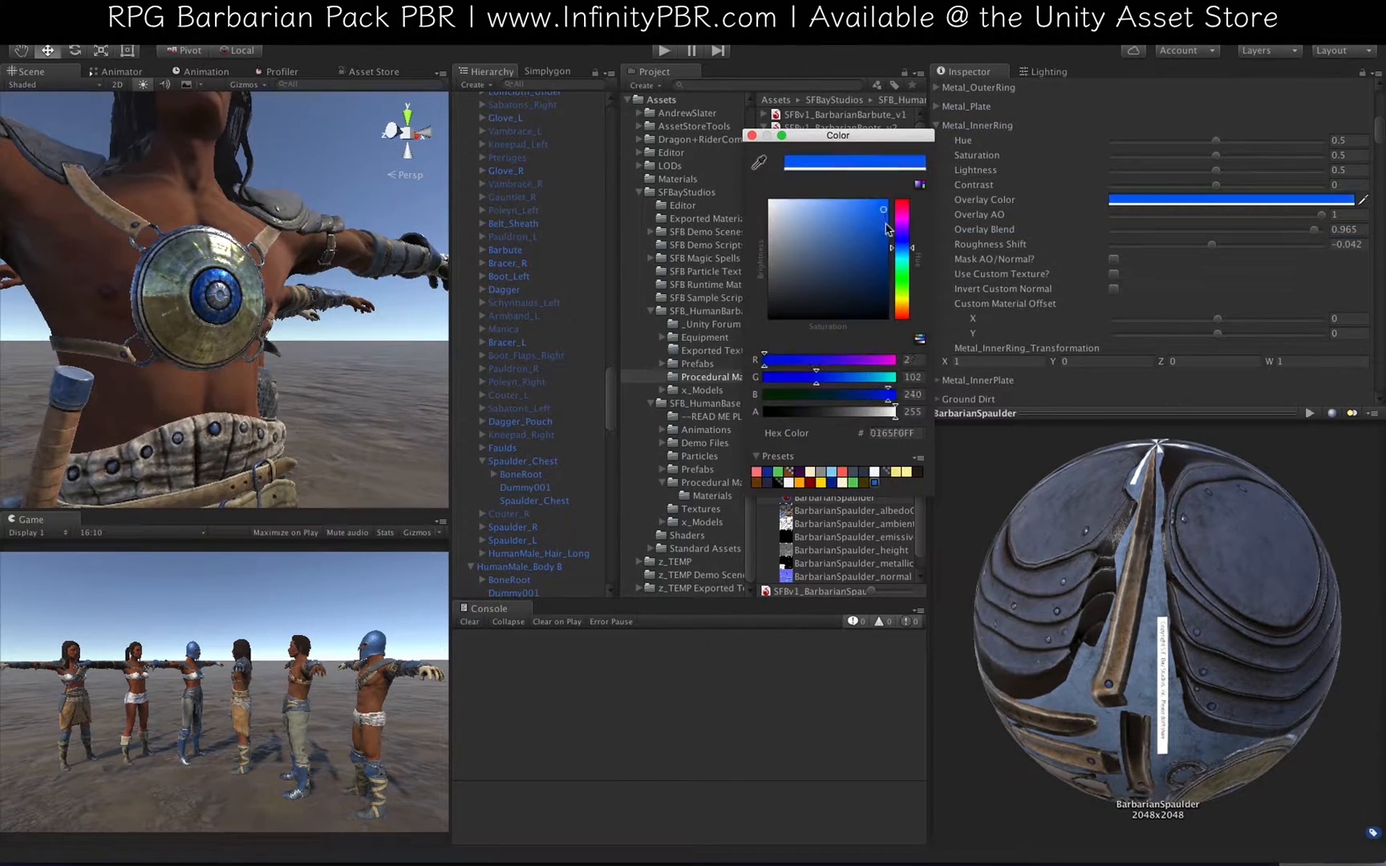
click(752, 135)
drag(1211, 244, 1166, 244)
alt+drag(337, 321, 301, 329)
Step: Give the spaulder's Metal_InnerPlate a yellow overlay colour and set its Roughness Shift to -0.55
click(937, 125)
click(937, 144)
click(1203, 219)
drag(904, 302, 904, 295)
click(888, 199)
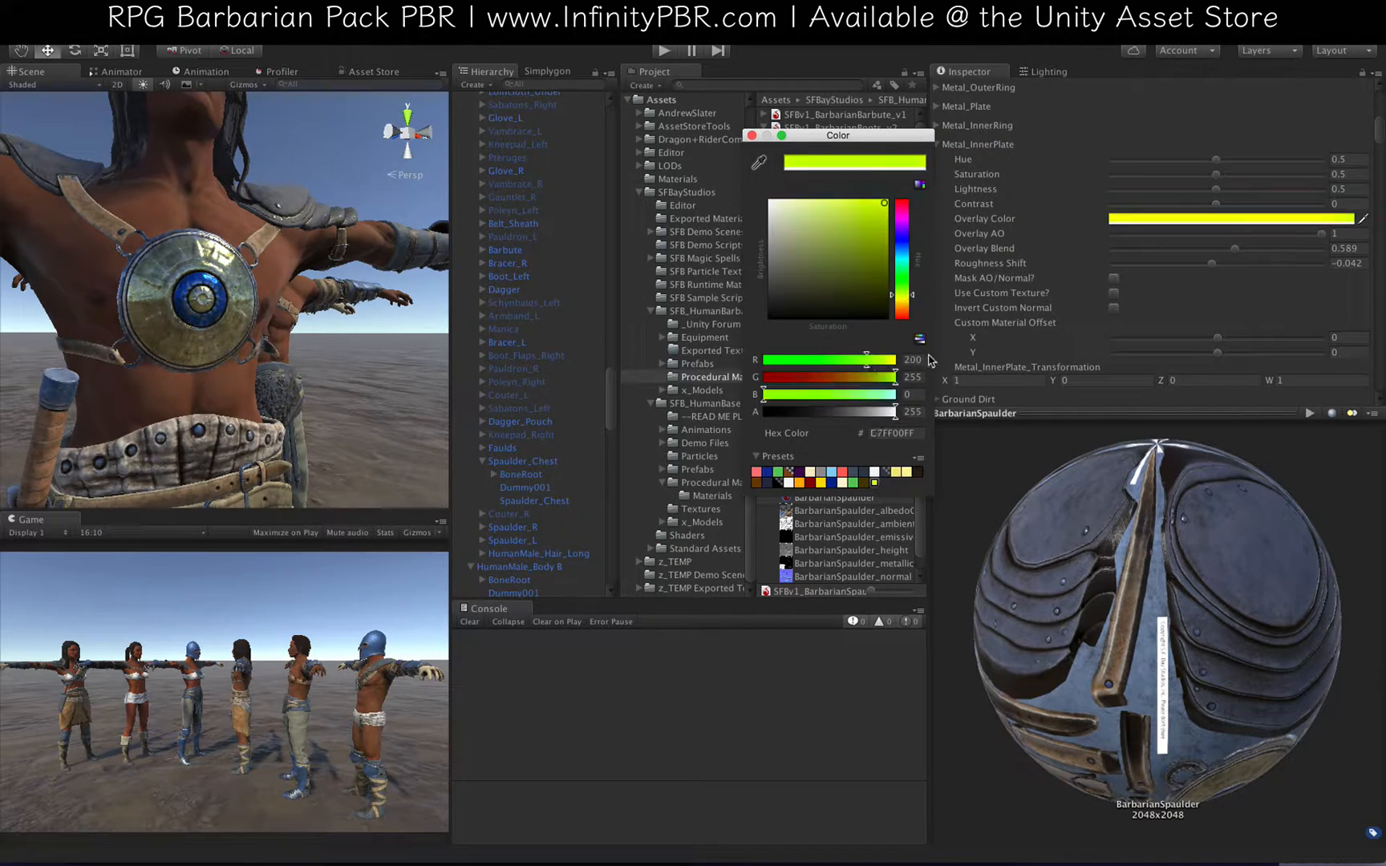
drag(930, 361, 937, 361)
click(751, 135)
drag(1235, 248, 1158, 263)
Step: Set the Metal_InnerPlate's Overlay Blend to 0 and its Lightness to 0.855
click(1203, 219)
alt+drag(257, 313, 216, 320)
click(752, 136)
drag(1322, 249, 1111, 249)
drag(1216, 189, 1291, 190)
drag(1321, 249, 1110, 249)
alt+drag(257, 321, 318, 291)
Step: Collapse the Humans group in the scene hierarchy
alt+drag(237, 308, 217, 385)
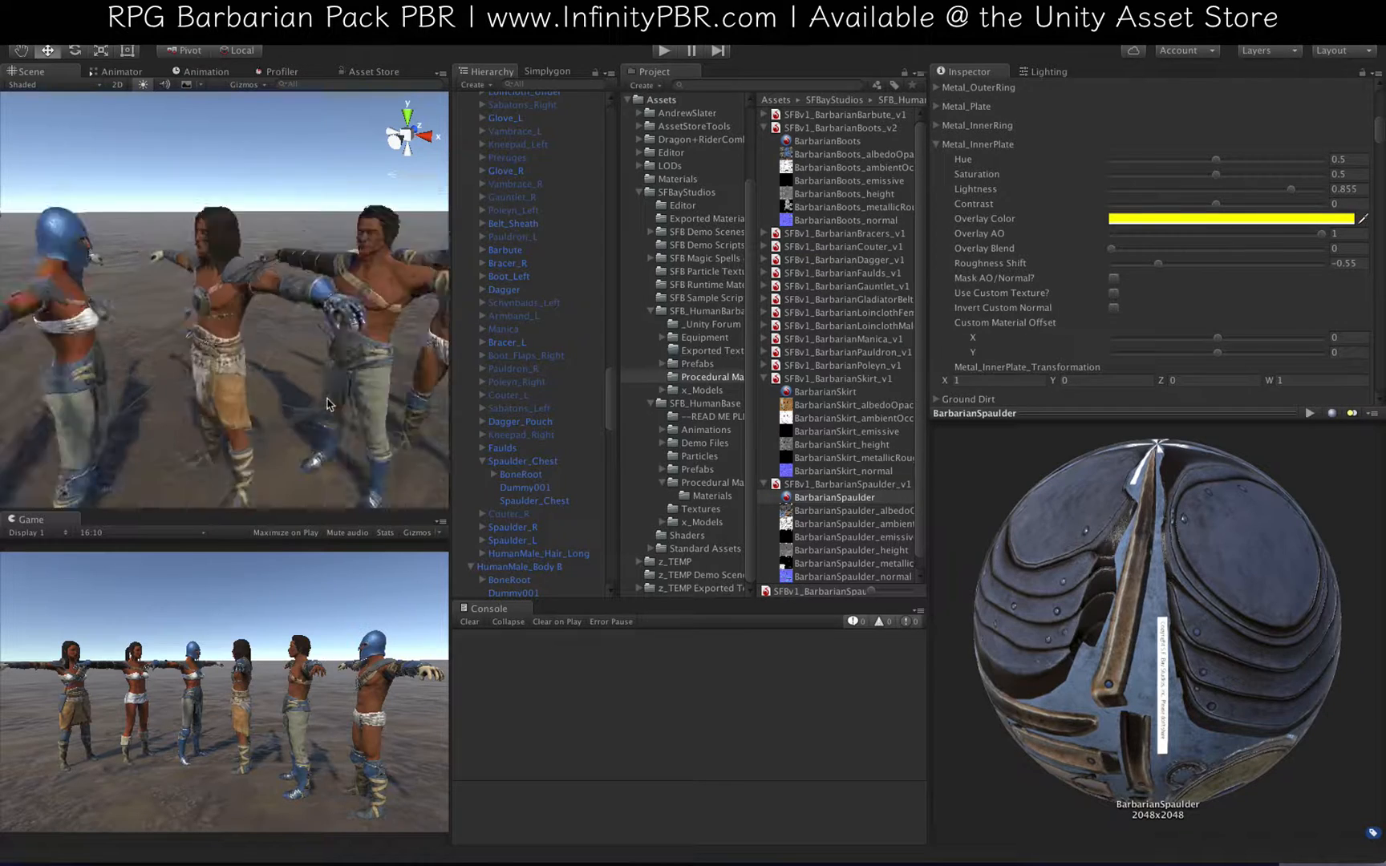
scroll(328, 399, down, 5)
click(18, 50)
drag(177, 226, 297, 254)
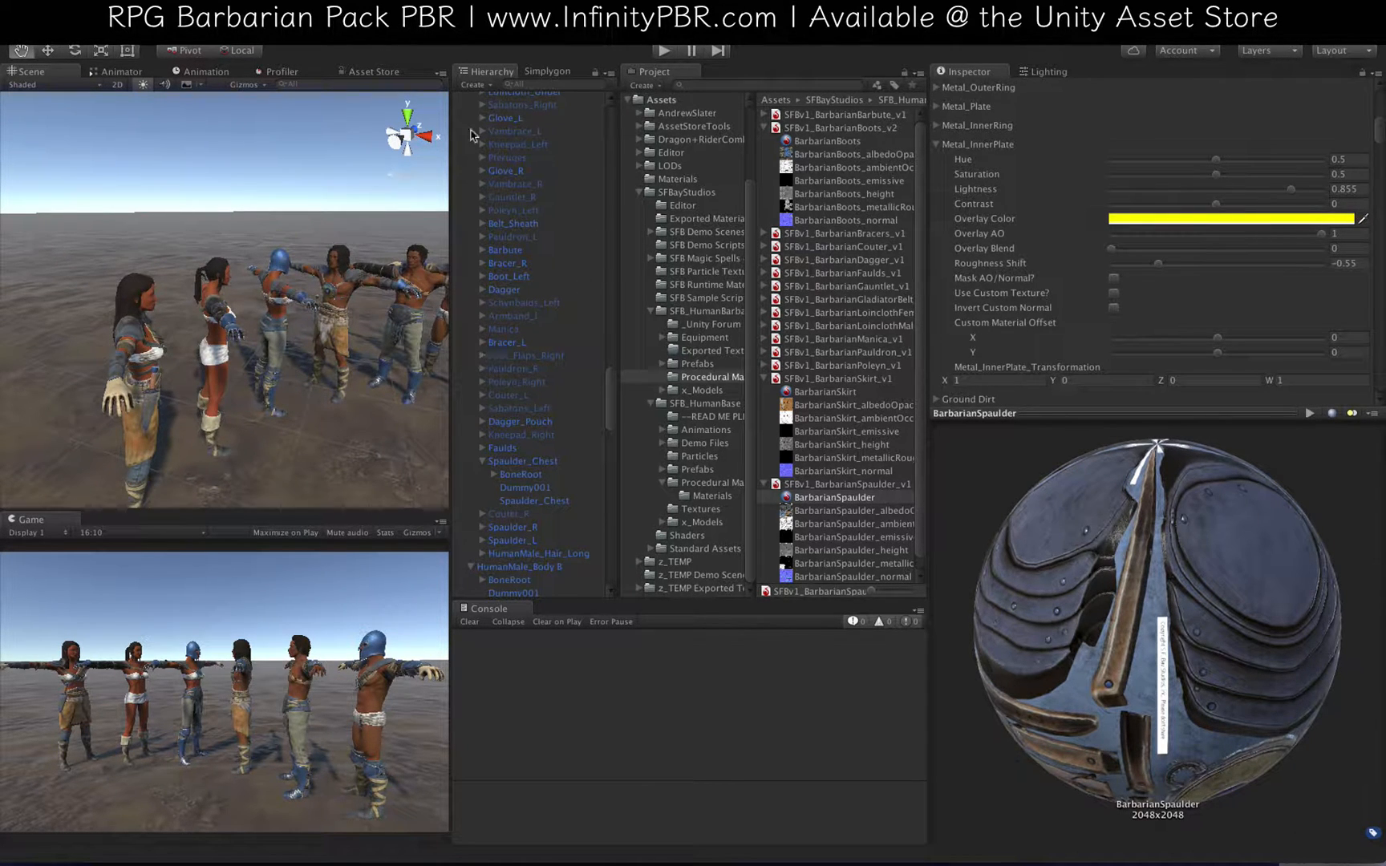
scroll(473, 134, up, 15)
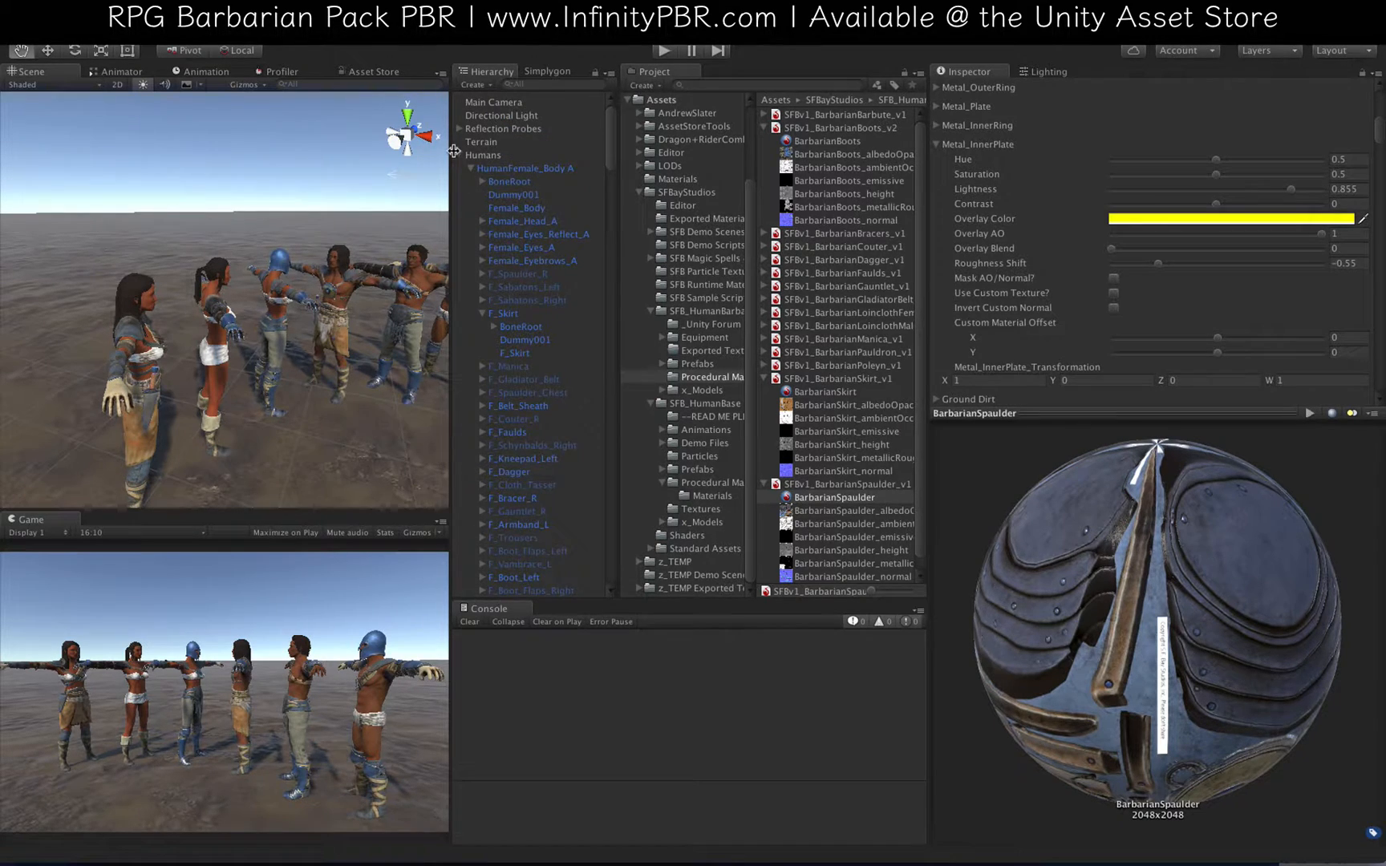
click(458, 155)
Step: Examine the lineup of restyled characters in the scene up close and from a distance
alt+drag(370, 317, 336, 317)
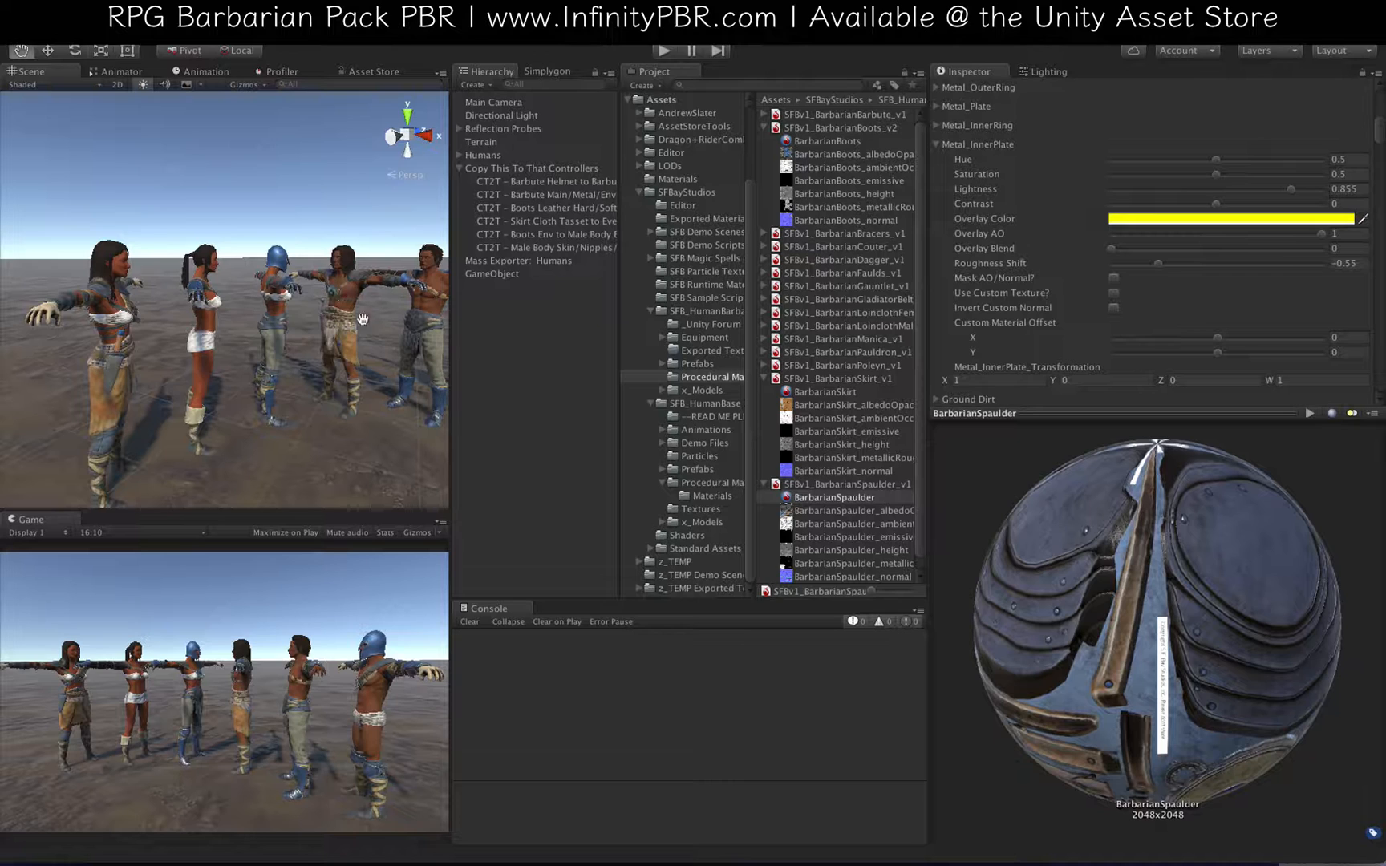
drag(328, 325, 252, 279)
scroll(219, 343, up, 8)
scroll(219, 373, down, 8)
alt+drag(220, 372, 286, 383)
scroll(290, 350, up, 10)
scroll(290, 350, down, 5)
scroll(270, 408, down, 6)
scroll(250, 379, up, 5)
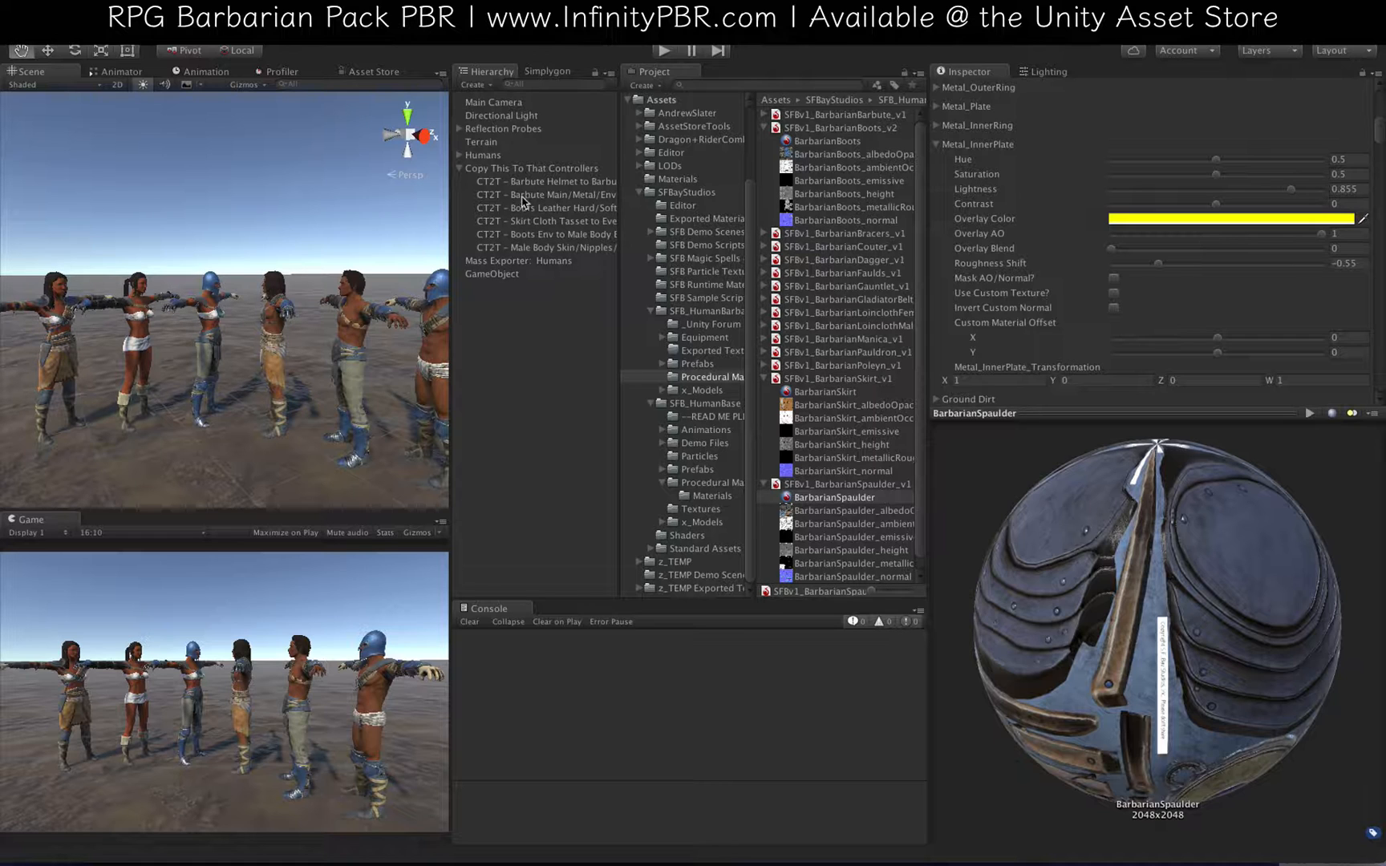
Step: Select Mass Exporter: Humans and set up an Export Material window docked beside the Console, with BarbarianBoots as its material
click(519, 261)
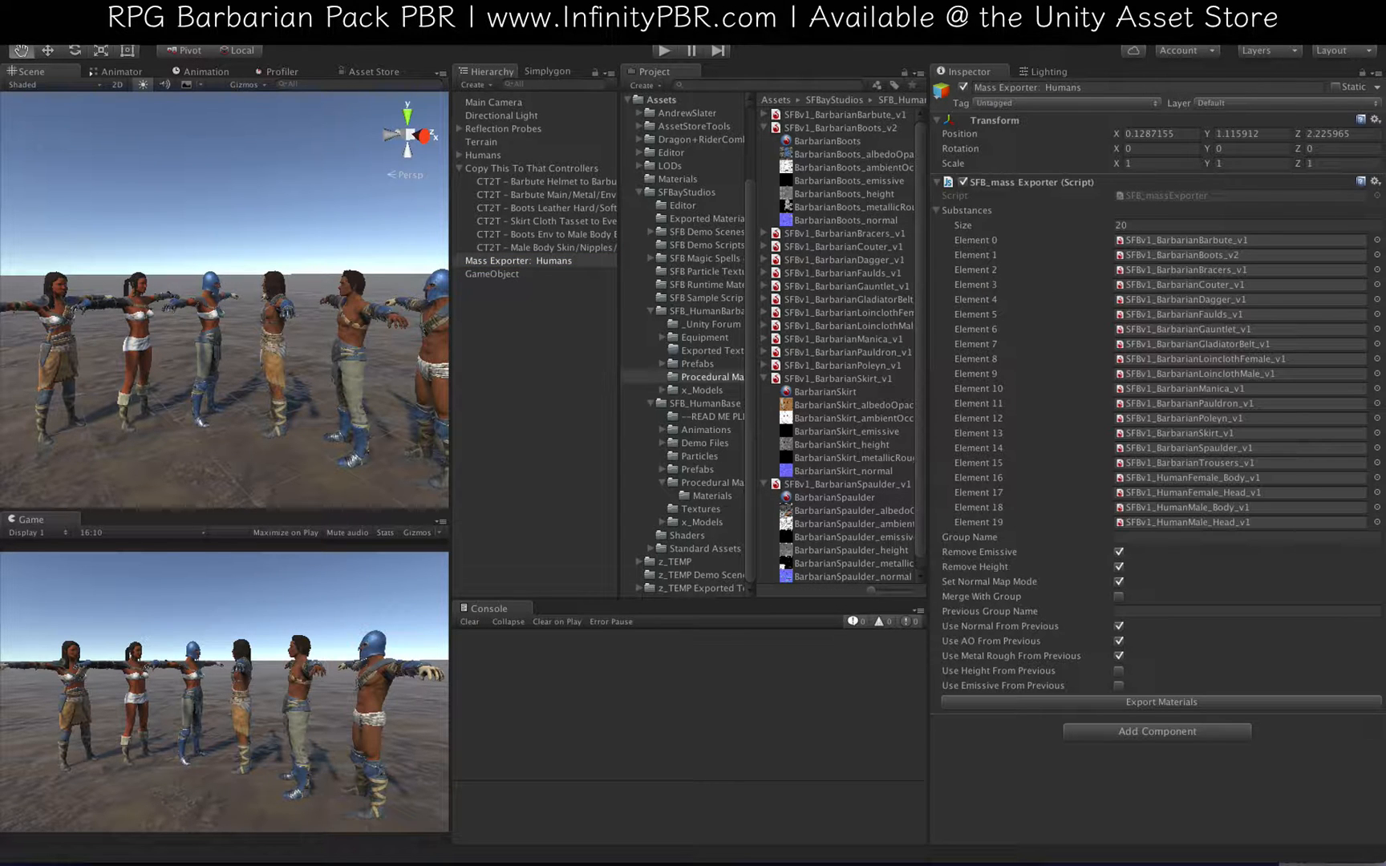
click(575, 9)
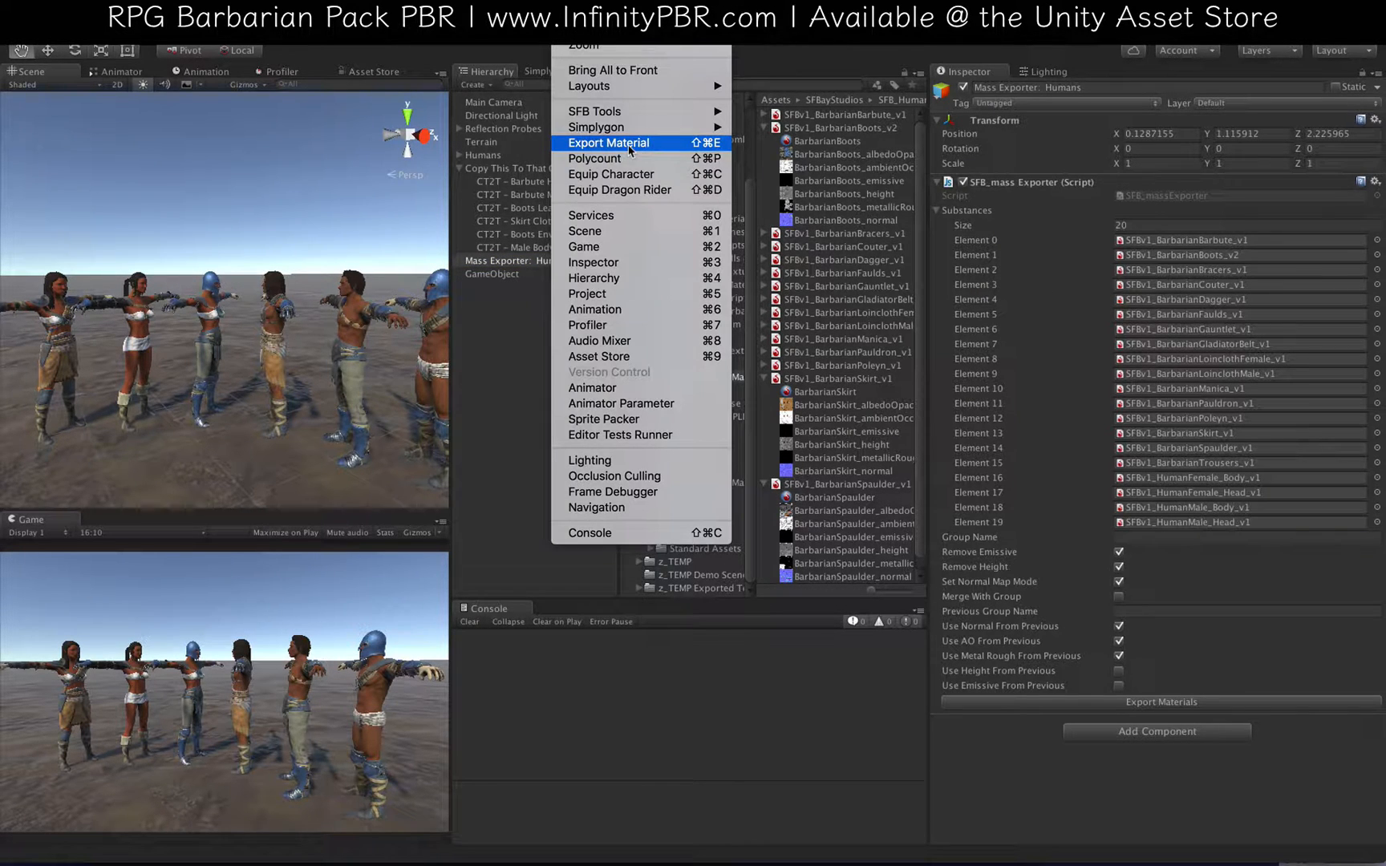
click(610, 143)
drag(618, 480, 559, 616)
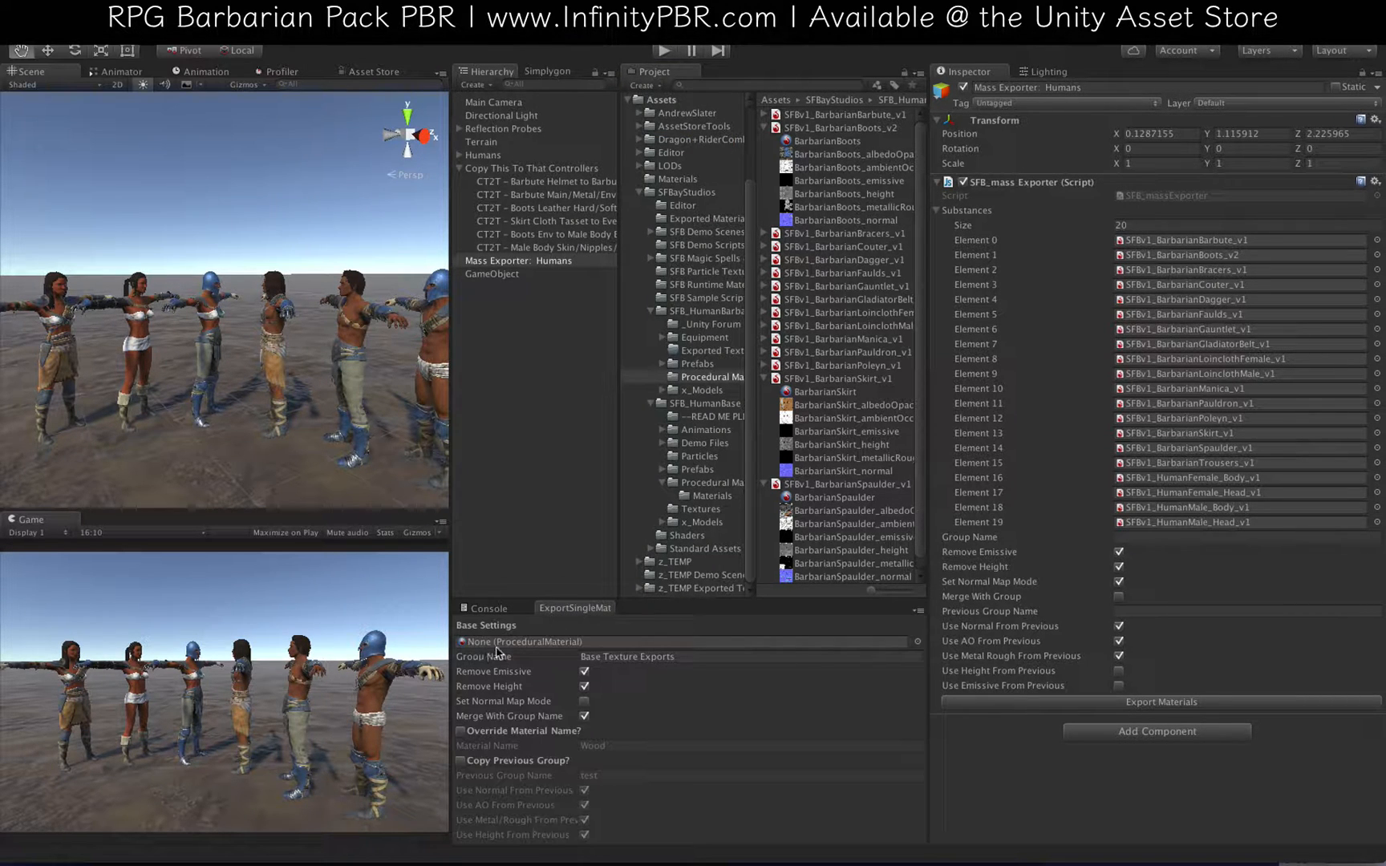
drag(816, 142, 487, 652)
drag(566, 598, 565, 564)
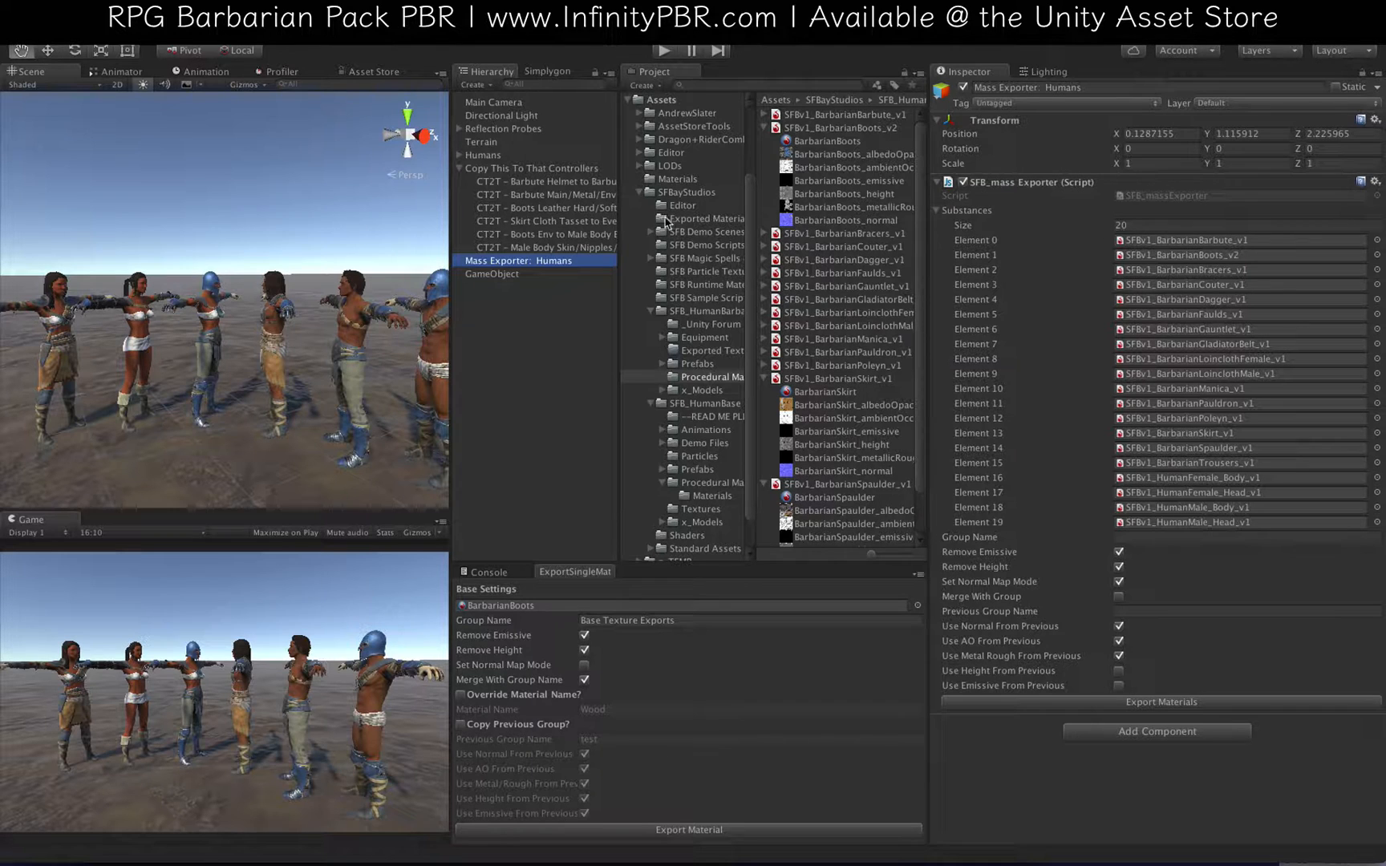
Step: Set the mass exporter's Group Name to Barbarian Light Blue Demo and export all the listed materials
click(1203, 538)
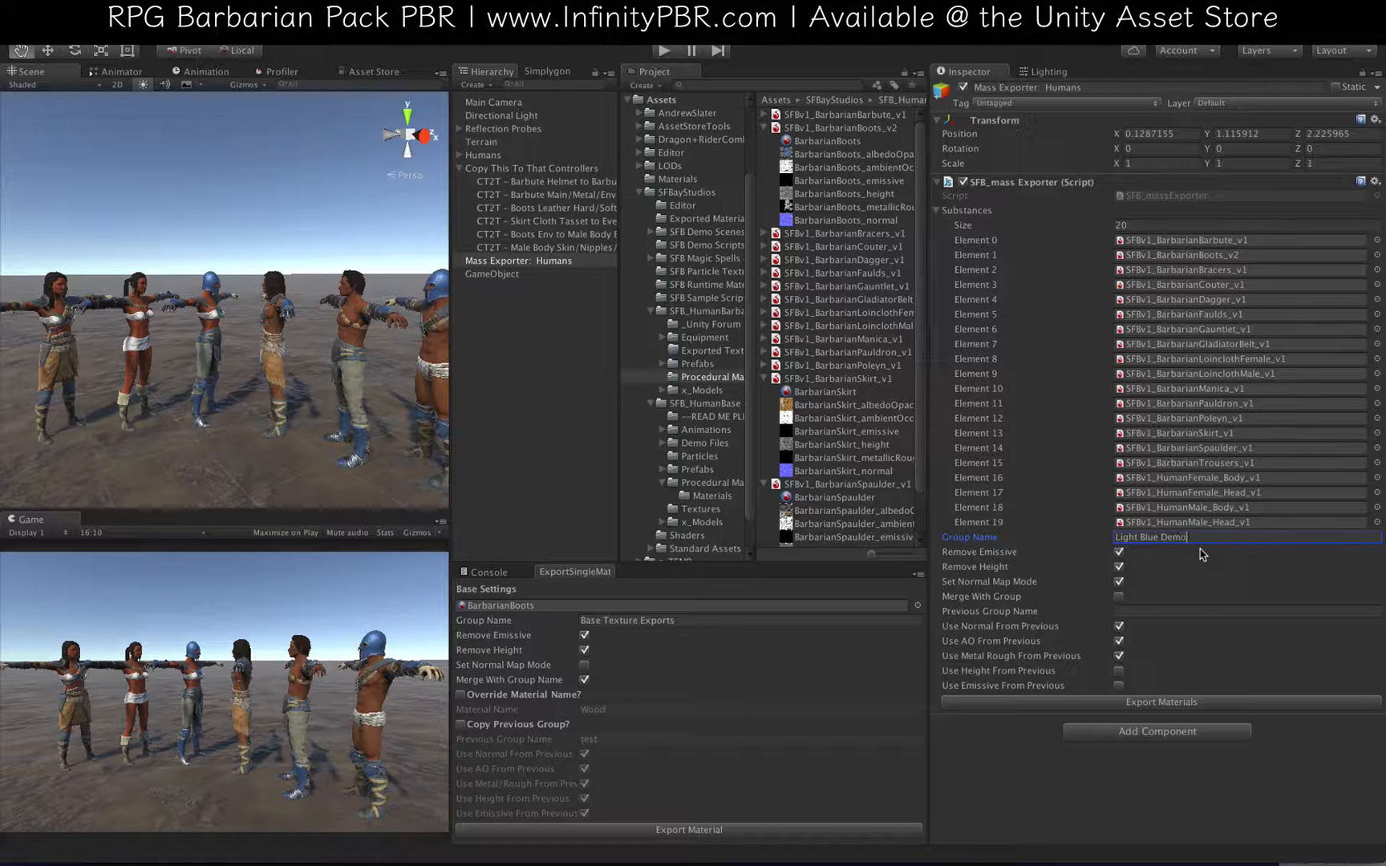
text(Barbarian)
drag(1261, 536, 1117, 545)
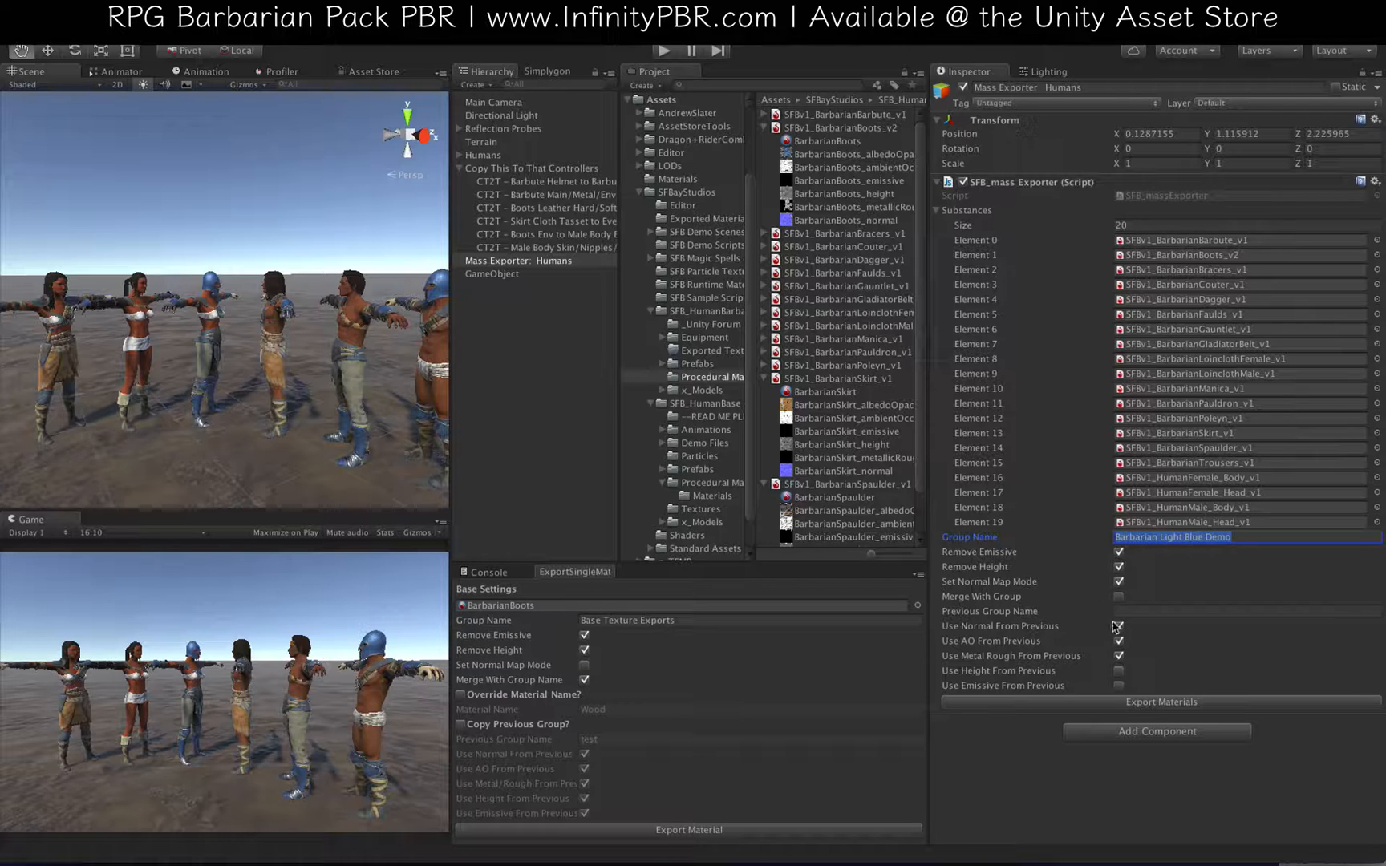
click(1137, 612)
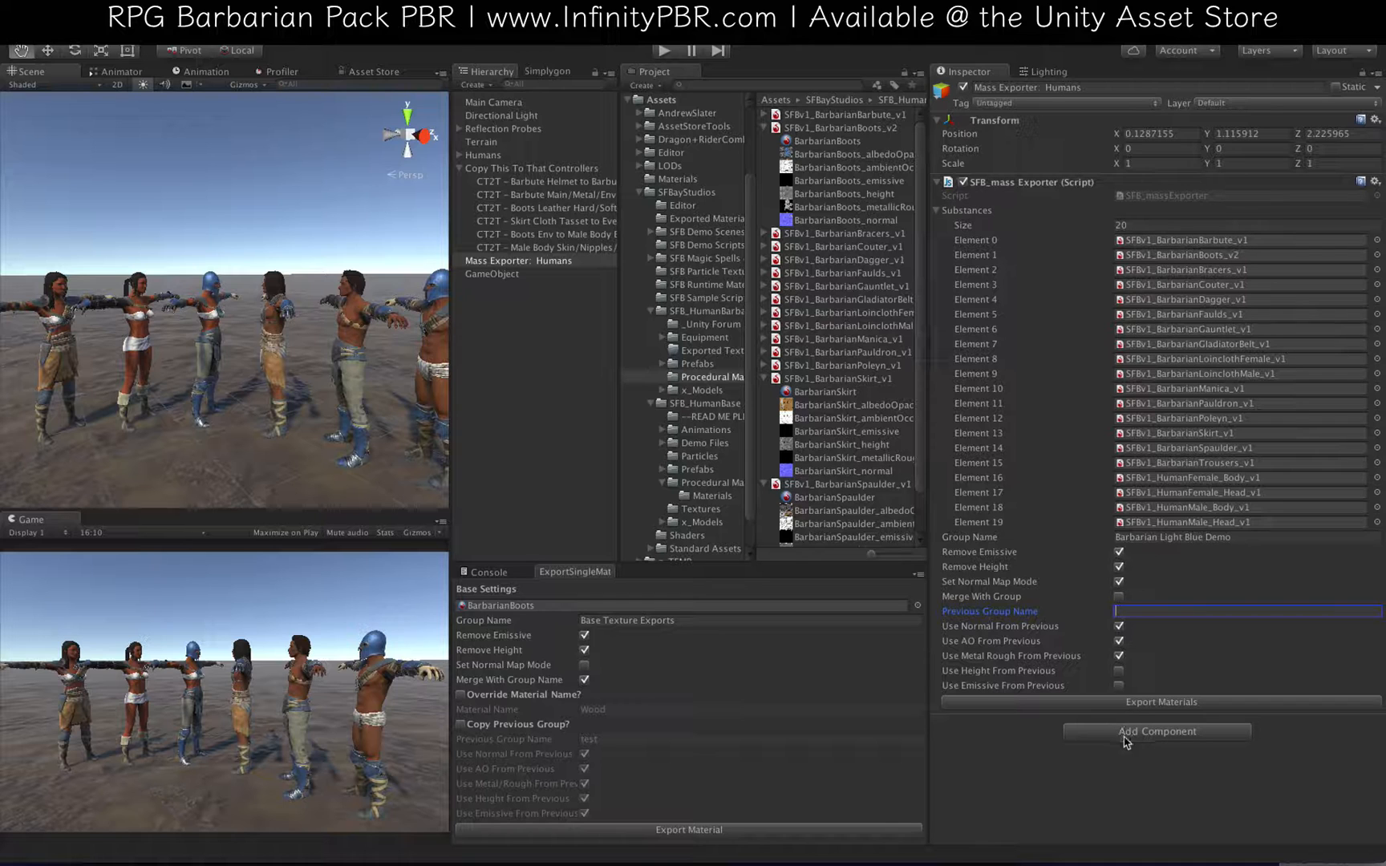
click(1131, 704)
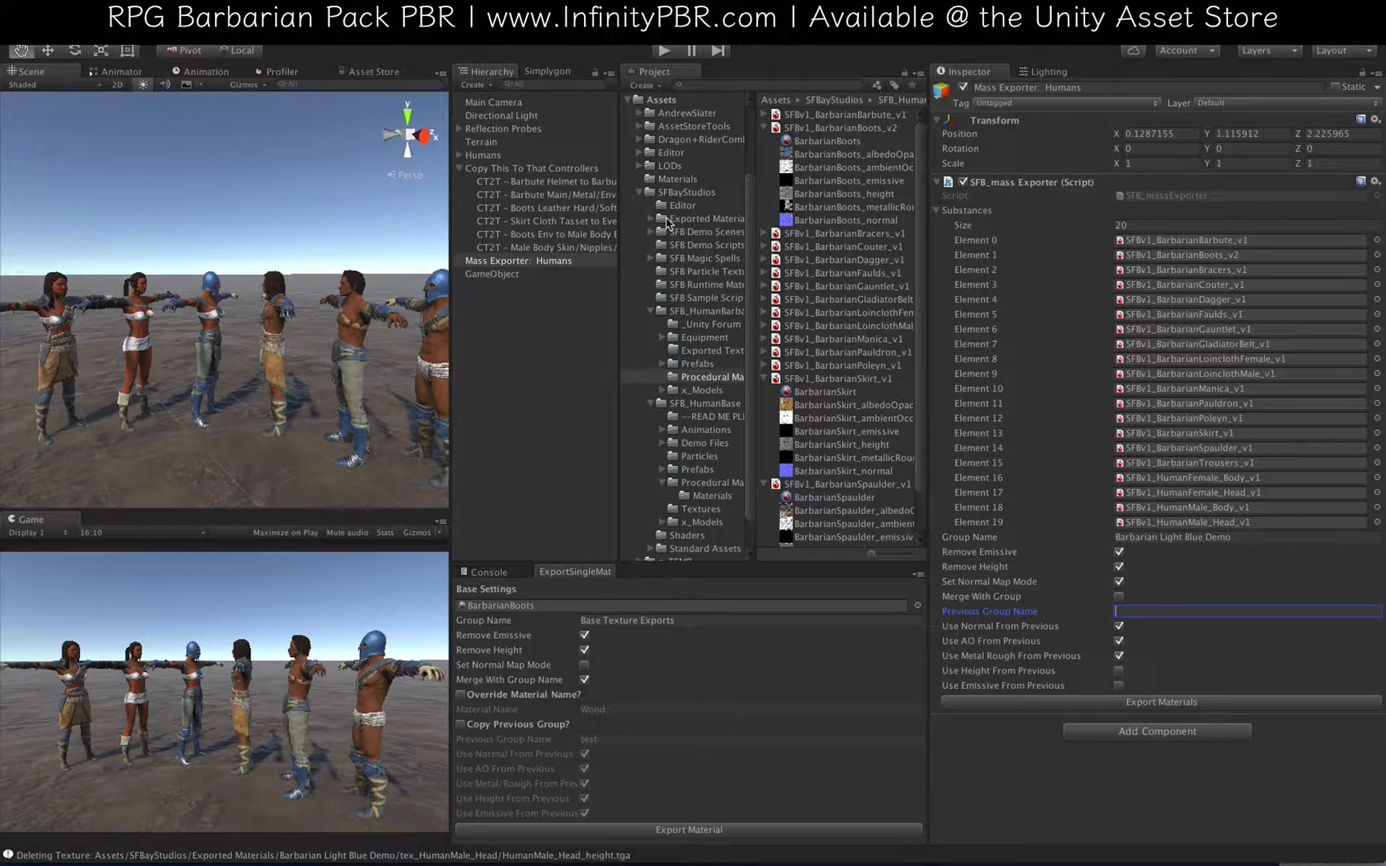
Step: Open the Barbarian Light Blue Demo folder under Exported Materials and widen the Project view so the asset names are readable
click(668, 222)
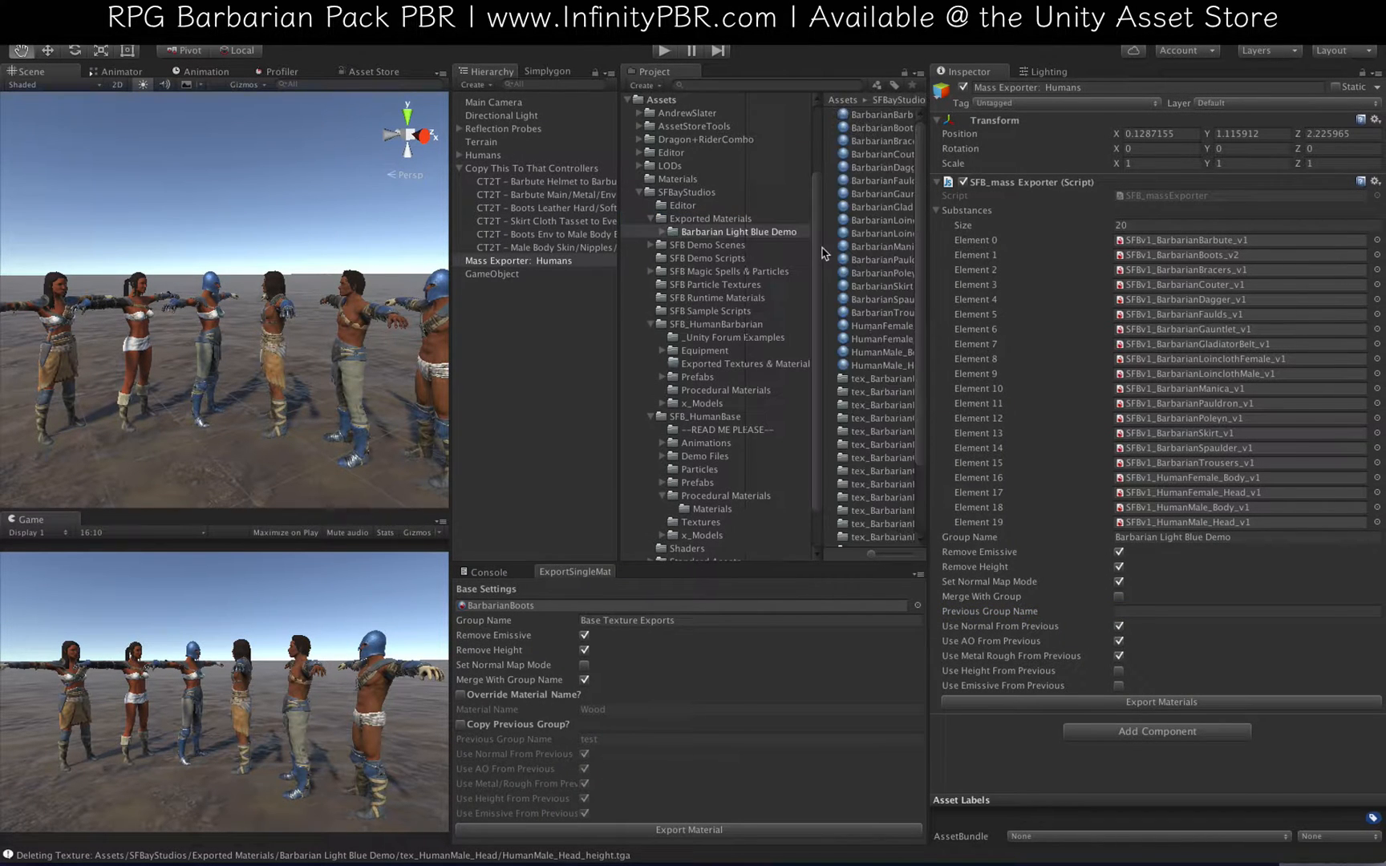
drag(826, 245, 809, 240)
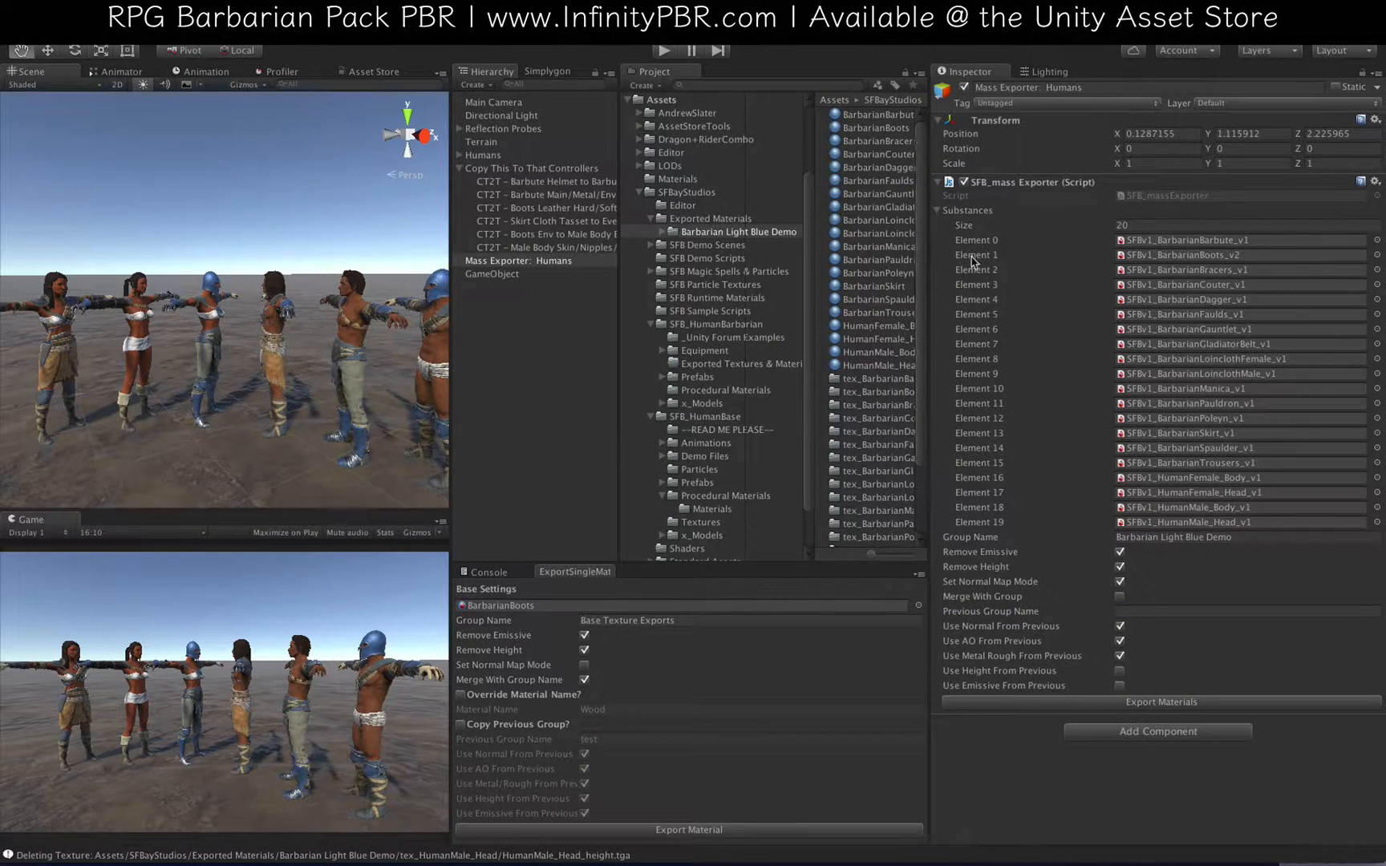
drag(929, 262, 1015, 261)
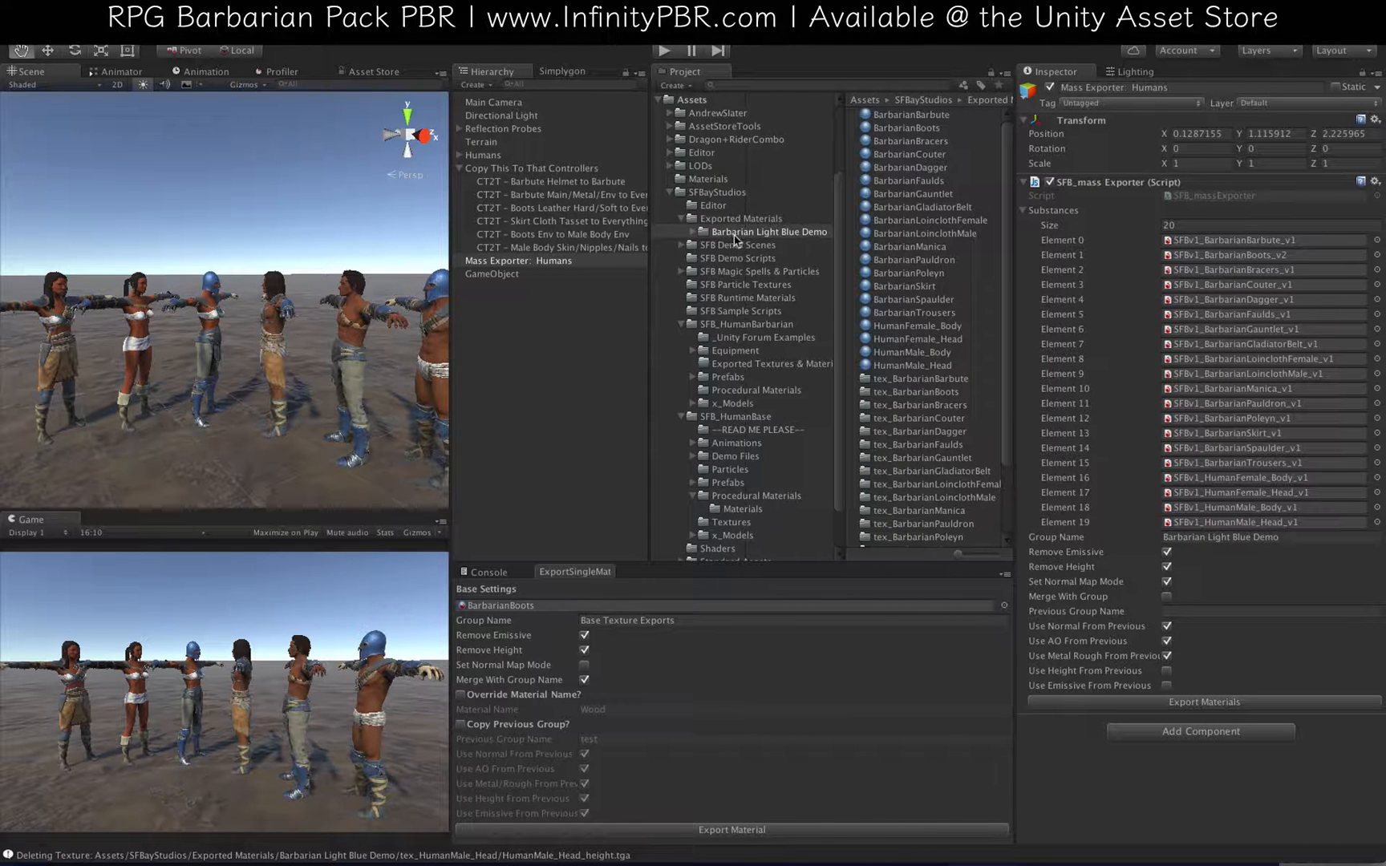
Step: Expand the Barbarian Light Blue Demo folder and check the exported boots and couter texture folders
scroll(893, 363, down, 3)
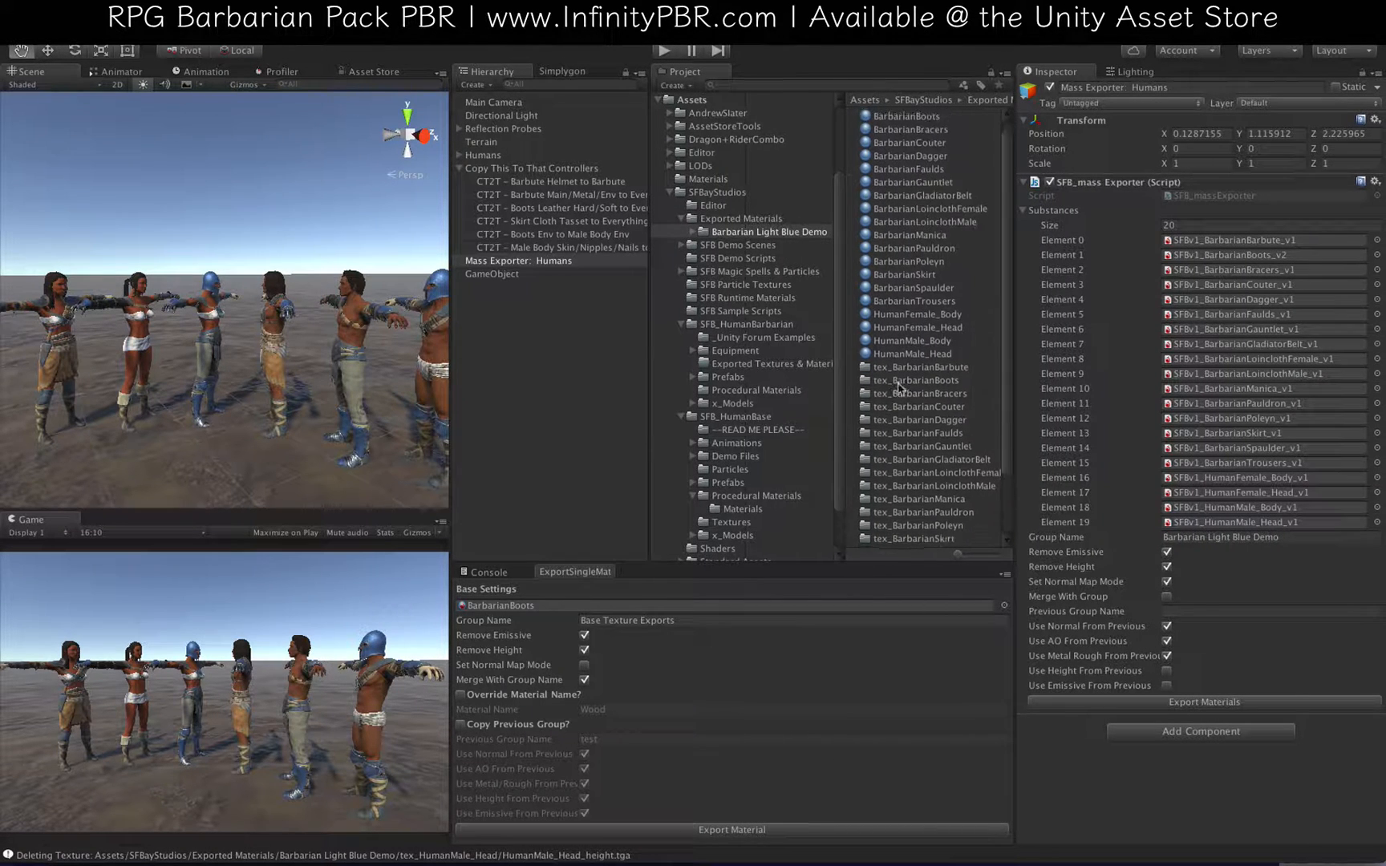
click(693, 233)
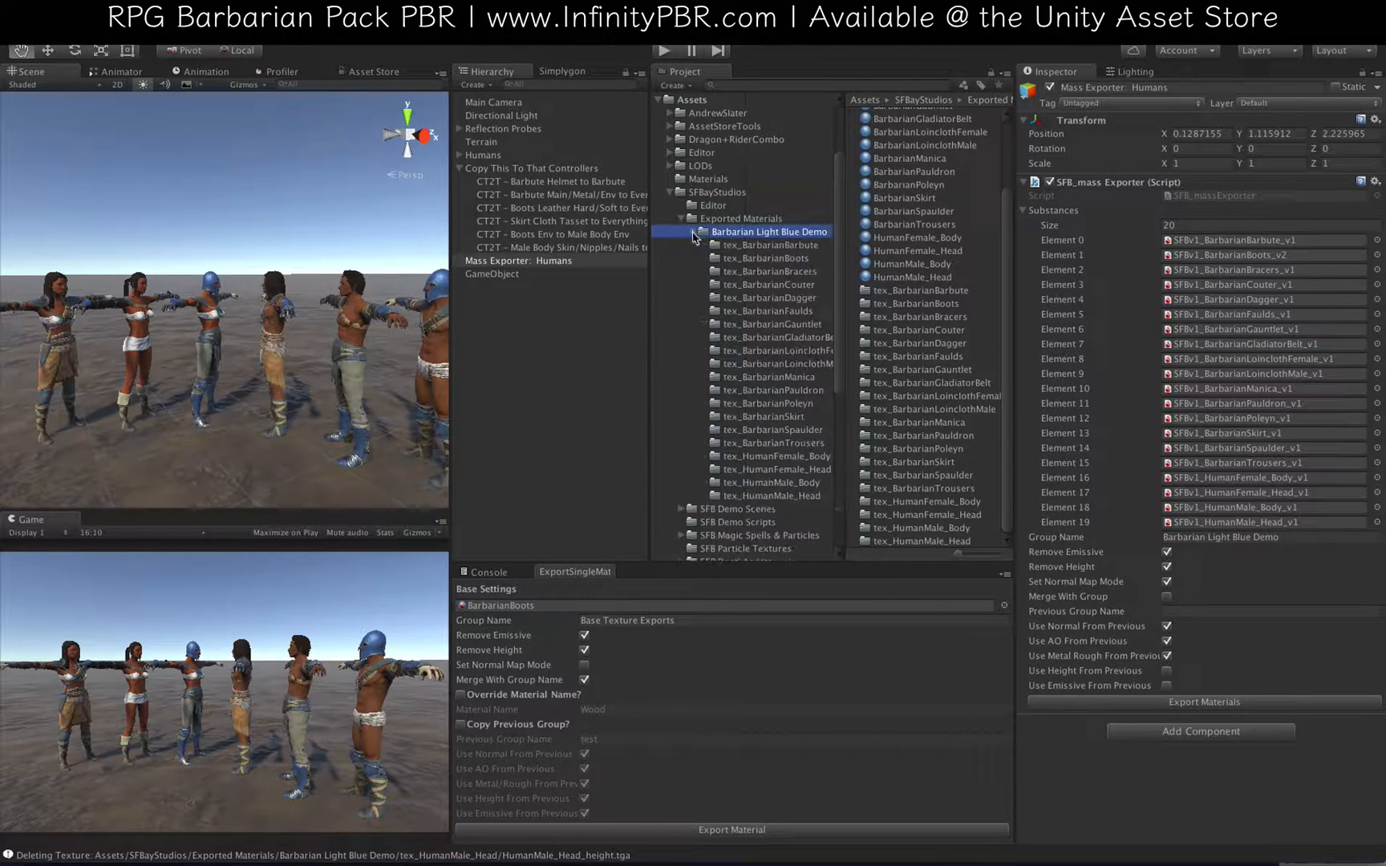
click(755, 259)
click(755, 283)
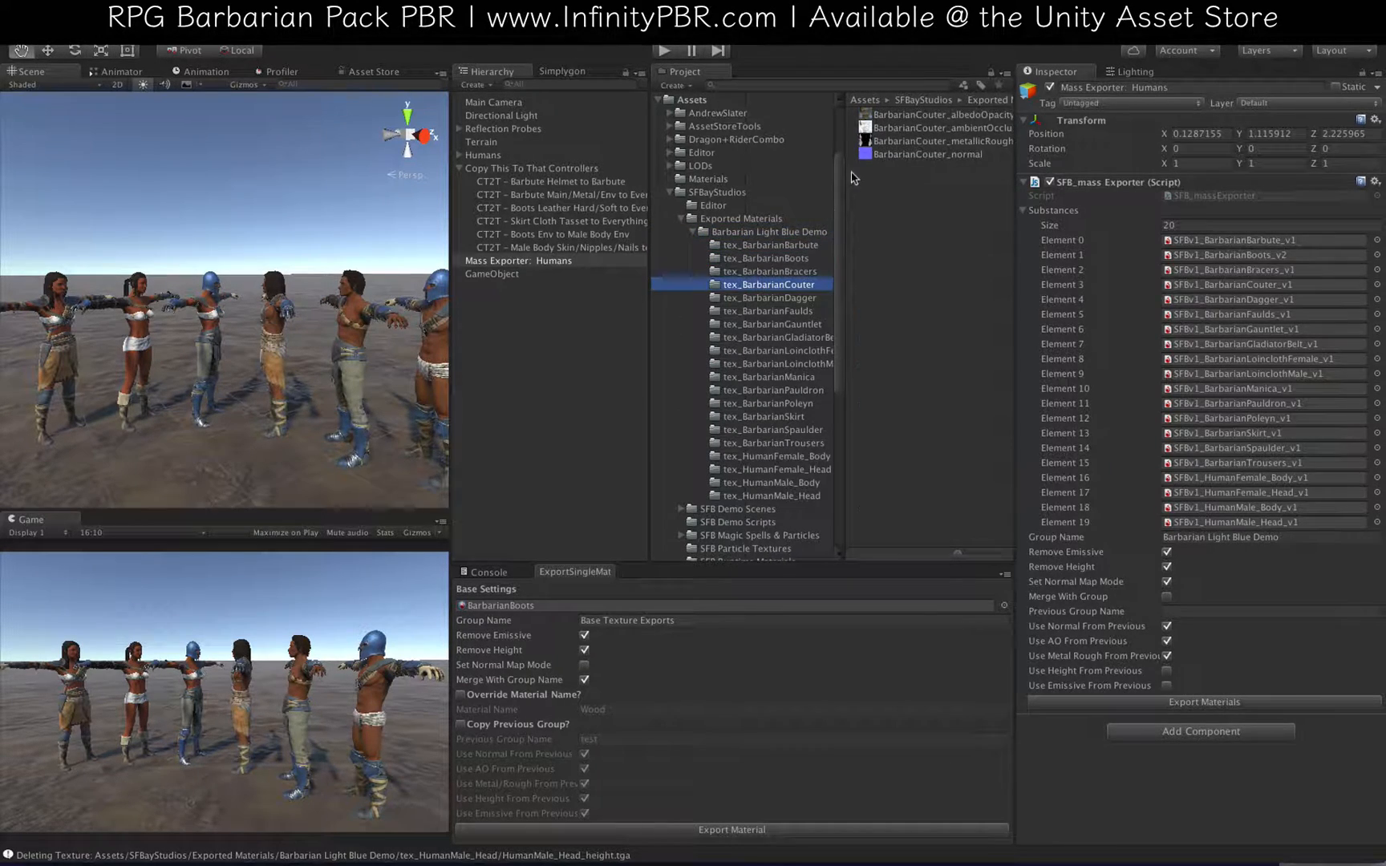
Step: Preview the exported materials in the Barbarian Light Blue Demo folder one after another, from BarbarianBarbute to BarbarianSkirt
click(905, 116)
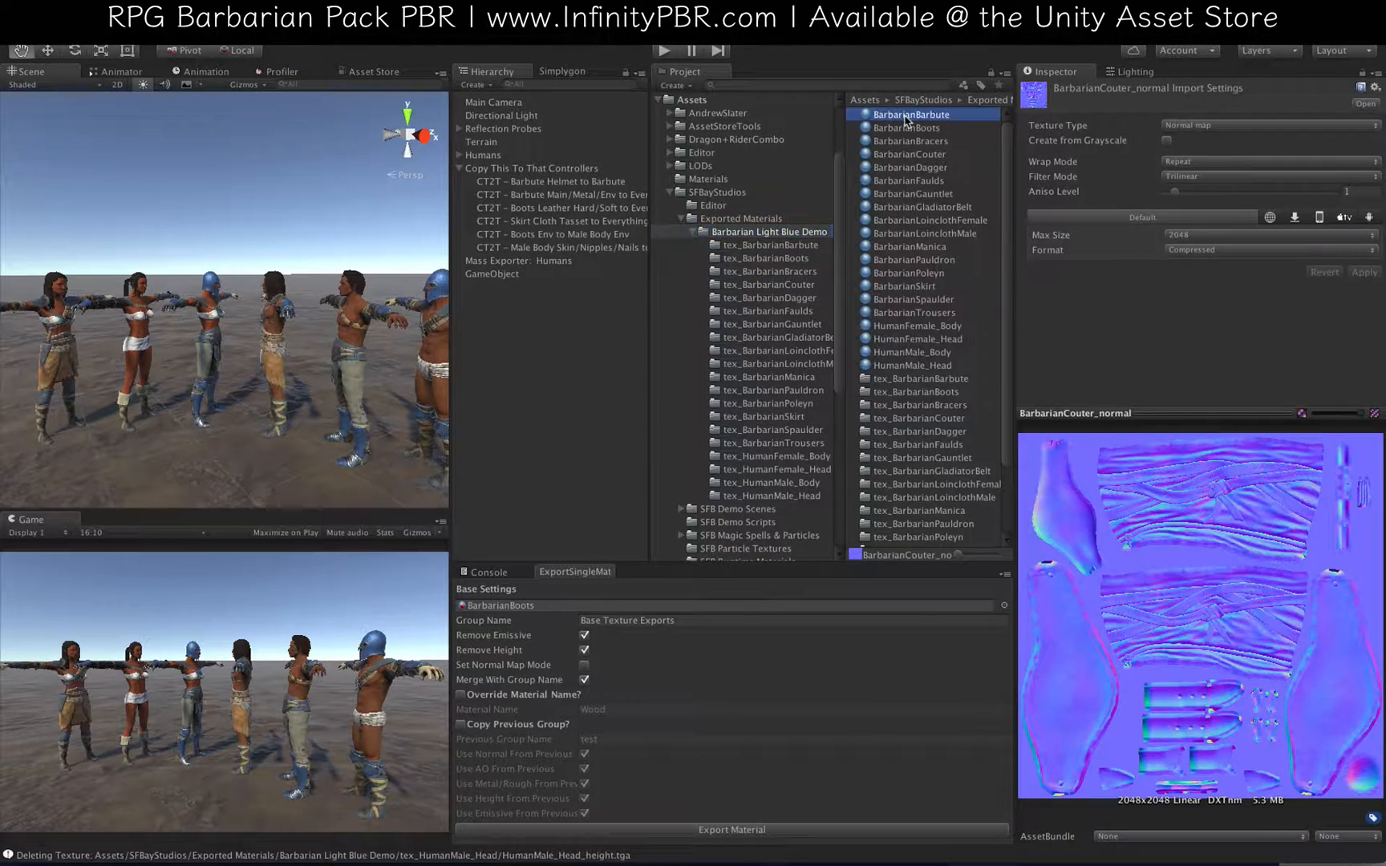
key(Down)
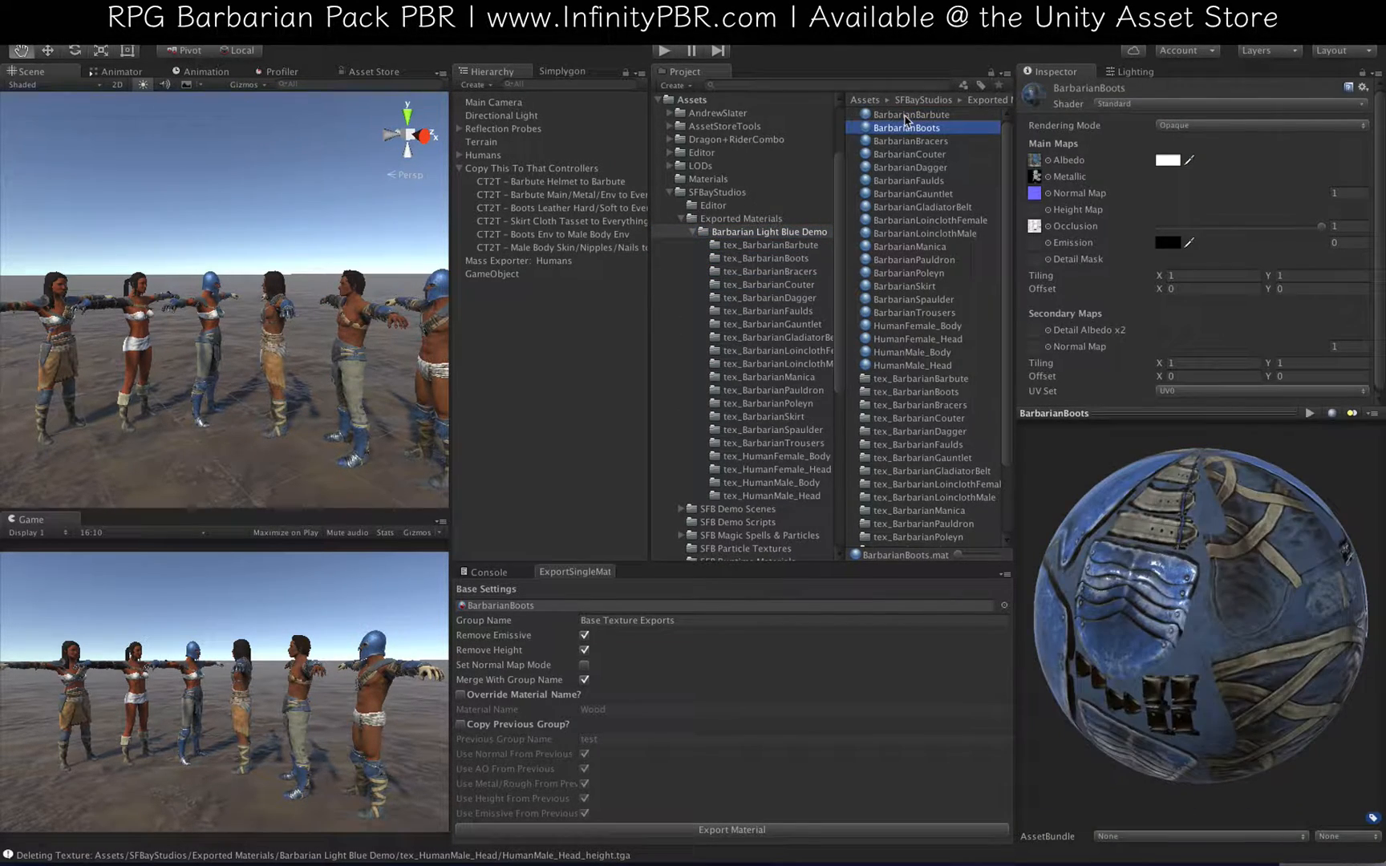
key(Down)
key(Down)
key(Down)
key(Down)
key(Down)
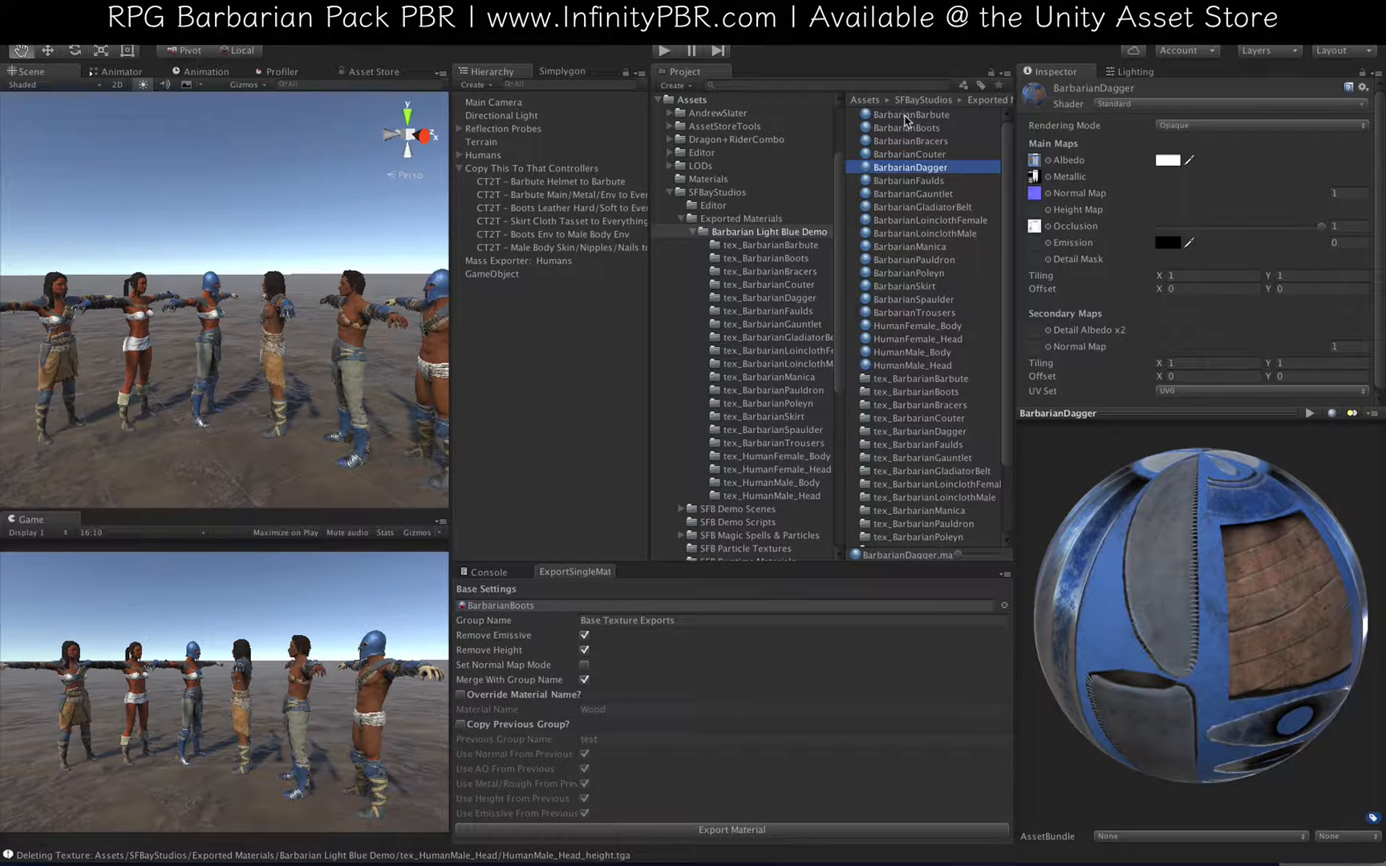
key(Down)
key(Down)
key(Down)
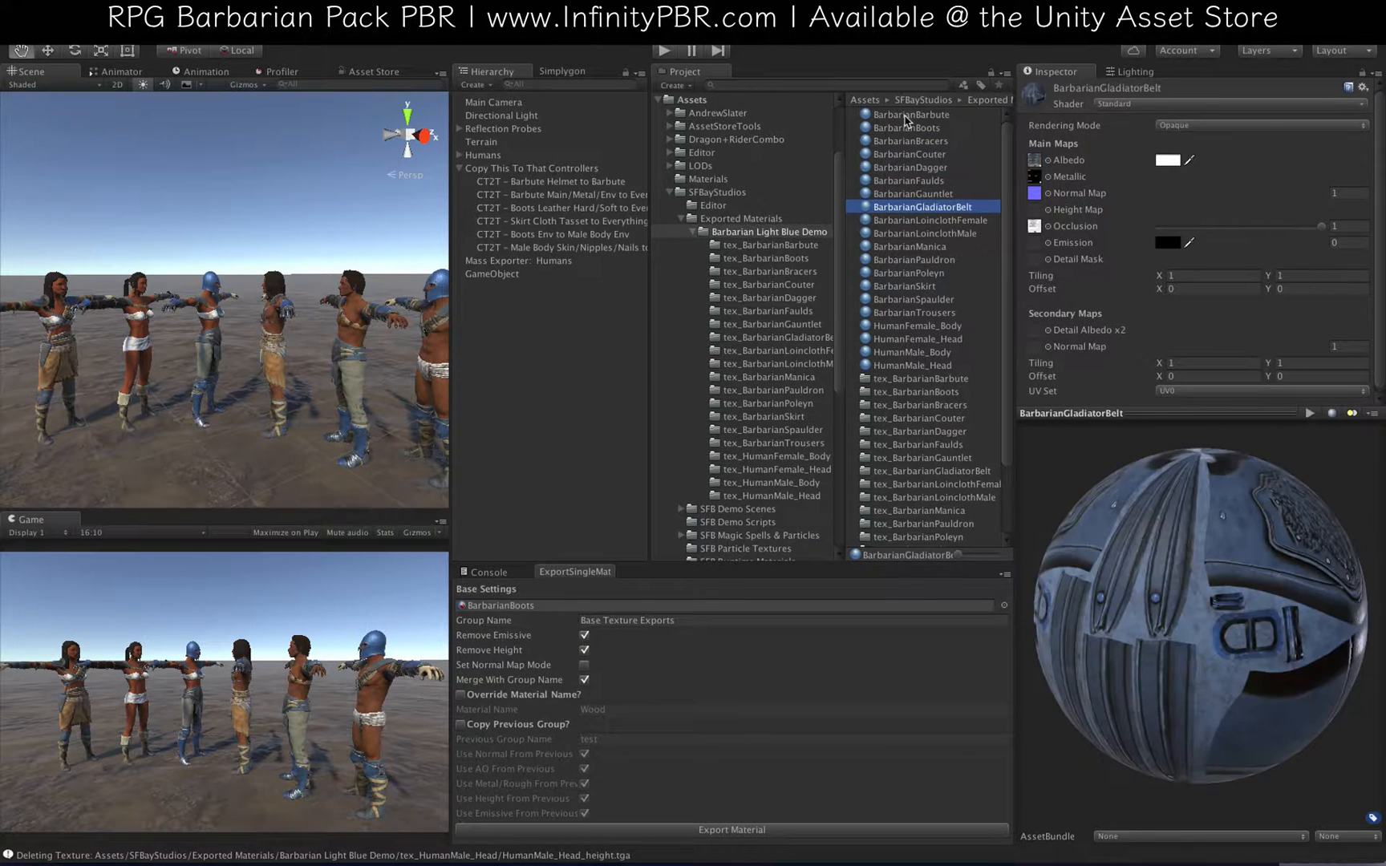
key(Down)
key(Down)
key(Down)
key(Down)
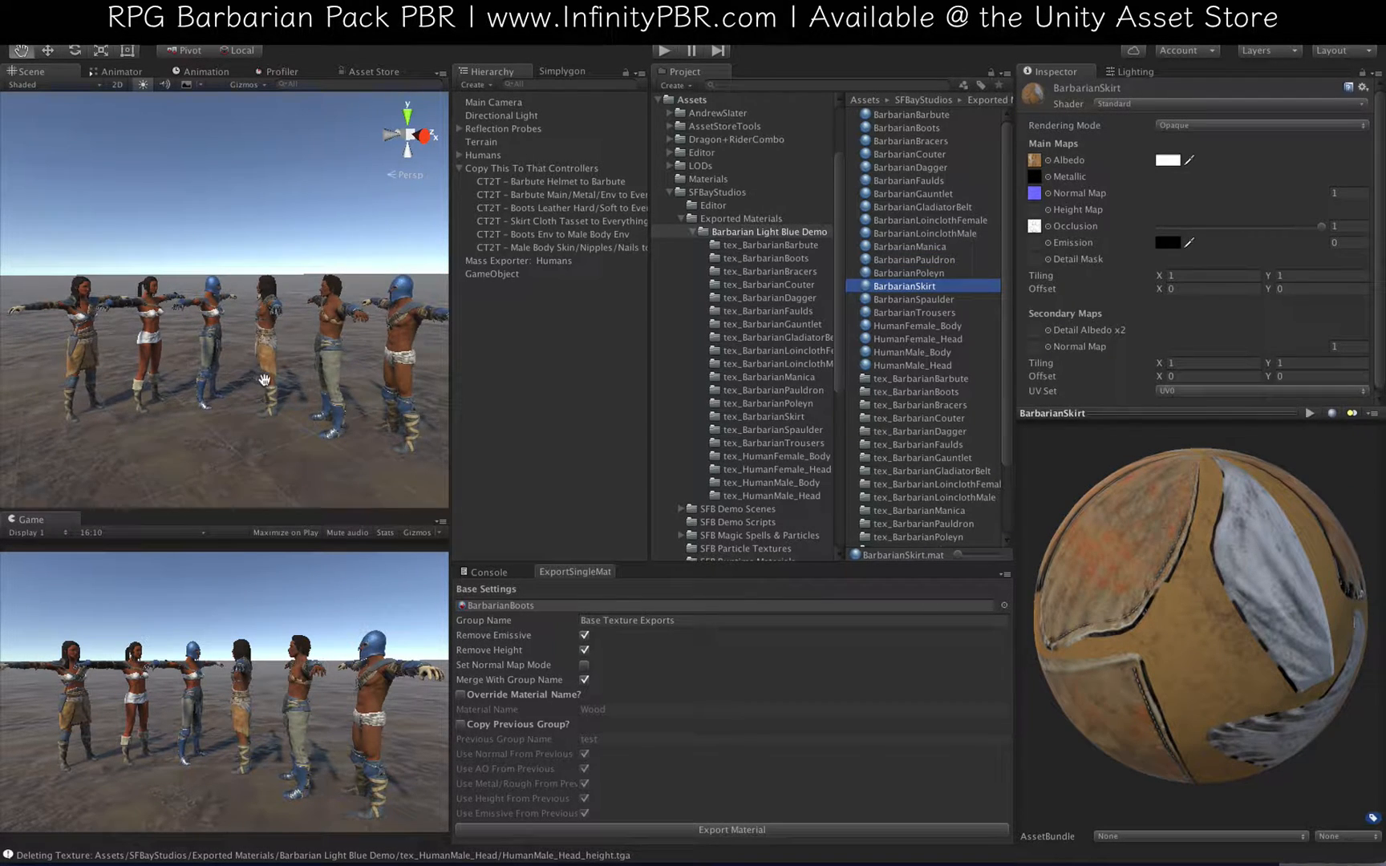
Step: Examine the character lineup in the scene from several angles, including a close view of the blue metal gauntlet
alt+drag(281, 388, 502, 301)
scroll(313, 373, up, 5)
scroll(160, 430, down, 4)
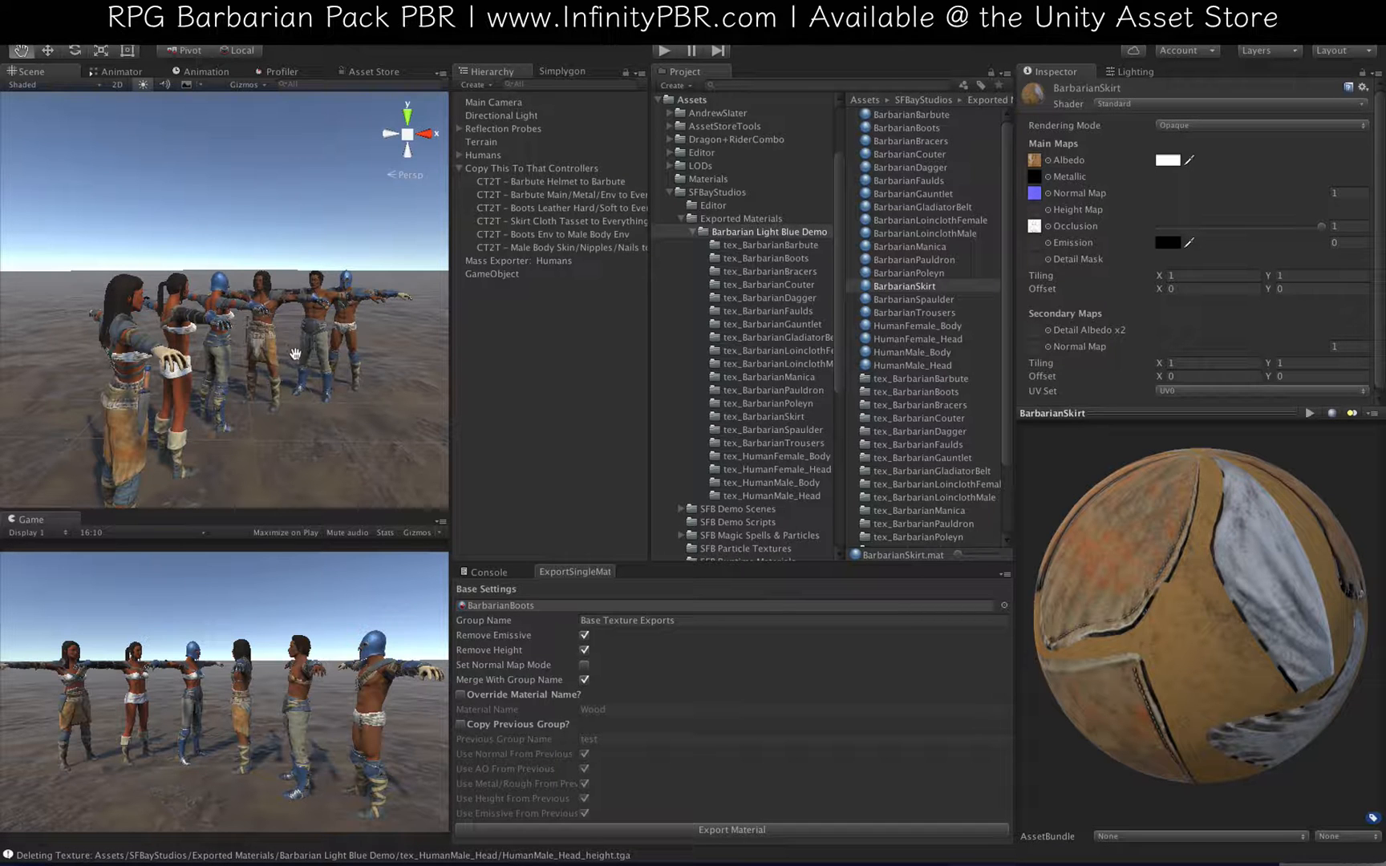
alt+drag(295, 354, 305, 216)
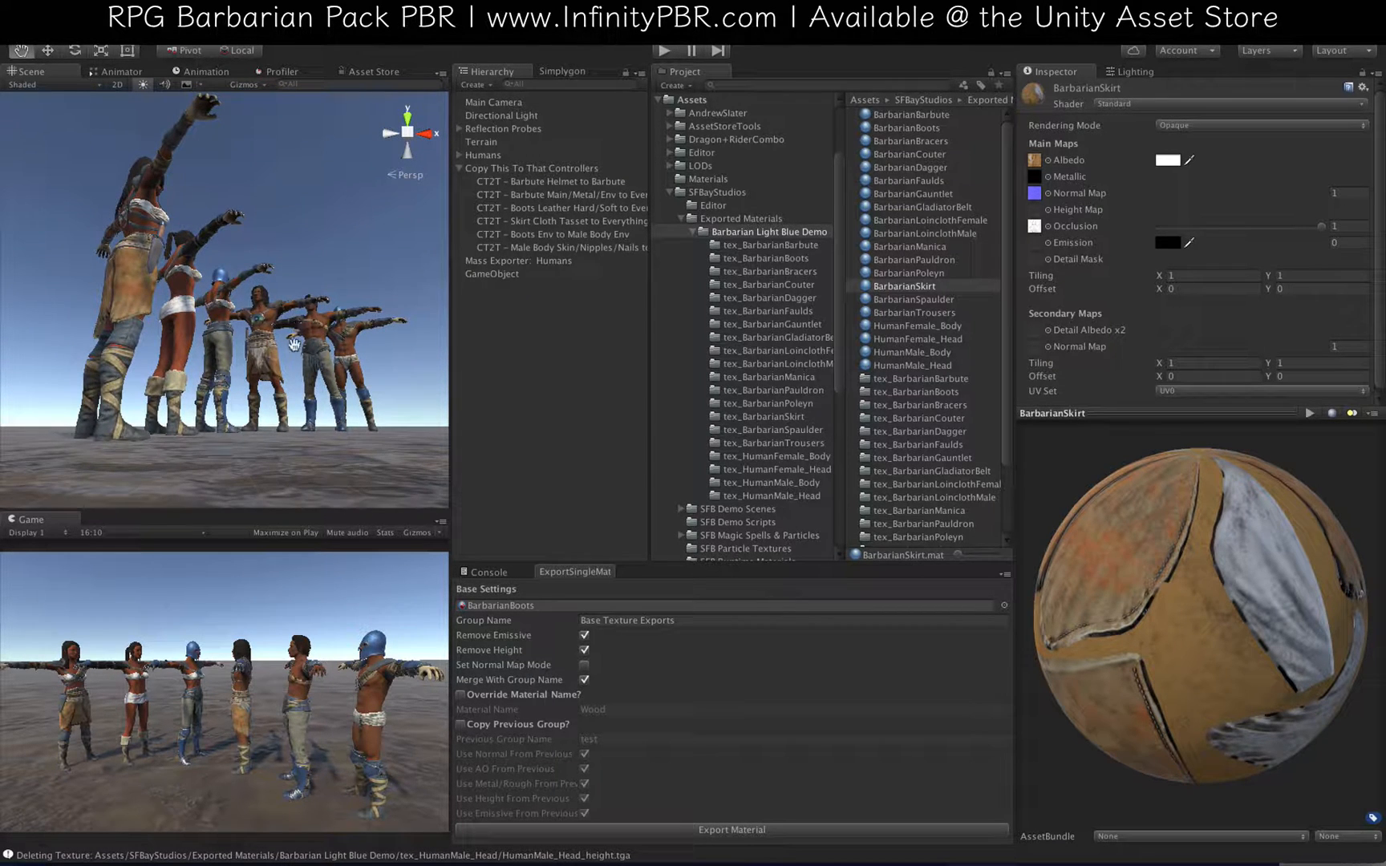
alt+drag(295, 345, 329, 350)
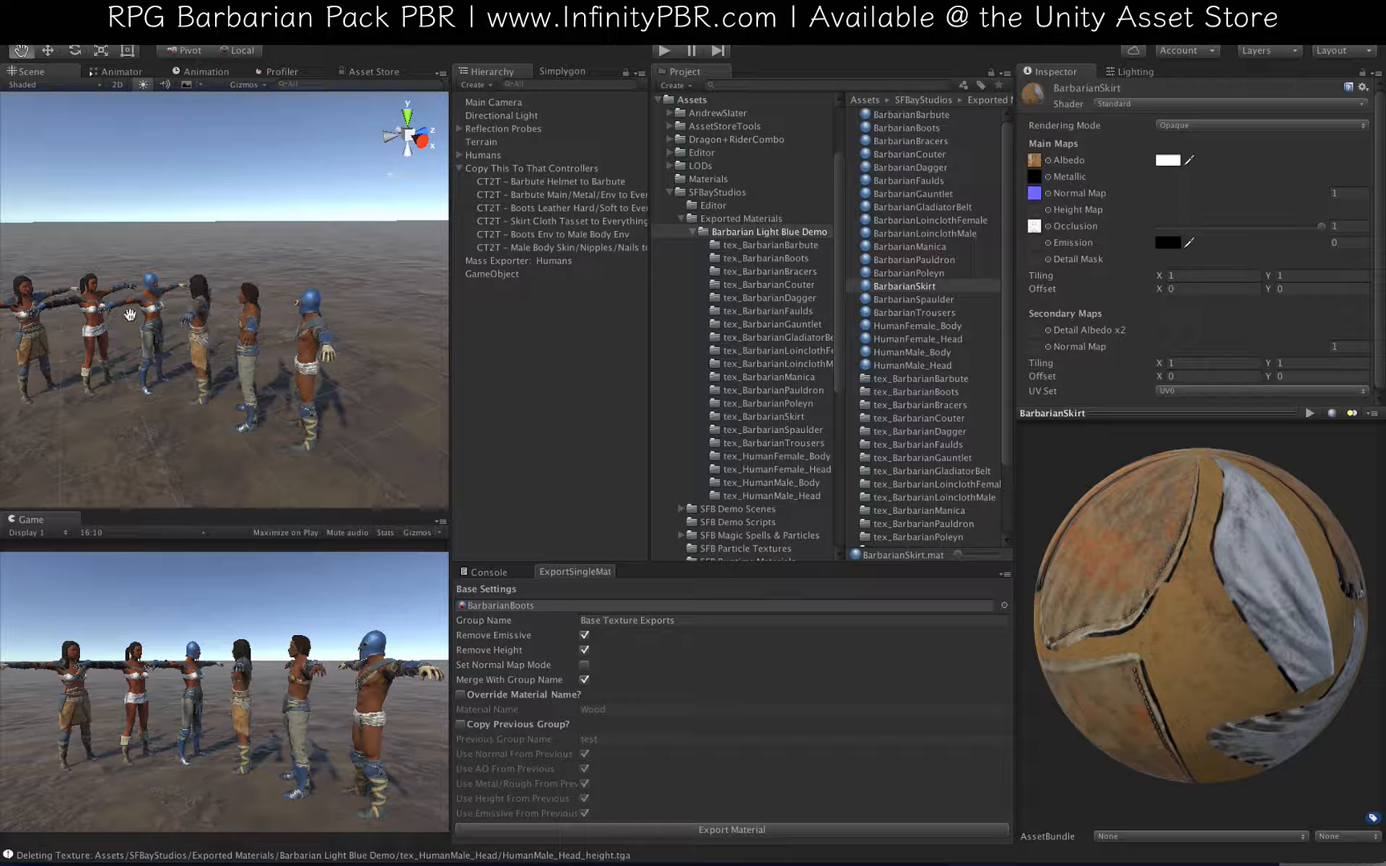
scroll(191, 355, up, 6)
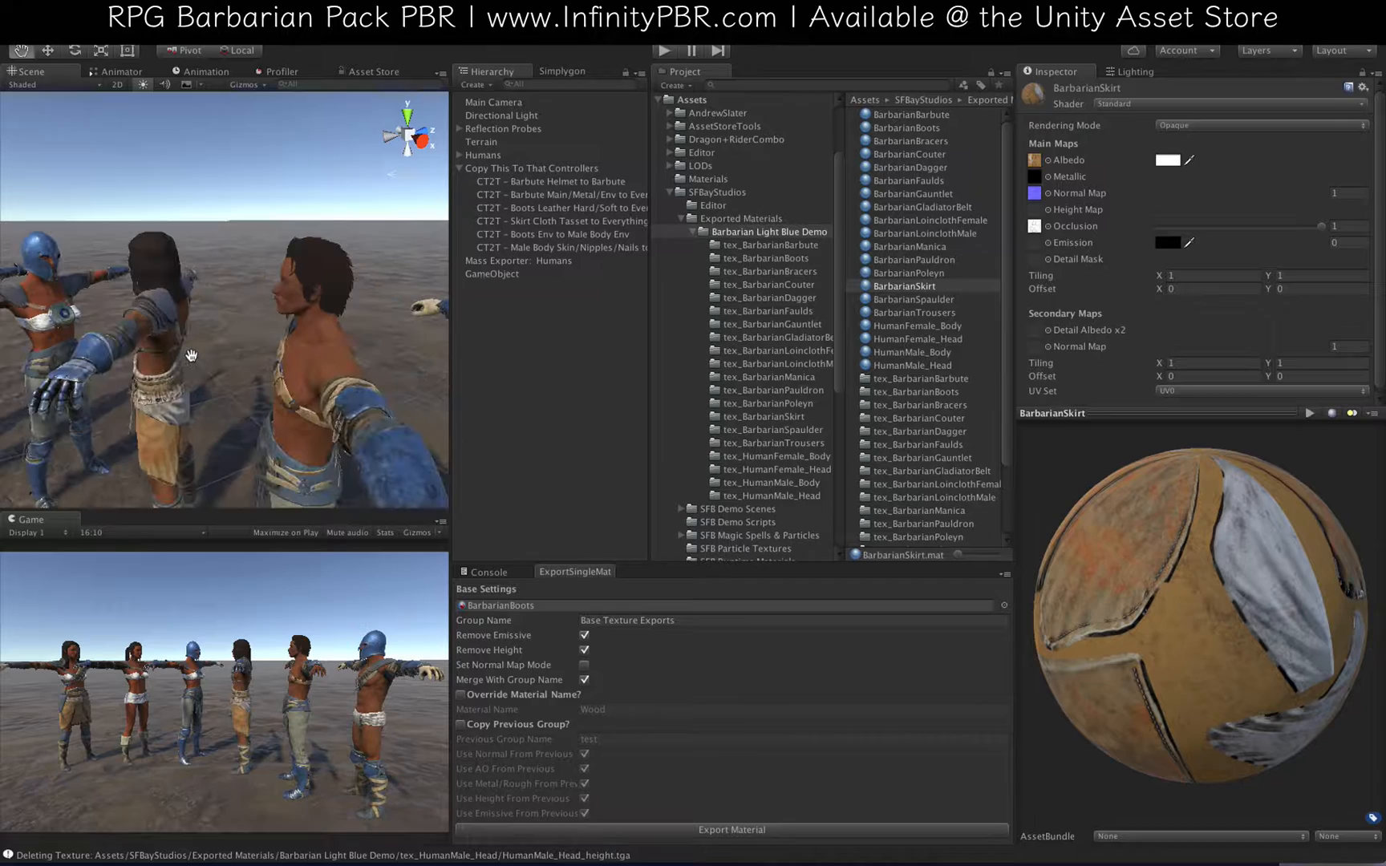
scroll(191, 355, up, 8)
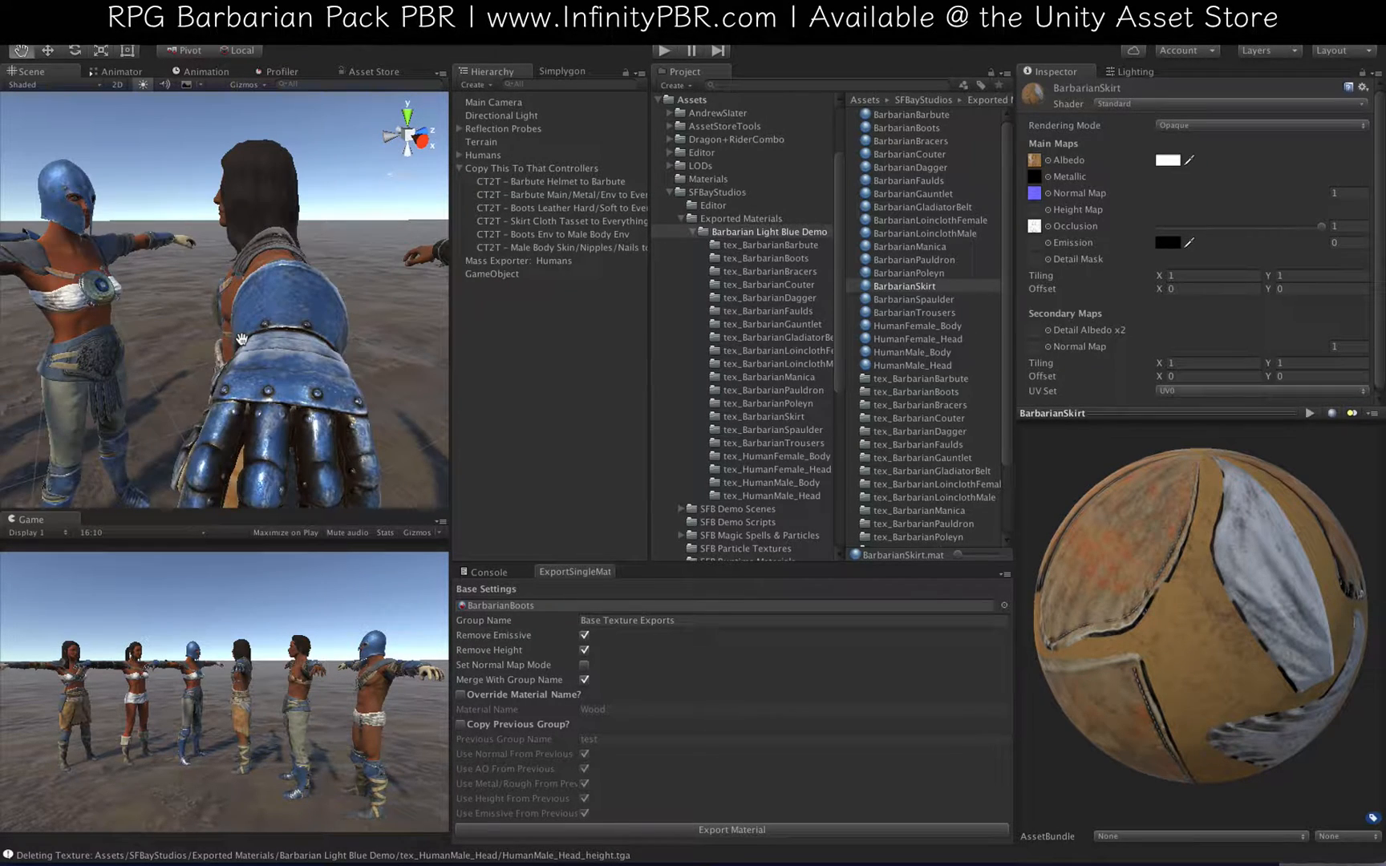
alt+drag(248, 383, 169, 395)
scroll(219, 337, down, 5)
scroll(219, 337, down, 6)
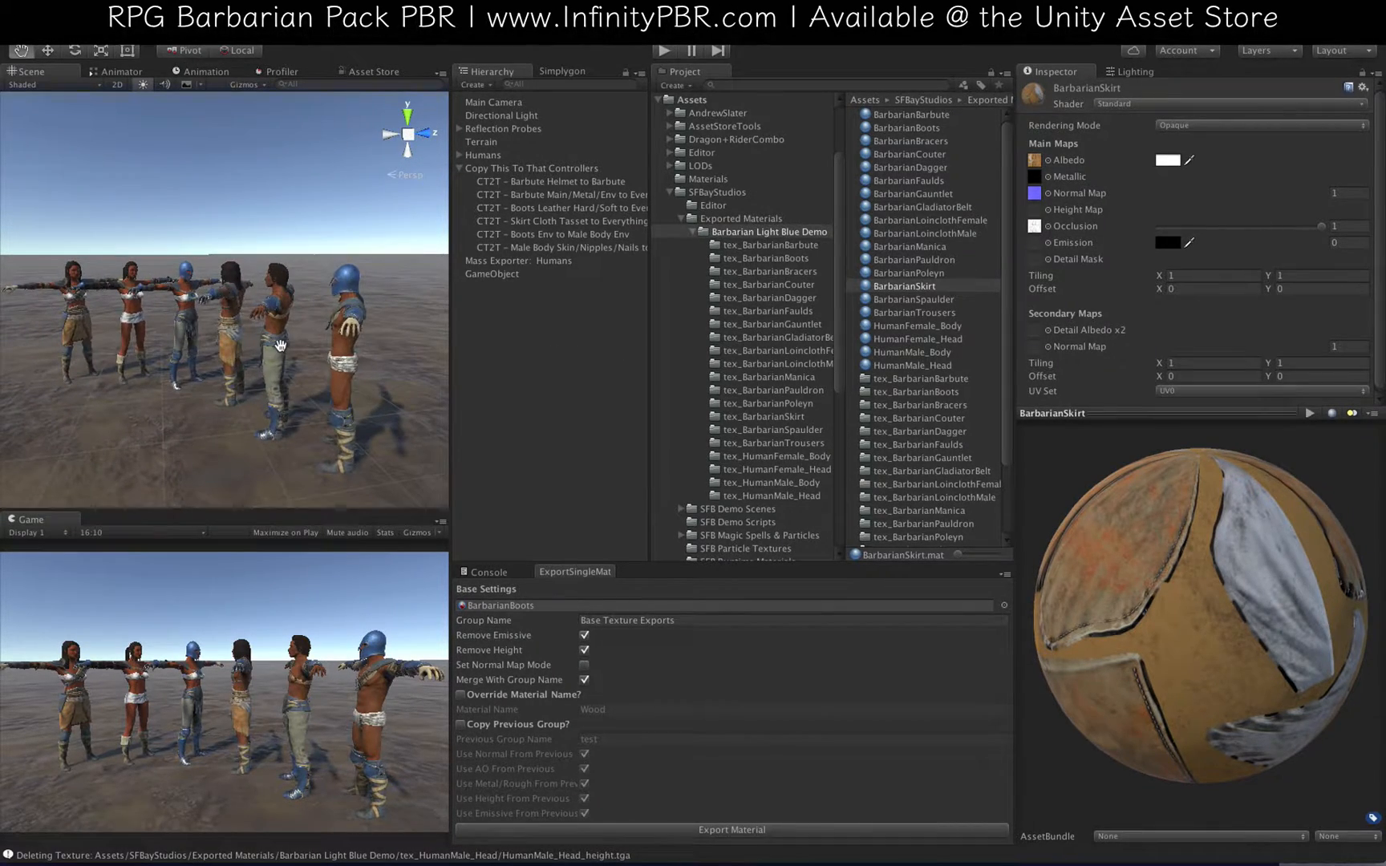